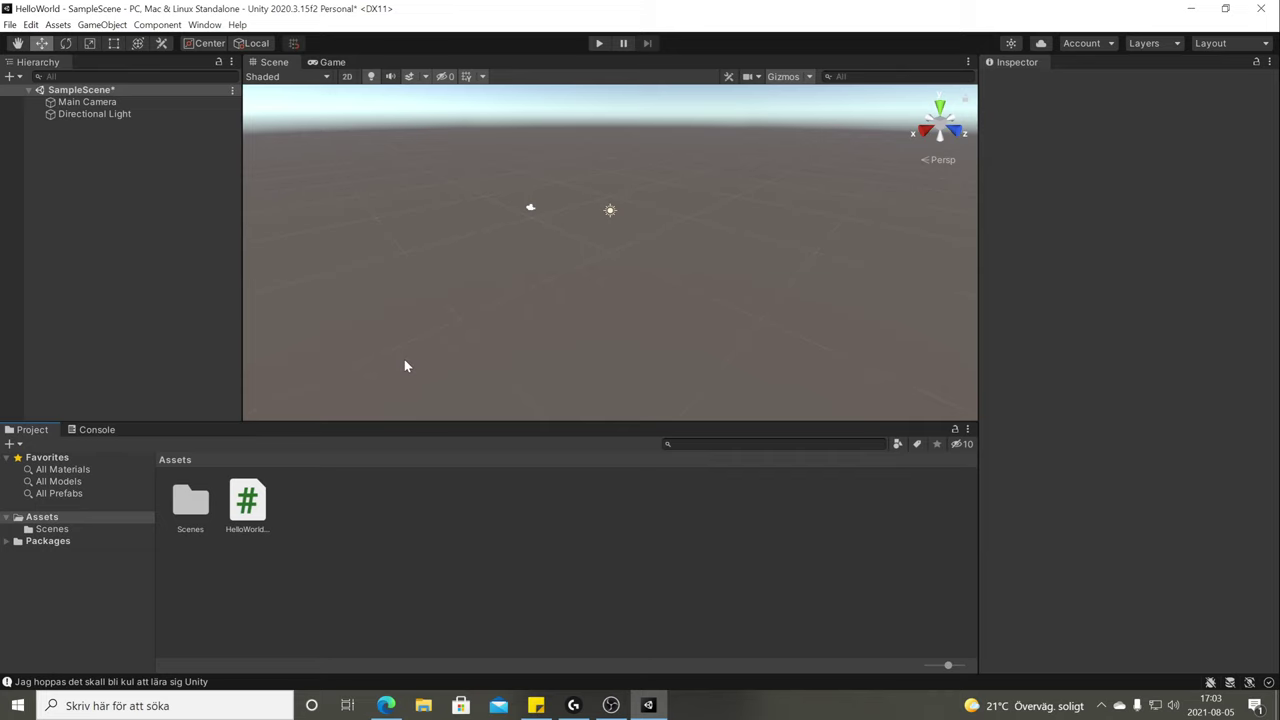
left_click_drag(734, 160, 327, 318)
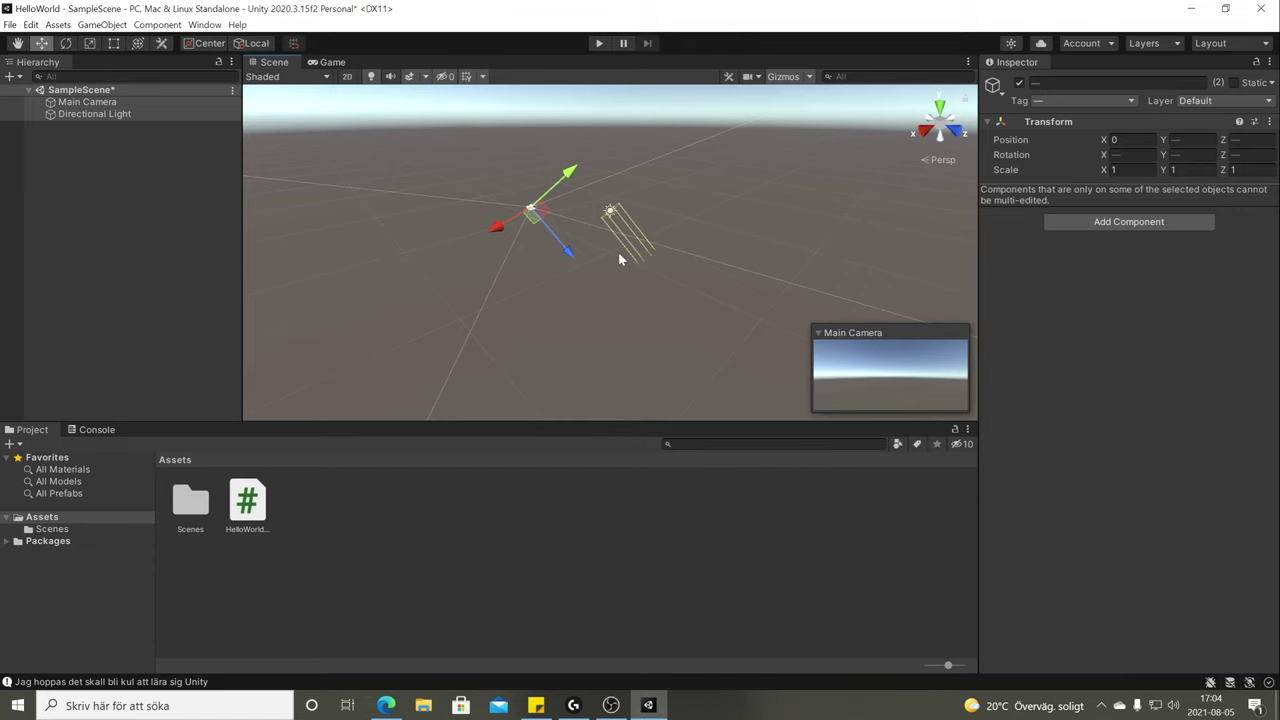
left_click(625, 300)
left_click_drag(784, 127, 440, 292)
left_click_drag(612, 258, 319, 381)
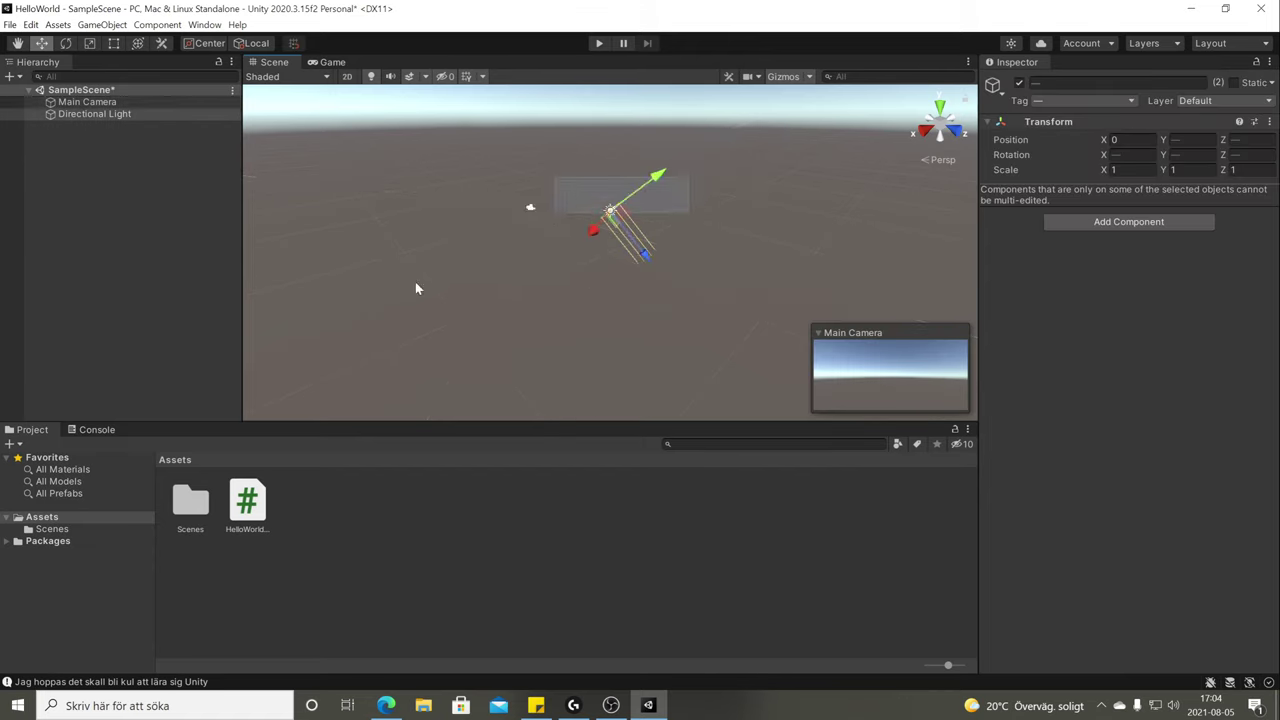
left_click_drag(417, 286, 752, 188)
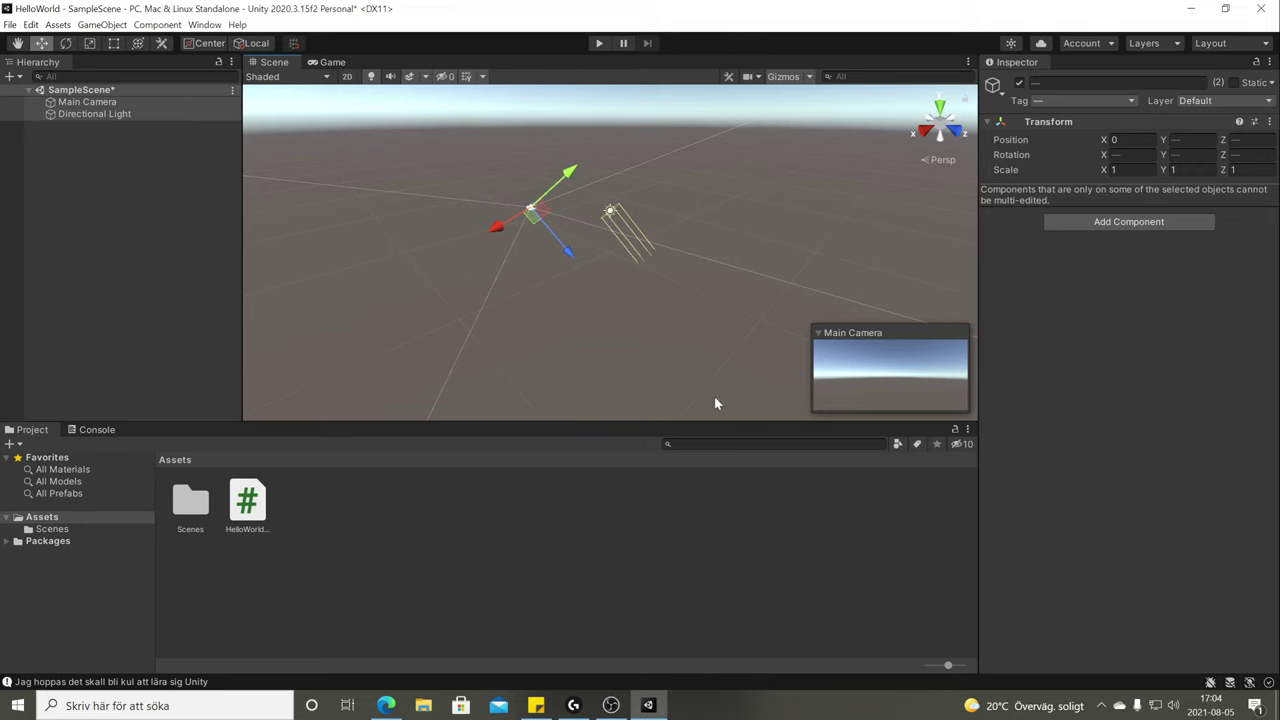
Close the HelloWorld project and save the changes made to SampleScene.
left_click(1262, 8)
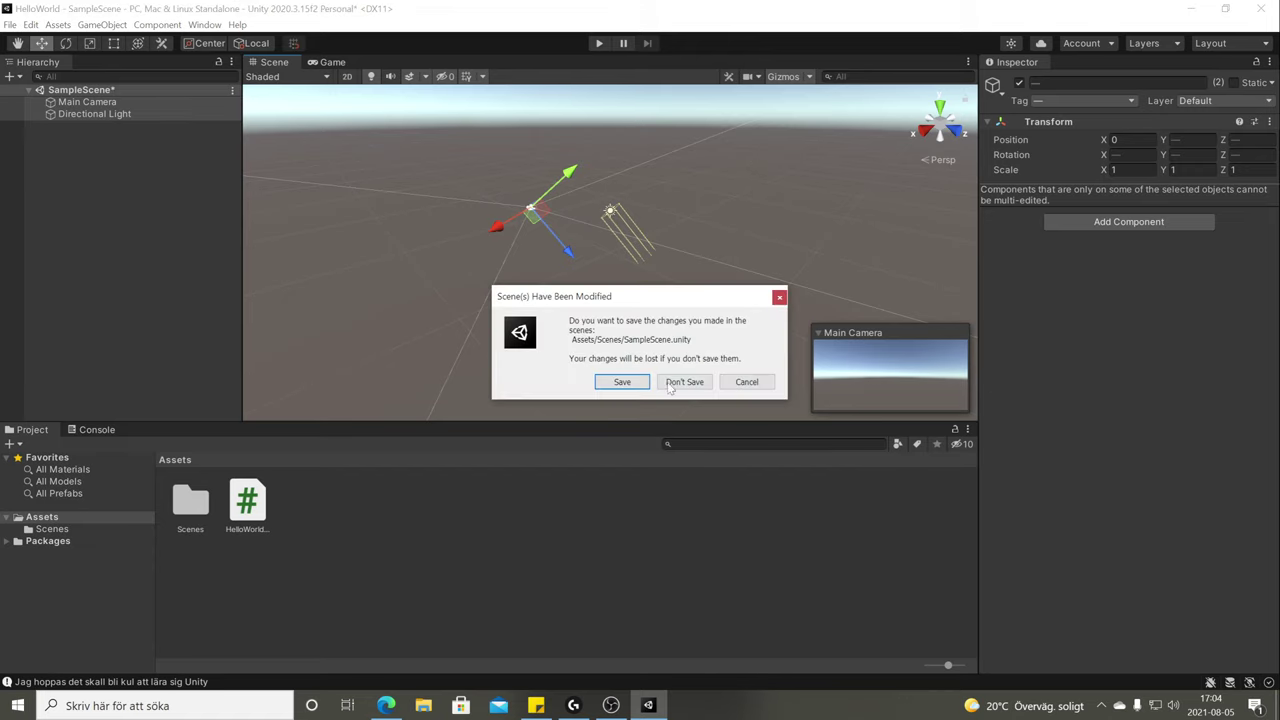
left_click_drag(640, 297, 460, 314)
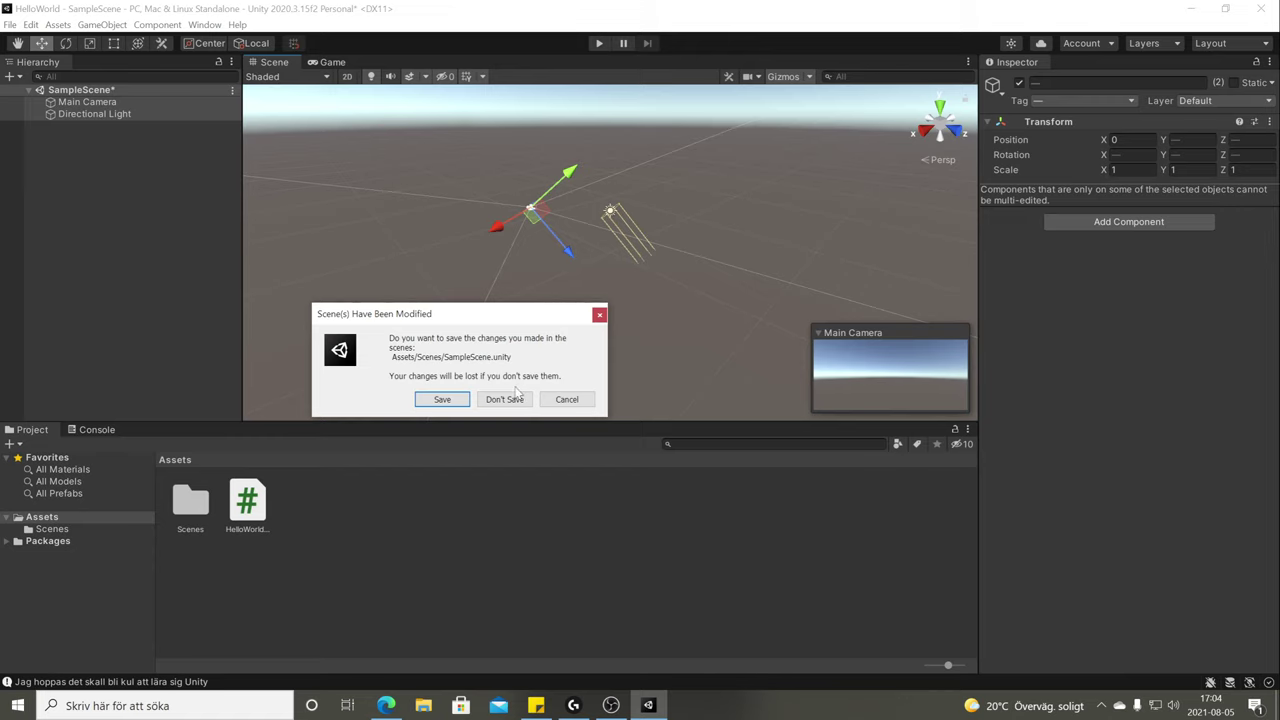
left_click(443, 400)
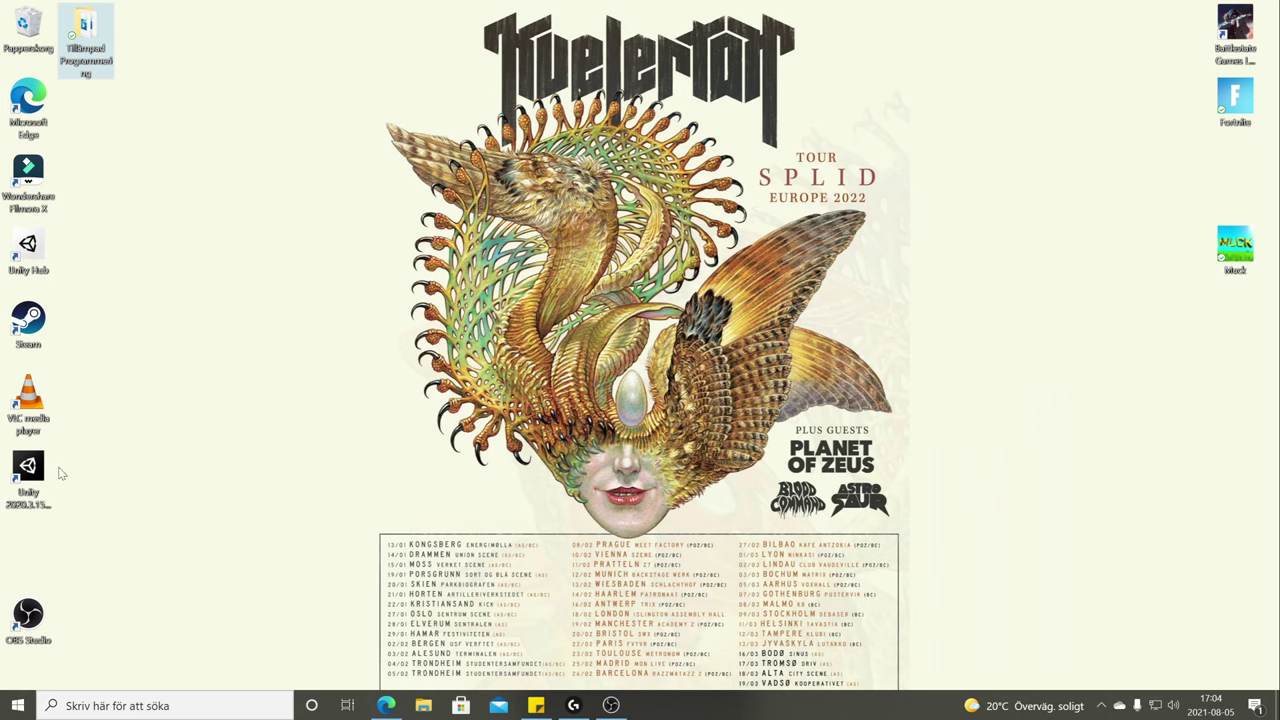
Open Unity Hub from the desktop and reposition its window.
double_click(30, 252)
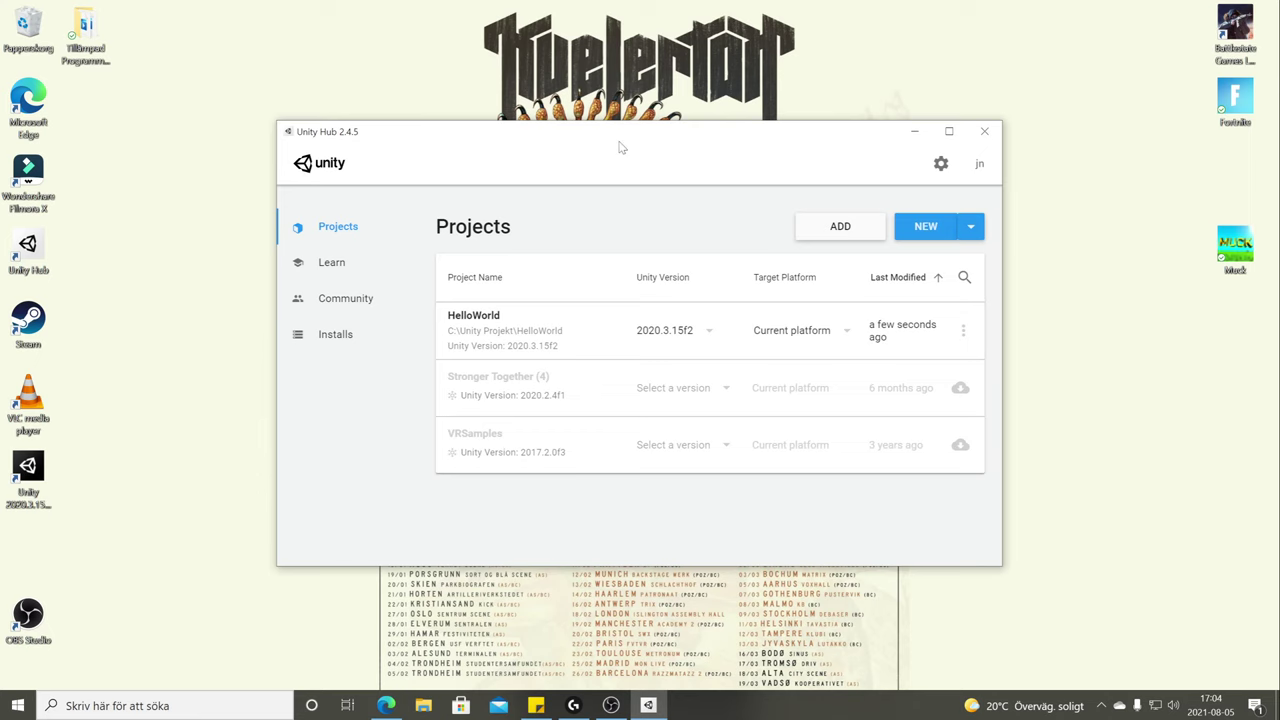
left_click_drag(620, 146, 559, 152)
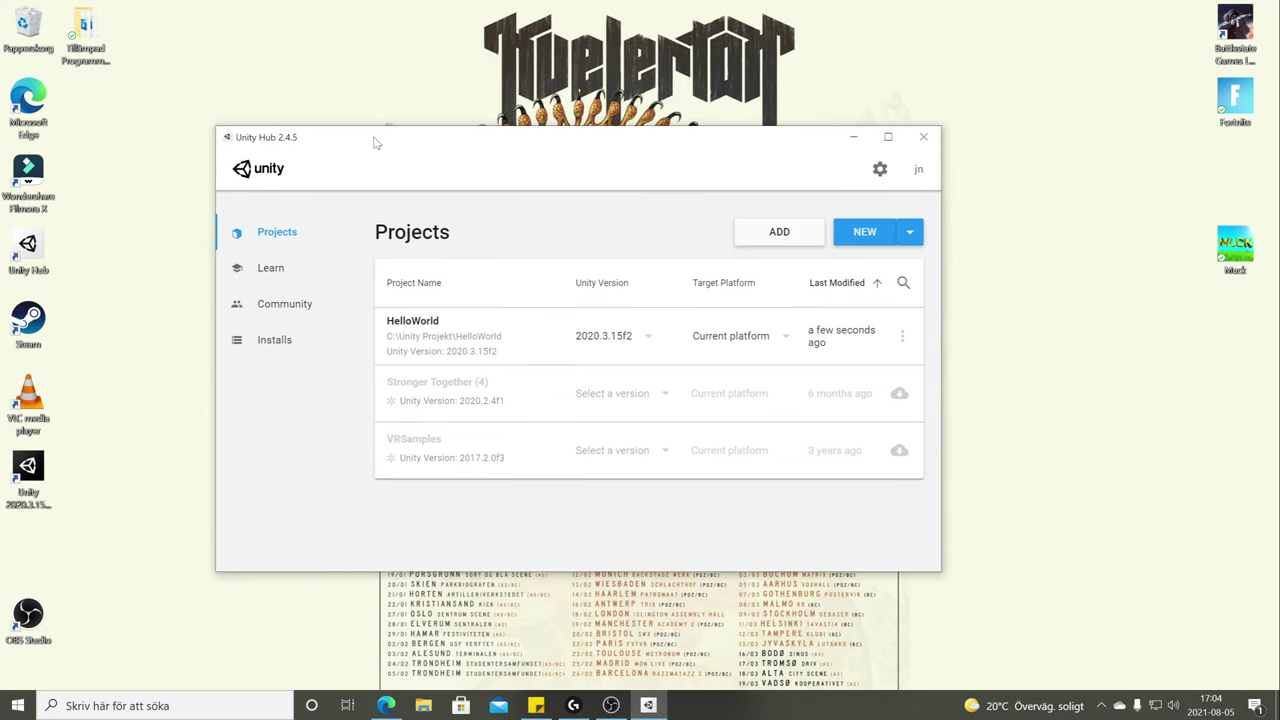
left_click_drag(374, 141, 350, 162)
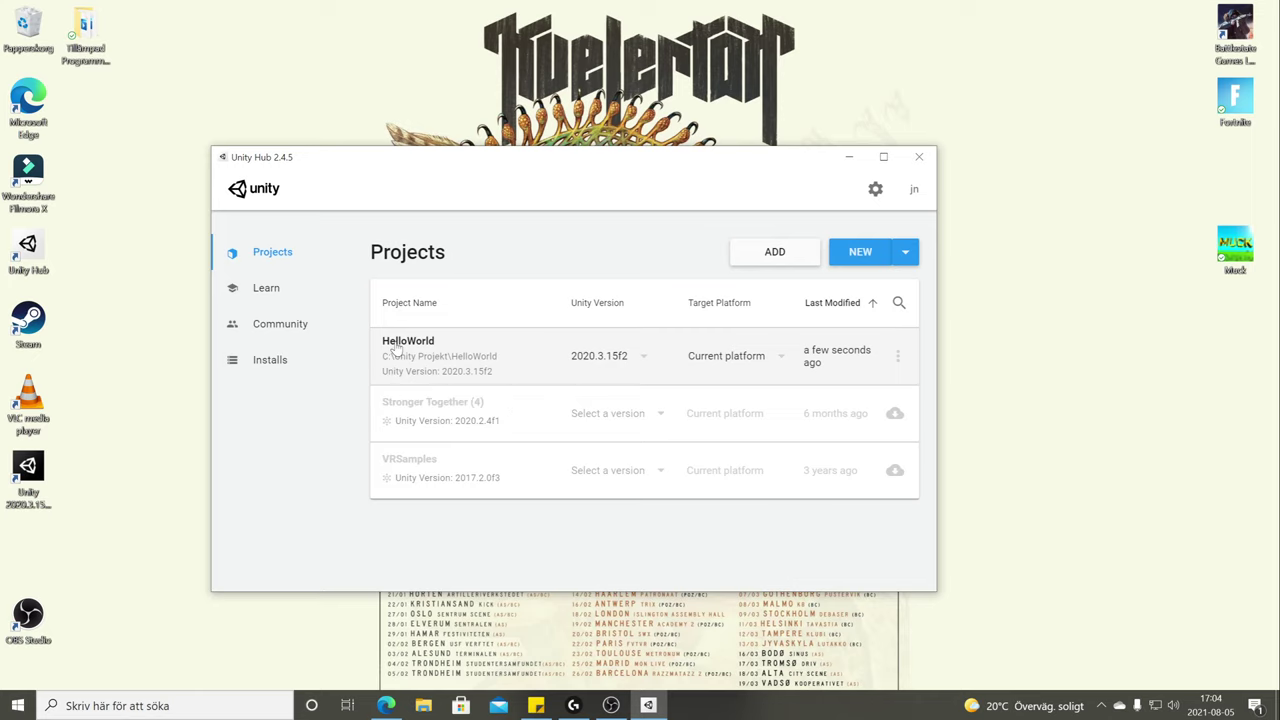
Check the HelloWorld project's location in C:\Unity Projekt with File Explorer, and return to Unity Hub.
key("super+e")
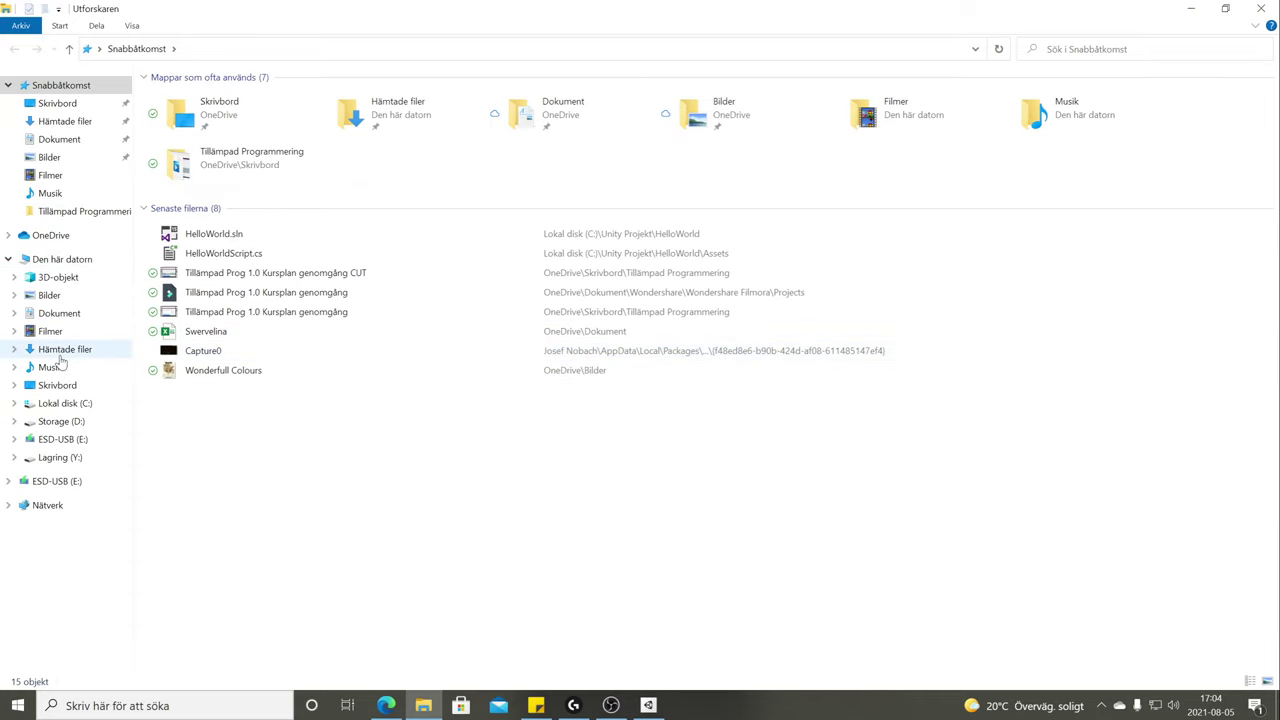
left_click(69, 405)
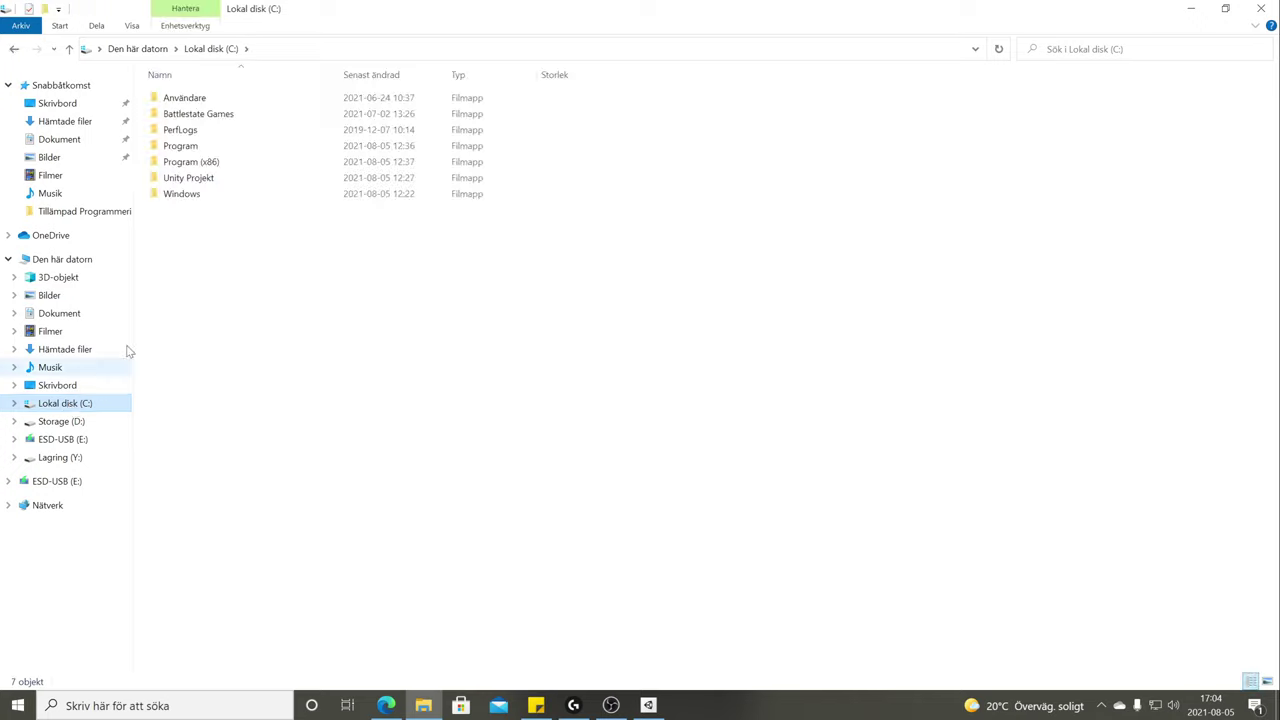
double_click(221, 178)
left_click(216, 107)
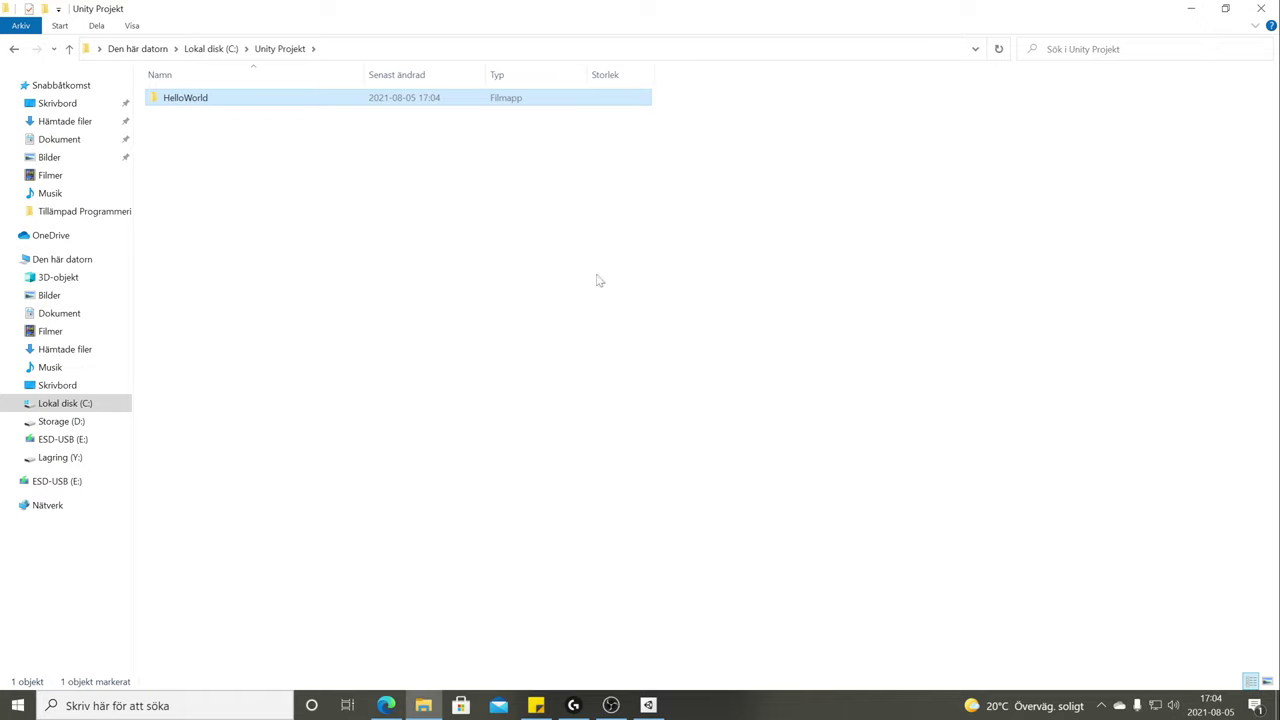
left_click(1261, 8)
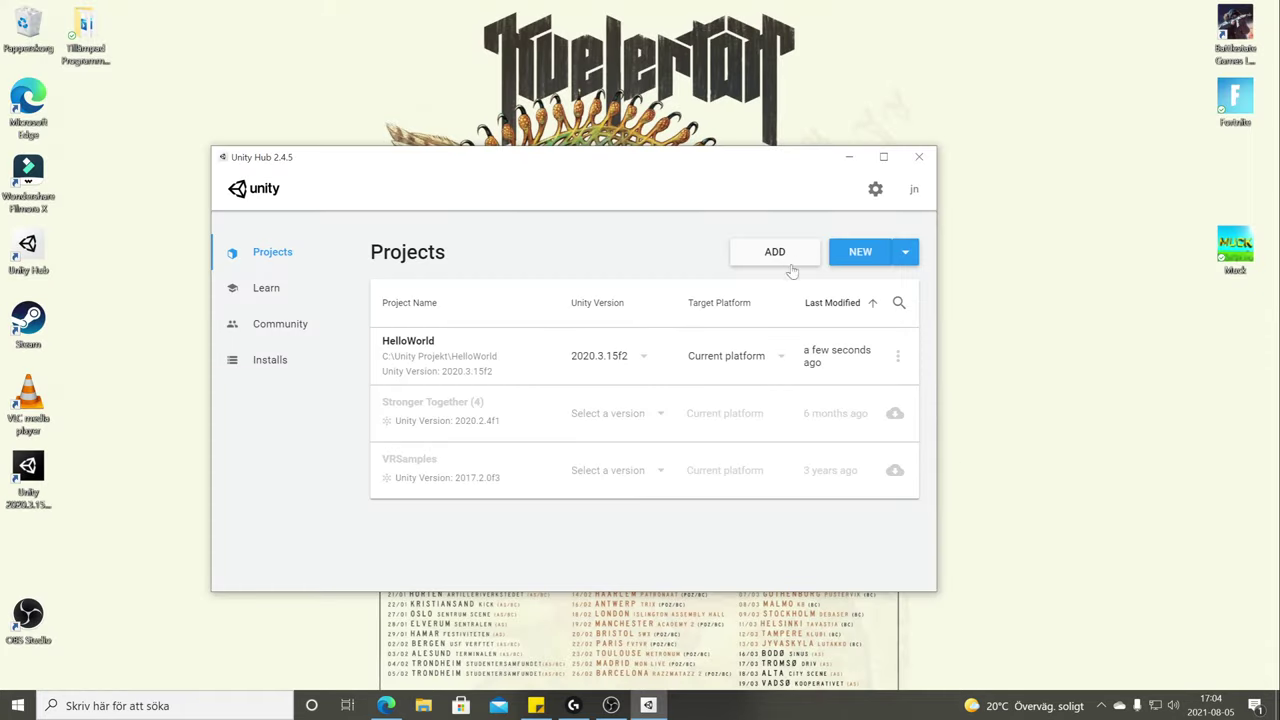
Start a new project in Unity Hub and select the default project name for replacement.
left_click(867, 252)
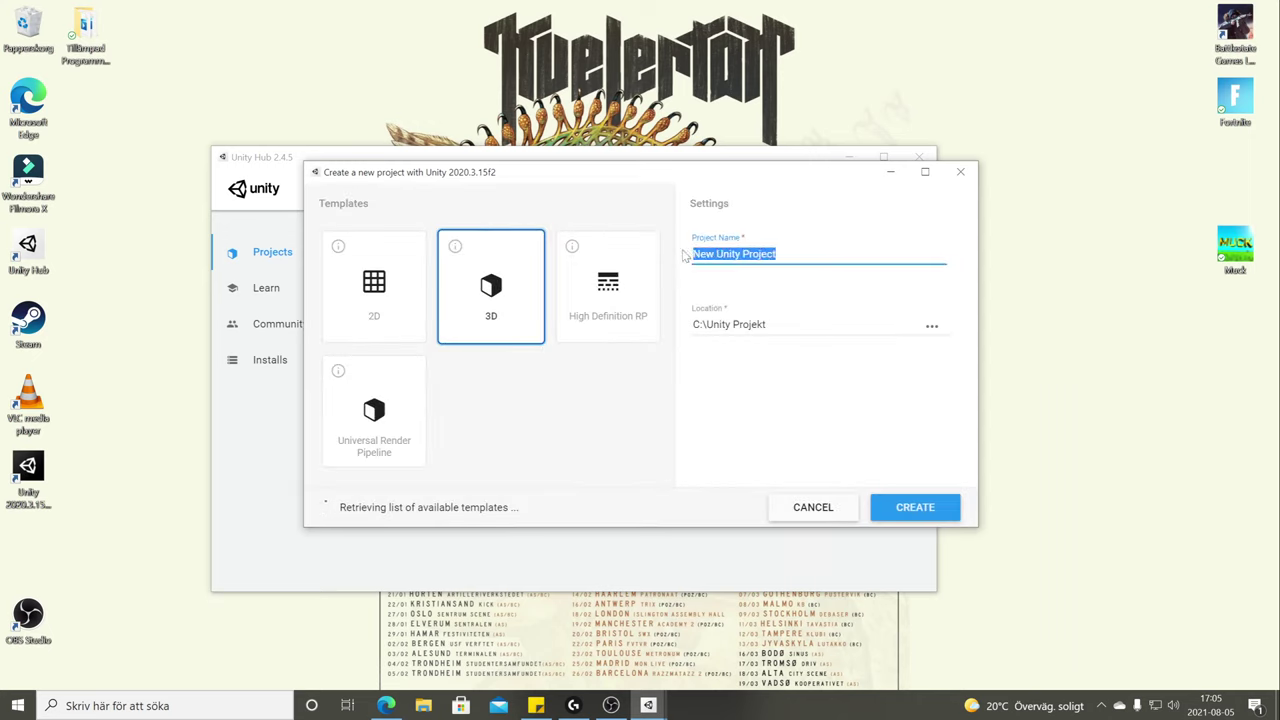
left_click_drag(778, 254, 692, 254)
type("Bond")
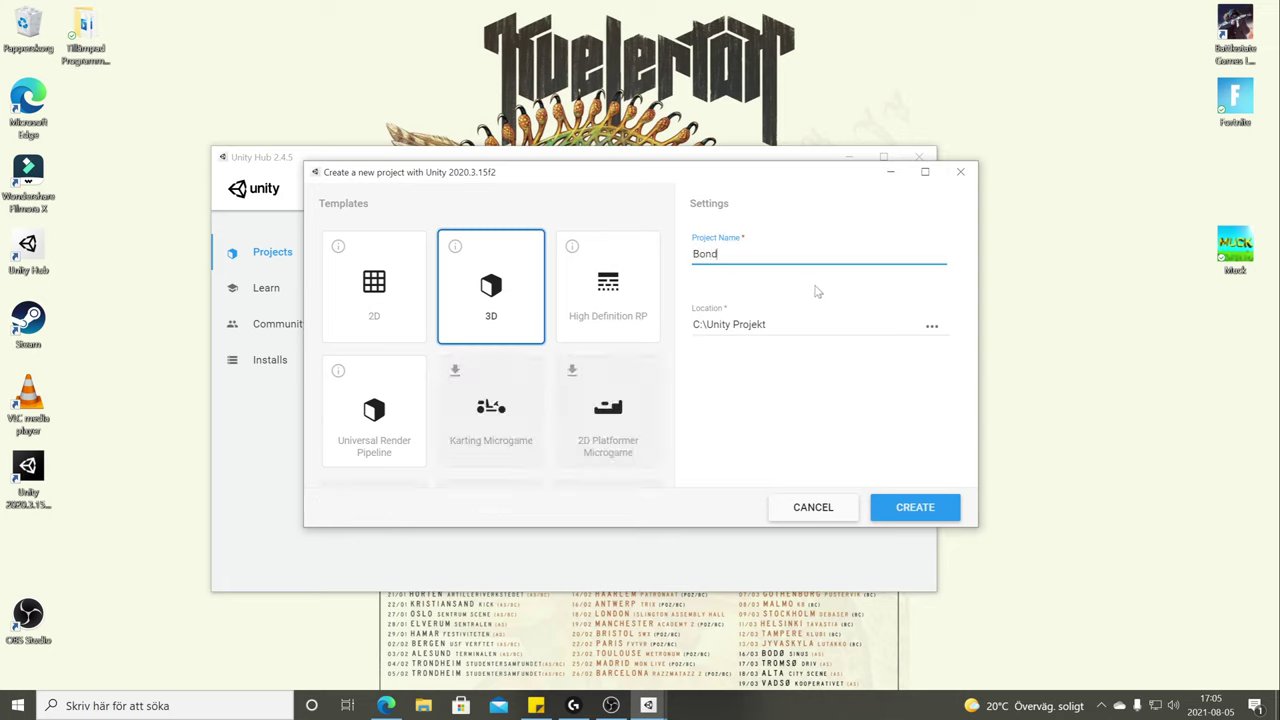
type("g")
key("BackSpace")
key("BackSpace")
key("BackSpace")
key("BackSpace")
key("BackSpace")
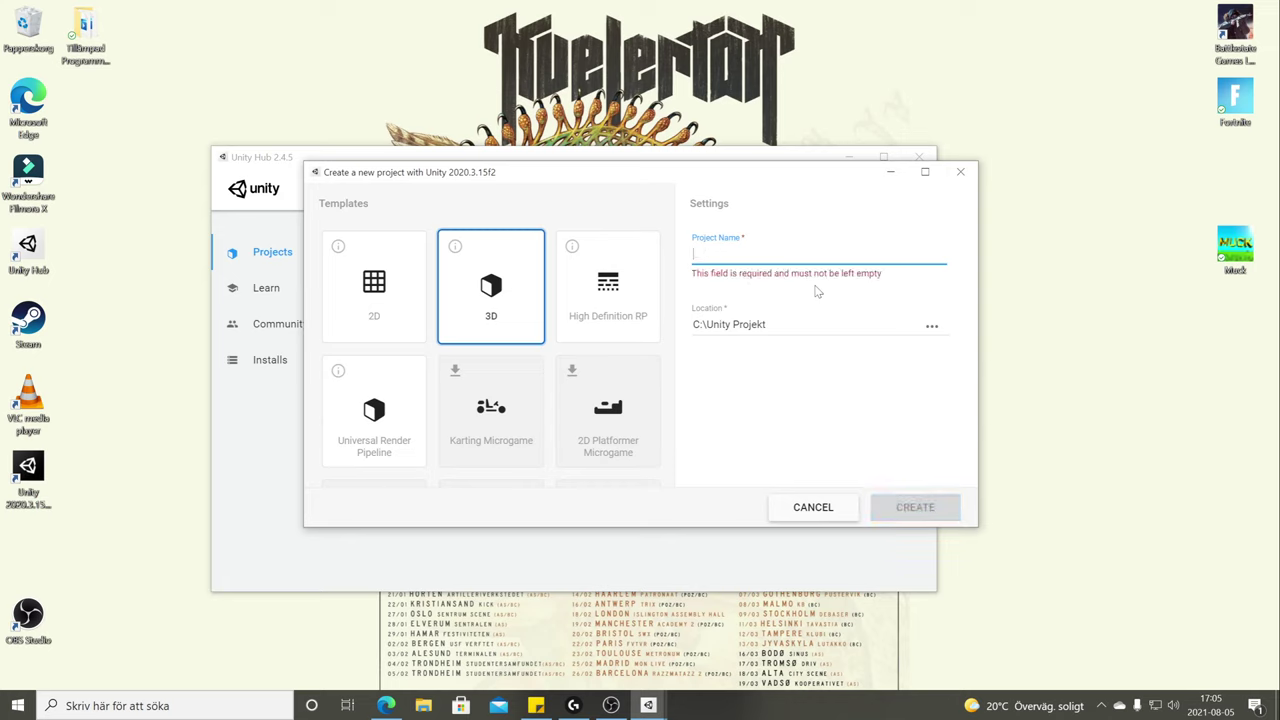
Name the project Farm and create it with the 3D template in C:\Unity Projekt.
type("Farm")
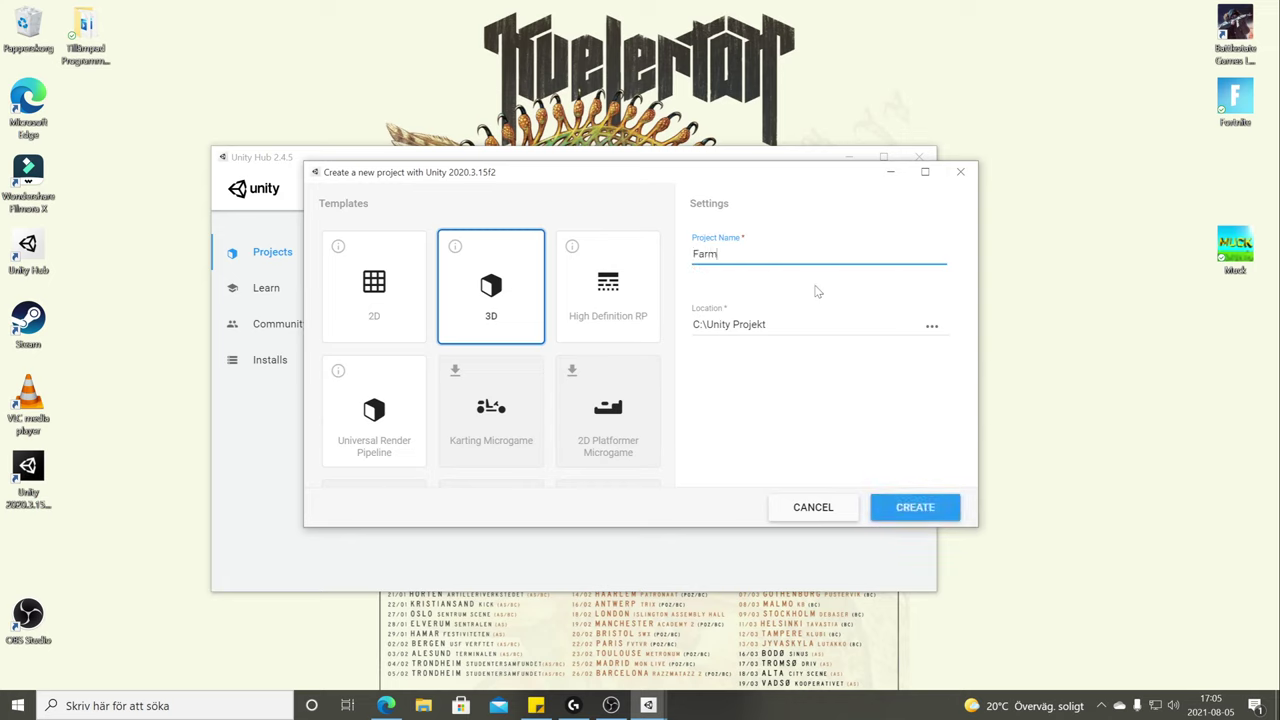
left_click(915, 508)
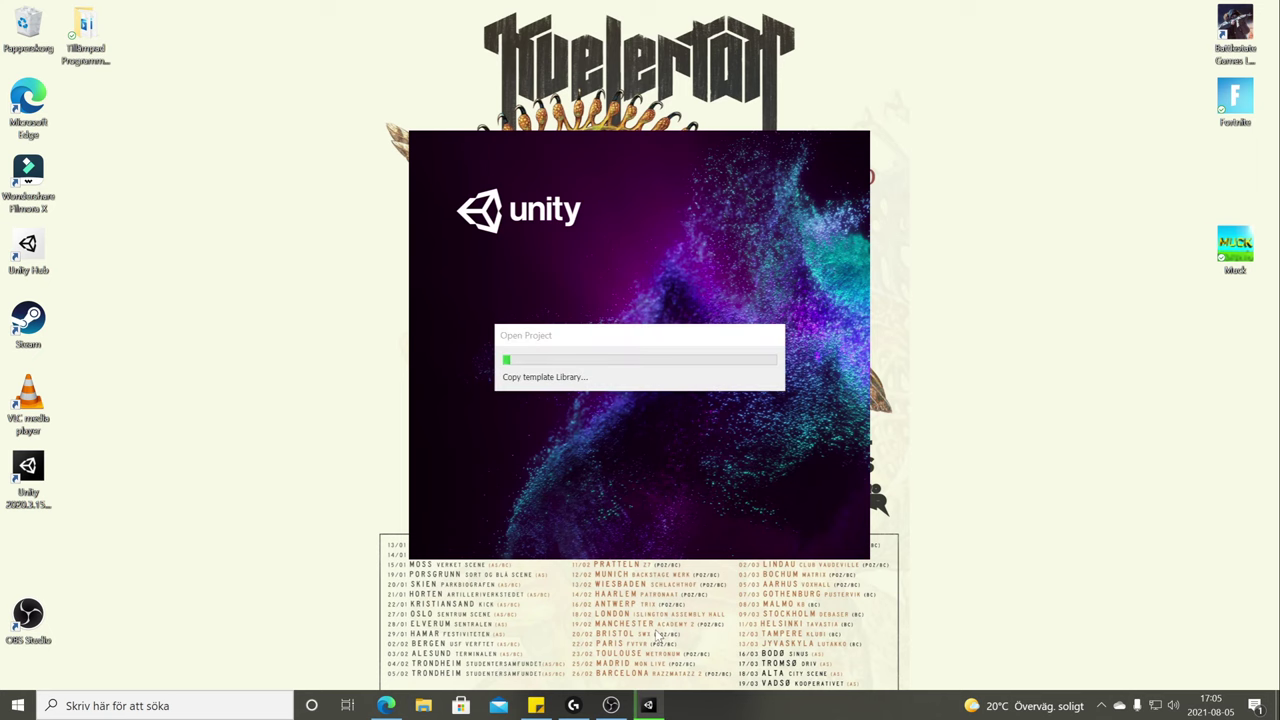
Look up the new Farm folder in C:\Unity Projekt with File Explorer, and close the window.
left_click(424, 706)
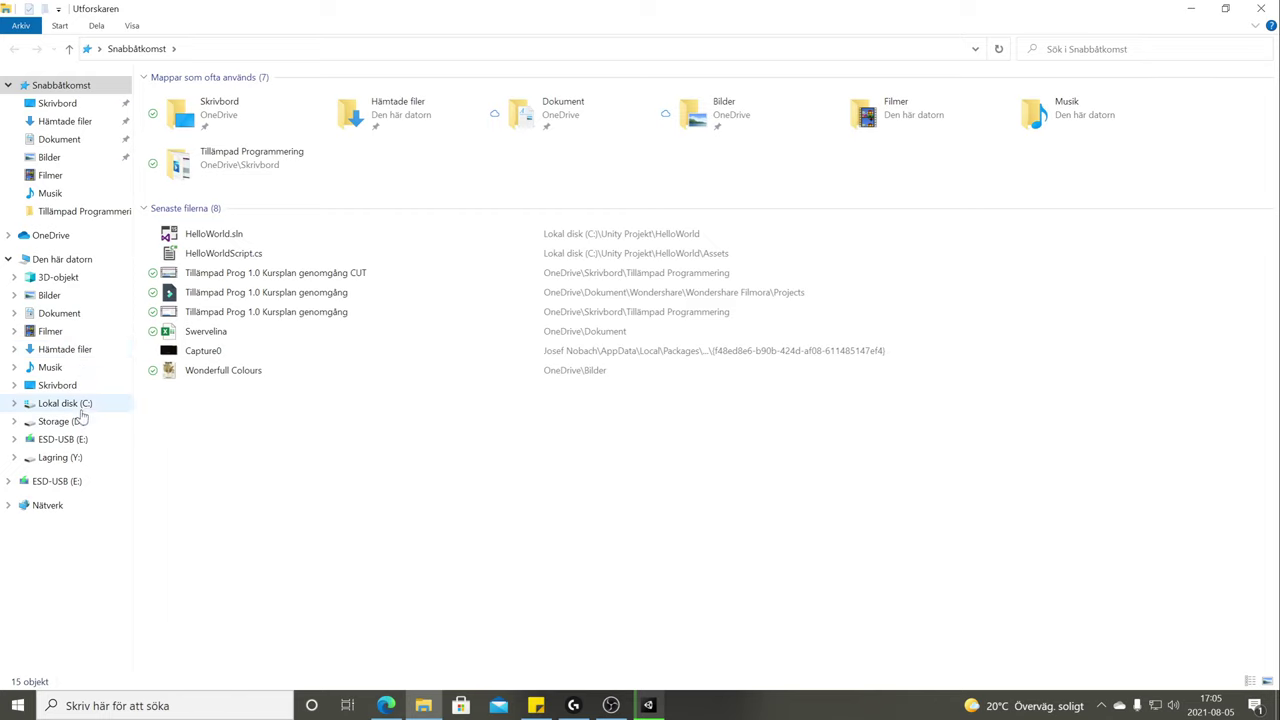
left_click(80, 410)
double_click(225, 177)
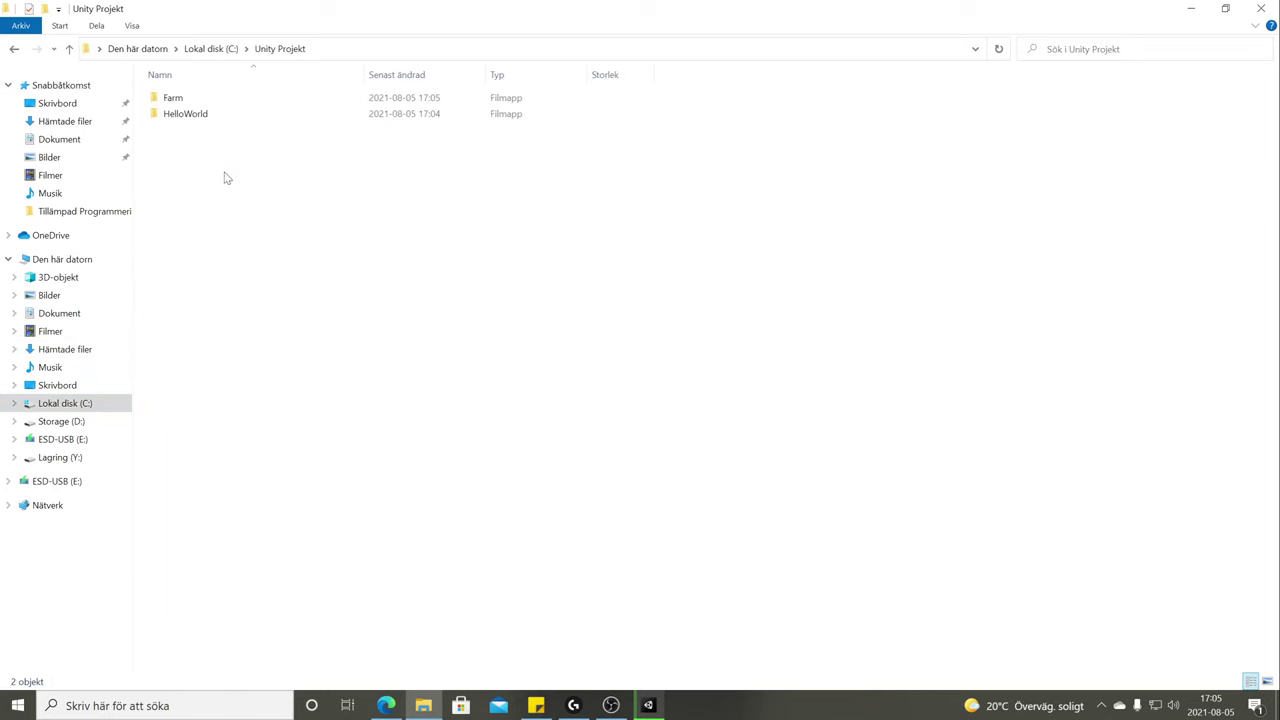
left_click(194, 102)
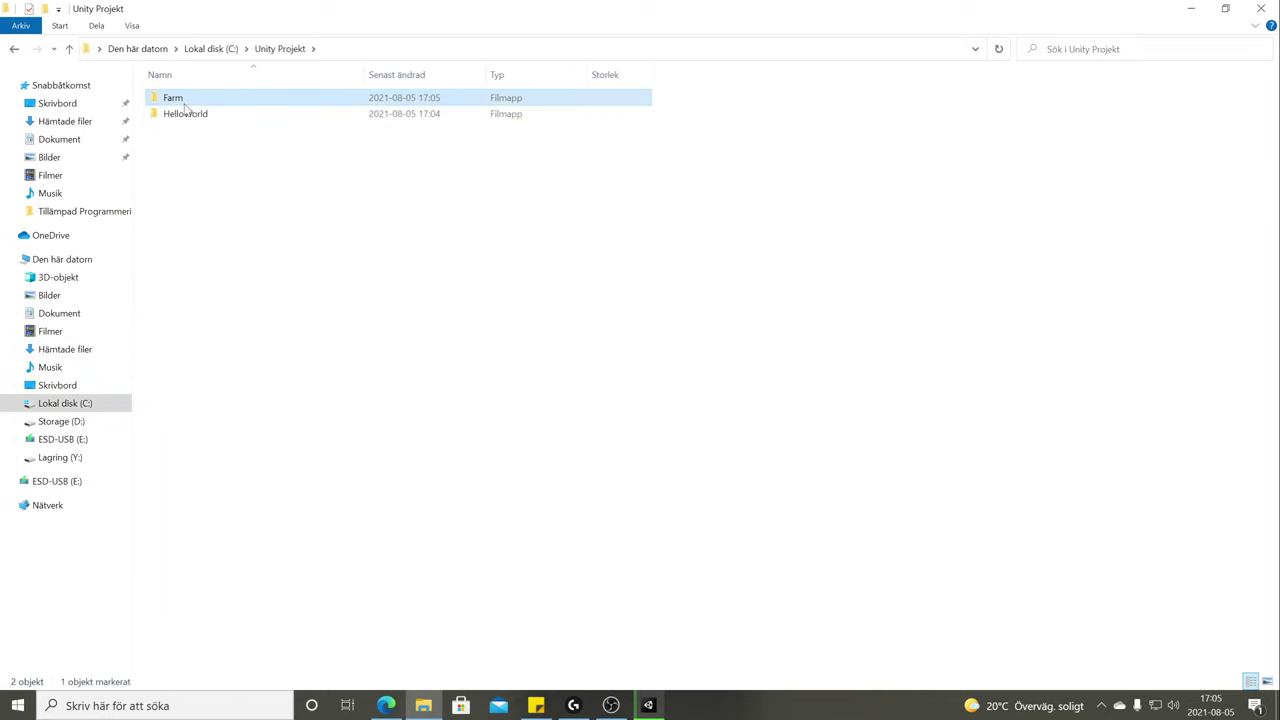
left_click(171, 131)
left_click(1261, 8)
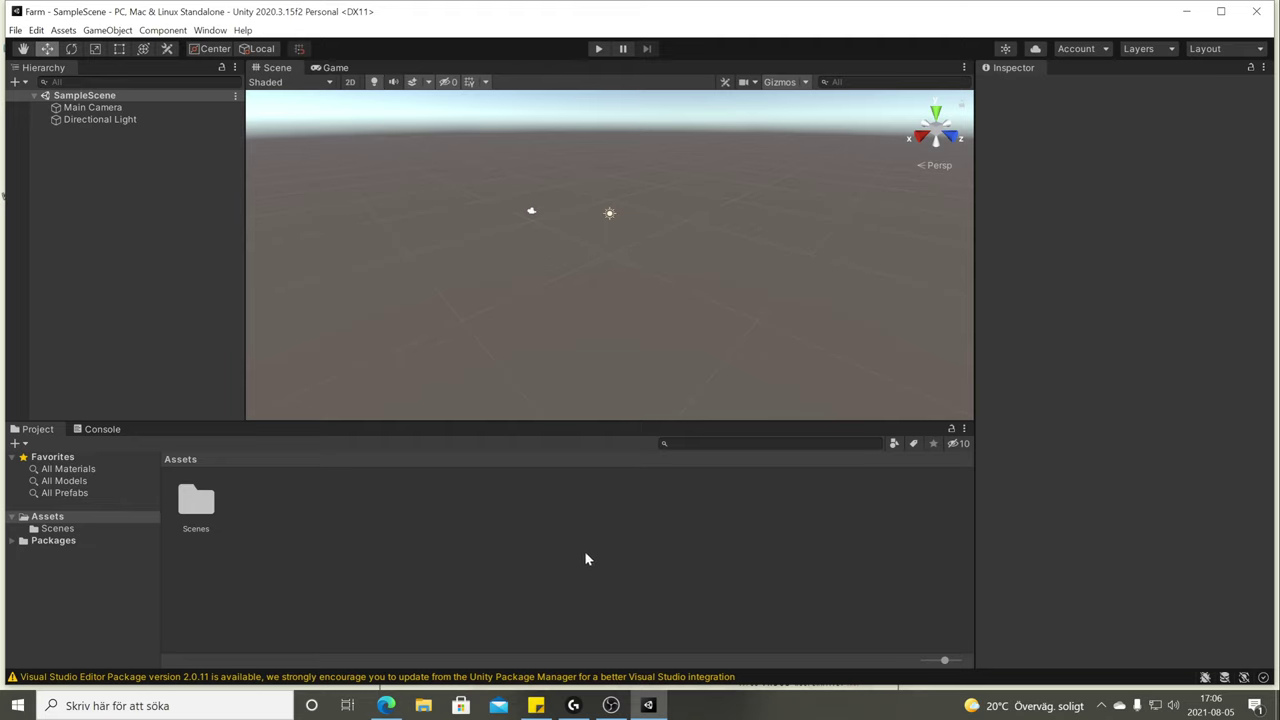
Show the Assets location of the Farm project in File Explorer.
right_click(289, 503)
left_click(271, 517)
right_click(265, 514)
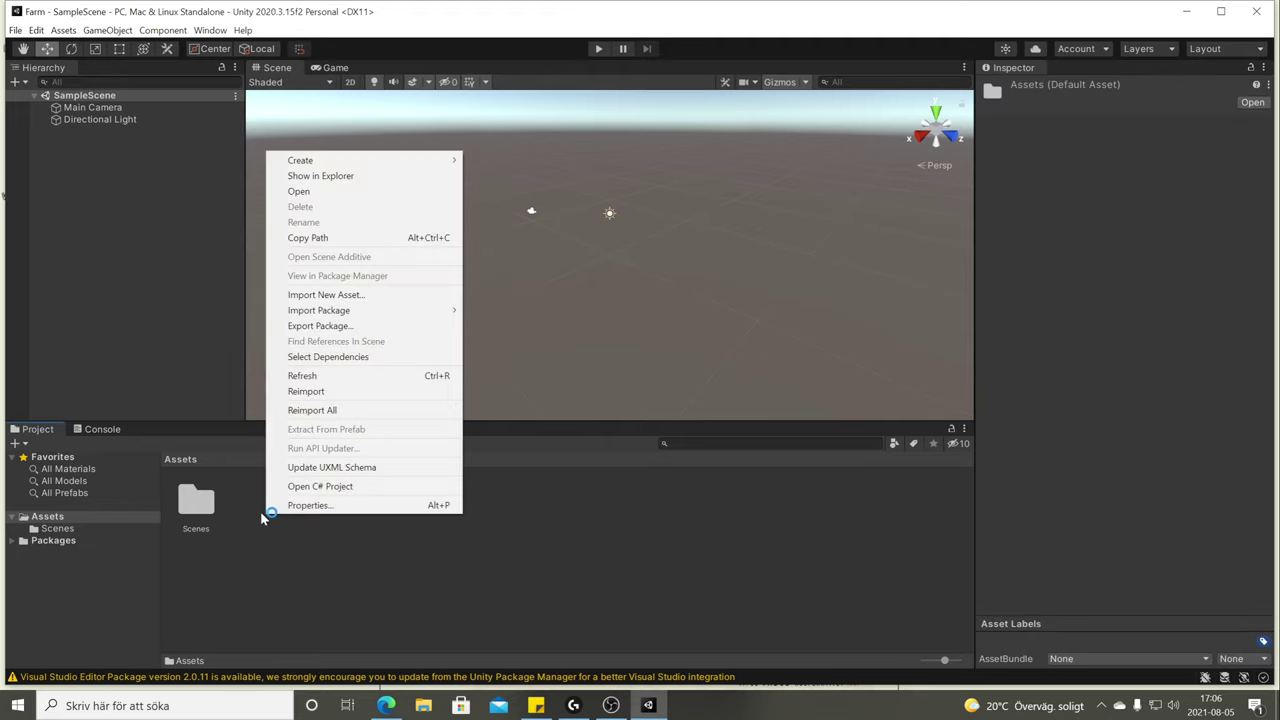
left_click(349, 180)
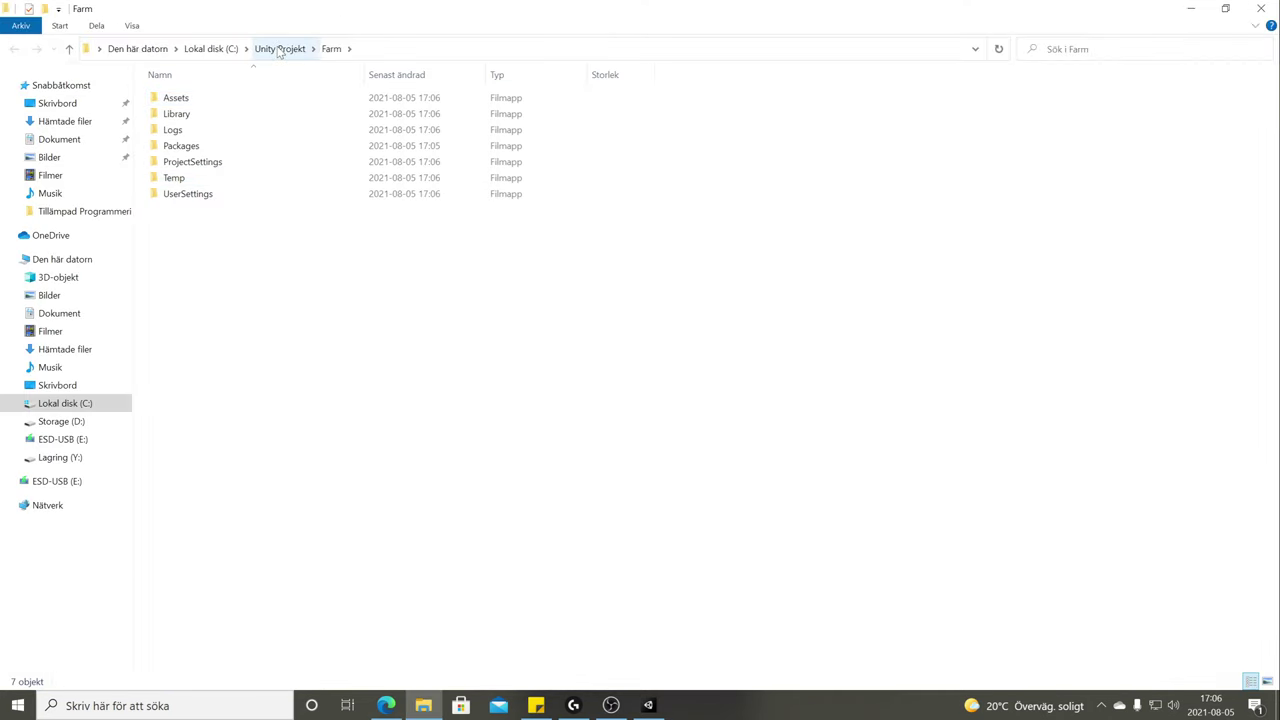
Examine the Farm project's subfolders and its parent folder Unity Projekt, and return to the Unity editor.
left_click_drag(273, 360, 174, 94)
left_click_drag(231, 328, 300, 49)
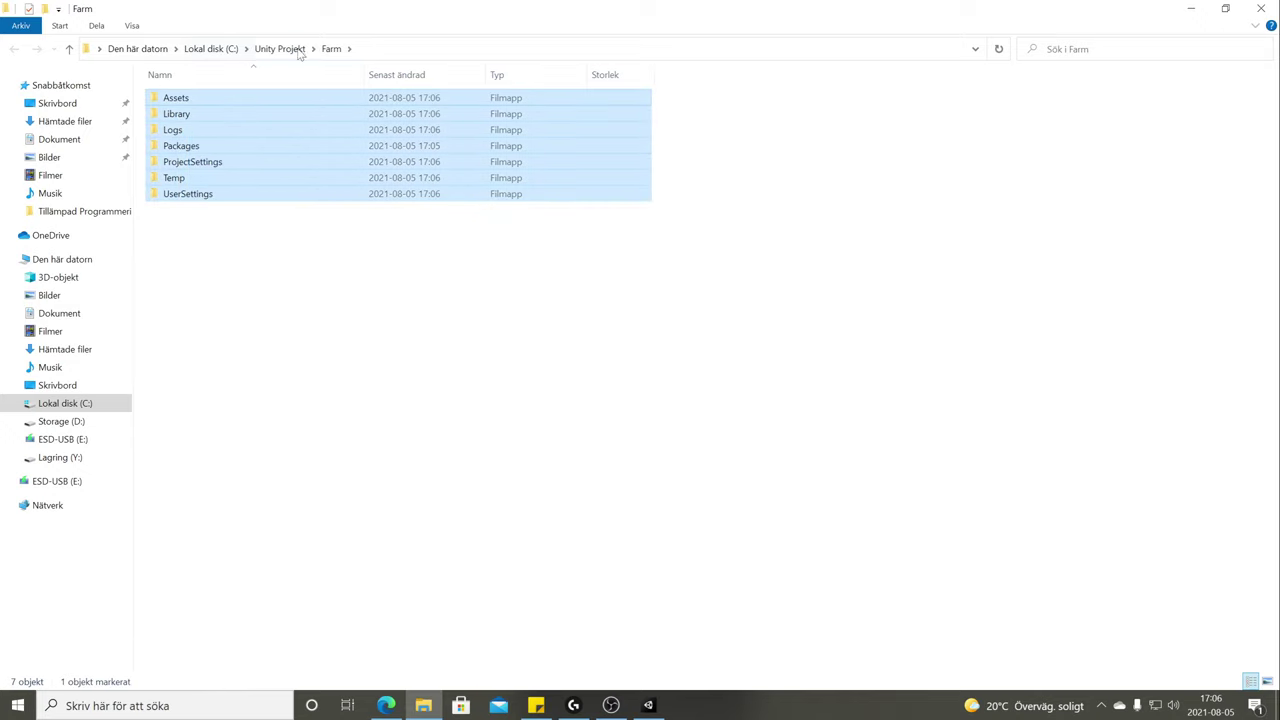
left_click(283, 50)
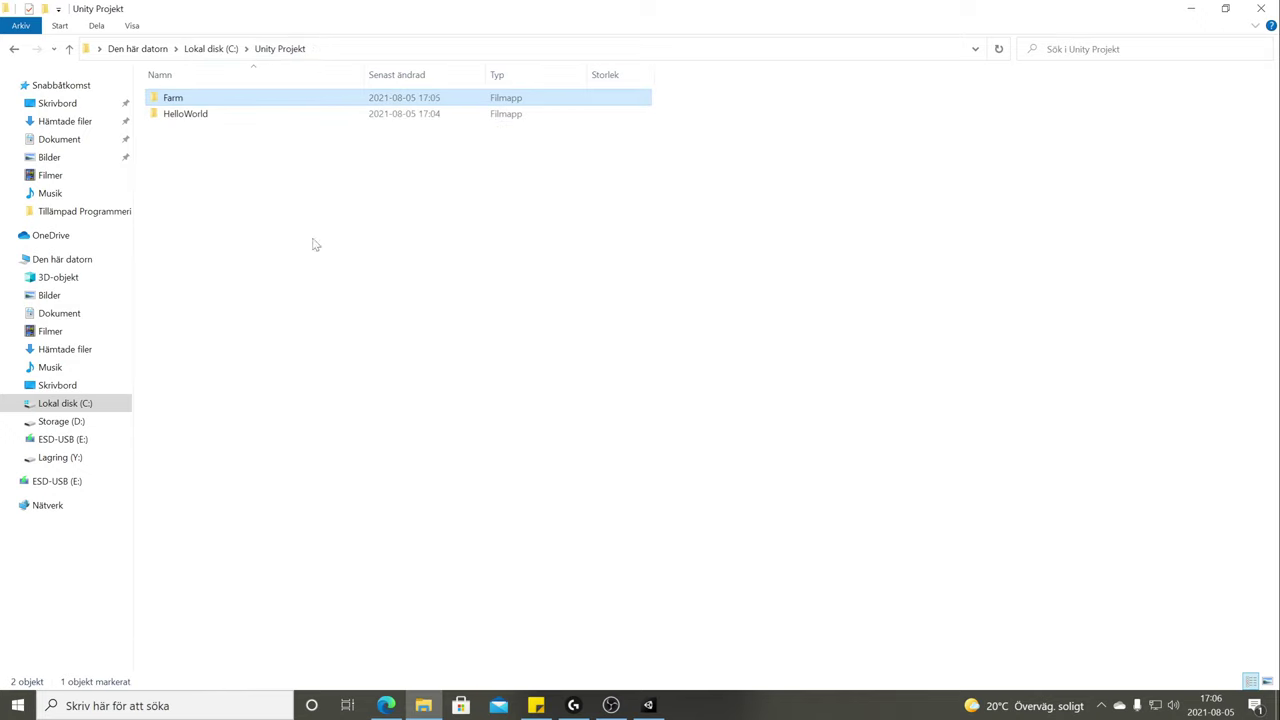
left_click_drag(314, 364, 244, 70)
left_click(374, 363)
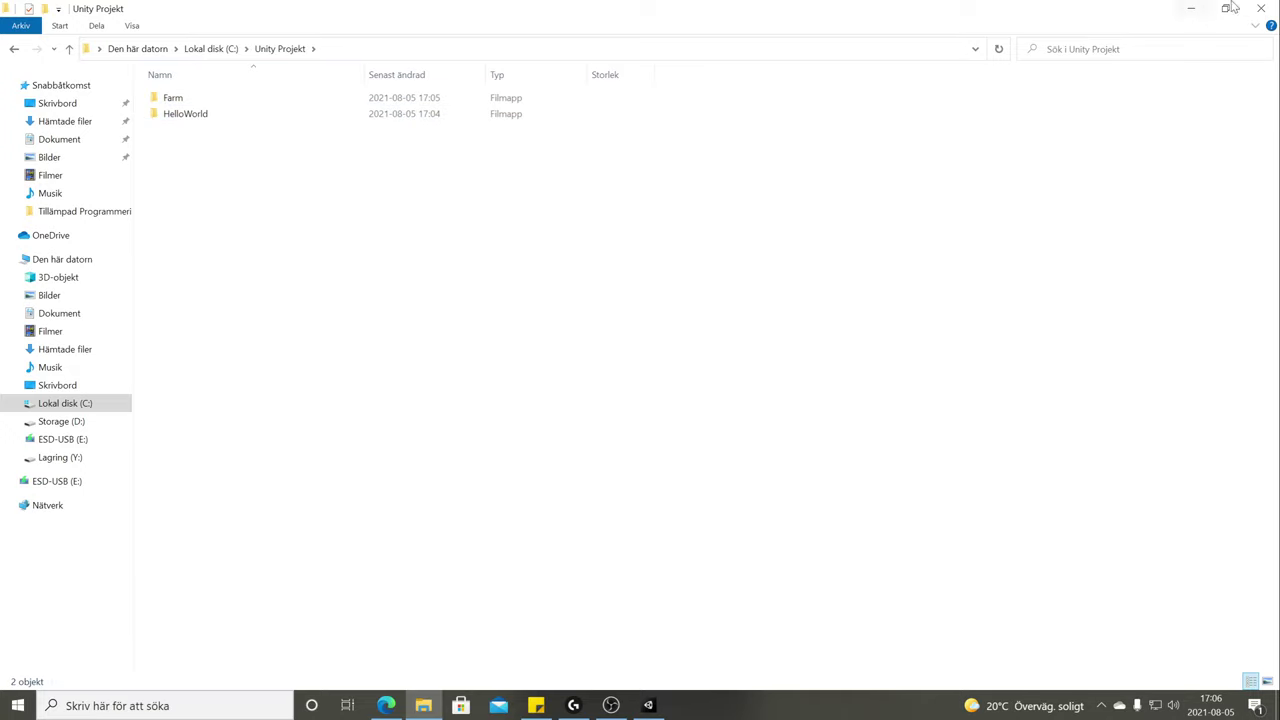
left_click(1261, 8)
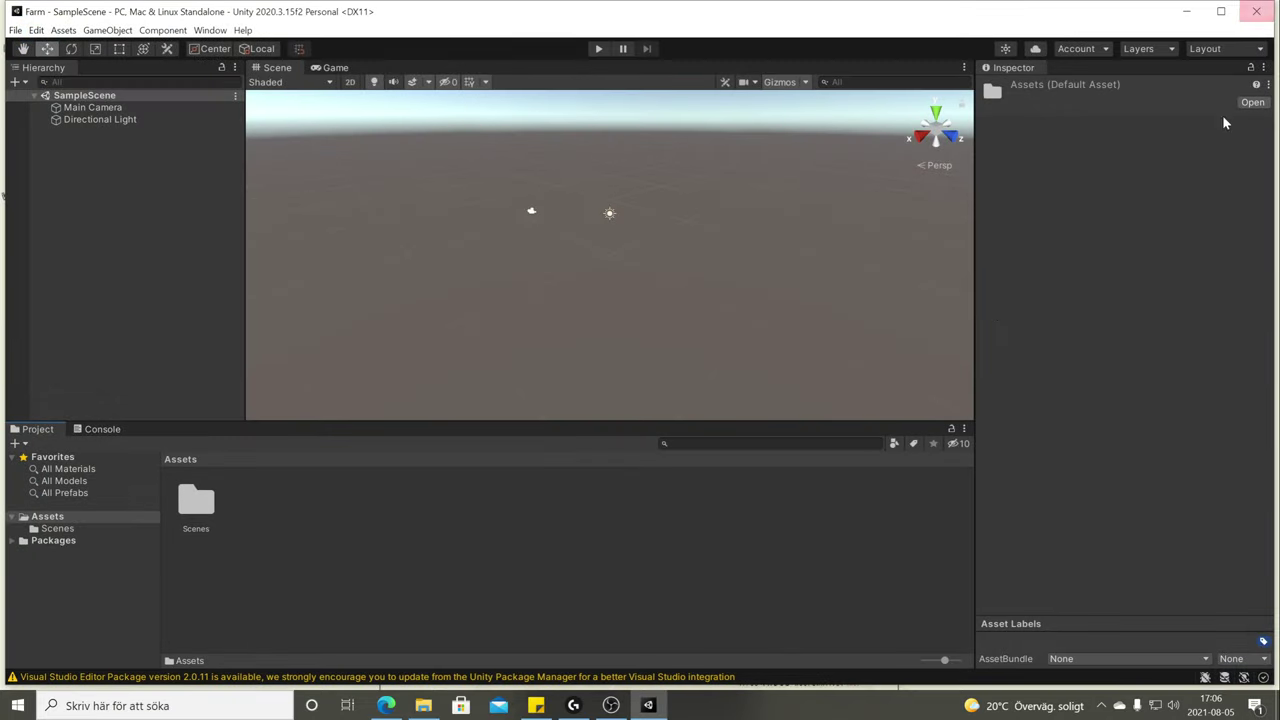
Maximize the editor window and rearrange the Hierarchy view by floating it, docking it back beside the scene and narrowing it slightly.
left_click(1226, 16)
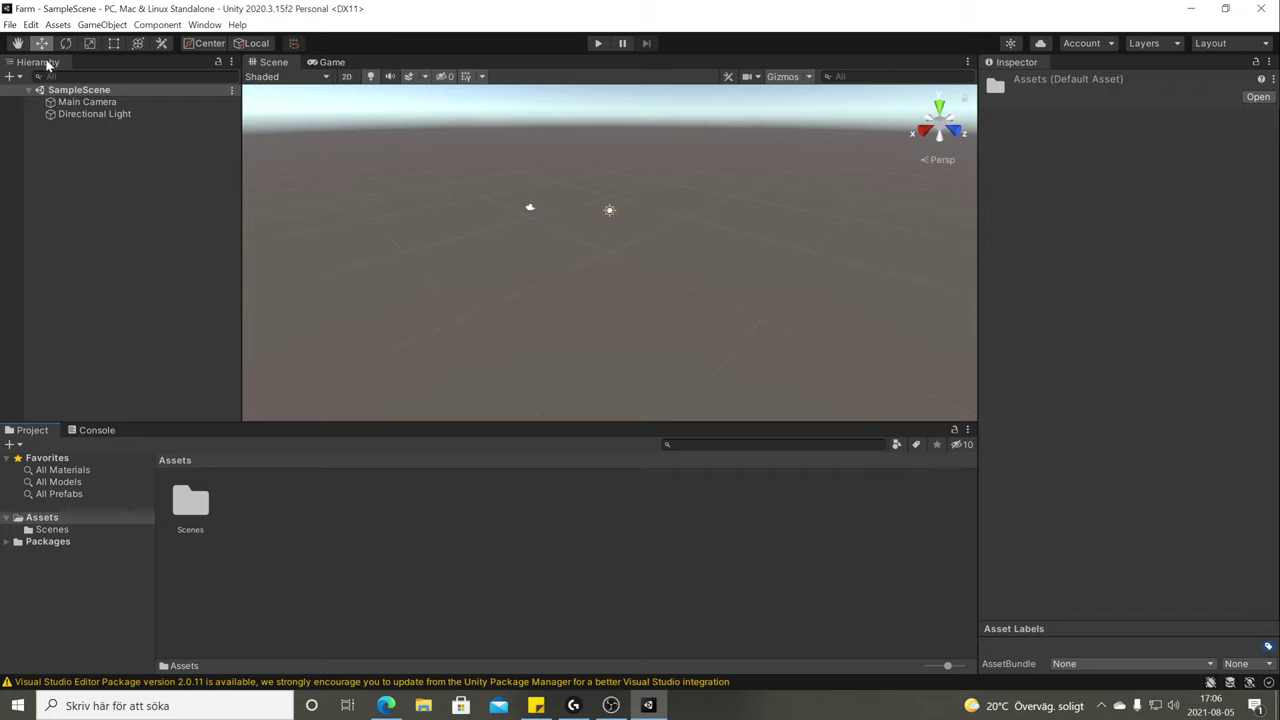
left_click_drag(45, 63, 117, 134)
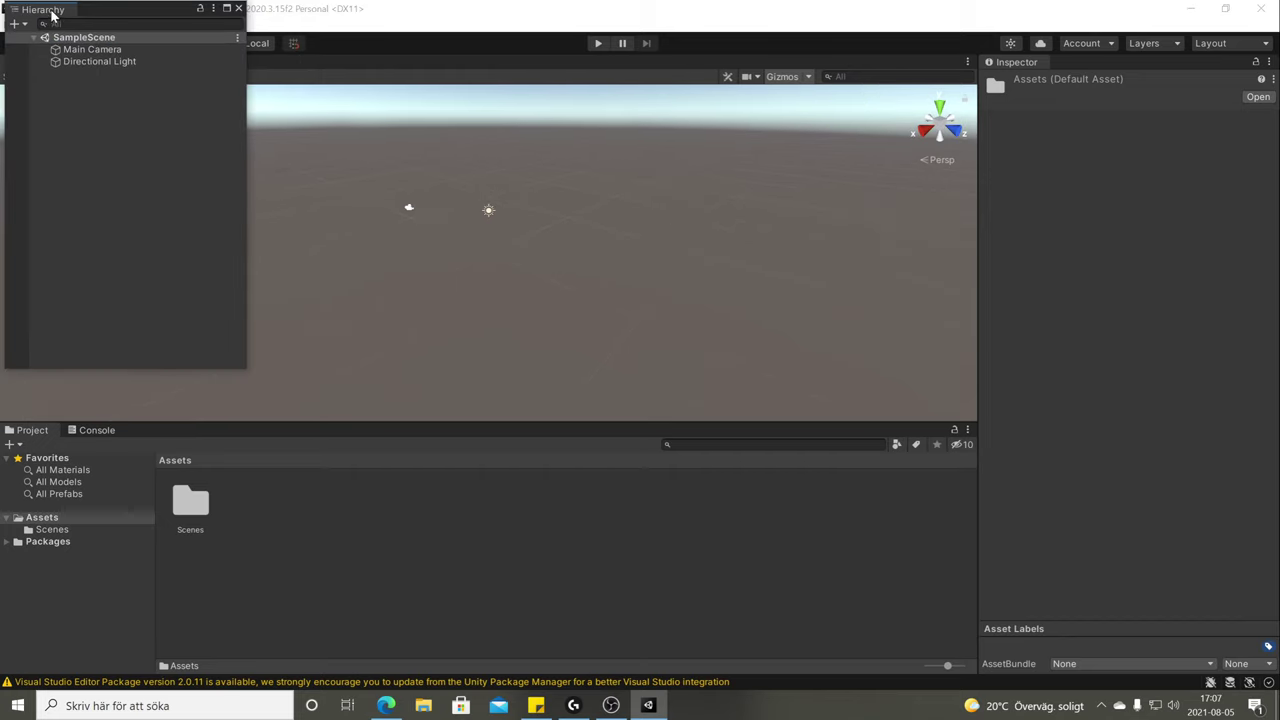
left_click_drag(57, 17, 173, 215)
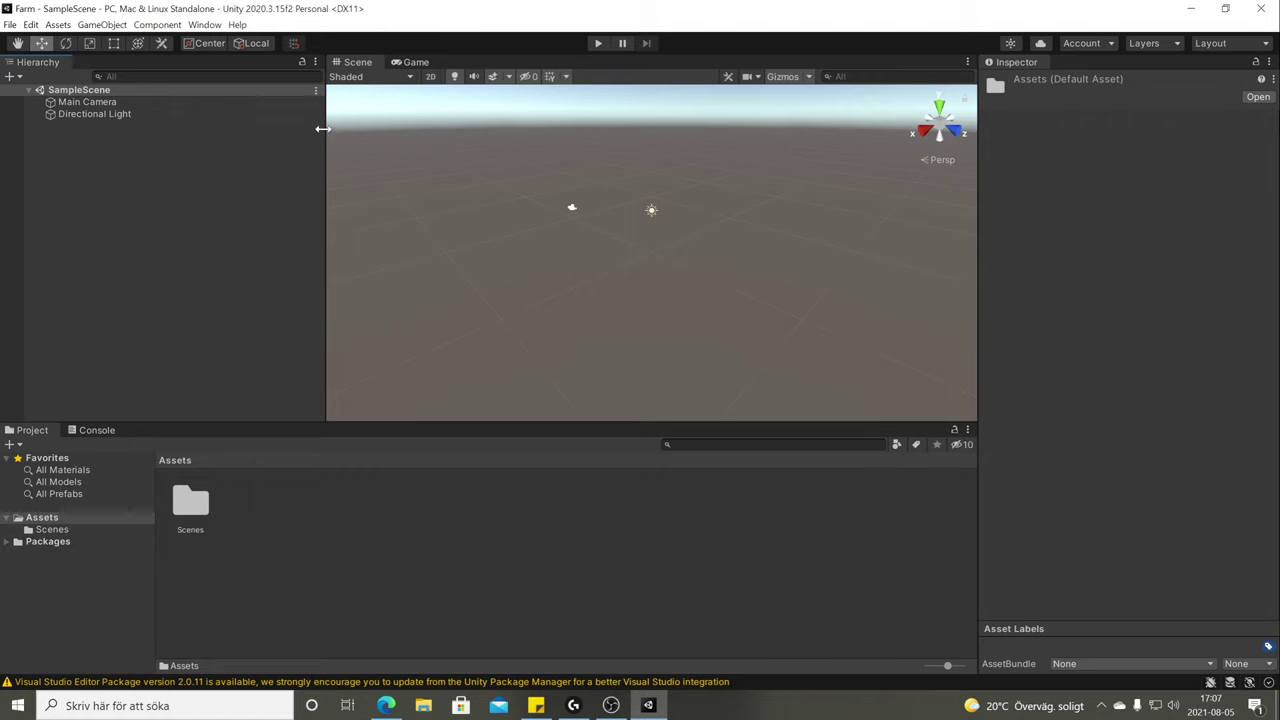
left_click_drag(327, 116, 228, 113)
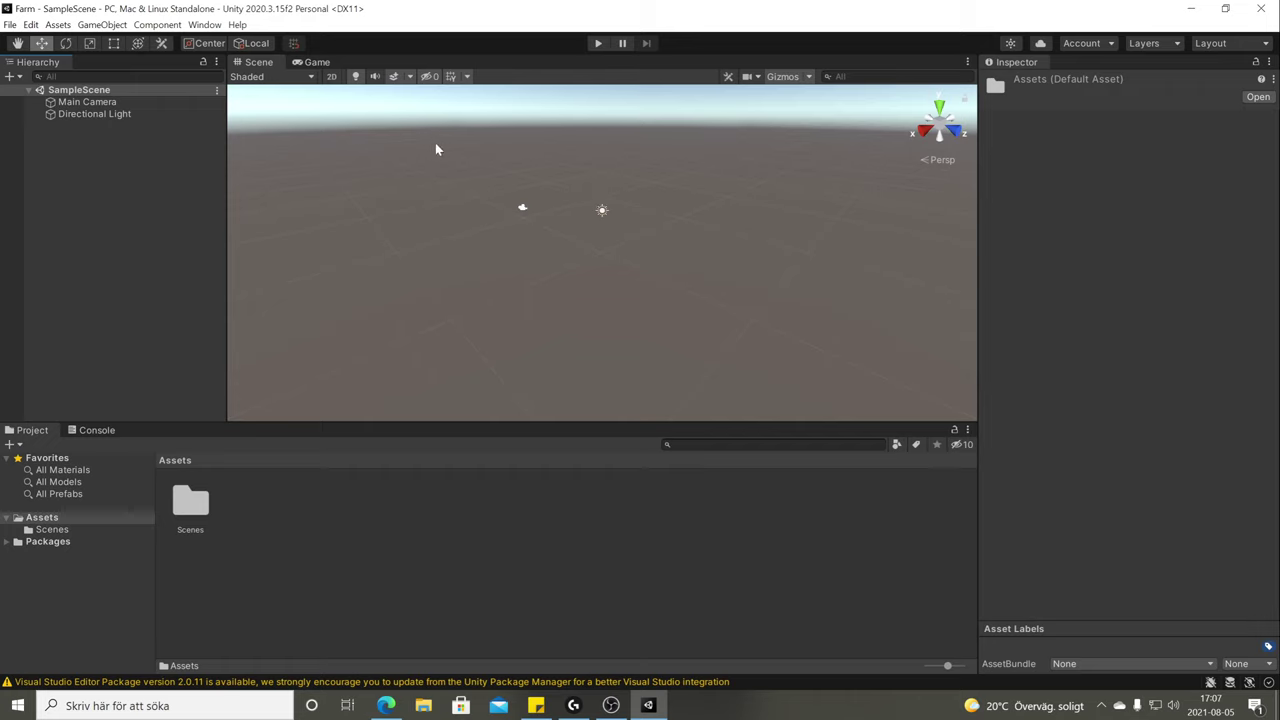
Alternate between the Main Camera and the Directional Light to compare their component properties.
left_click(89, 104)
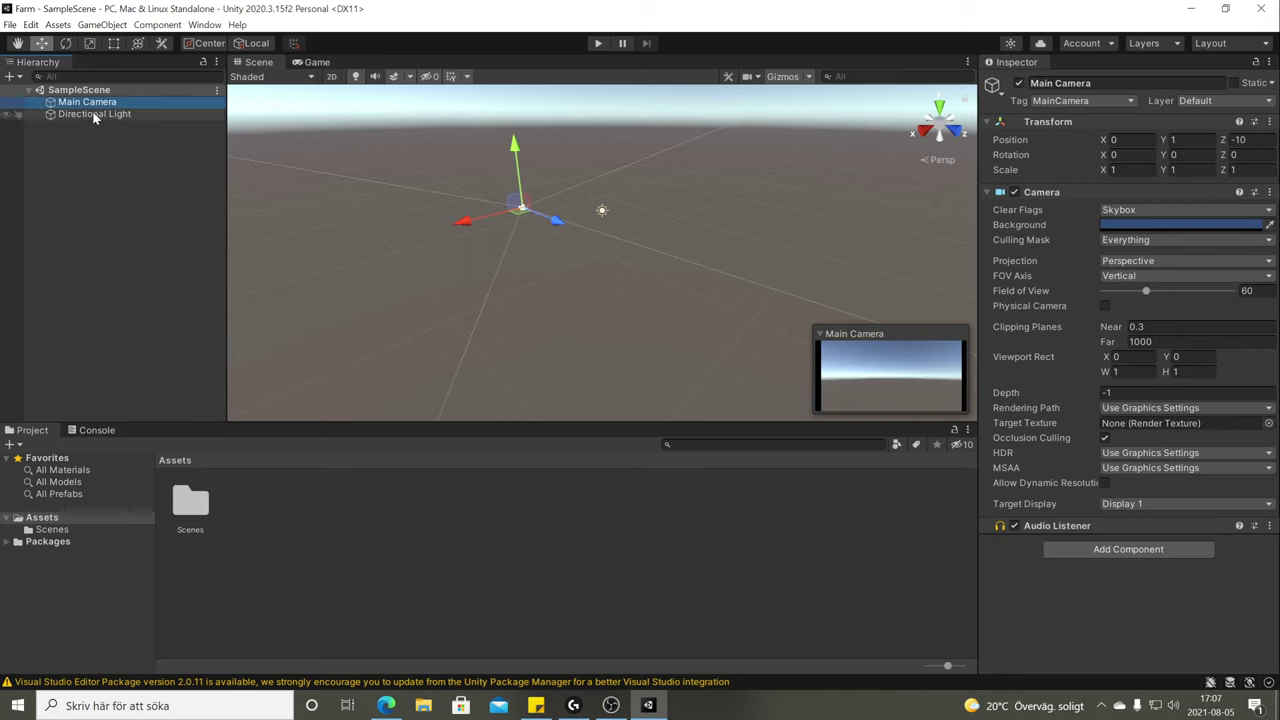
left_click(94, 116)
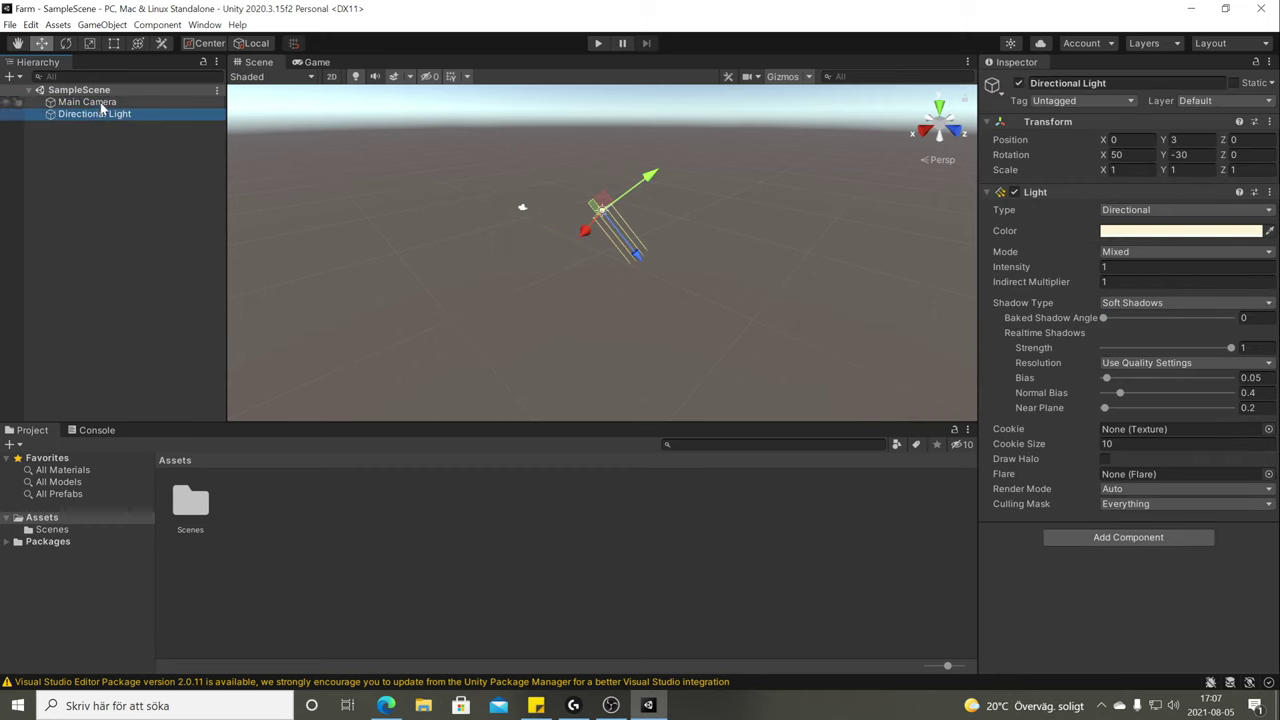
left_click(100, 102)
left_click(99, 113)
left_click(100, 103)
left_click(99, 114)
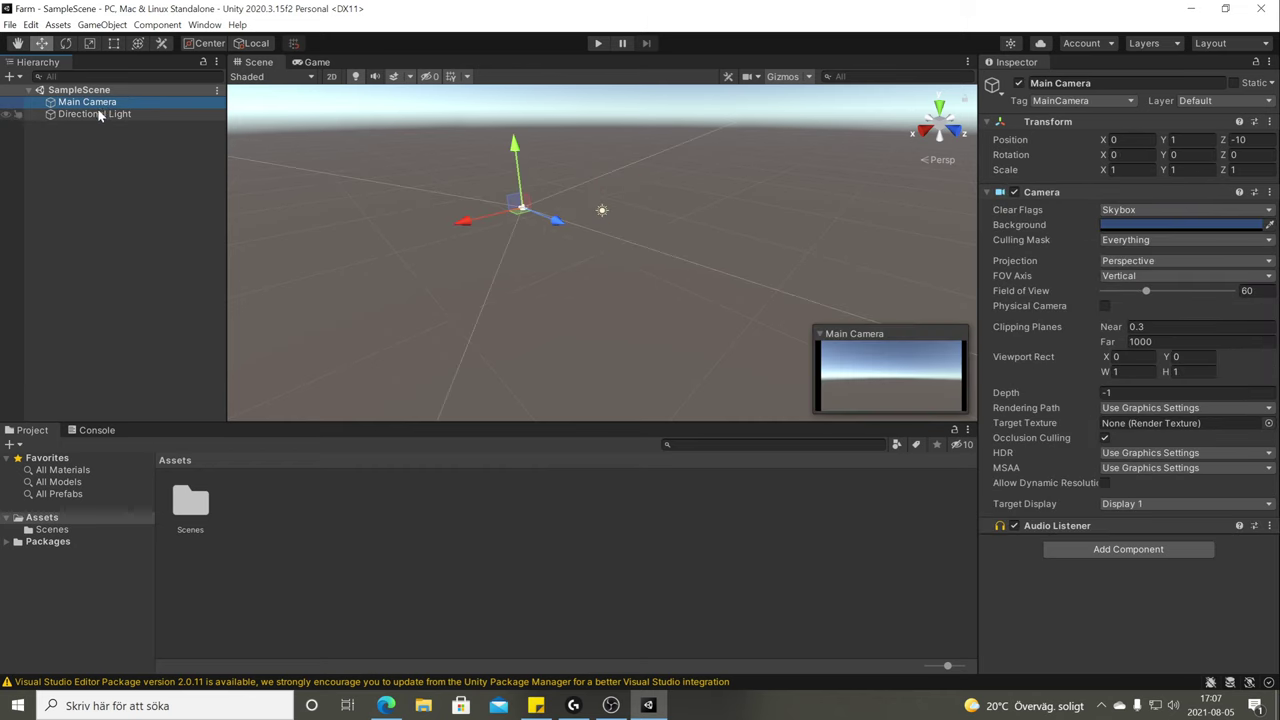
Select both scene objects together, clear the selection, and alternate between the Main Camera and Directional Light in the Hierarchy.
left_click_drag(434, 127, 752, 372)
left_click(380, 223)
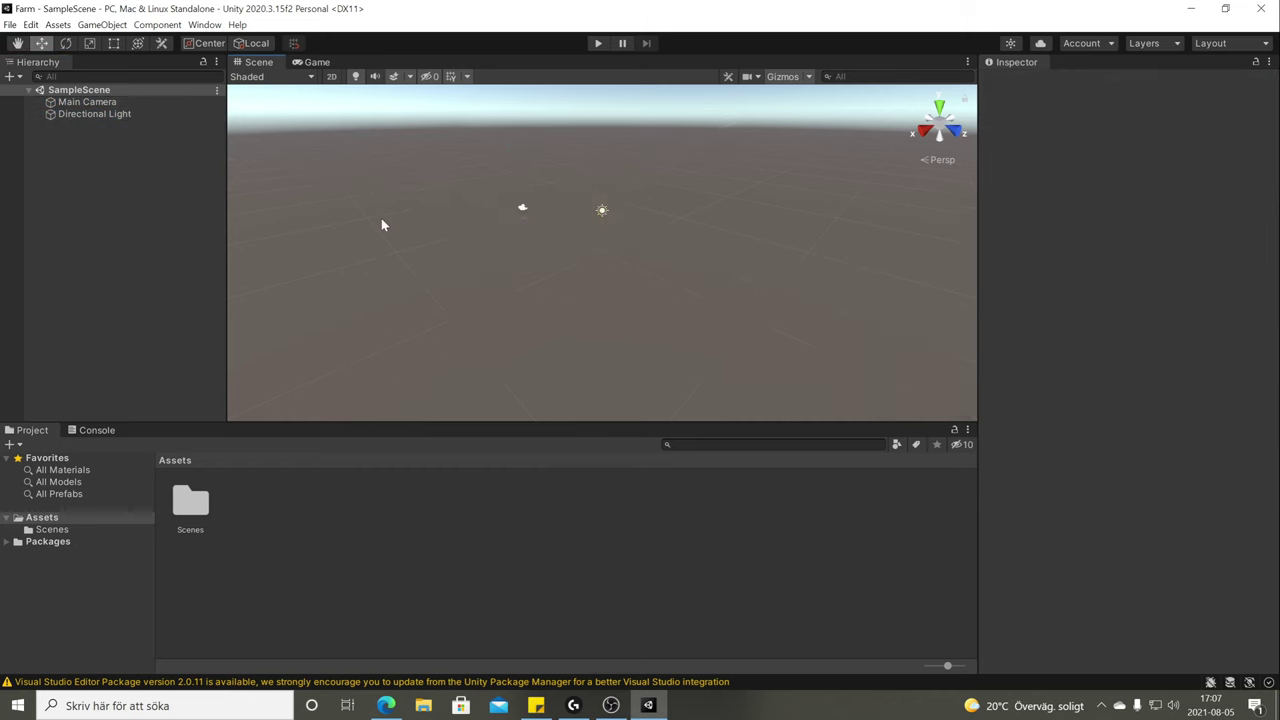
left_click(70, 102)
left_click(74, 114)
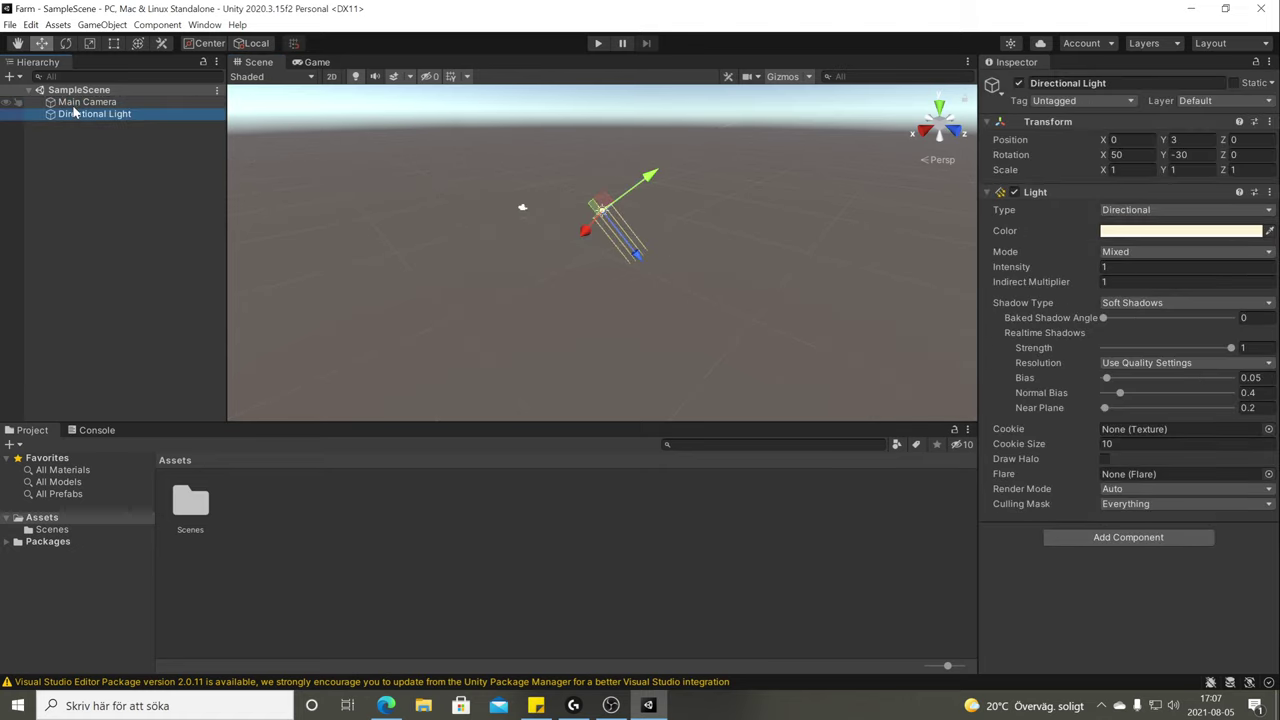
left_click(72, 102)
left_click(76, 114)
left_click(72, 102)
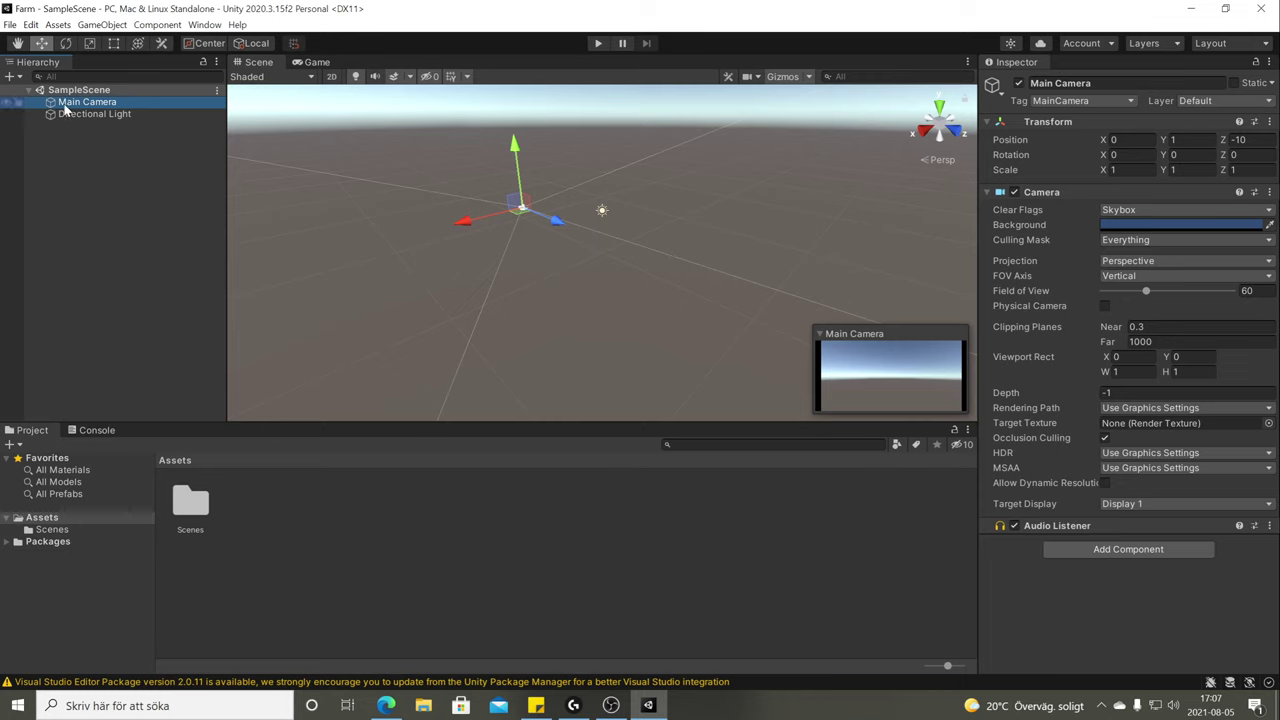
Select the Directional Light and the Main Camera through their icons in the scene, and clear the selection.
left_click(602, 211)
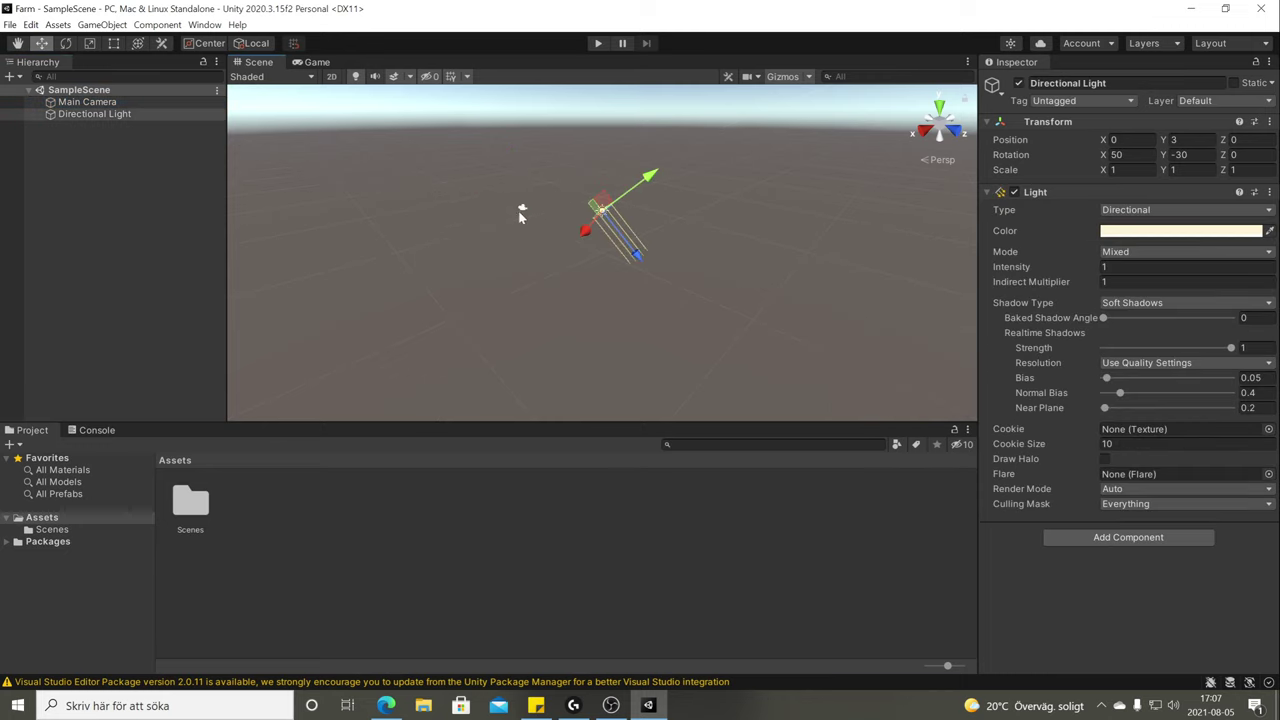
left_click(521, 210)
left_click(603, 212)
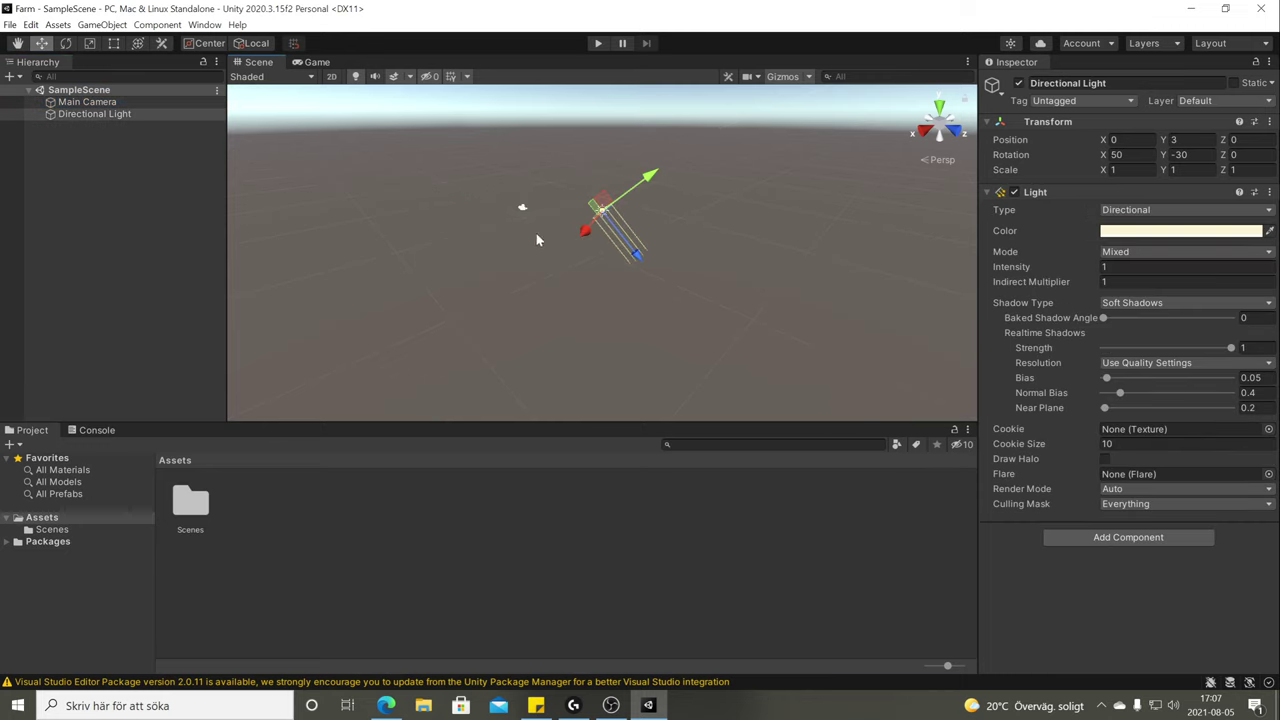
left_click(145, 197)
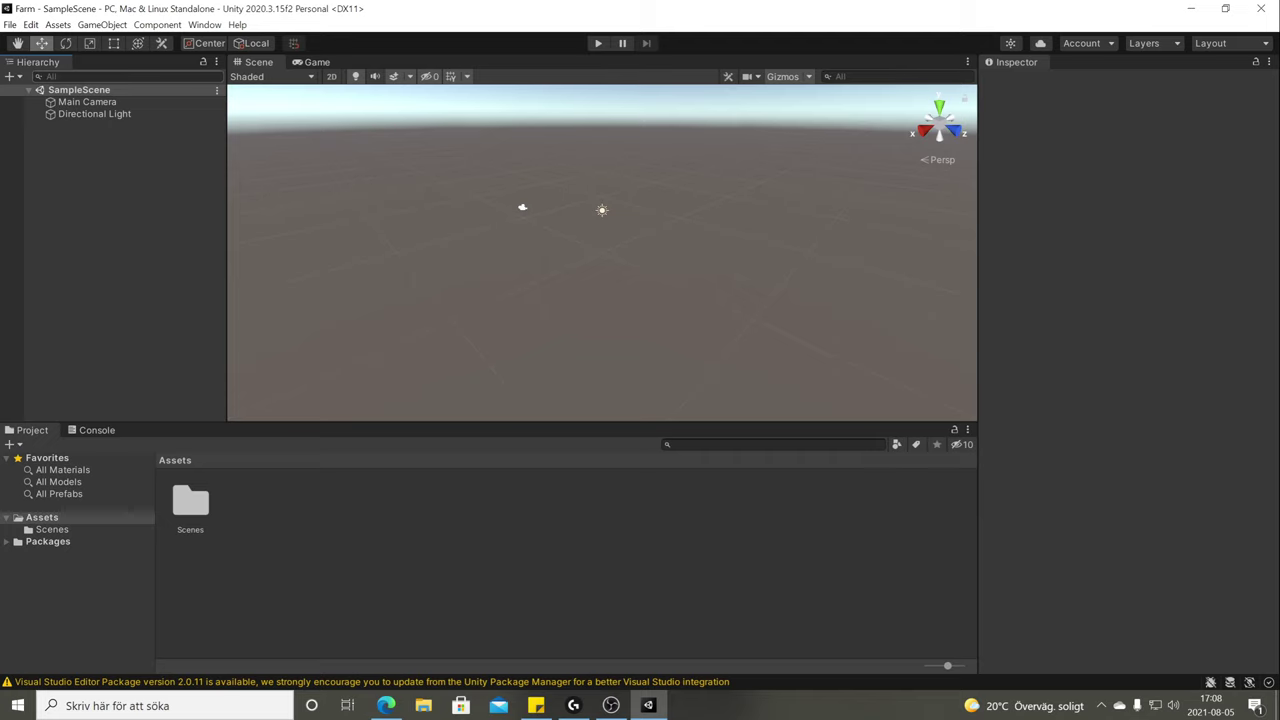
Search the Hierarchy for "Mai" and for "D", and clear the search to list all objects again.
left_click(46, 77)
type("M")
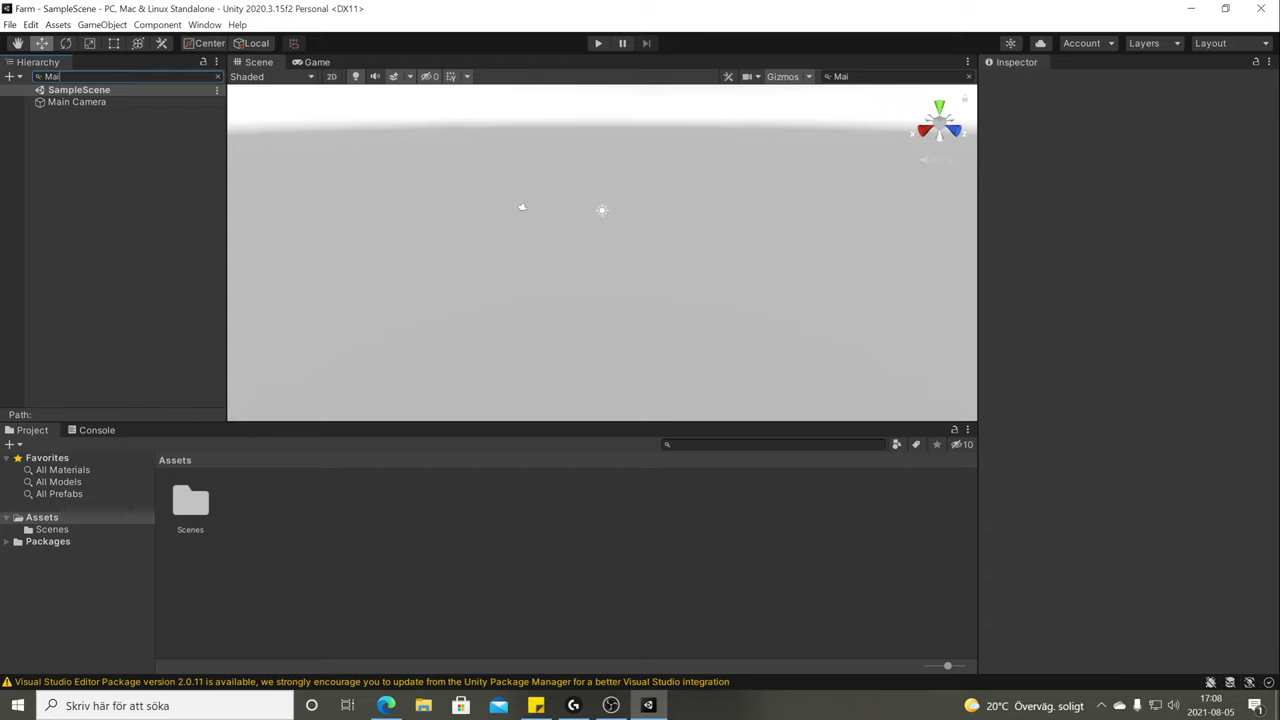
key("BackSpace")
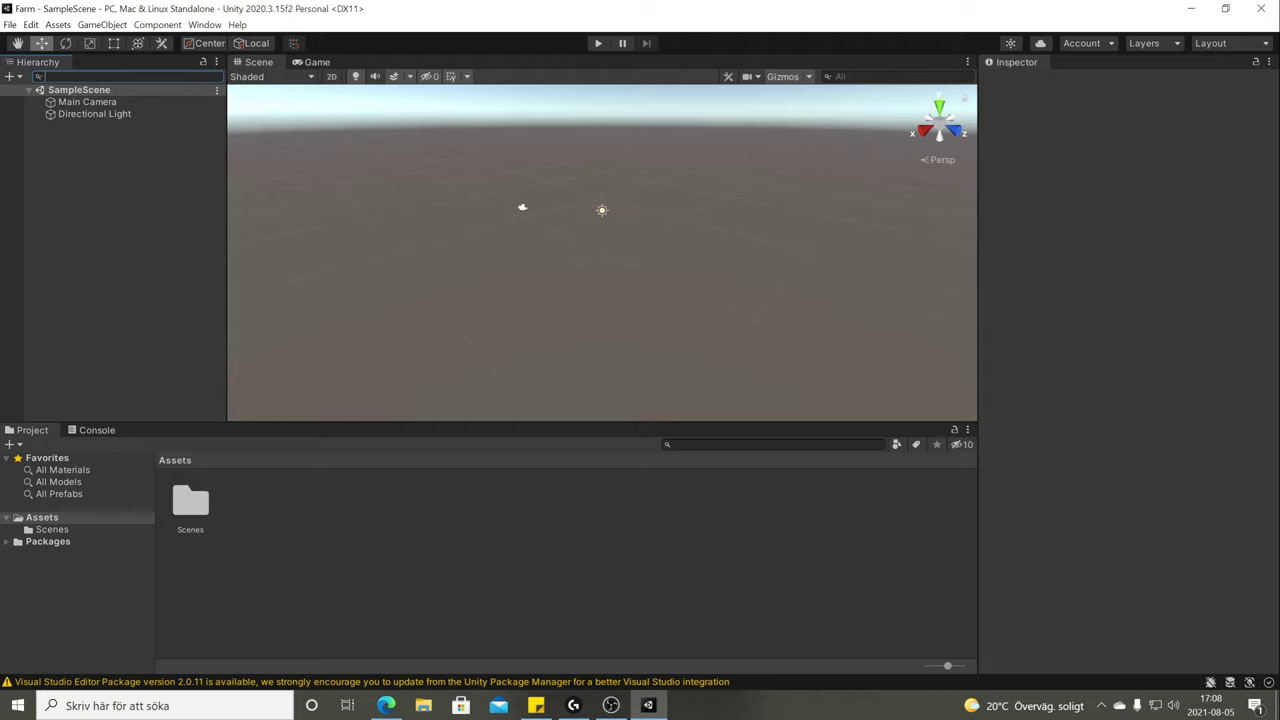
type("D")
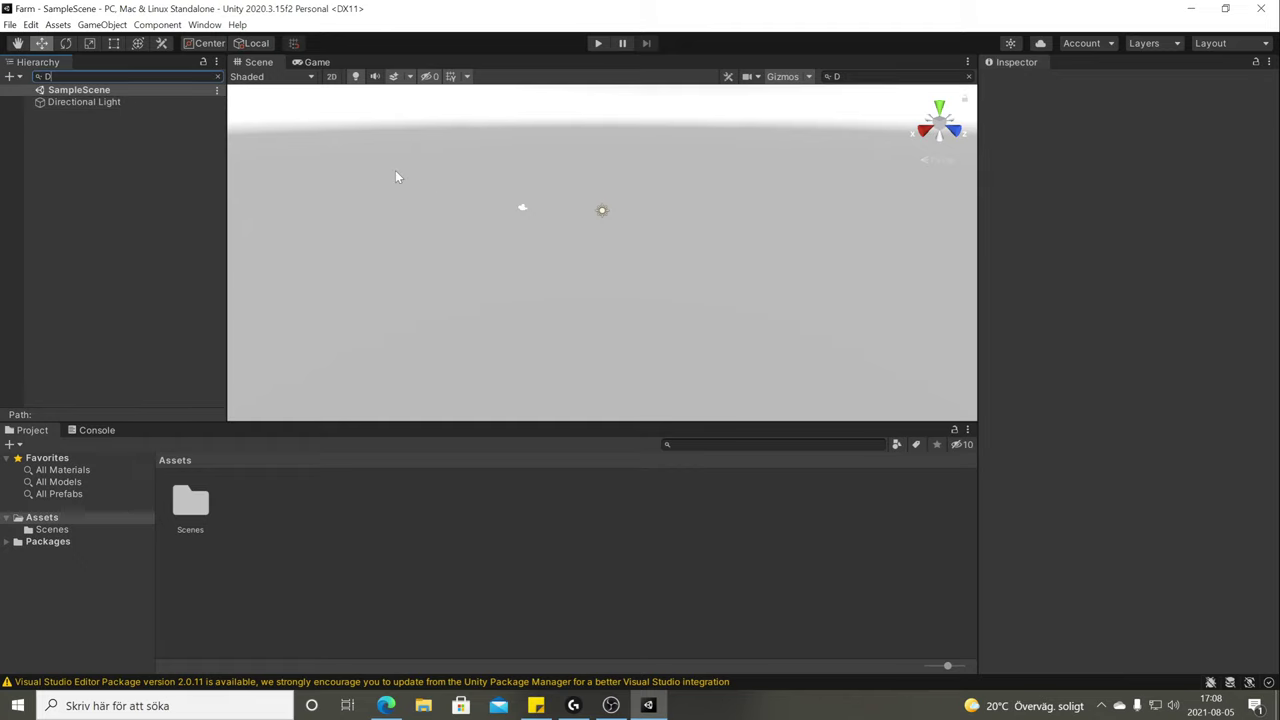
left_click(95, 90)
key("BackSpace")
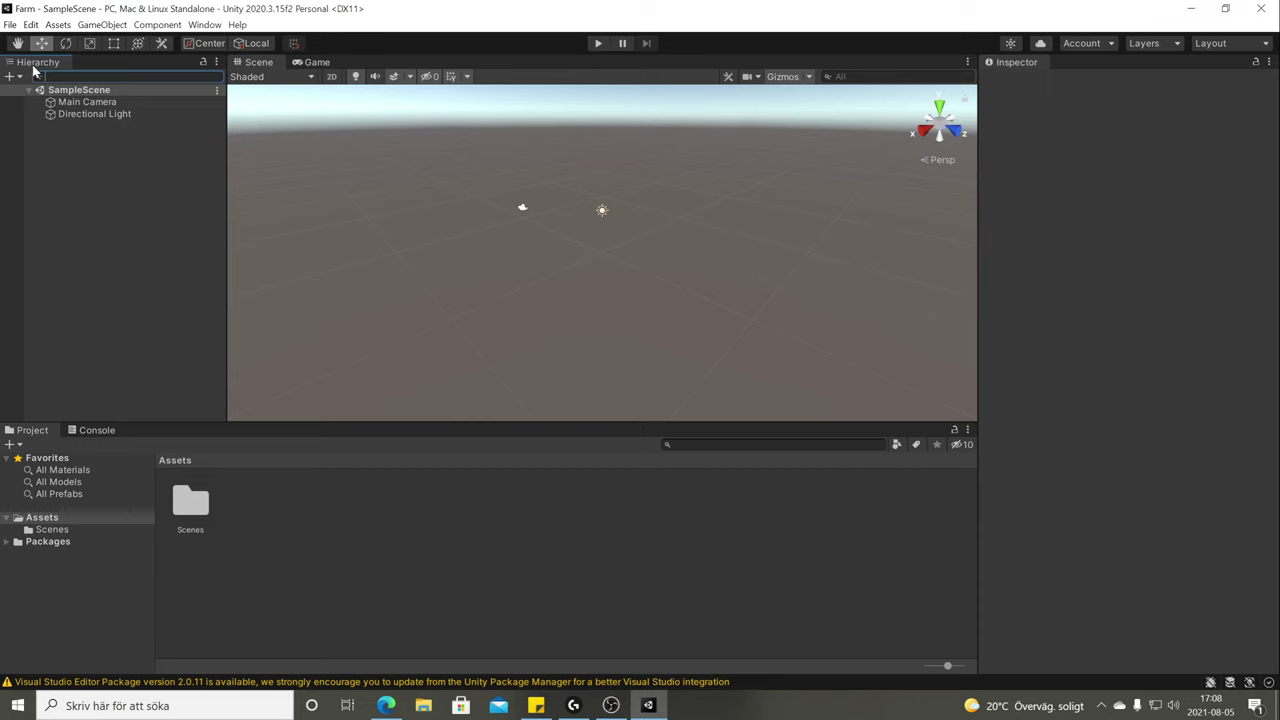
Select the Main Camera and Directional Light individually and as a group in the scene, and deselect them.
left_click(81, 105)
left_click(80, 113)
left_click(80, 102)
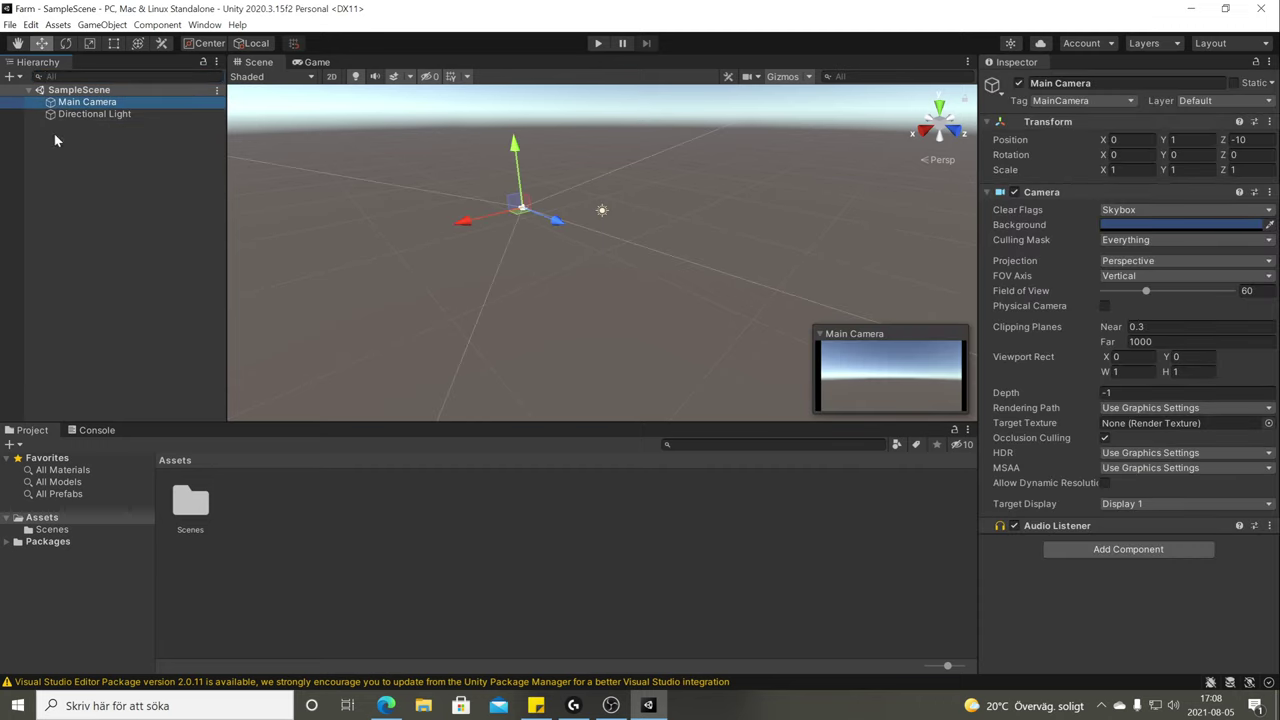
left_click_drag(523, 160, 650, 250)
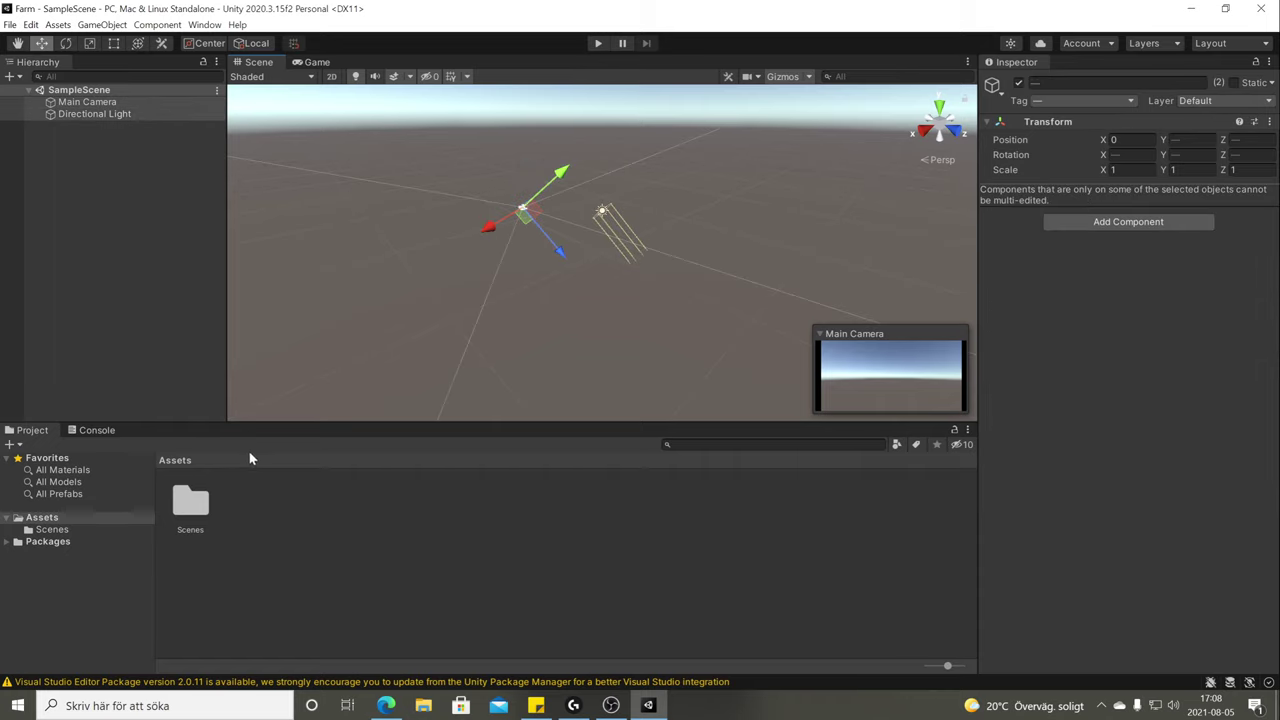
left_click(373, 340)
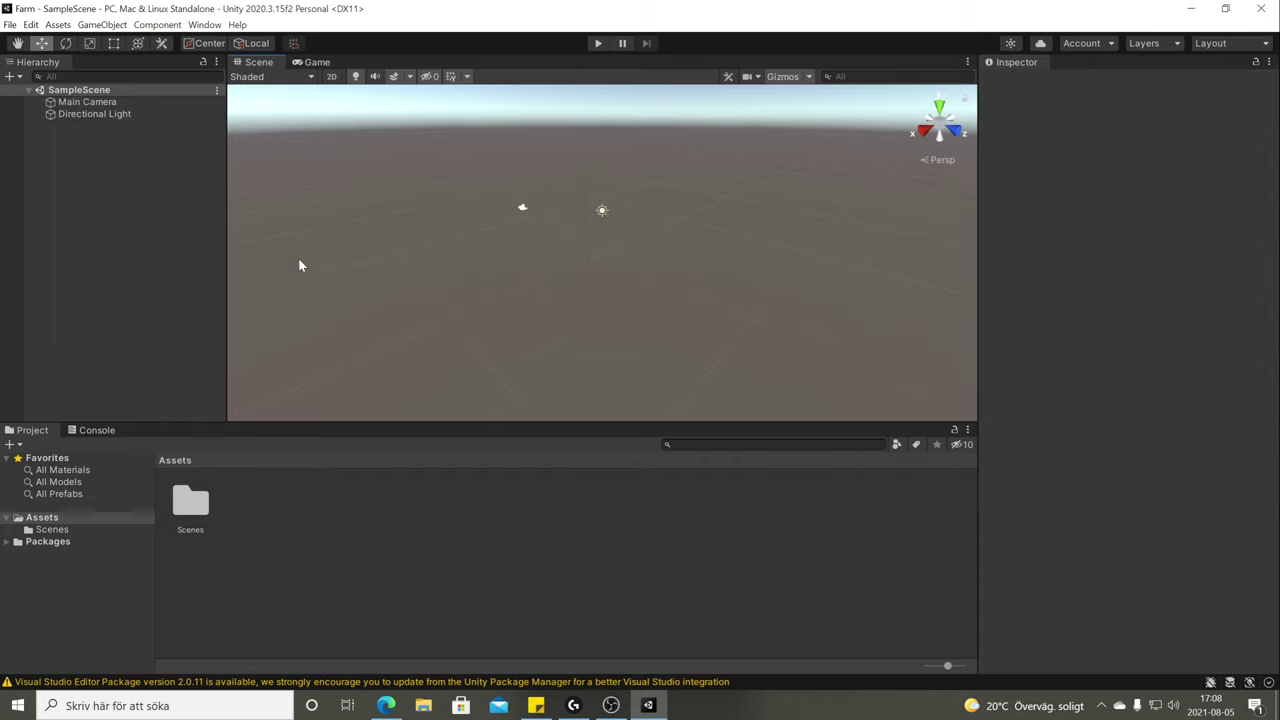
Add a 3D sphere to SampleScene with its default name and deselect it.
left_click(17, 78)
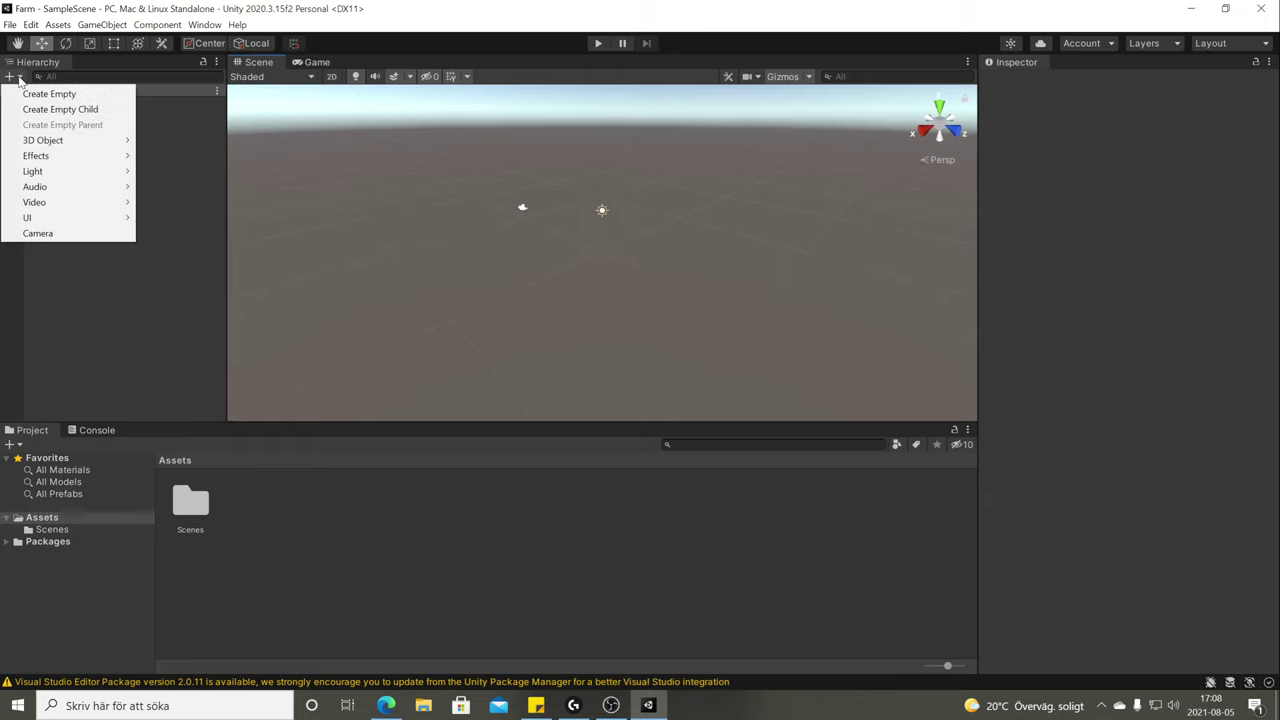
left_click(513, 258)
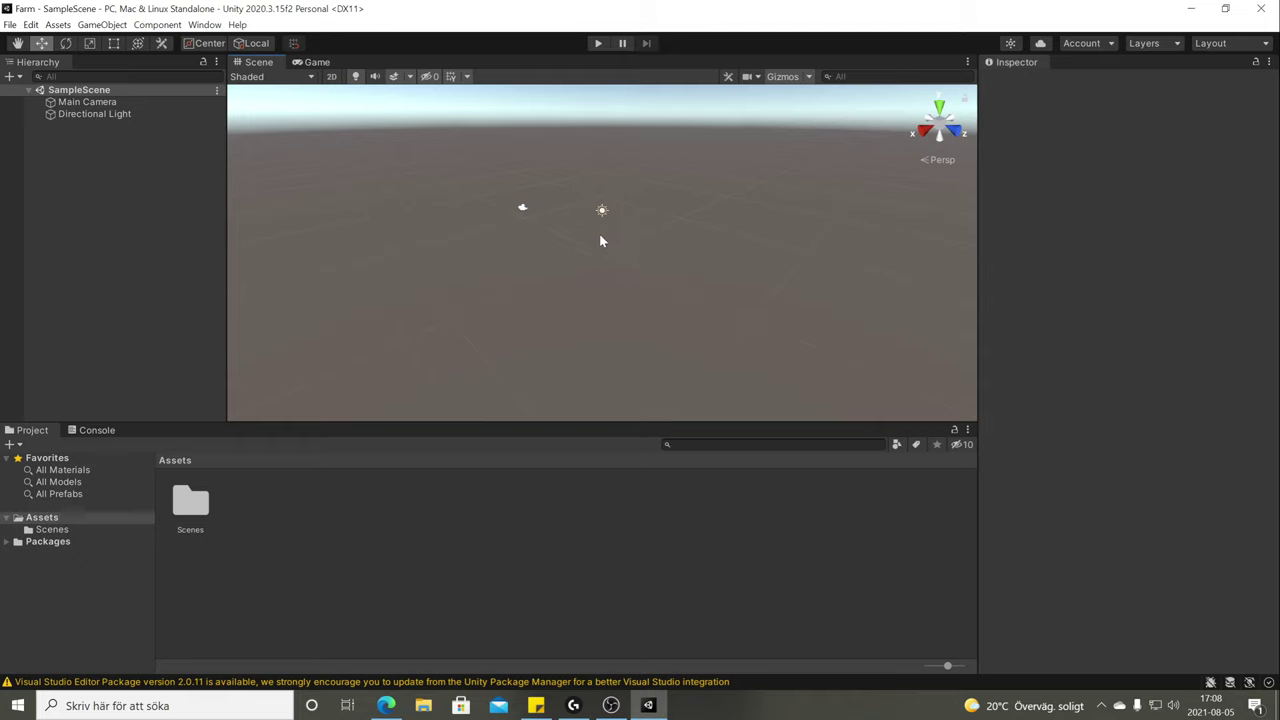
left_click(14, 77)
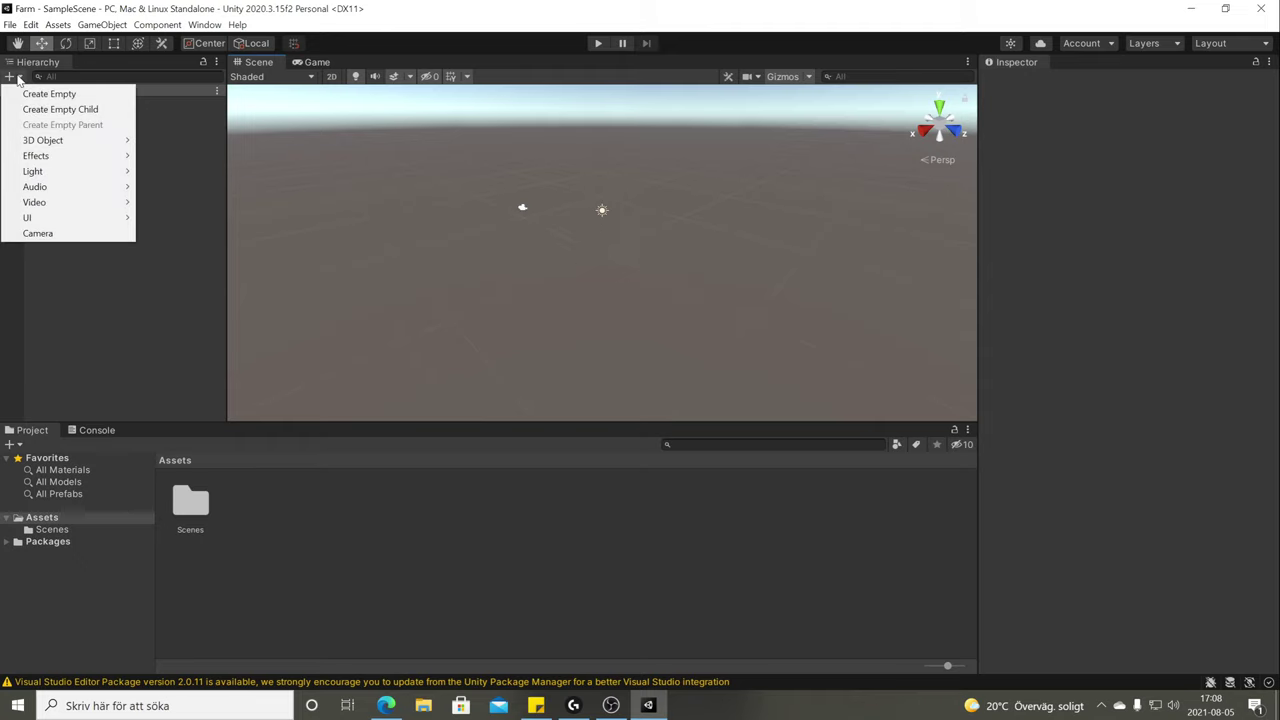
mouse_move(60, 140)
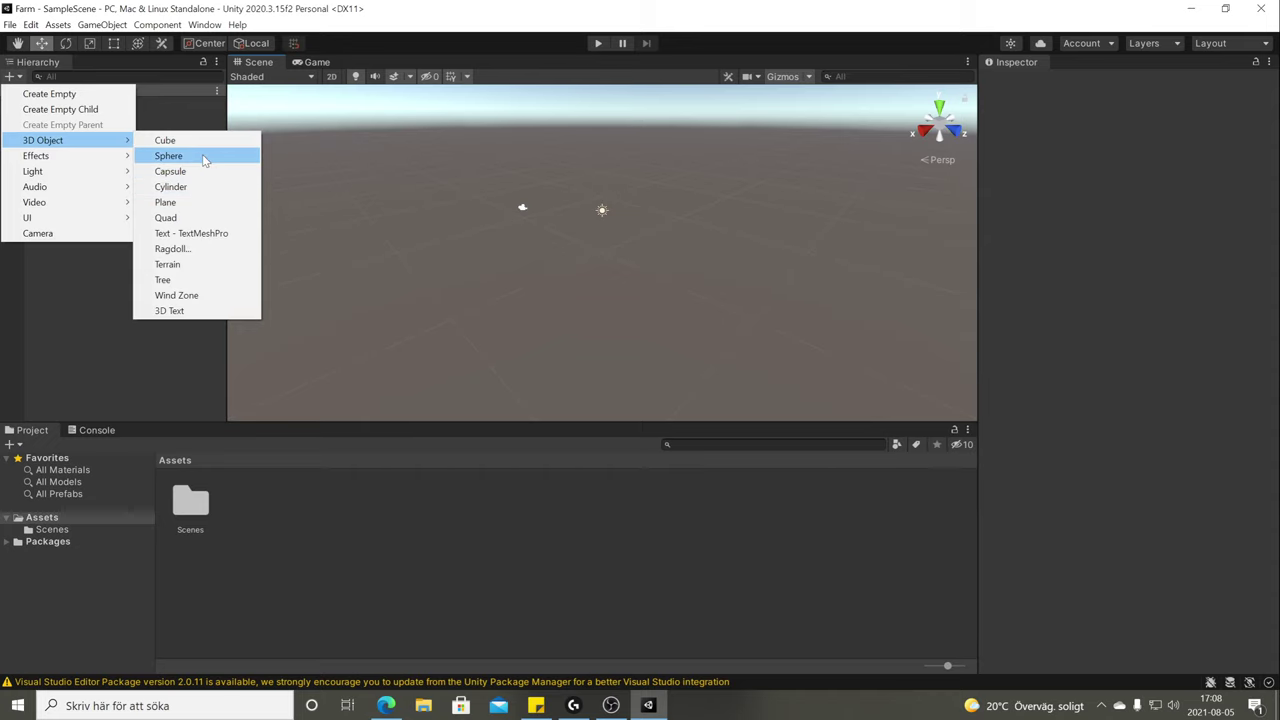
left_click(168, 156)
left_click(436, 288)
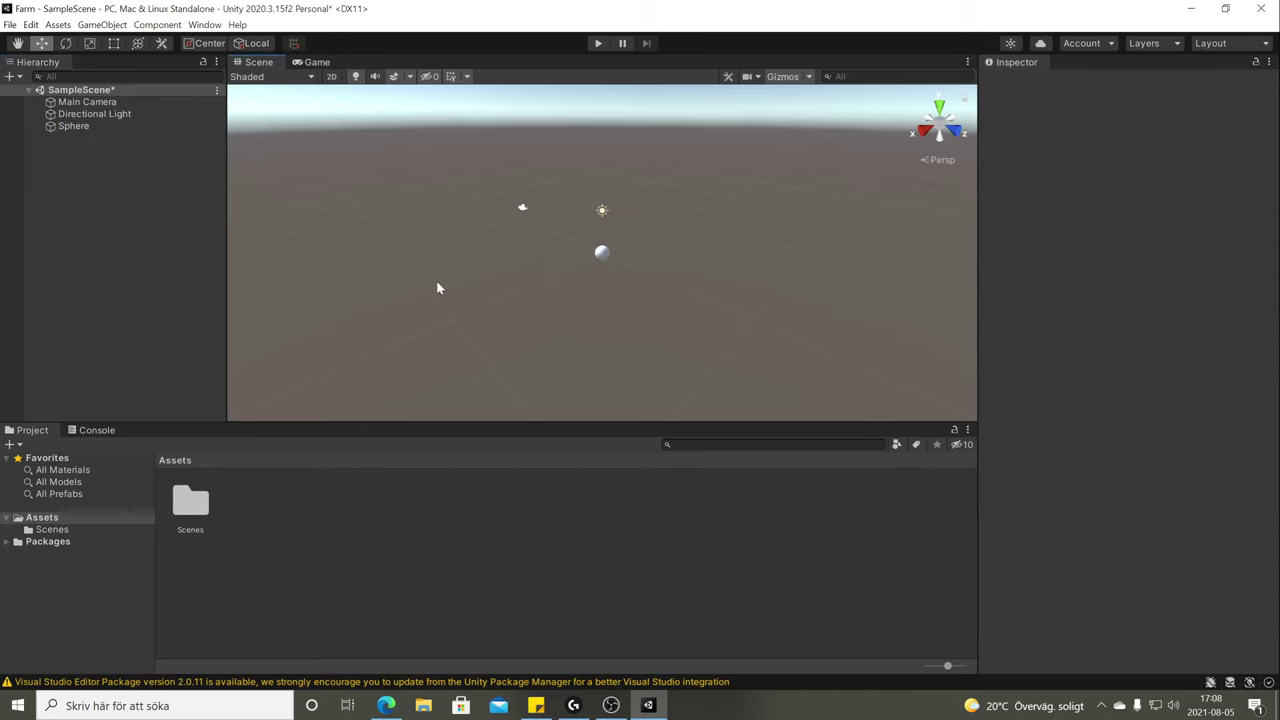
Select the sphere in the scene and in the Hierarchy to view its components, and deselect it.
left_click(606, 251)
left_click(552, 270)
left_click(105, 127)
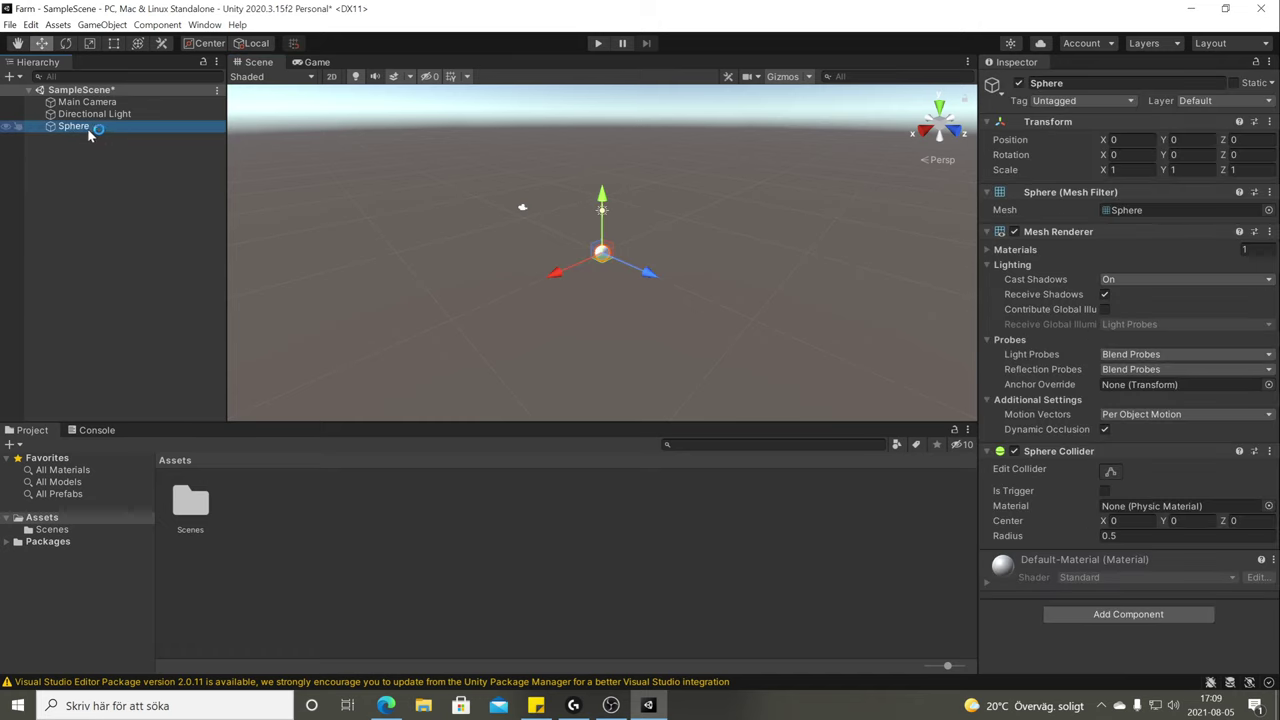
left_click(391, 264)
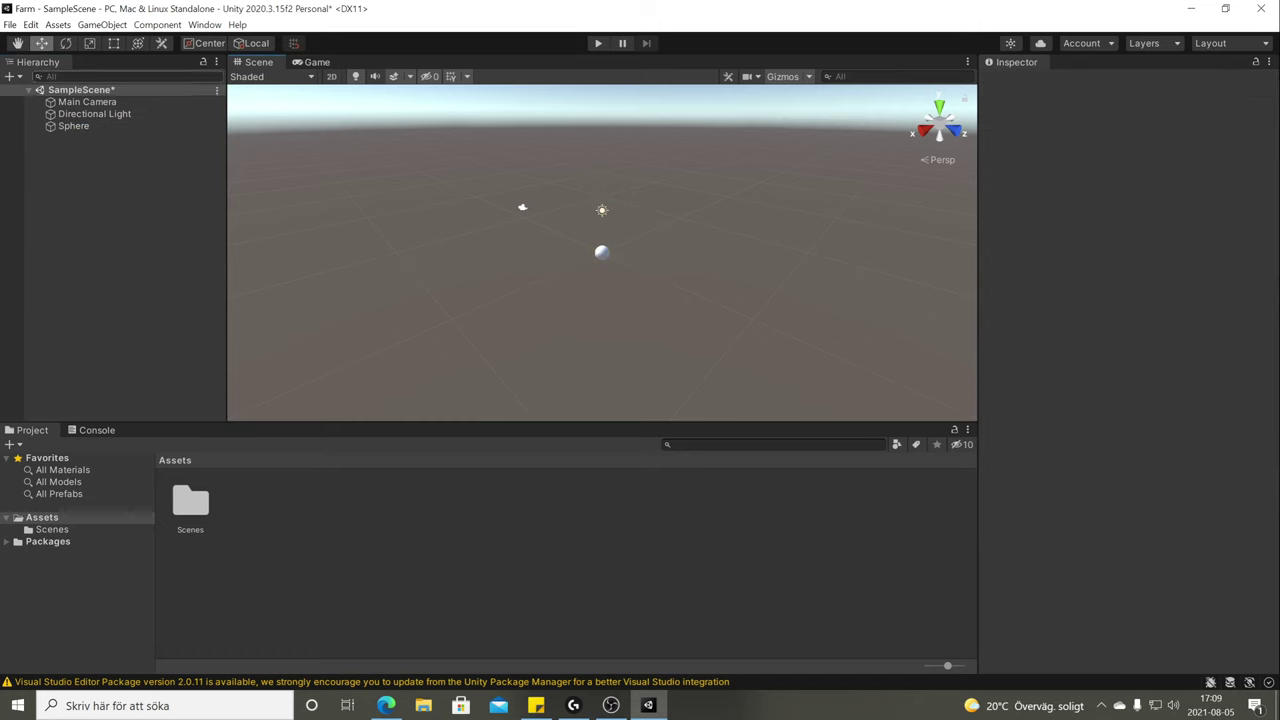
Go through the Main Camera, Directional Light and Sphere in the Hierarchy to compare their properties, and clear the selection.
left_click(81, 102)
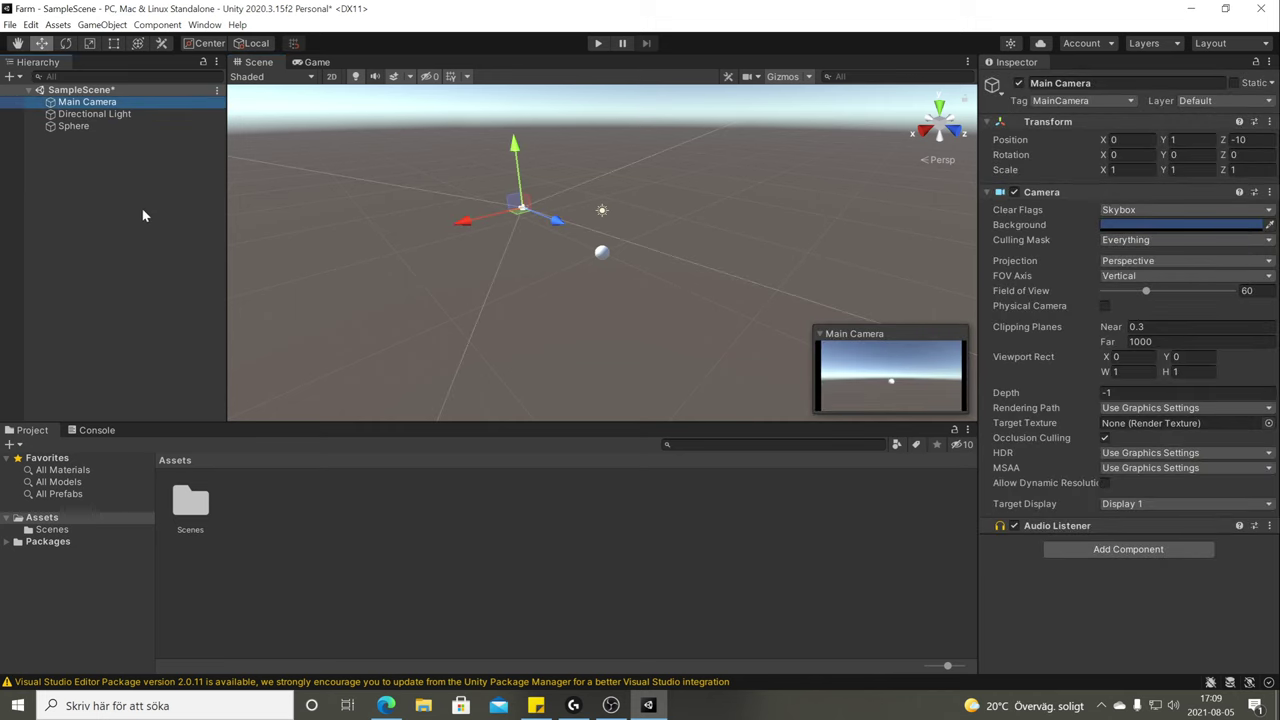
left_click(90, 114)
left_click(75, 126)
left_click(134, 114)
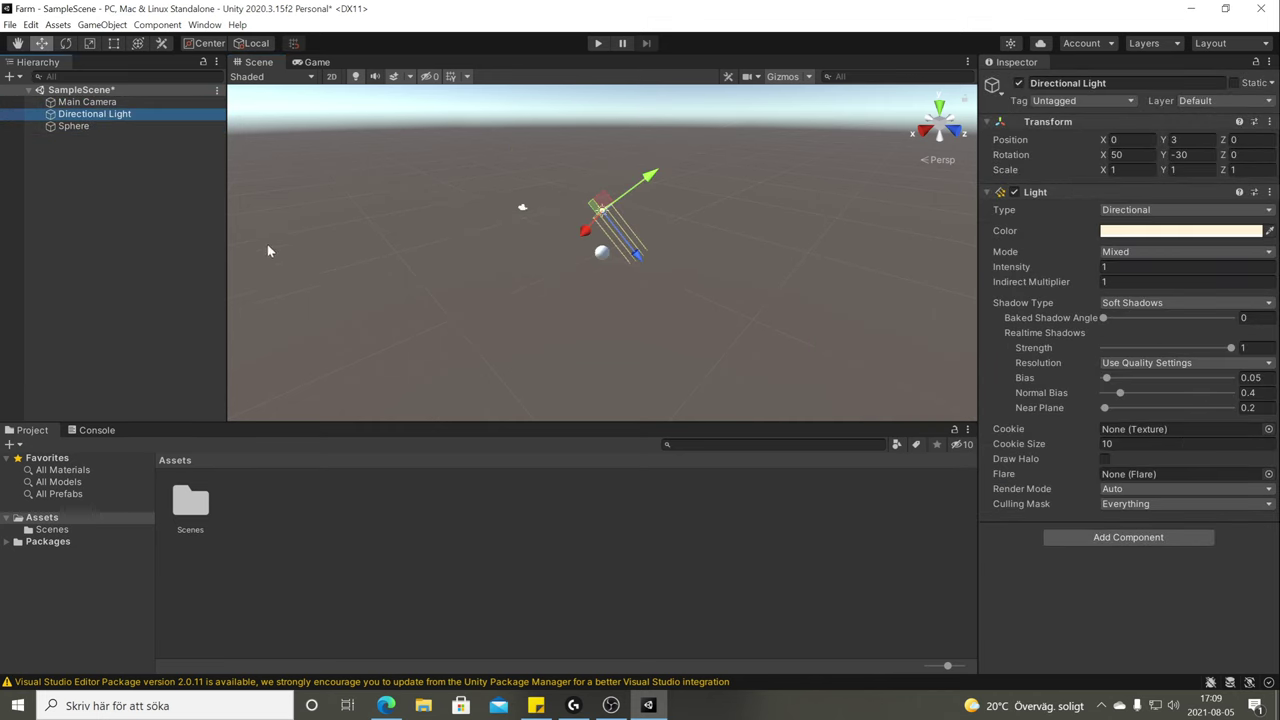
left_click(71, 228)
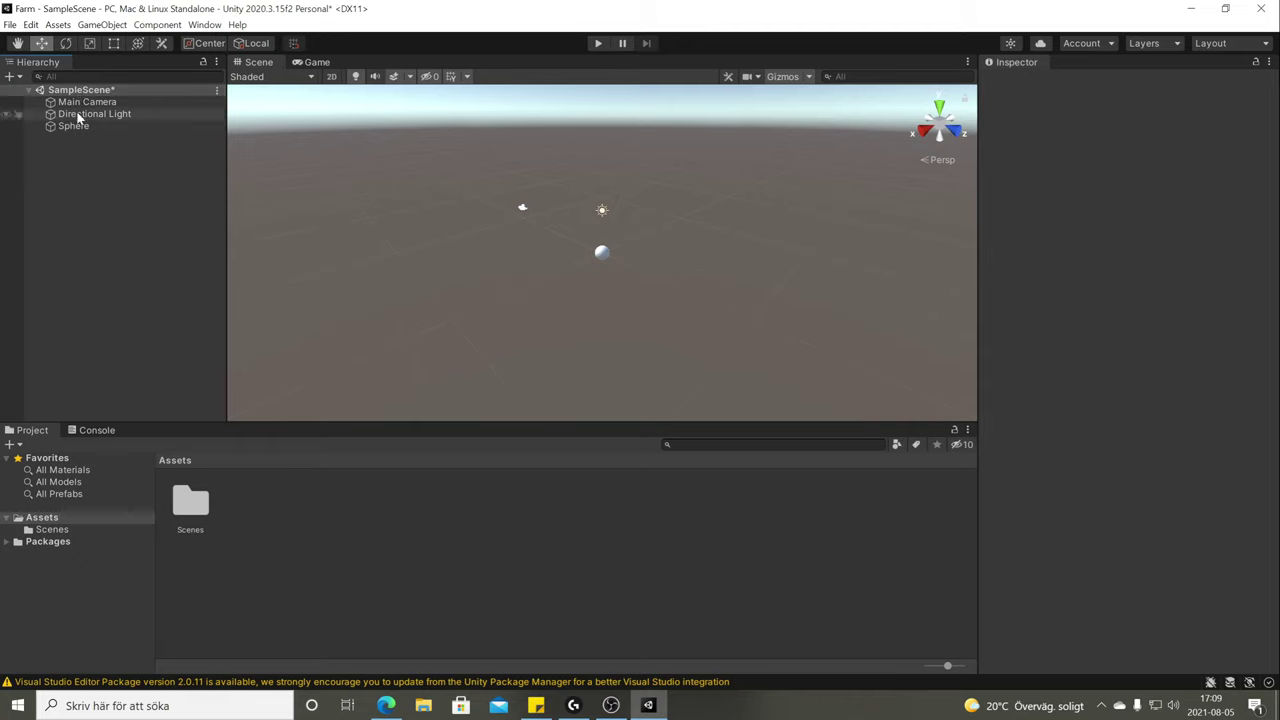
Inspect the Scenes folder in the project's Assets and the Sphere in the Hierarchy, and clear the selection.
left_click(183, 492)
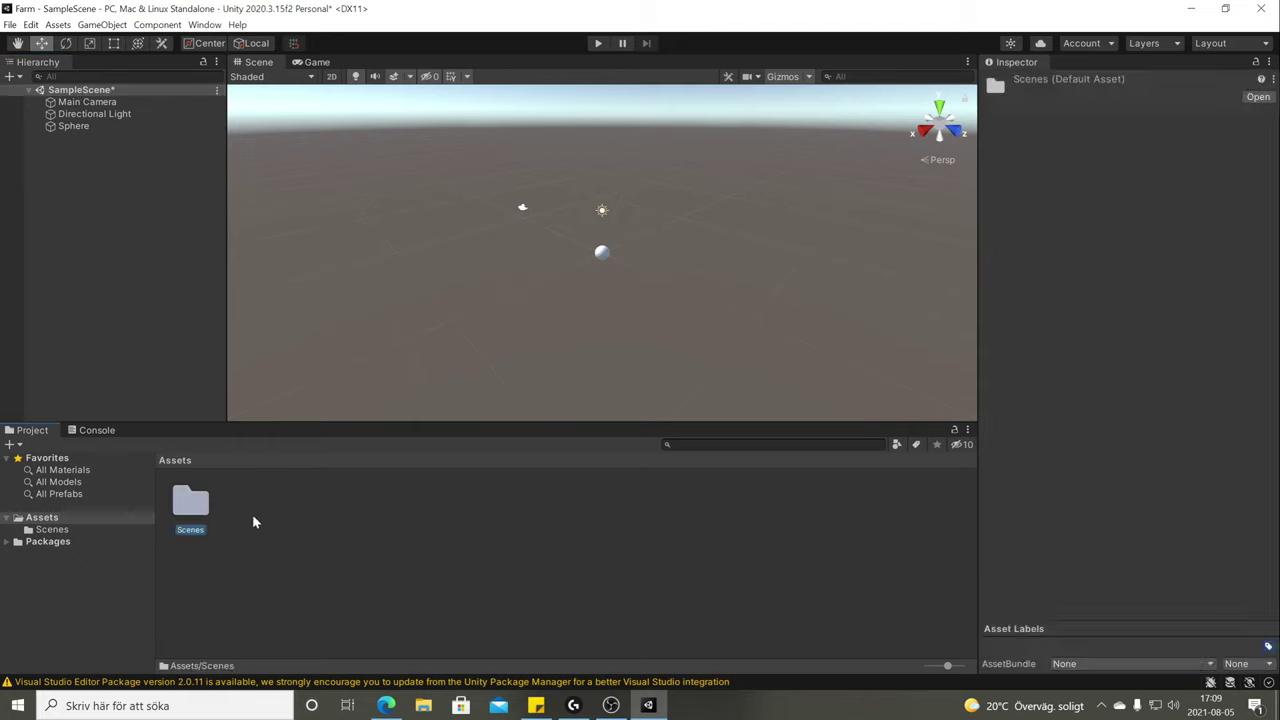
left_click(156, 279)
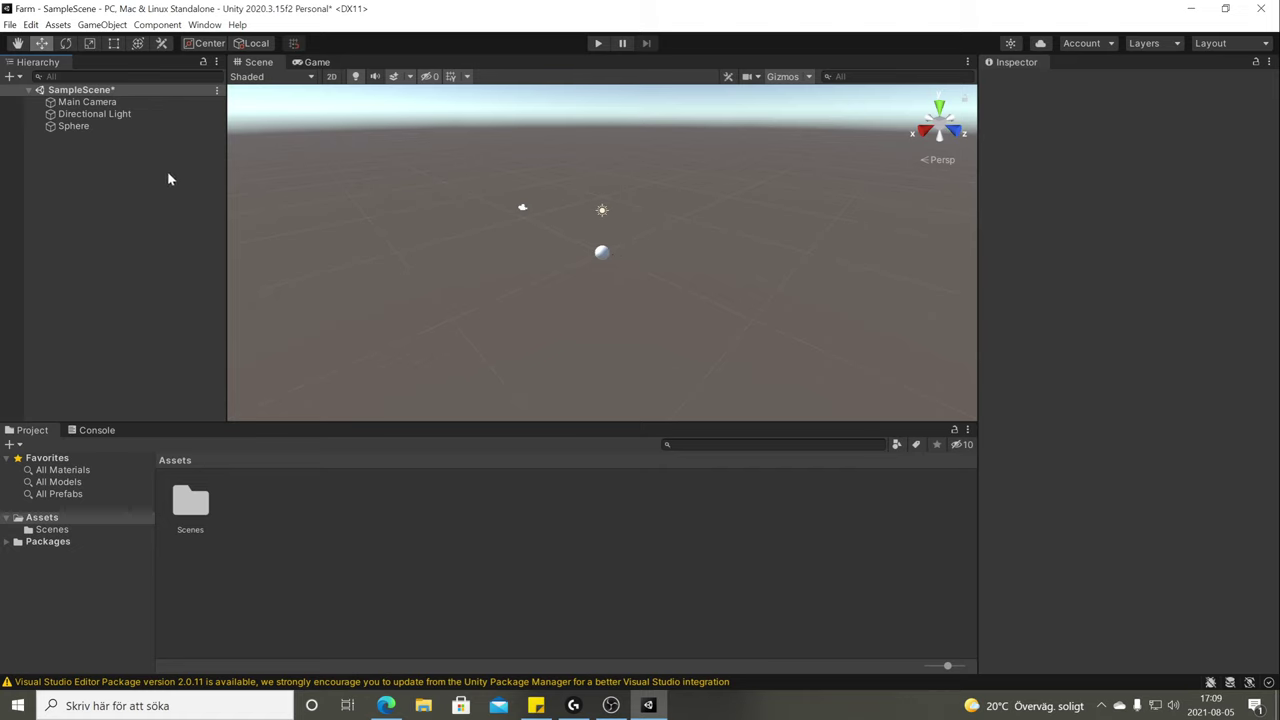
left_click(96, 127)
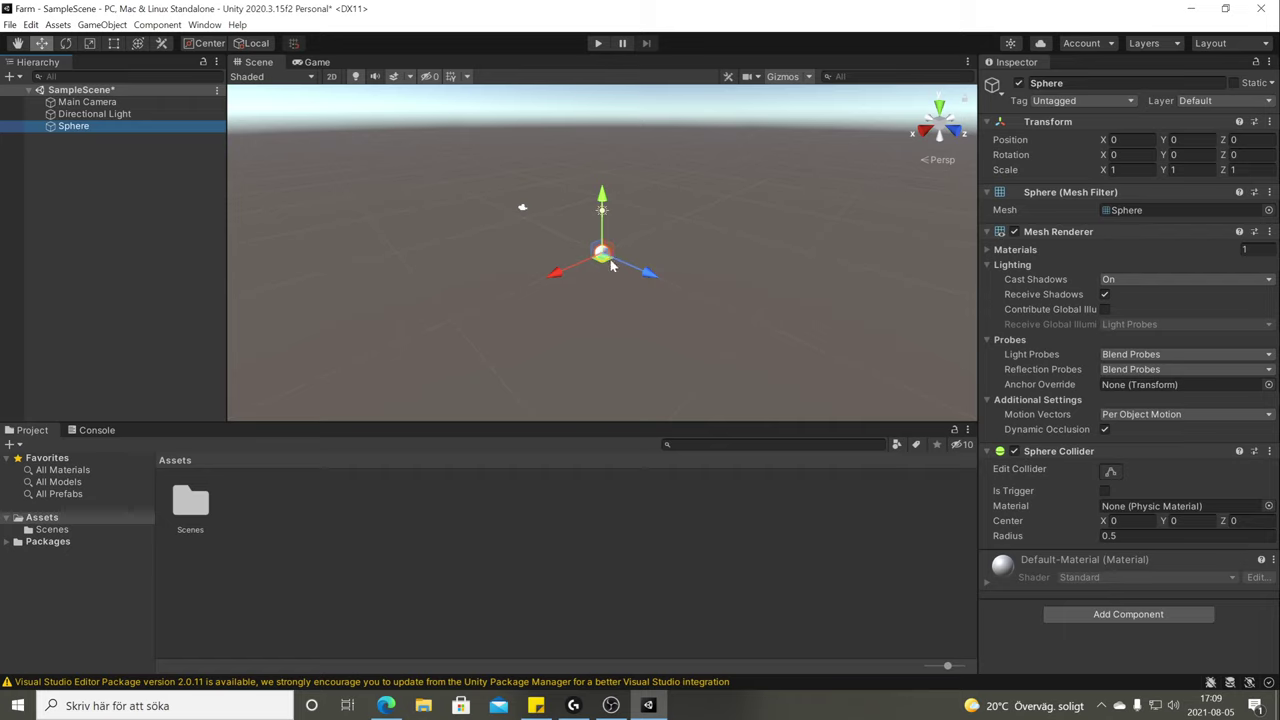
left_click(414, 214)
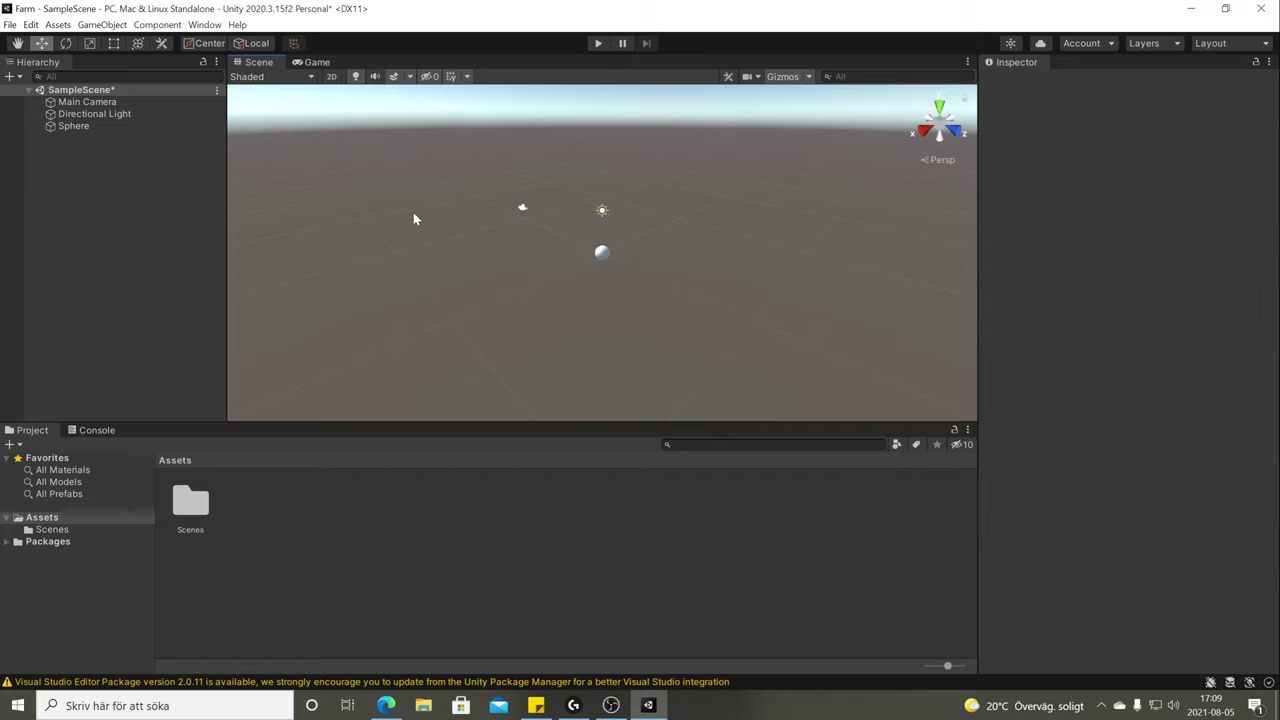
Add a 3D cylinder to SampleScene and bring it up close in the scene view.
left_click(13, 79)
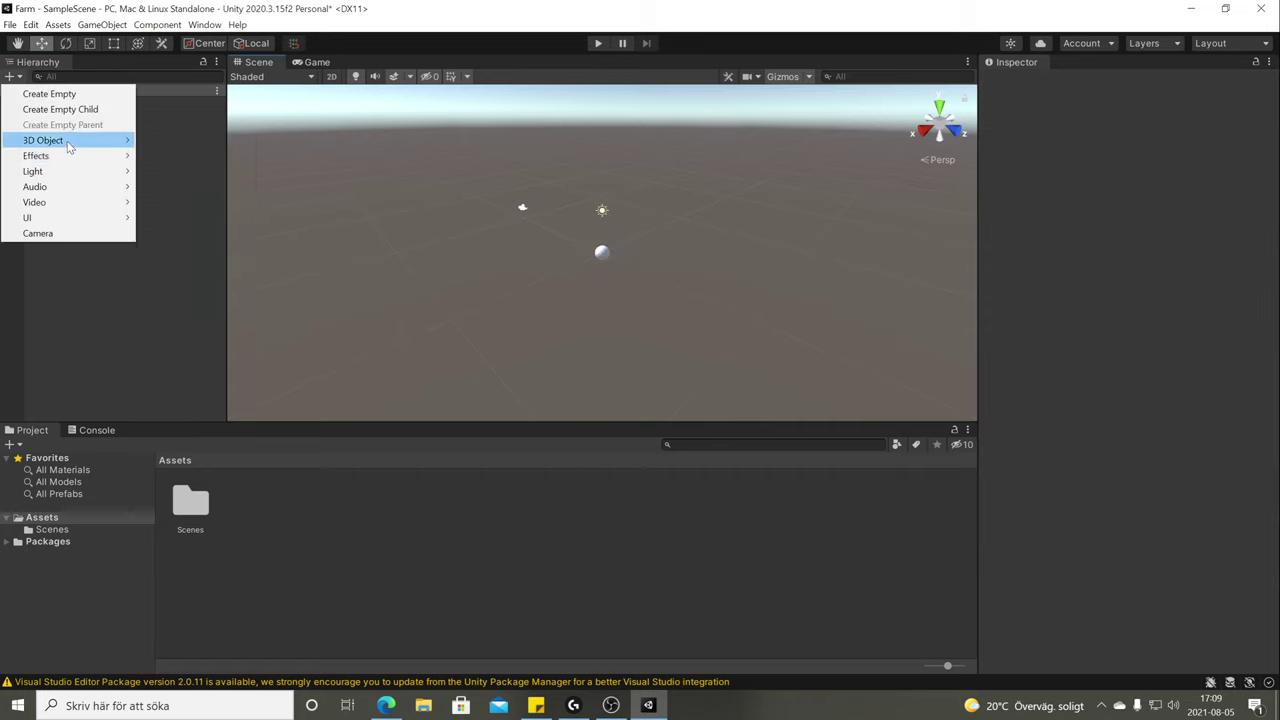
mouse_move(66, 144)
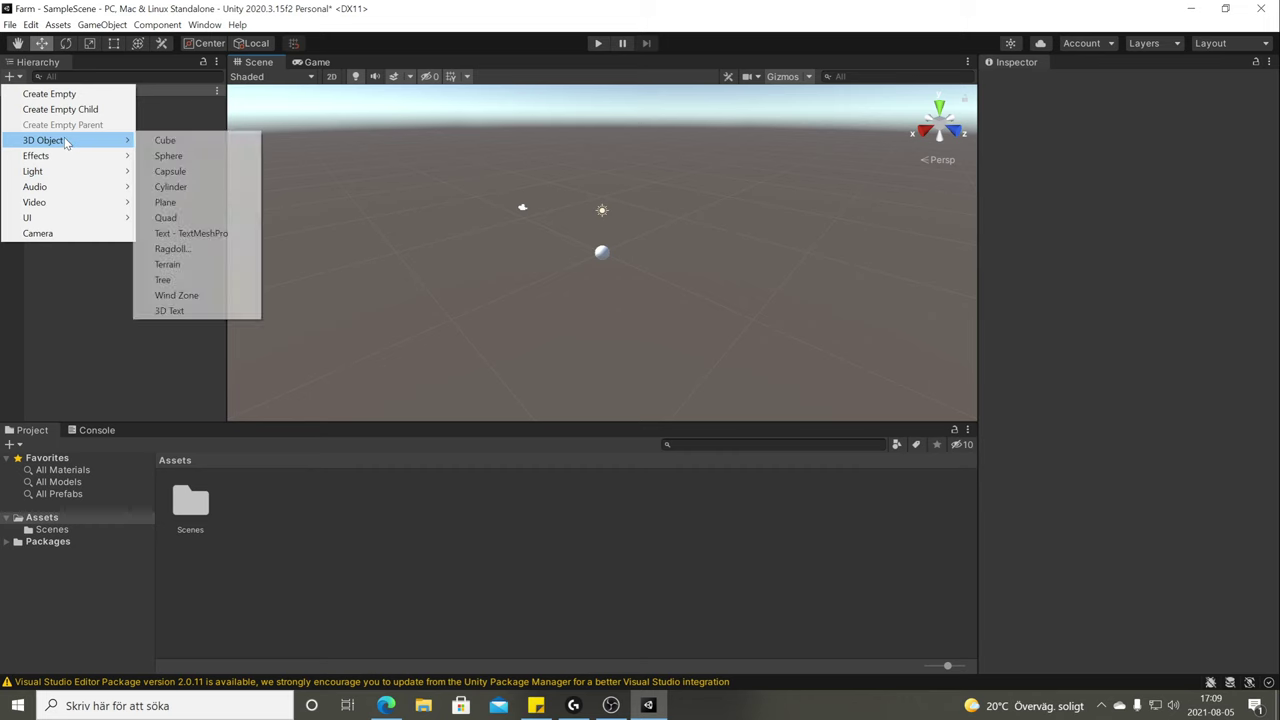
left_click(195, 187)
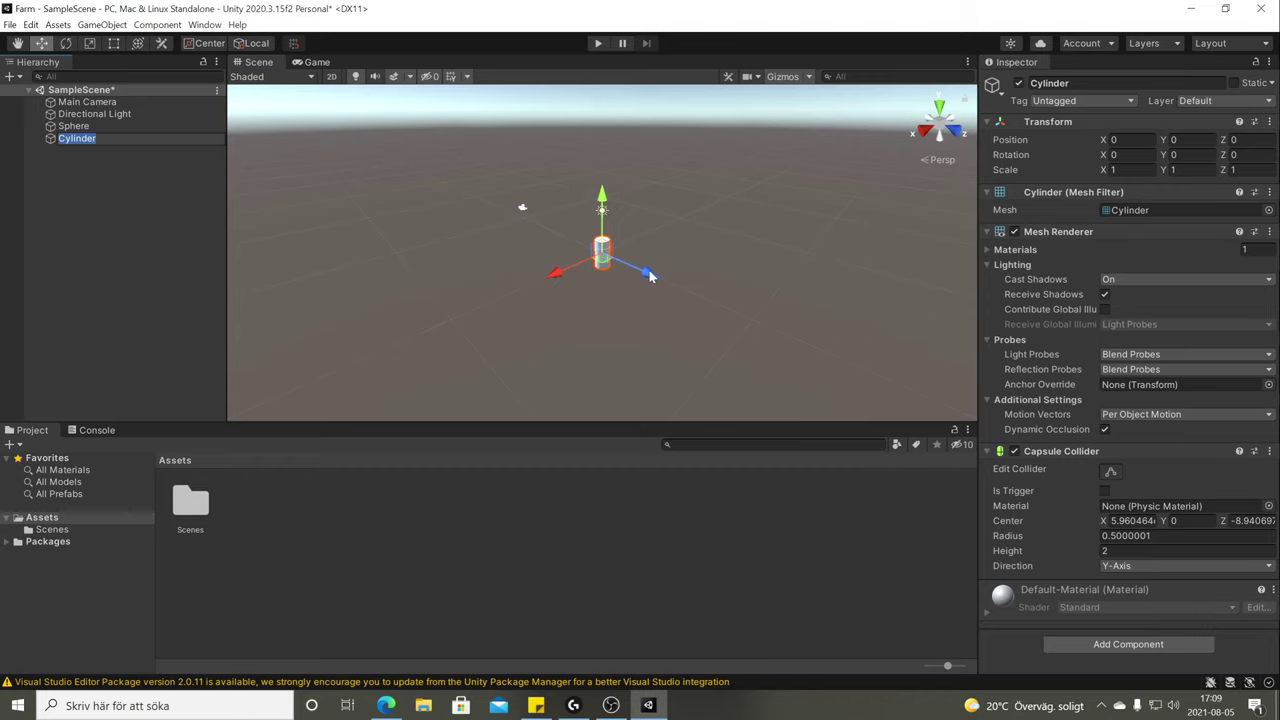
scroll(613, 250, "up", 10)
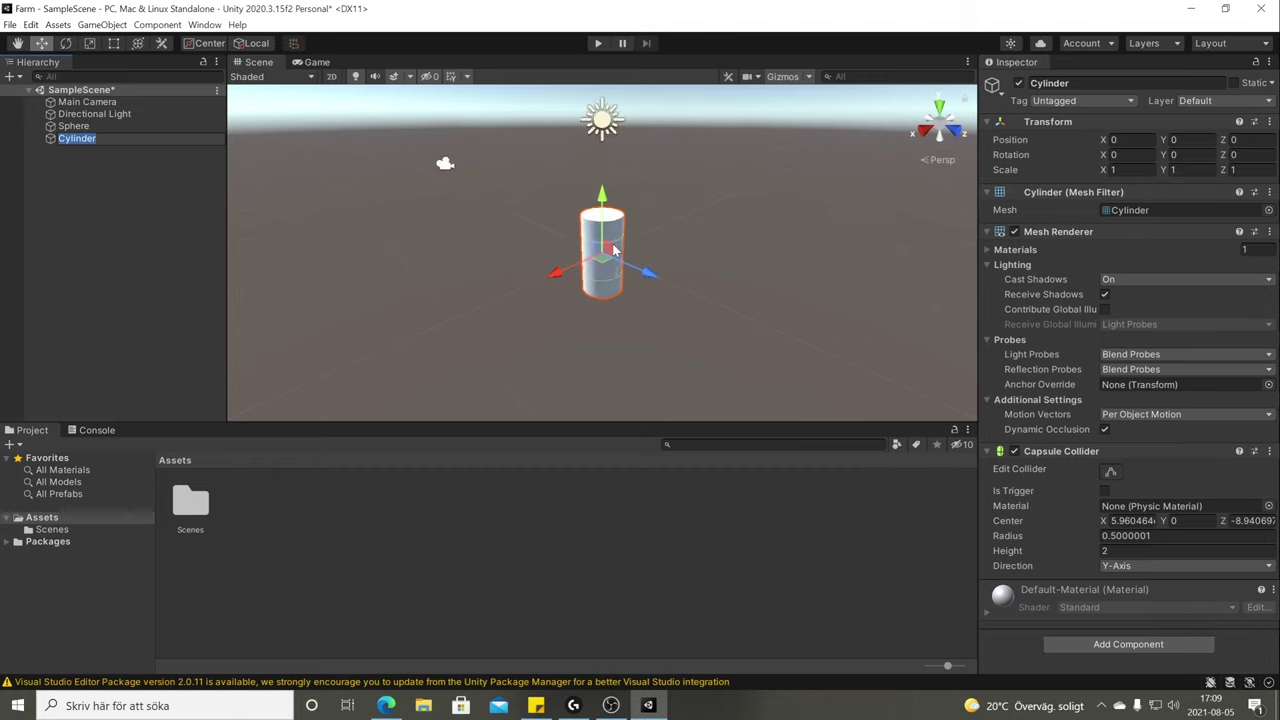
scroll(613, 251, "down", 5)
Try renaming the cylinder to r and rotating it with the Rotate tool, undo both changes and deselect it.
type("t")
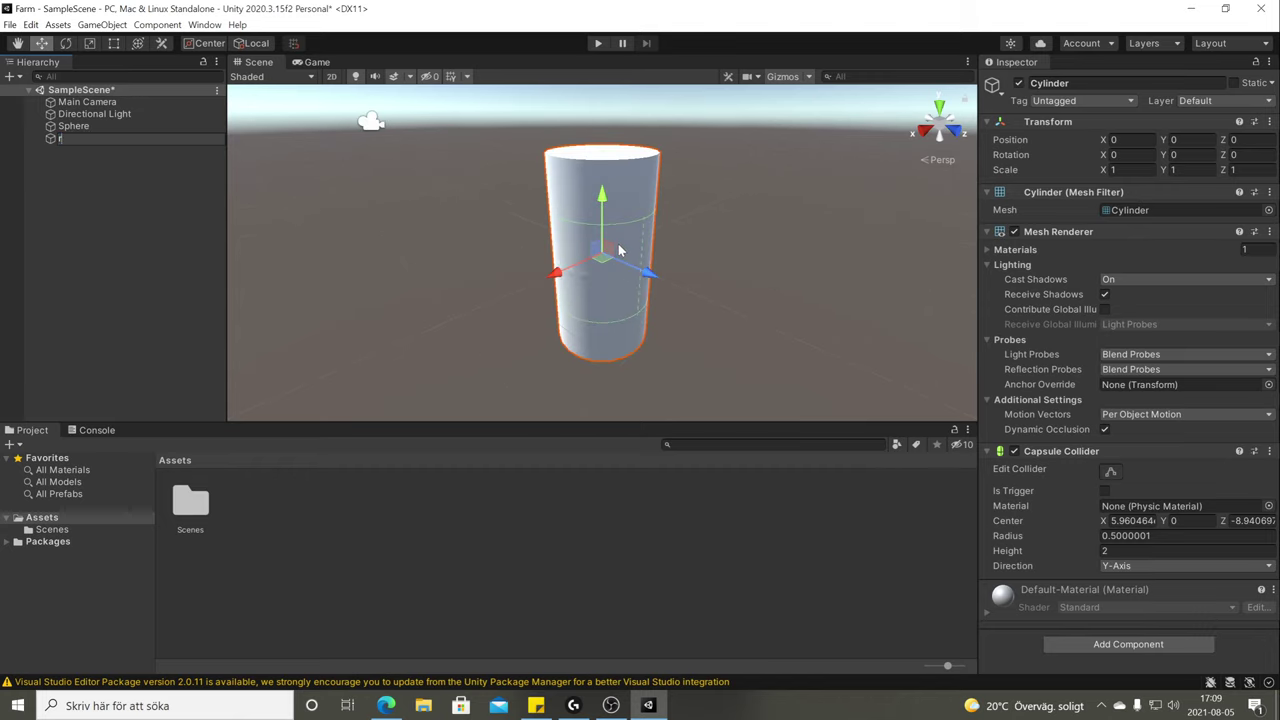
key("Return")
key("e")
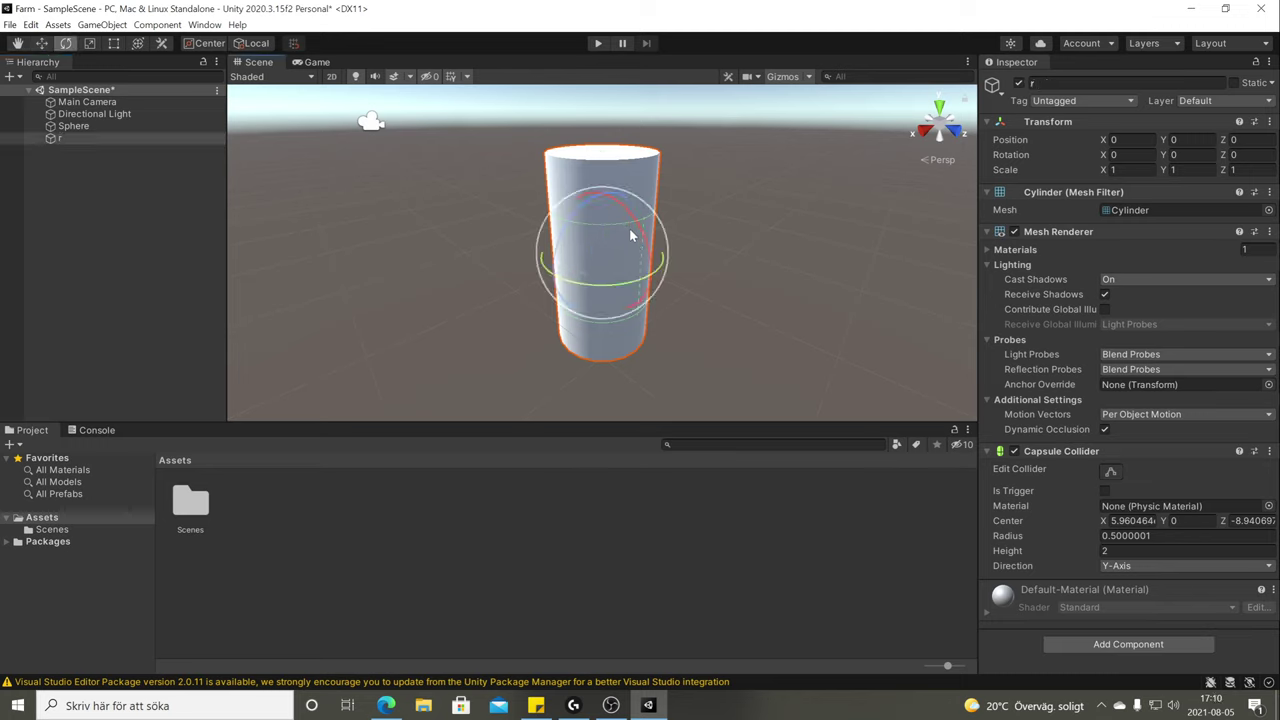
left_click_drag(640, 230, 600, 177)
key("ctrl+z")
key("ctrl+z")
left_click(100, 157)
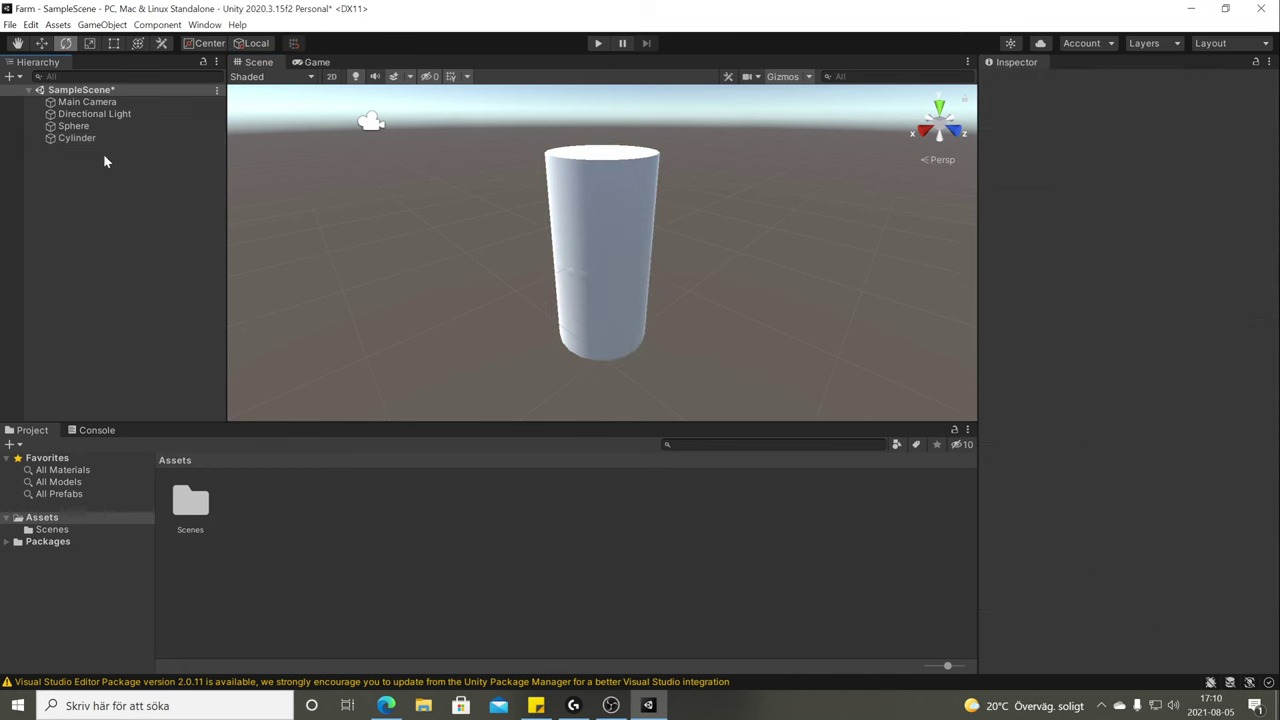
Try rotating the Cylinder once more, undo the rotation, and leave the Cylinder selected.
left_click(77, 138)
left_click_drag(640, 230, 233, 177)
key("ctrl+z")
left_click(88, 139)
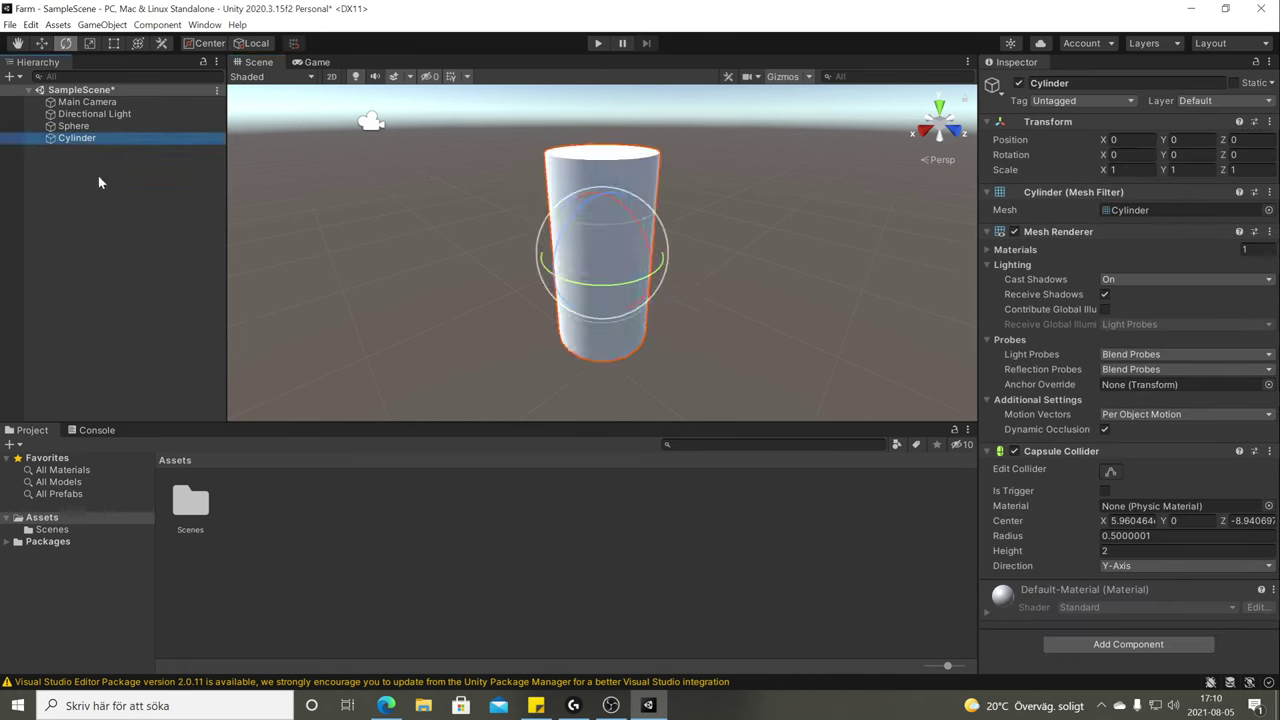
Try moving the Cylinder sideways with the Move tool and undo the move.
left_click(466, 257)
left_click(618, 251)
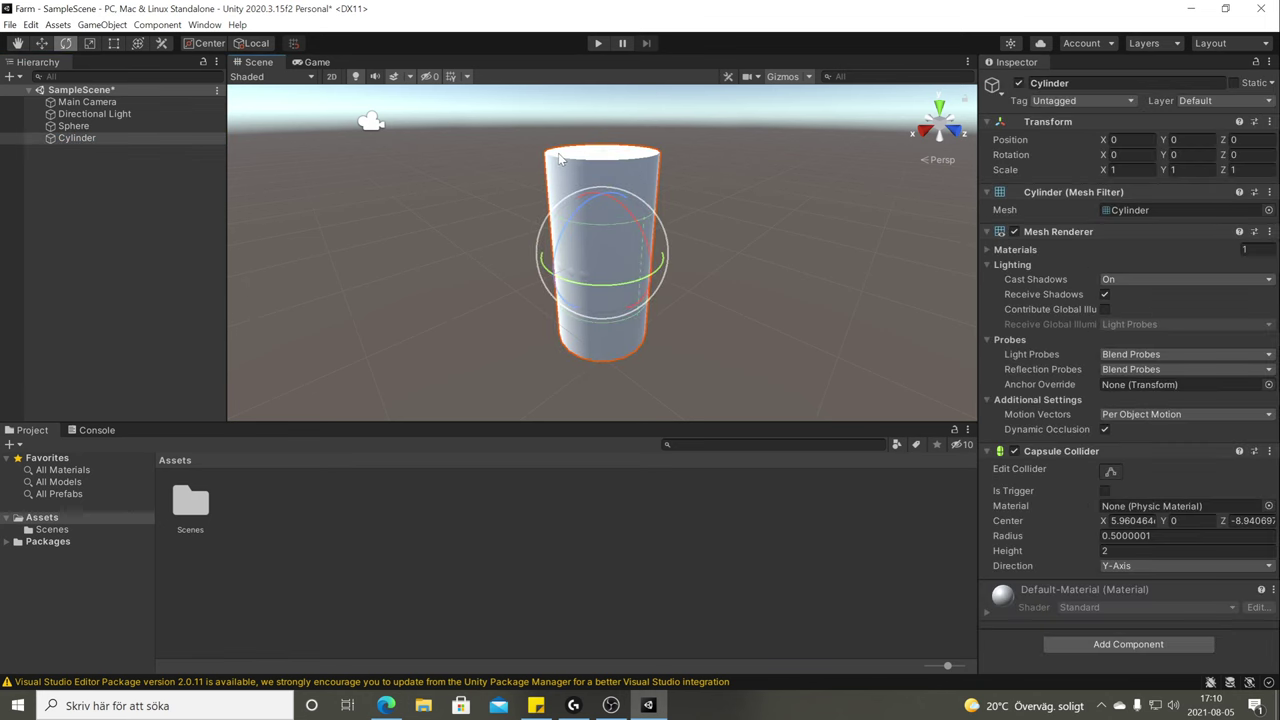
key("w")
left_click_drag(621, 251, 430, 256)
key("ctrl+z")
Rotate the Cylinder to about -29 degrees on X, scale it to about 0.35 on X and Z and 1.2 on Y, and deselect it.
key("e")
left_click_drag(636, 230, 570, 280)
key("r")
left_click_drag(582, 200, 576, 165)
left_click_drag(601, 256, 570, 280)
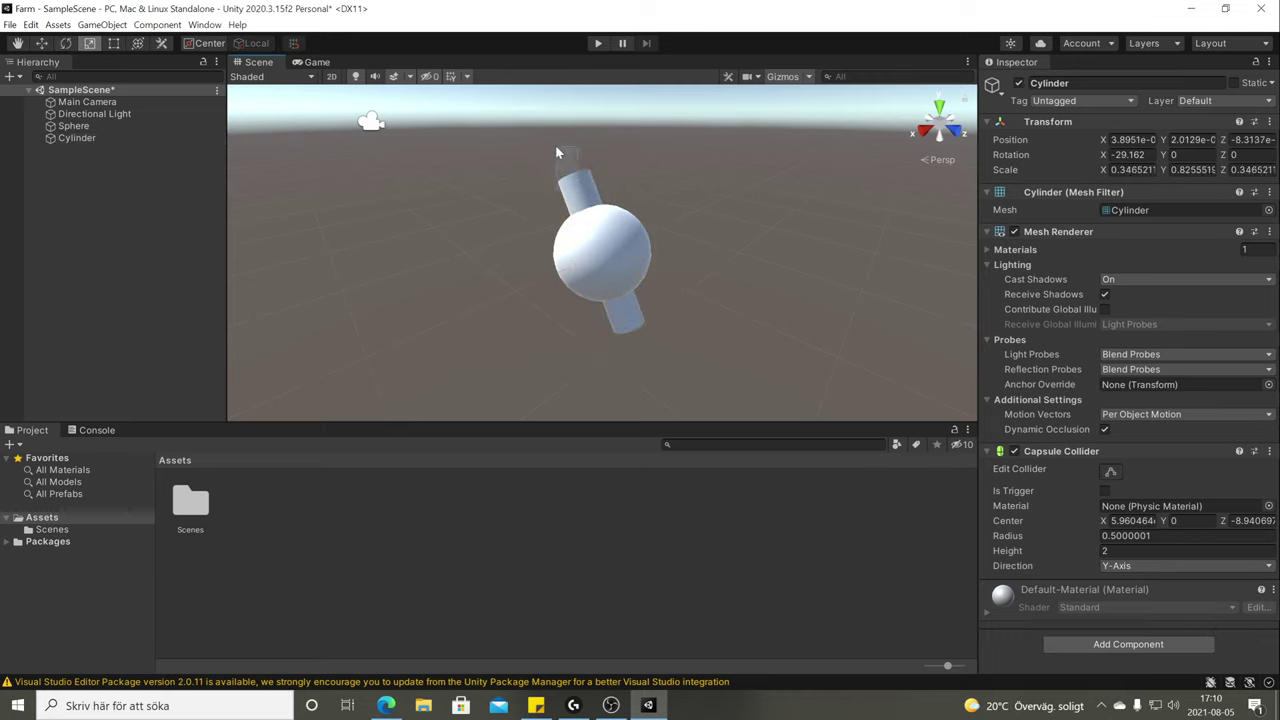
left_click_drag(582, 200, 566, 160)
left_click(712, 217)
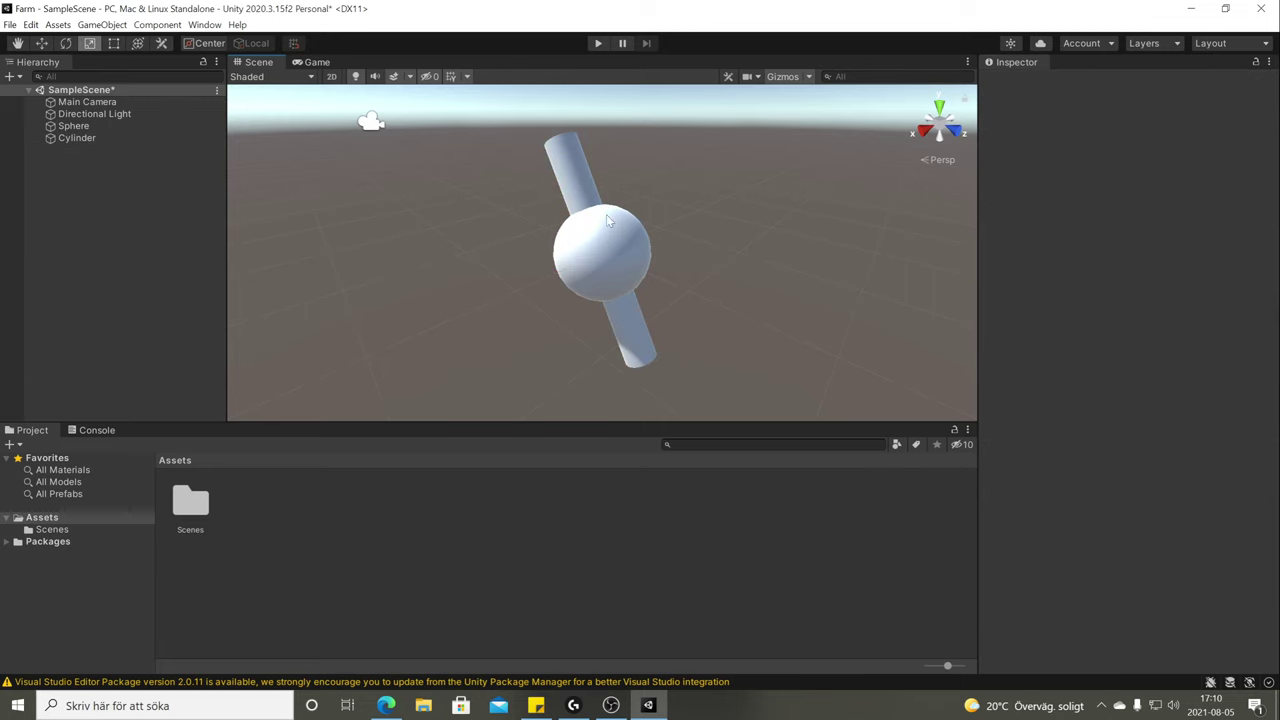
Examine how picking the Cylinder in the scene view highlights it from different angles, and clear the selection.
left_click(568, 179)
left_click(678, 210)
left_click(566, 177)
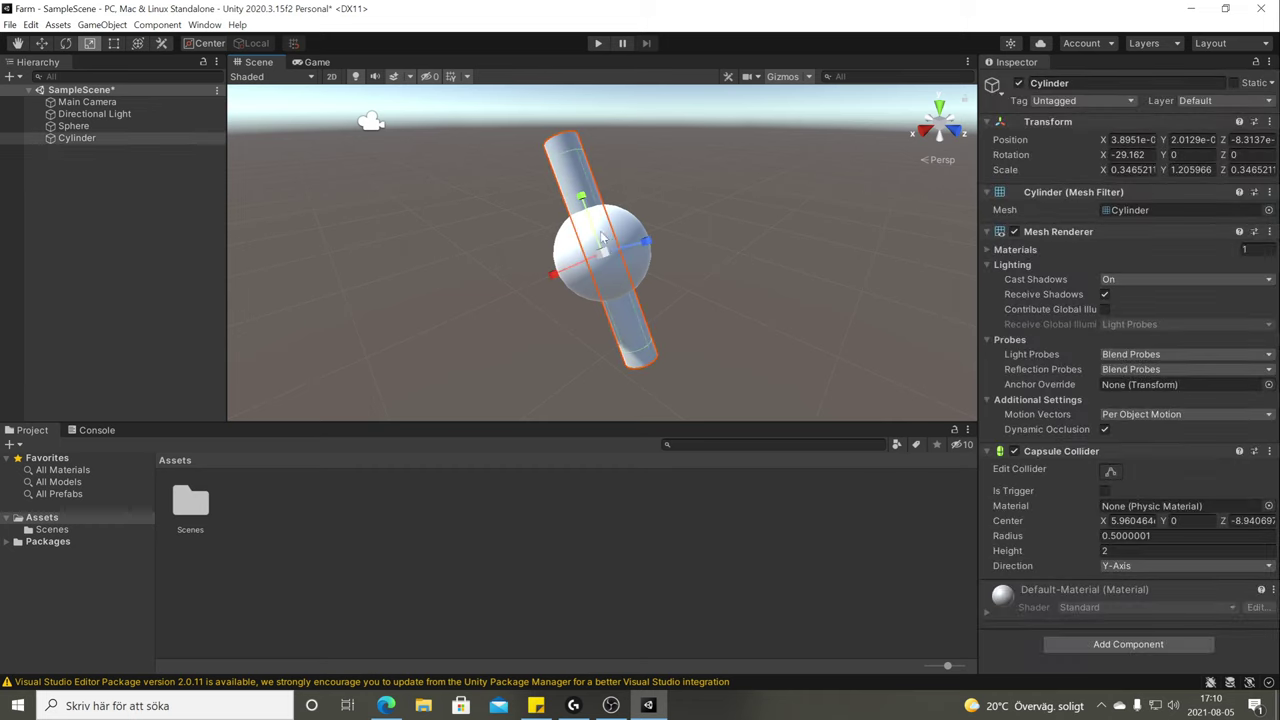
left_click(727, 278)
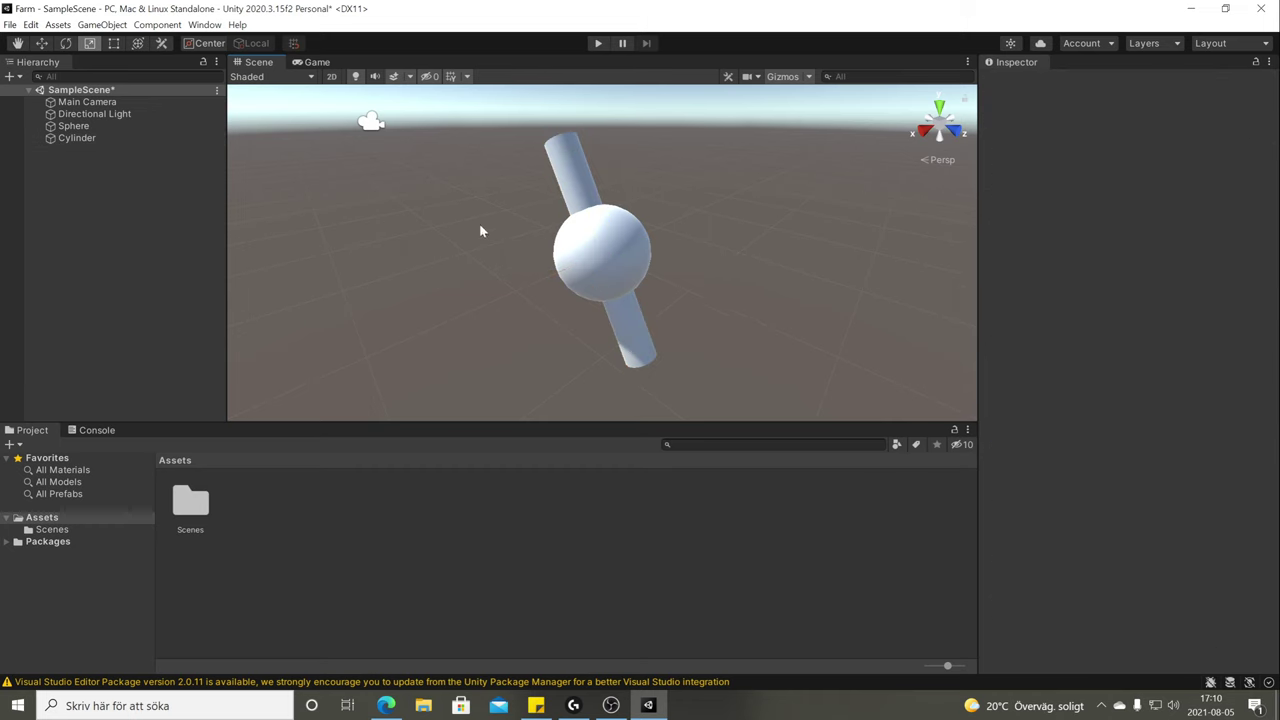
left_click_drag(561, 267, 620, 215, "alt")
left_click(555, 170)
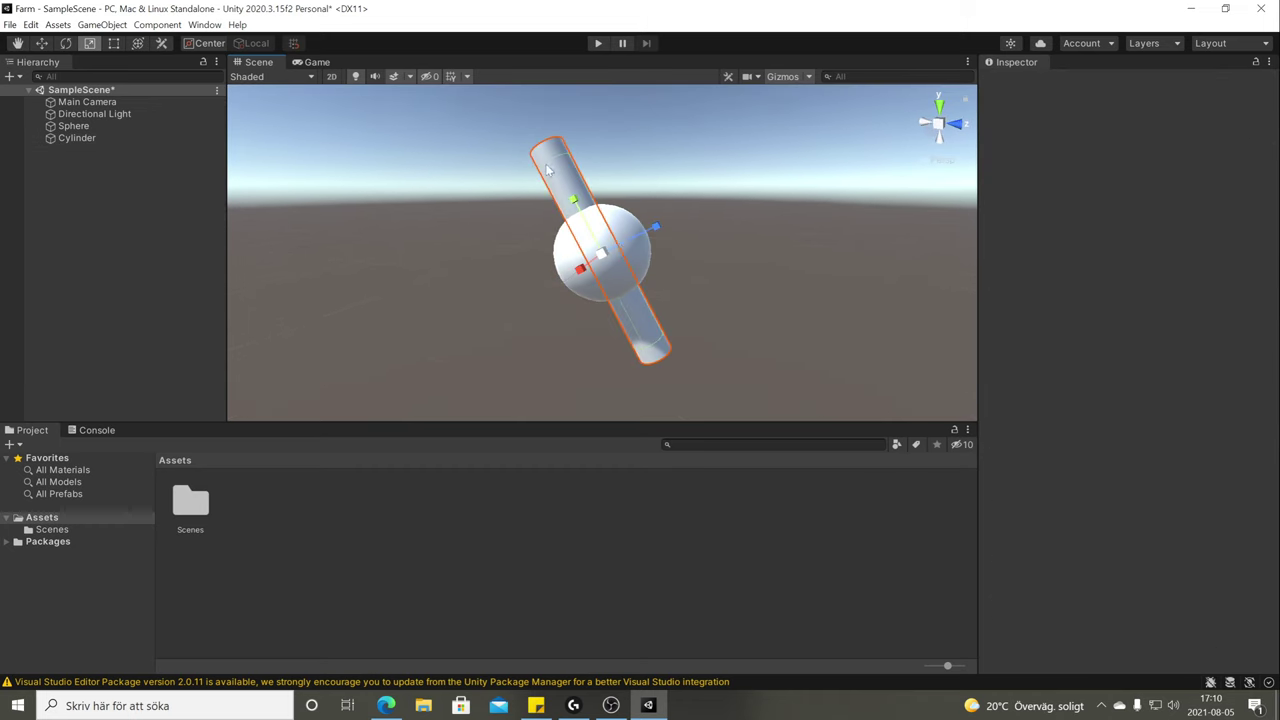
left_click(625, 240)
left_click(761, 240)
Compare Sphere and Cylinder by switching the Hierarchy selection back and forth between them, and deselect everything.
left_click(134, 127)
left_click(127, 136)
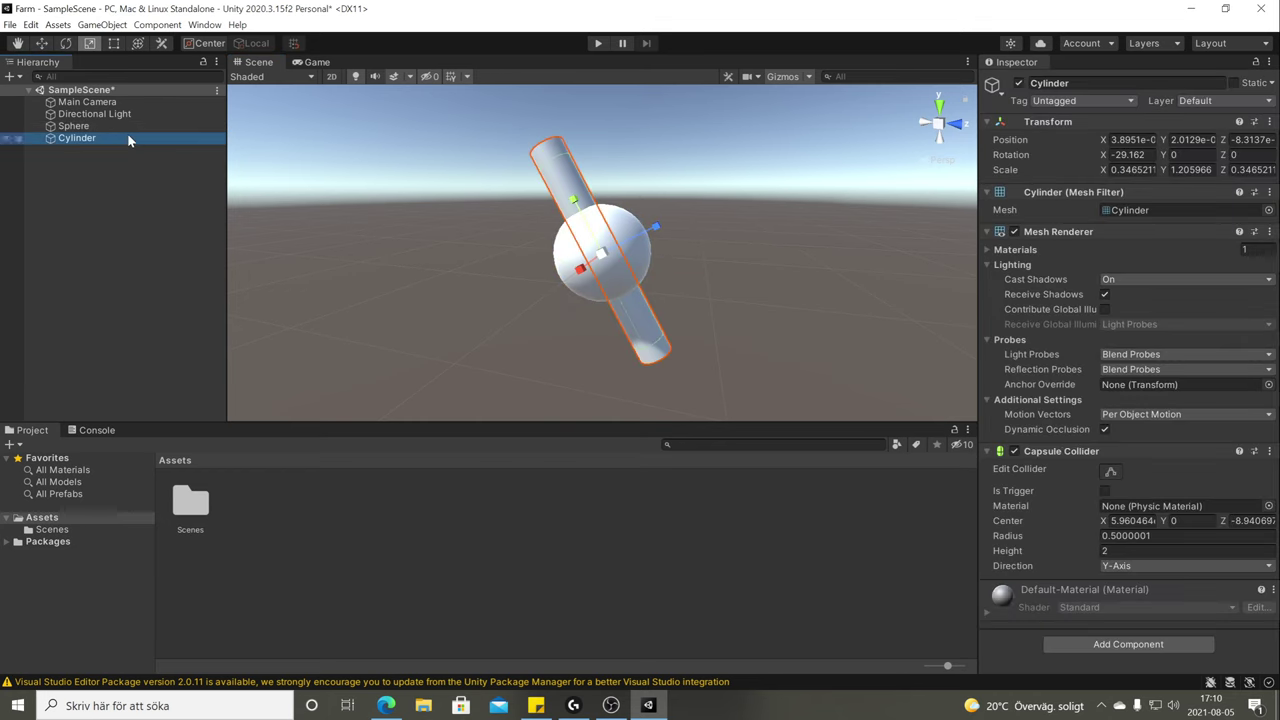
key("Up")
key("Down")
key("Up")
key("Down")
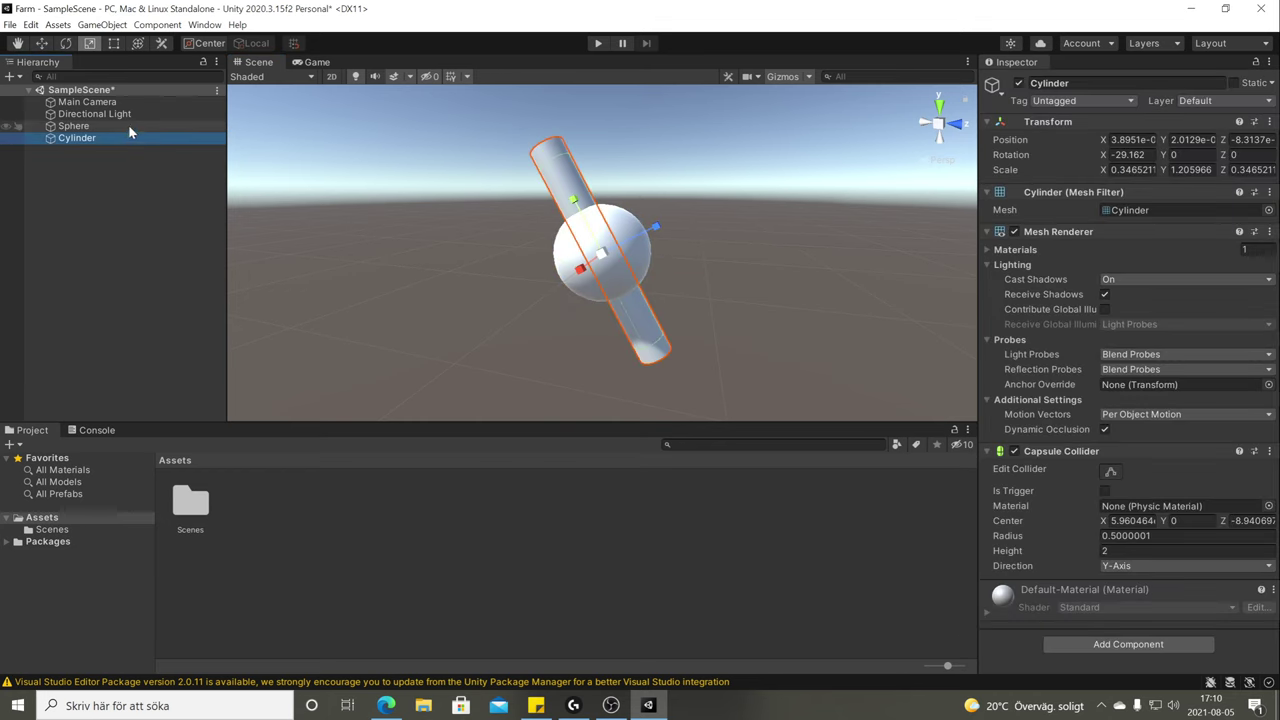
key("Up")
key("Down")
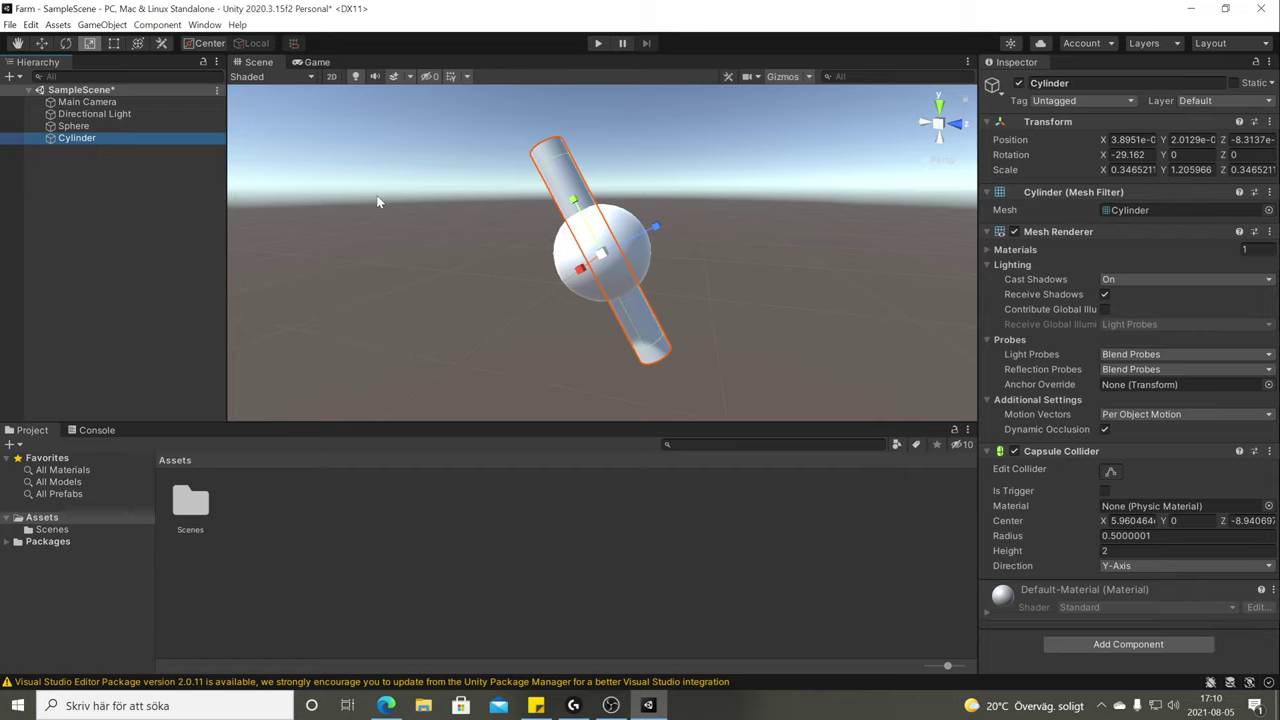
left_click(414, 222)
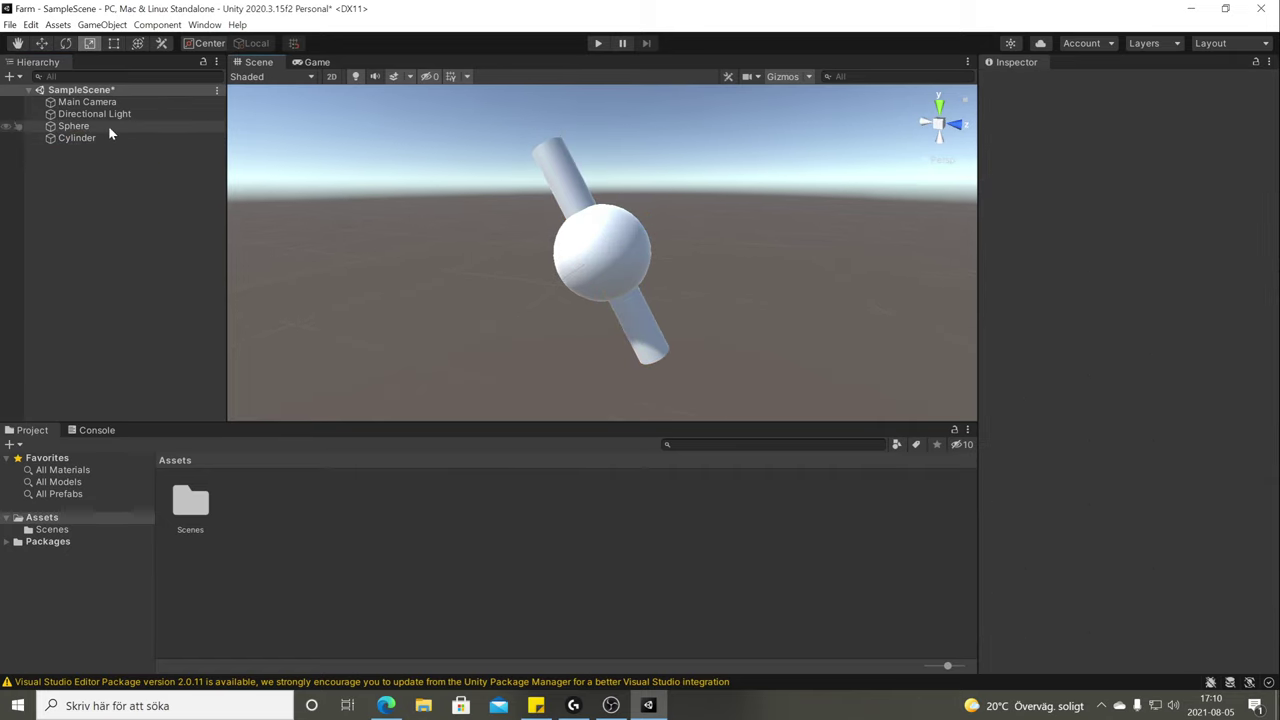
Create an empty object in SampleScene and name it Atom.
left_click(596, 243)
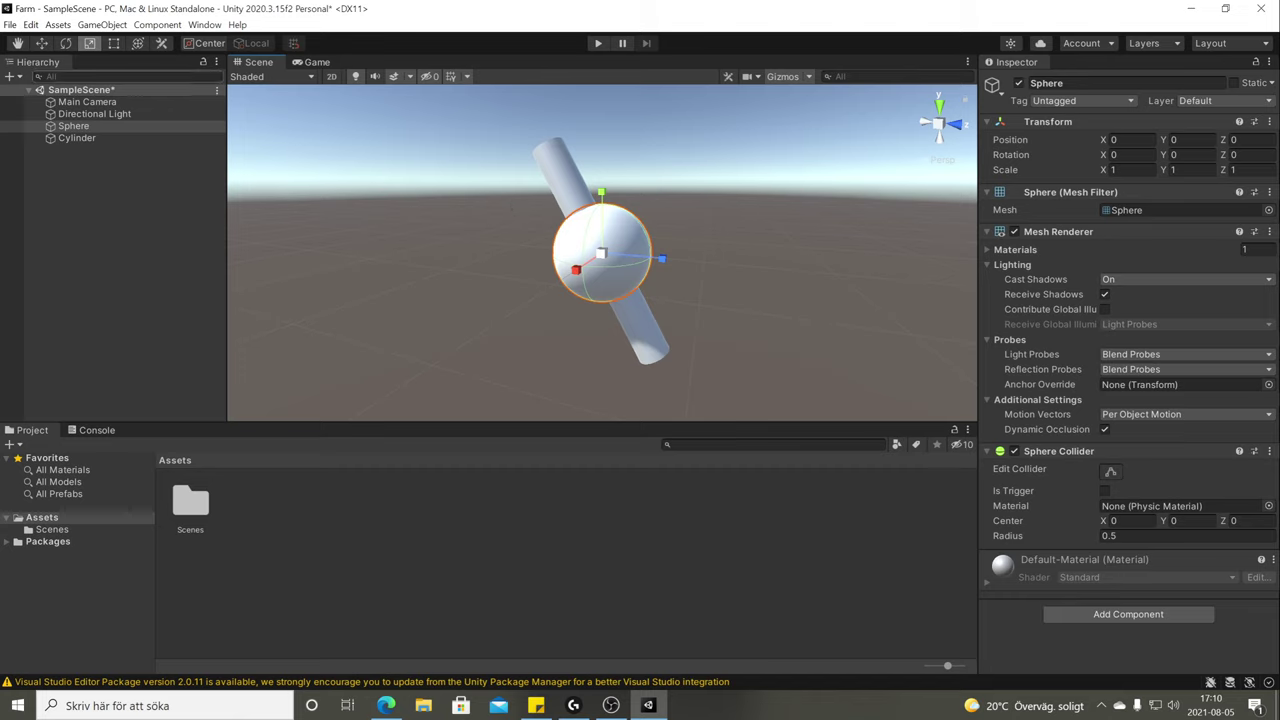
left_click(13, 77)
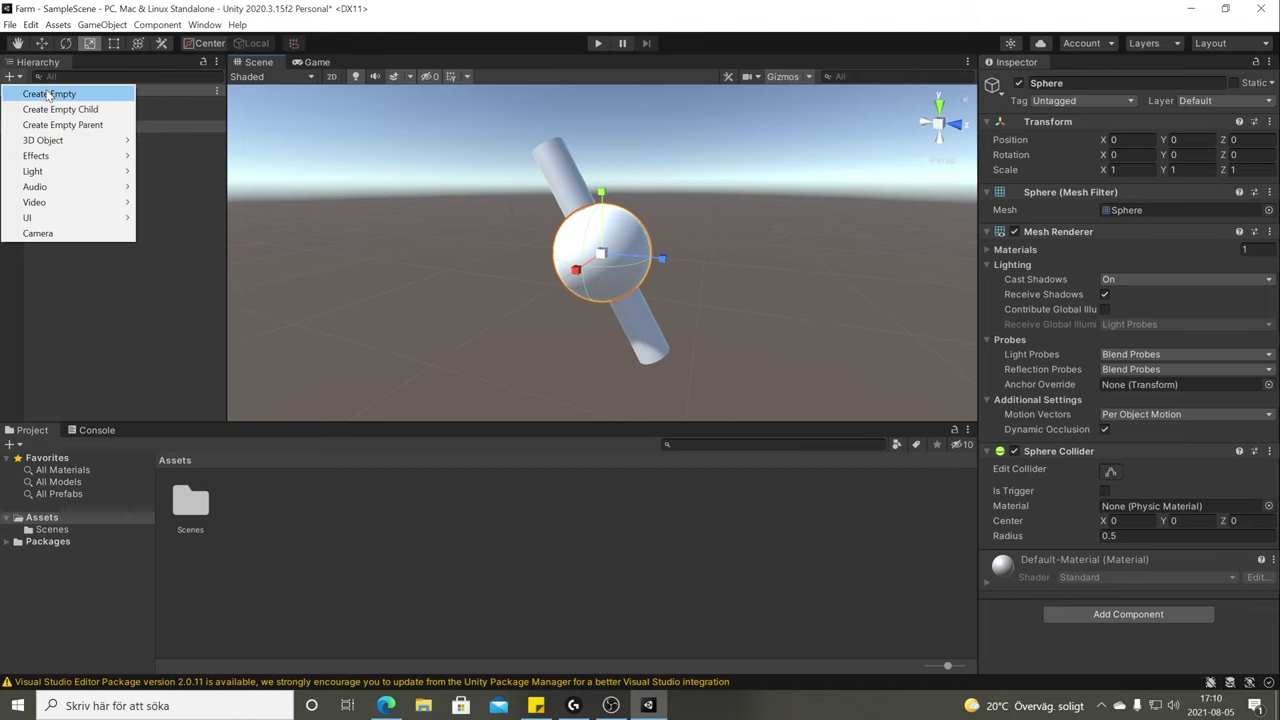
left_click(47, 95)
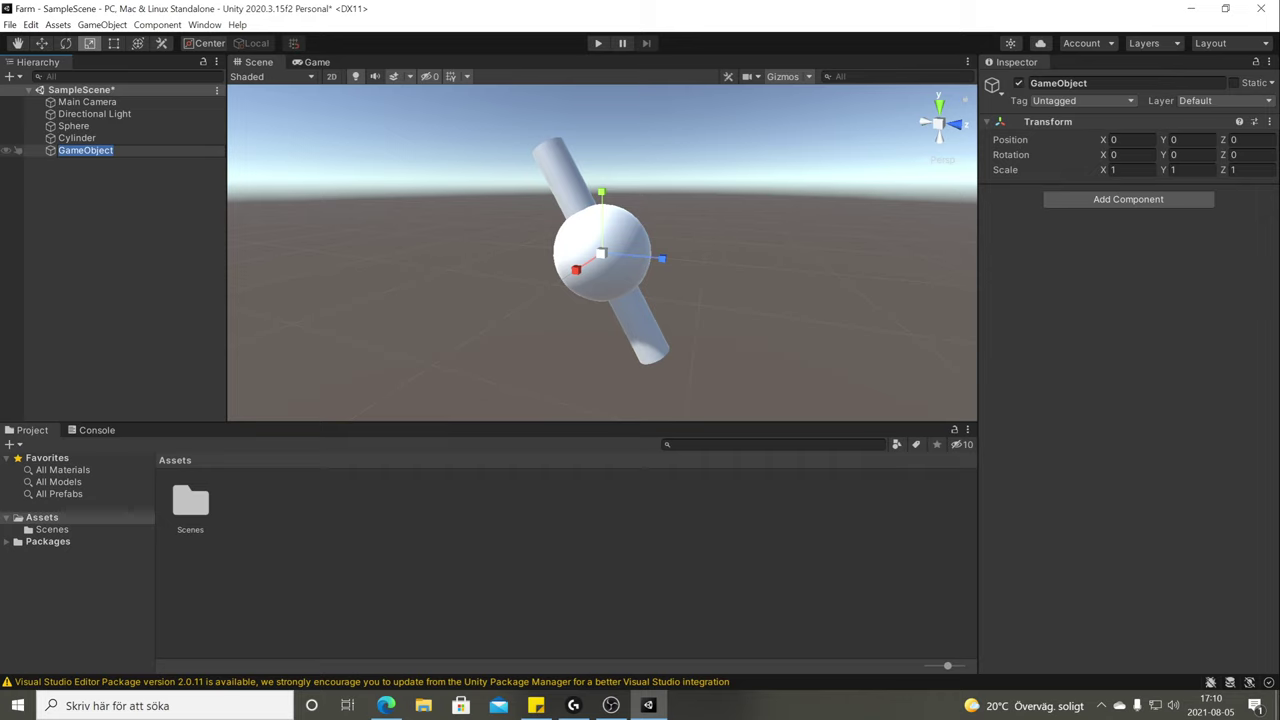
type("Atom")
key("Return")
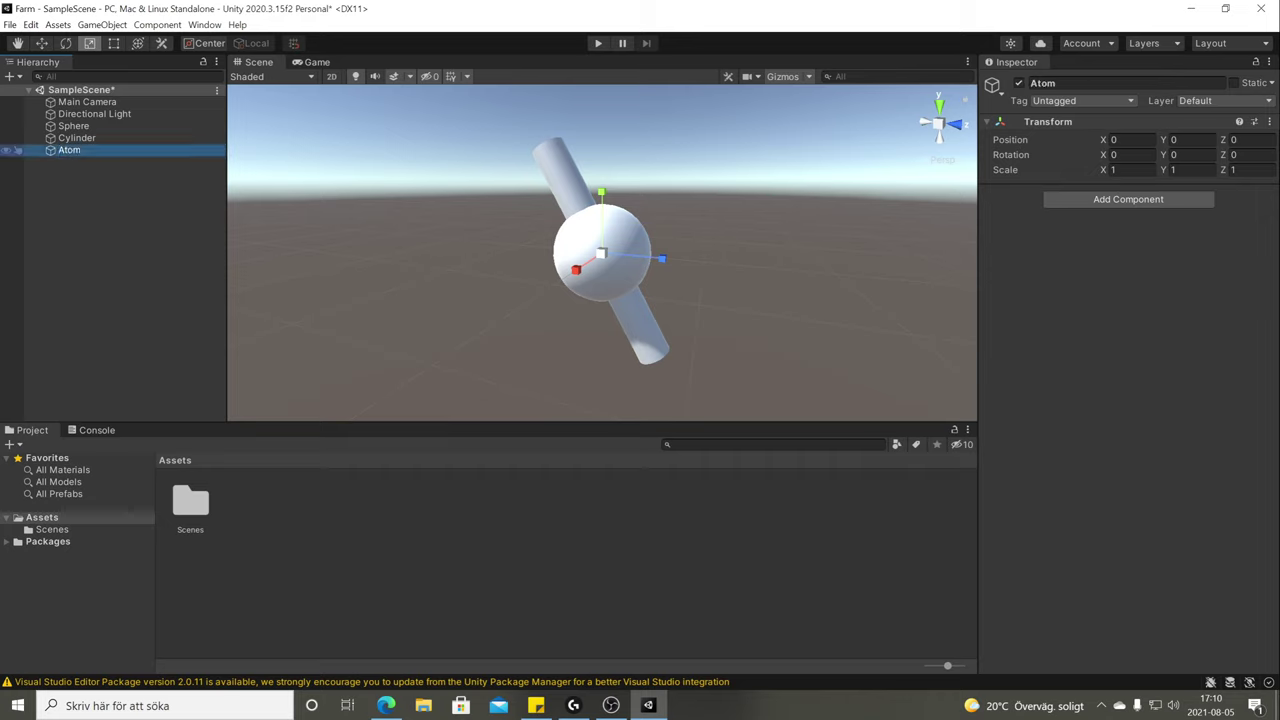
Select Sphere and Cylinder together in the Hierarchy, make them children of Atom, and clear the selection.
left_click(87, 128)
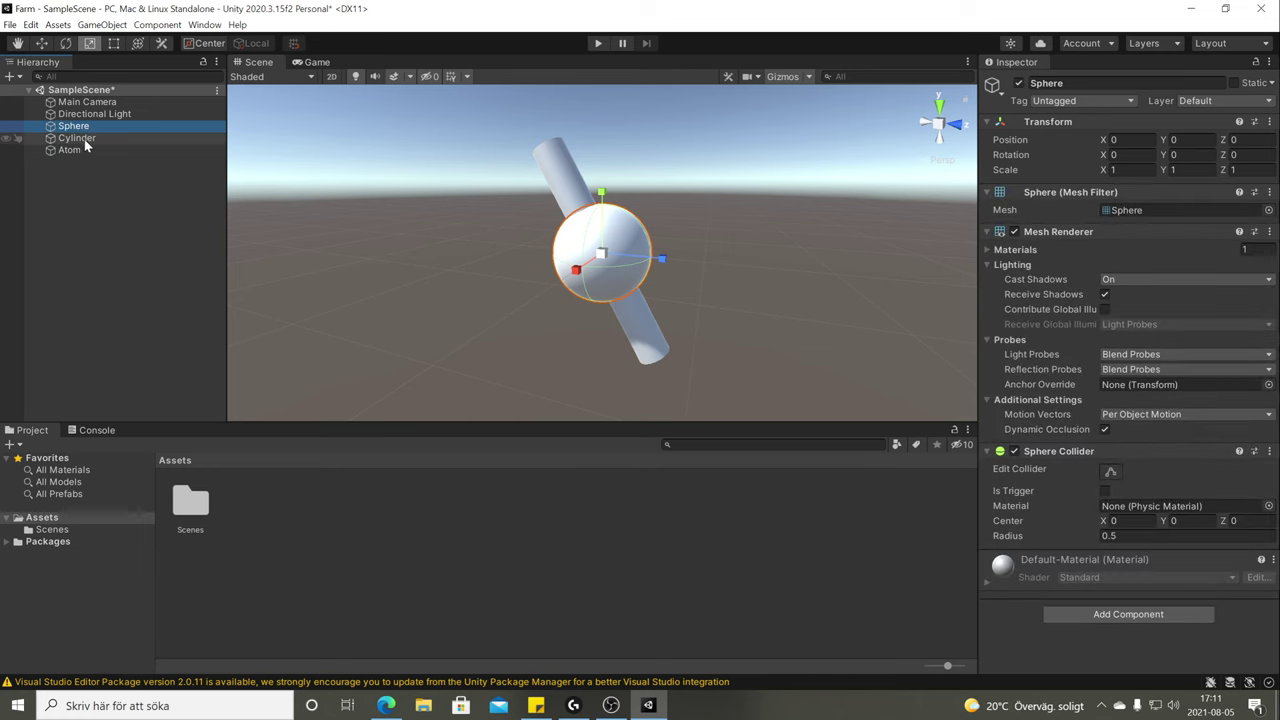
left_click(85, 139, "ctrl")
left_click(85, 139, "ctrl")
left_click(86, 138, "ctrl")
left_click(90, 136, "ctrl")
left_click(92, 134, "ctrl")
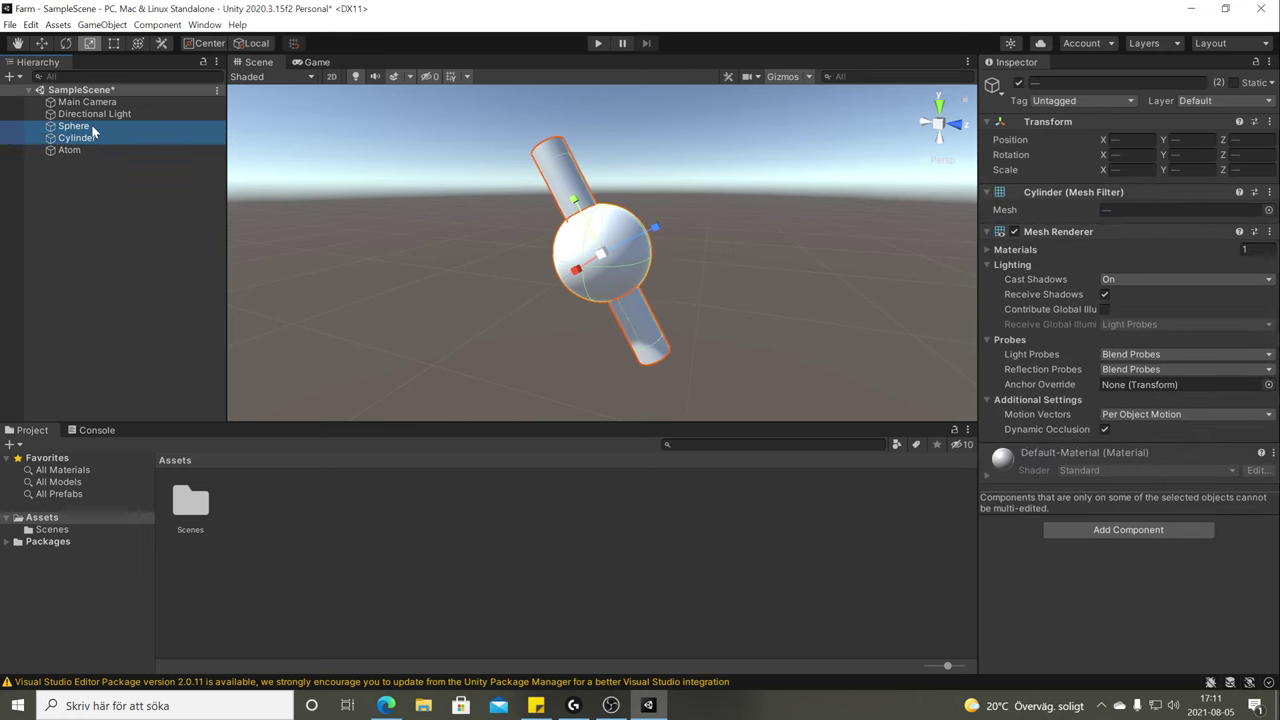
left_click(90, 137, "ctrl")
left_click(88, 138, "ctrl")
left_click(88, 137, "ctrl")
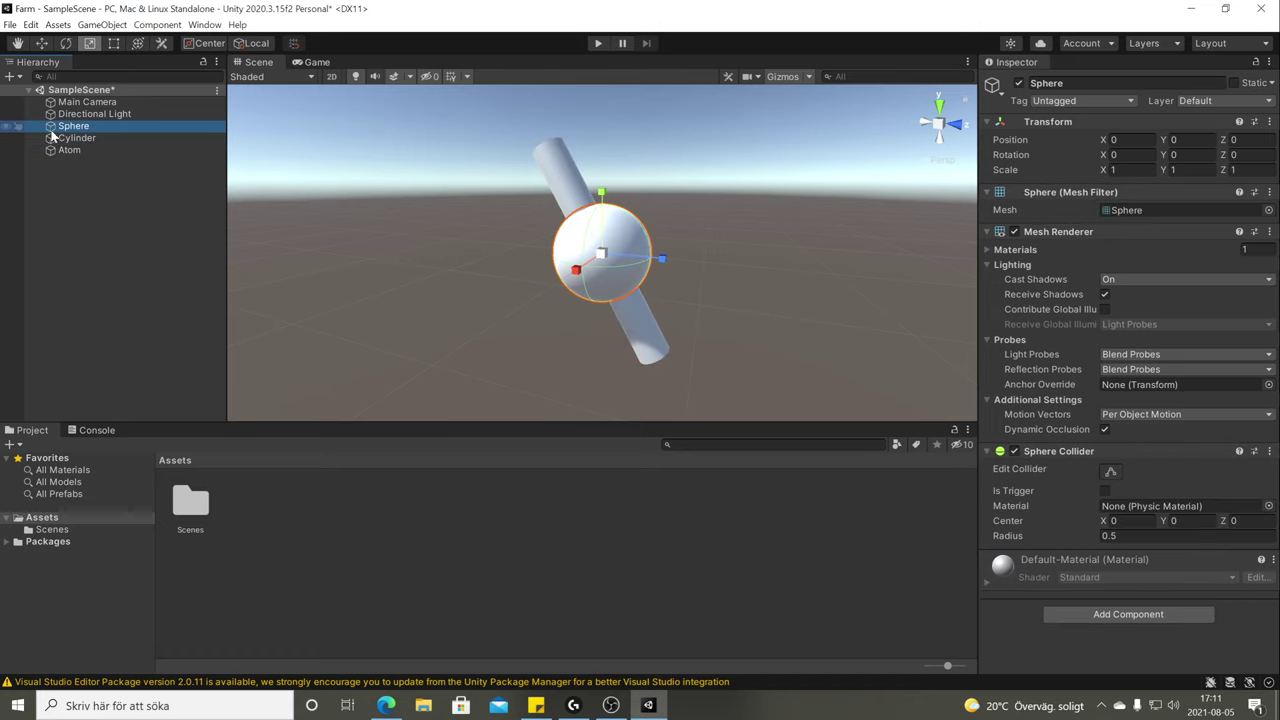
left_click(84, 139, "ctrl")
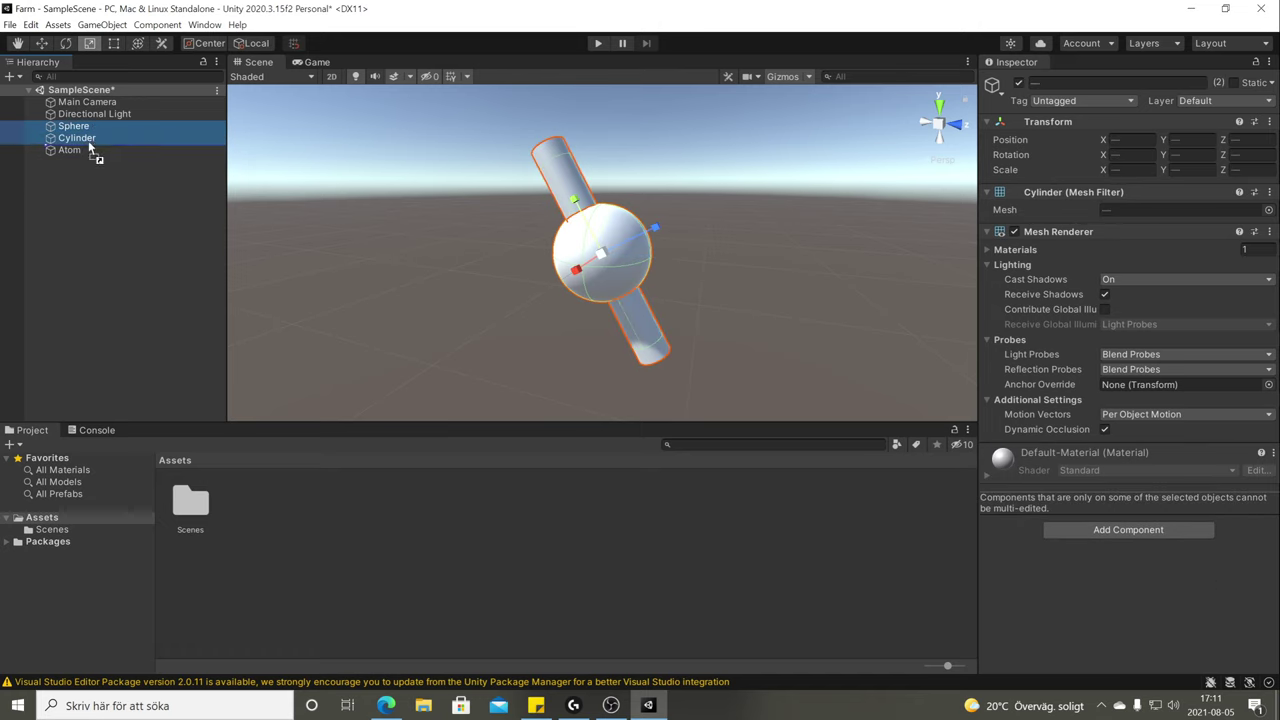
left_click_drag(89, 145, 87, 149)
left_click(93, 200)
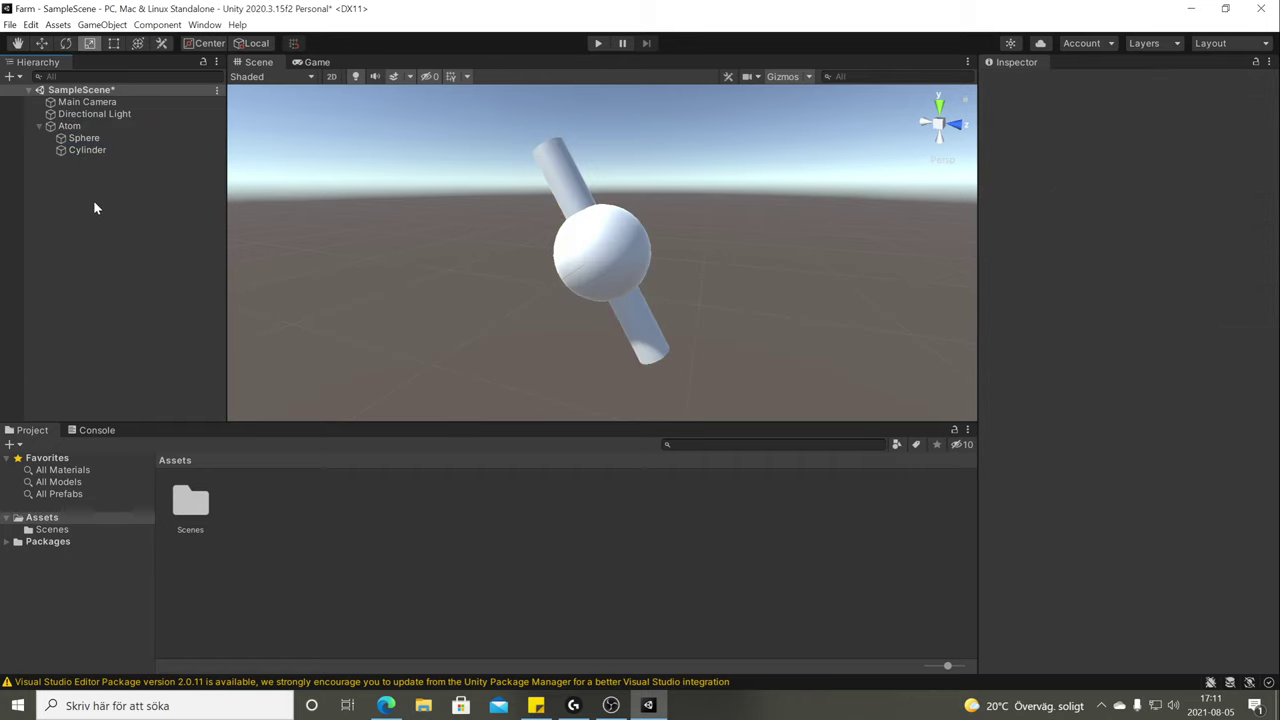
Inspect Atom and its child objects Sphere and Cylinder one by one in the Hierarchy.
left_click(75, 127)
left_click(88, 139)
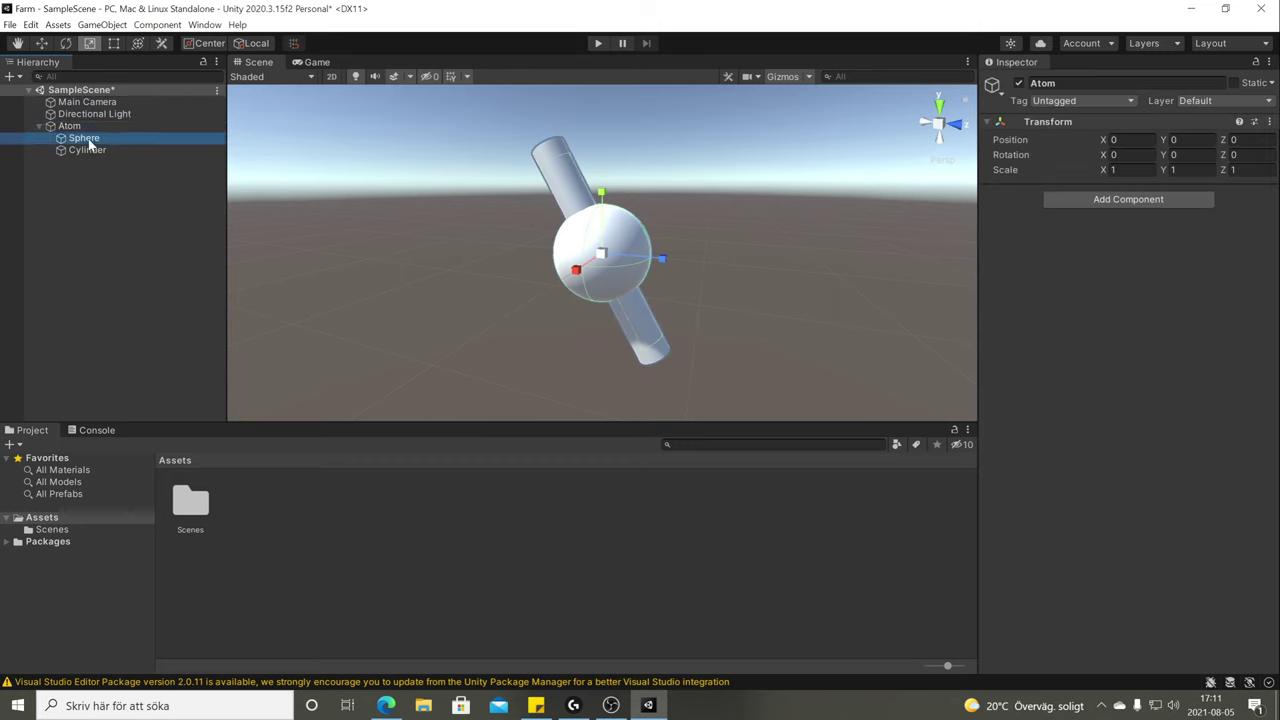
left_click(87, 150)
left_click(56, 127)
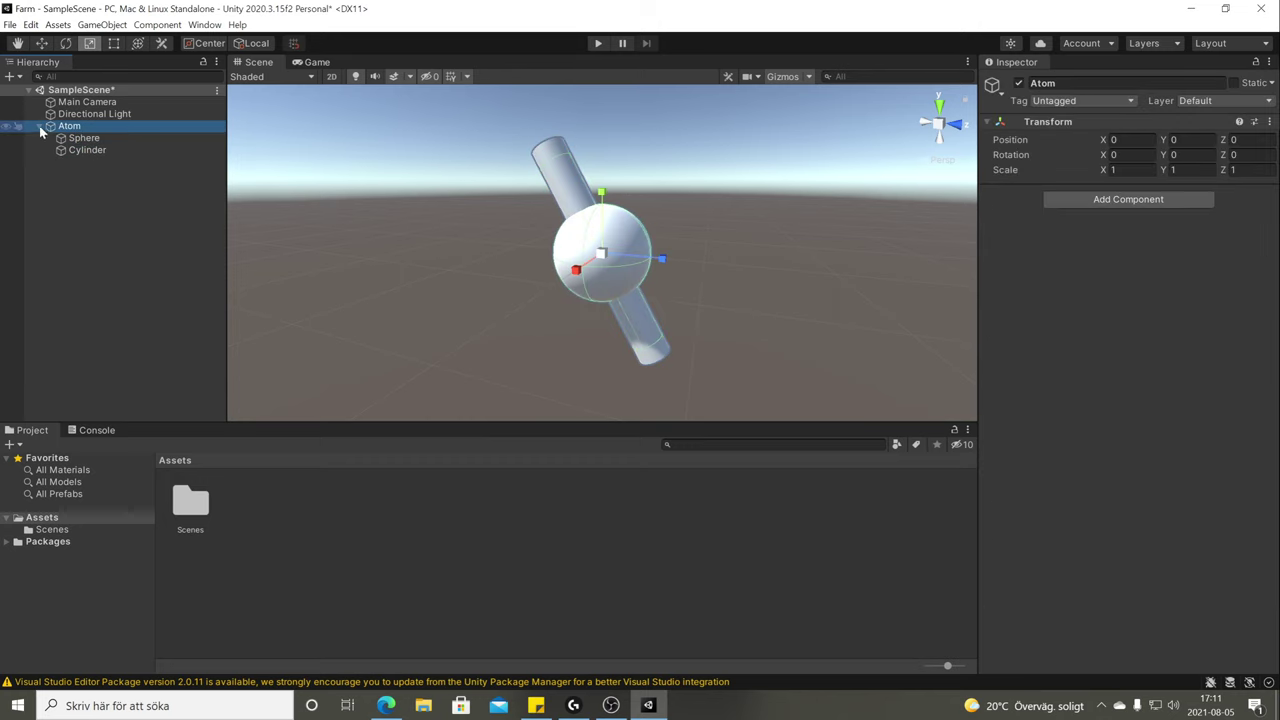
left_click(40, 126)
left_click(40, 126)
left_click(80, 139)
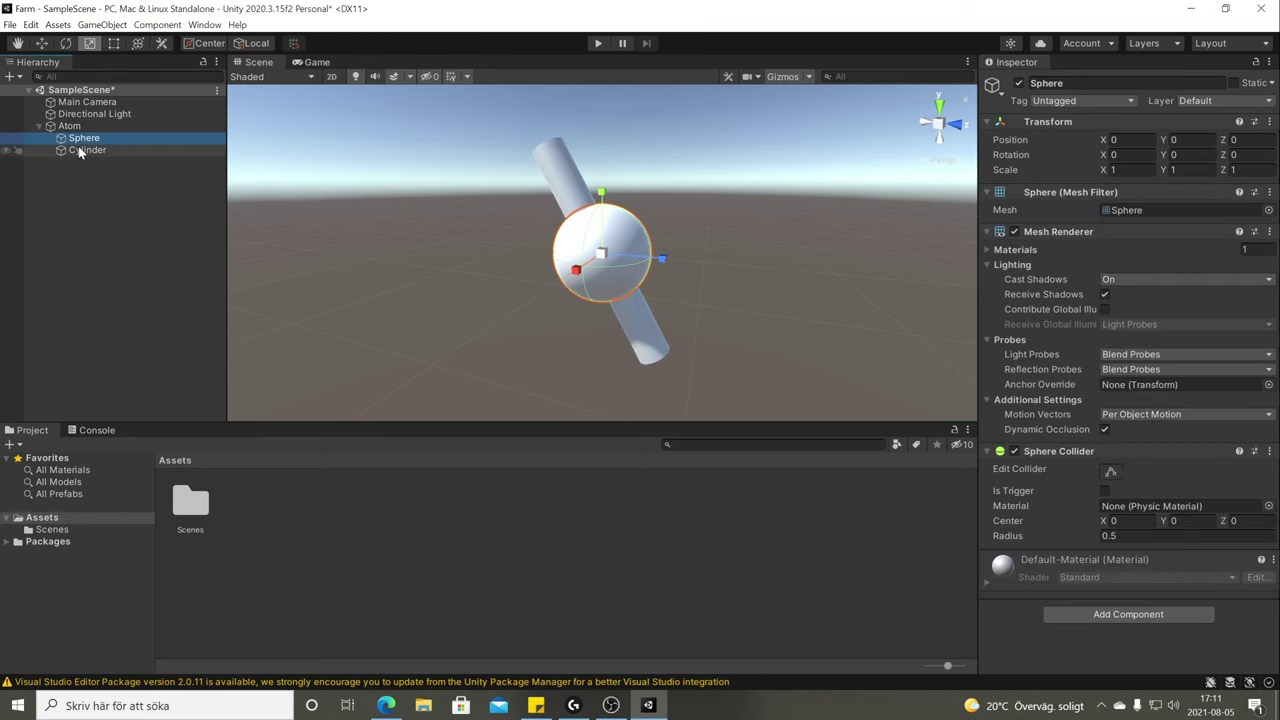
left_click(80, 150)
Fold and unfold Atom's children in the Hierarchy, leave them hidden and clear the selection.
left_click(40, 127)
left_click(40, 127)
left_click(40, 127)
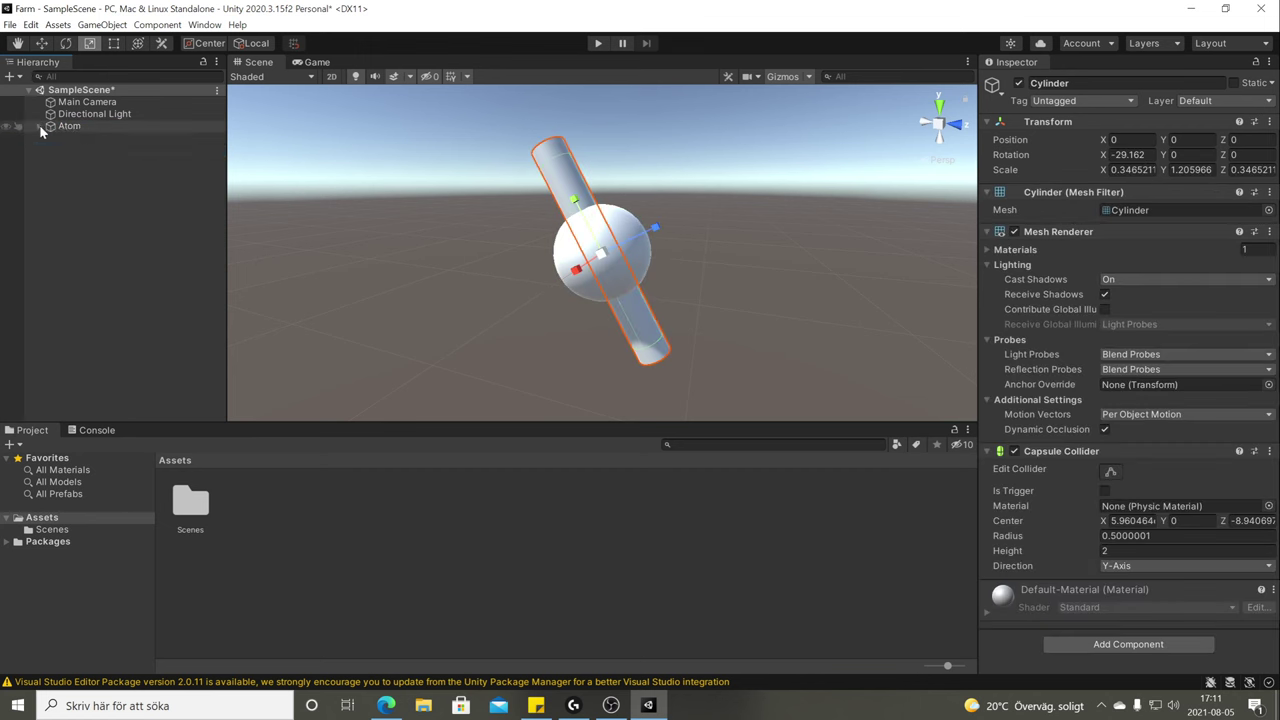
left_click(40, 127)
left_click(40, 127)
left_click(40, 127)
left_click(40, 127)
left_click(594, 200)
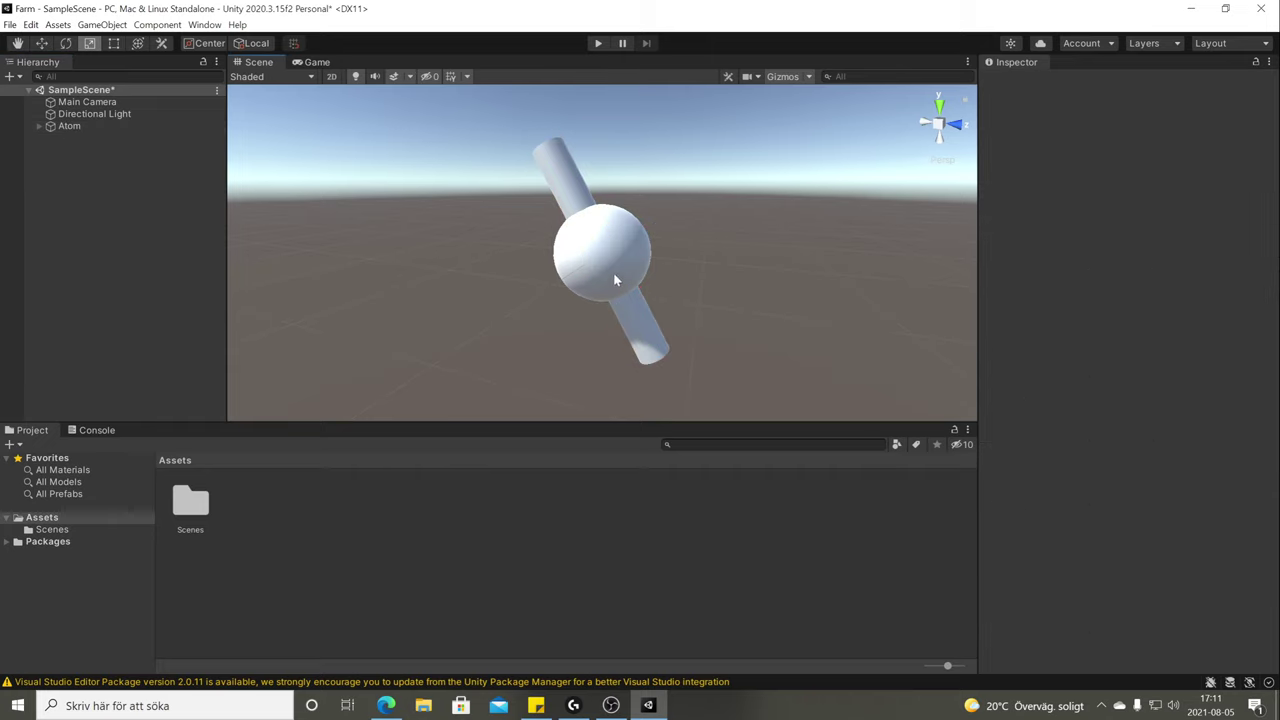
Try moving the whole Atom group with the Move tool, undo the move and expand Atom in the Hierarchy.
left_click(70, 126)
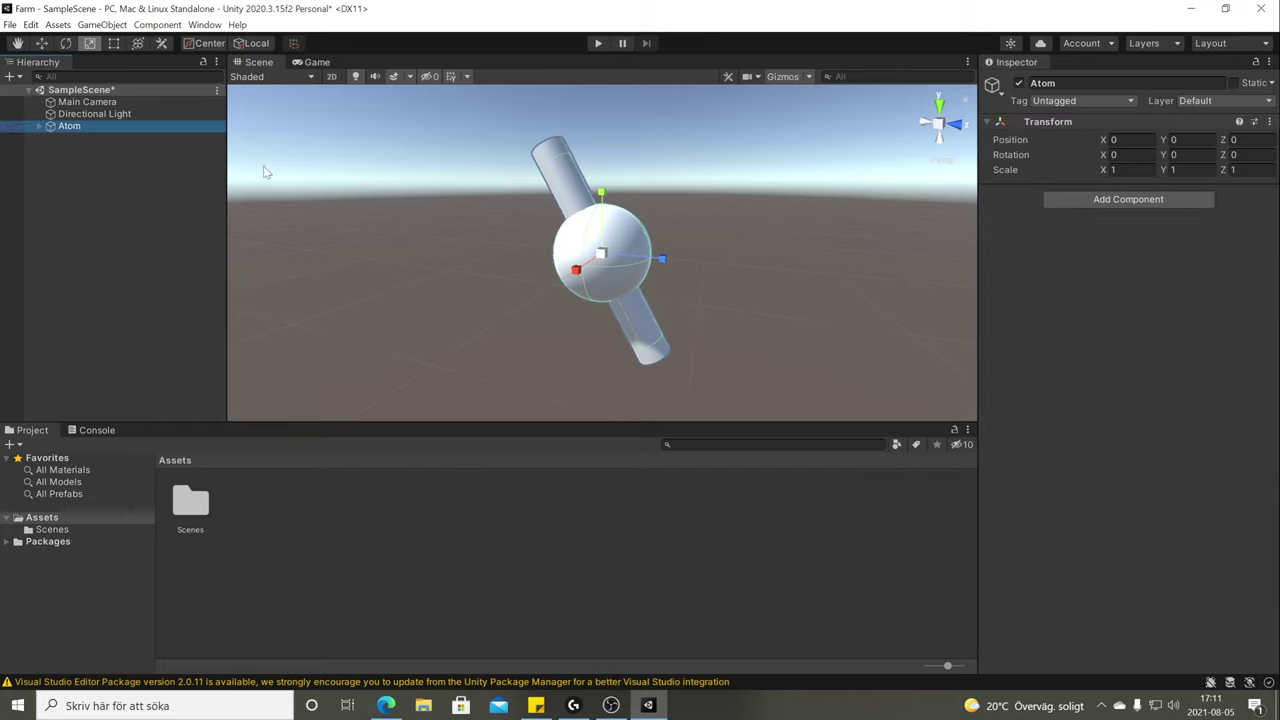
left_click(600, 253)
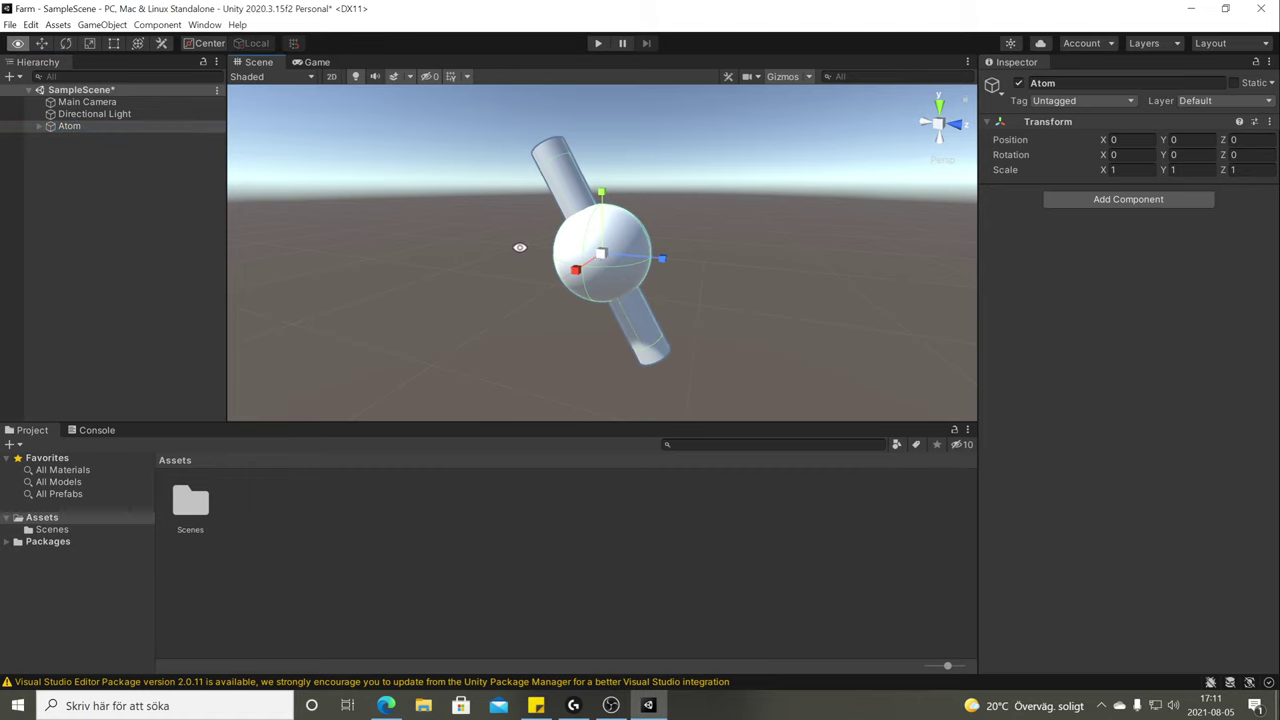
key("w")
left_click_drag(613, 247, 532, 197)
key("ctrl+z")
key("ctrl+z")
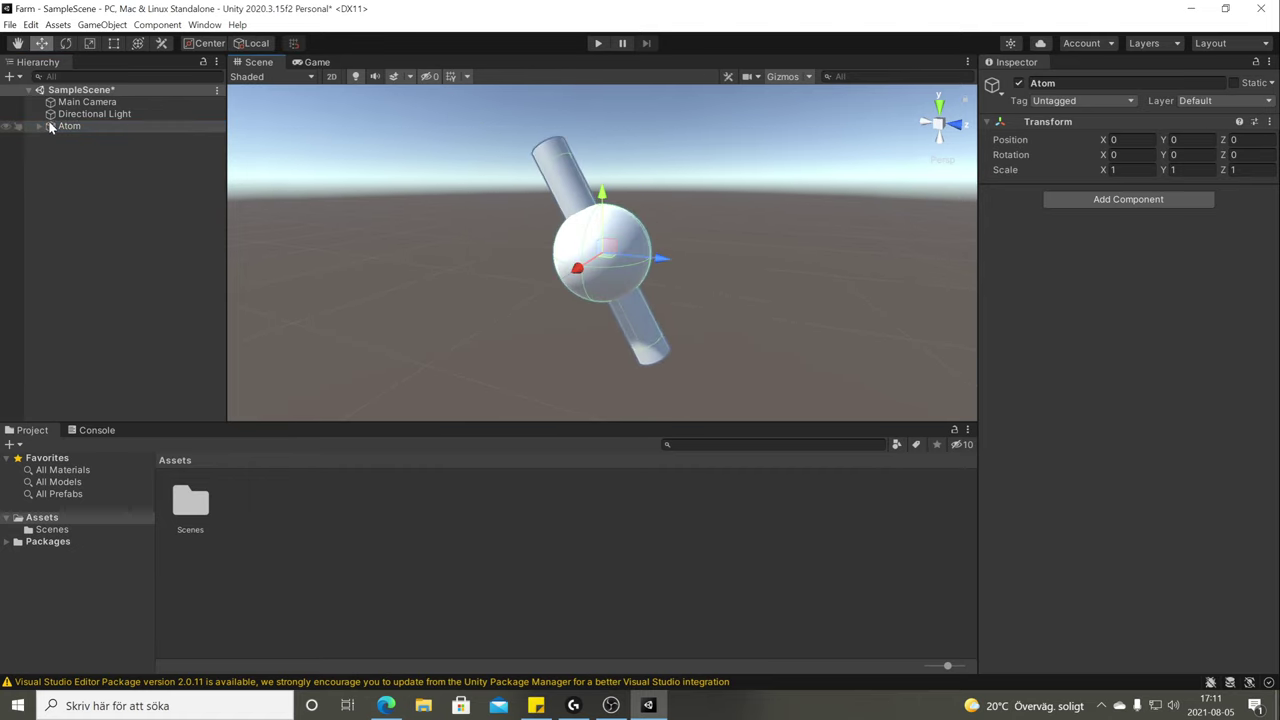
left_click(38, 127)
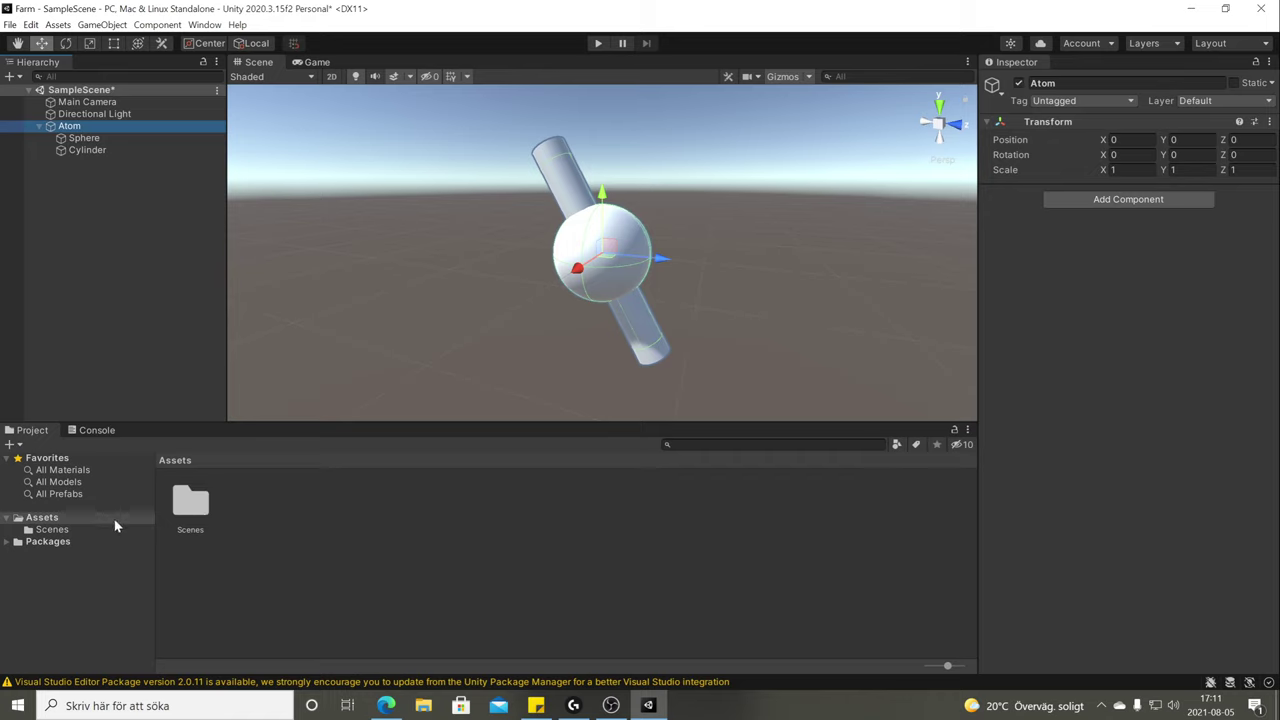
Show the project's Assets folder in File Explorer, browse Unity Projekt, Farm and Assets, return to Unity and clear the selection.
left_click(182, 538)
right_click(298, 527)
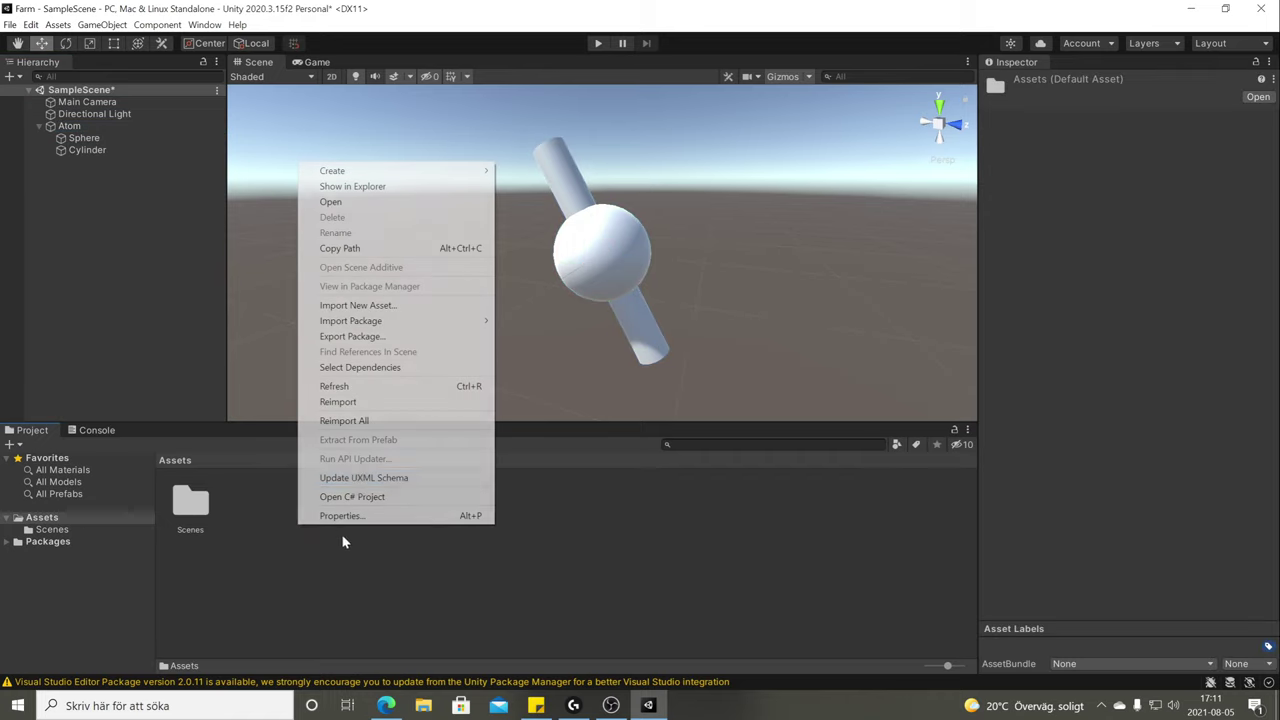
left_click(368, 187)
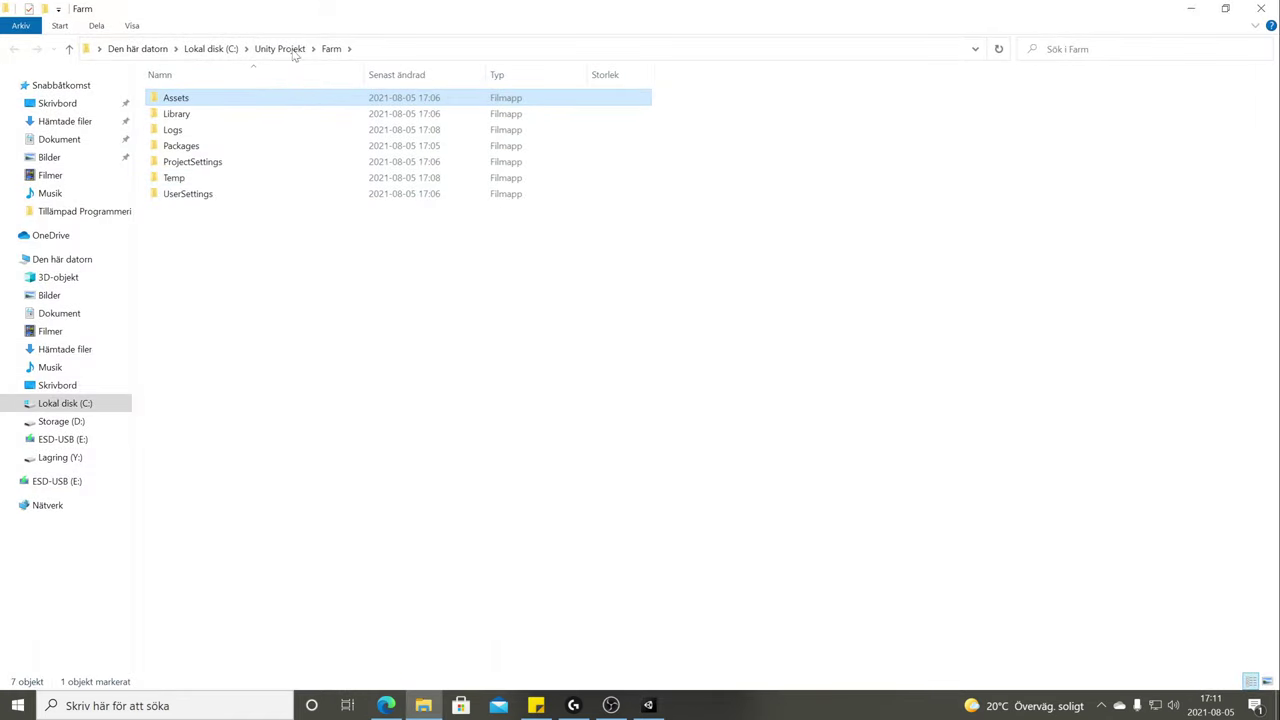
left_click(290, 49)
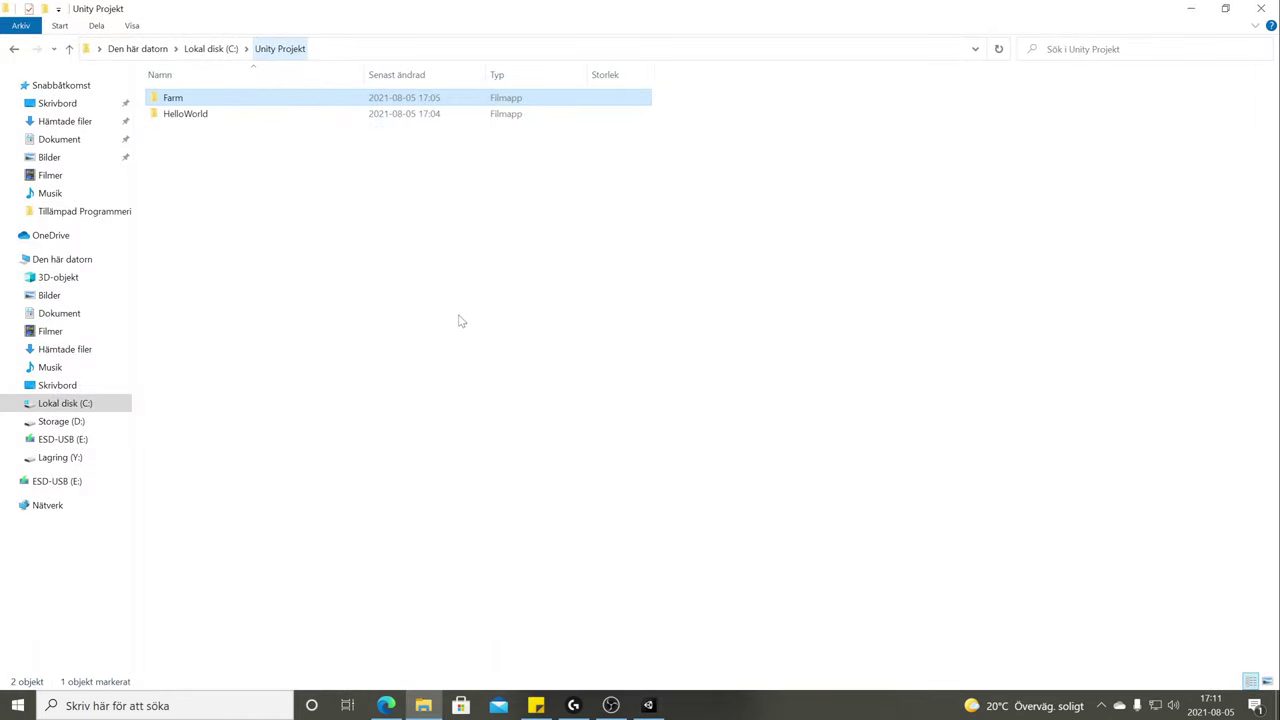
double_click(230, 98)
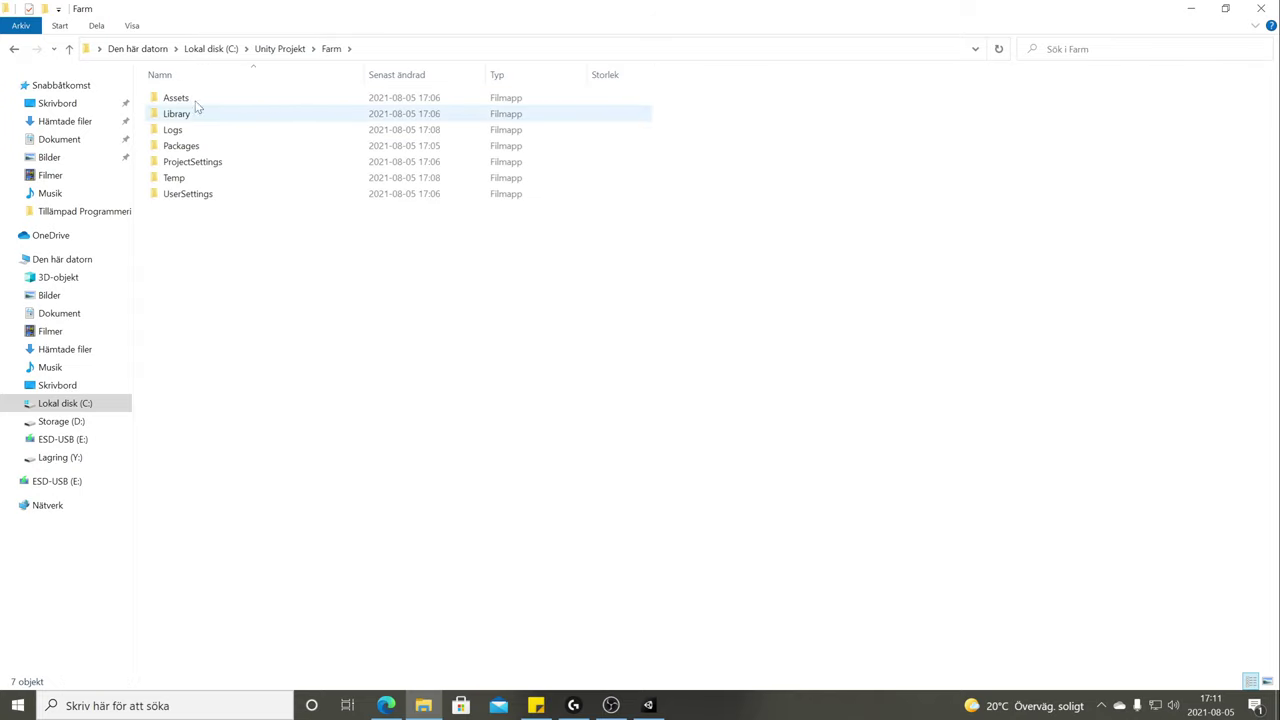
double_click(273, 102)
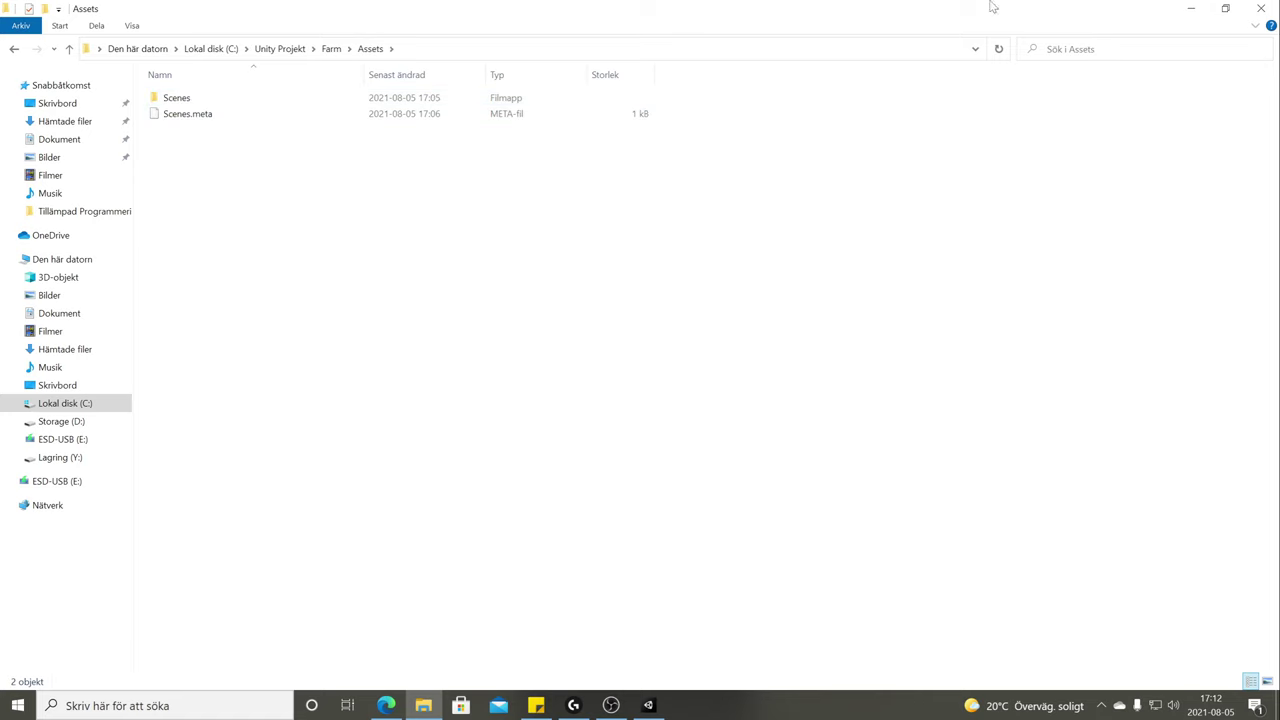
left_click(1261, 8)
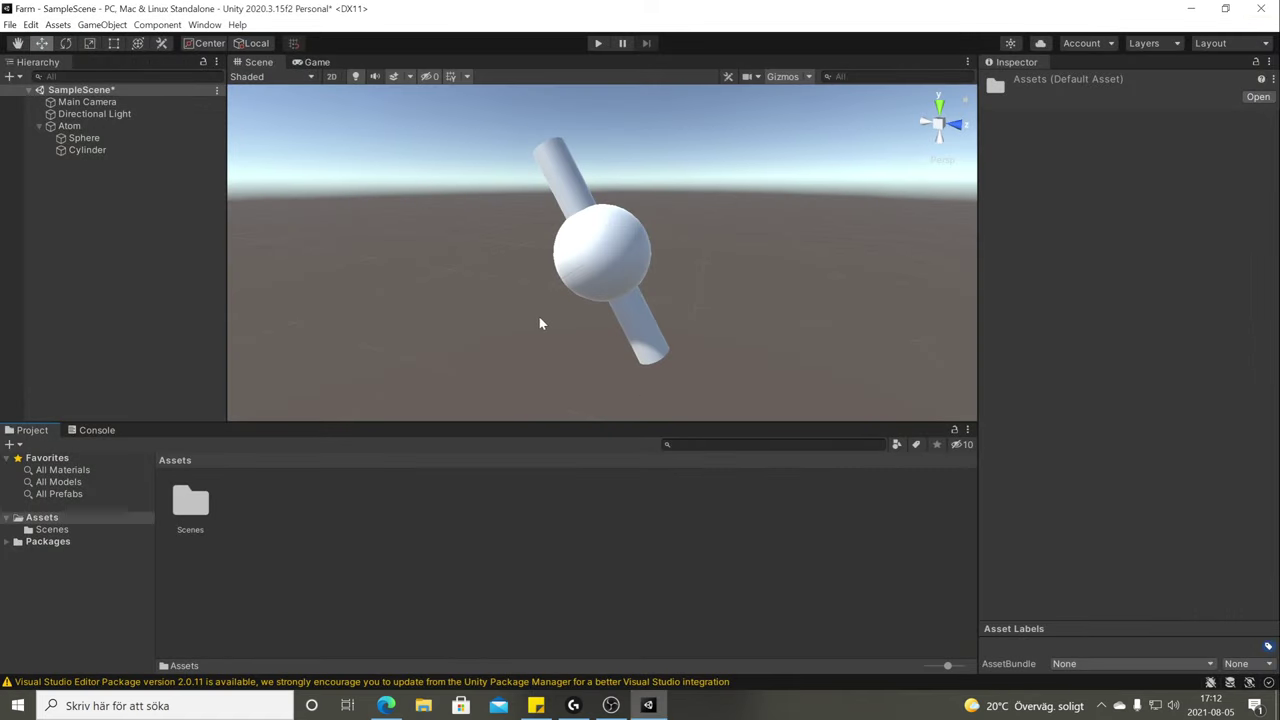
left_click(610, 270)
left_click(395, 235)
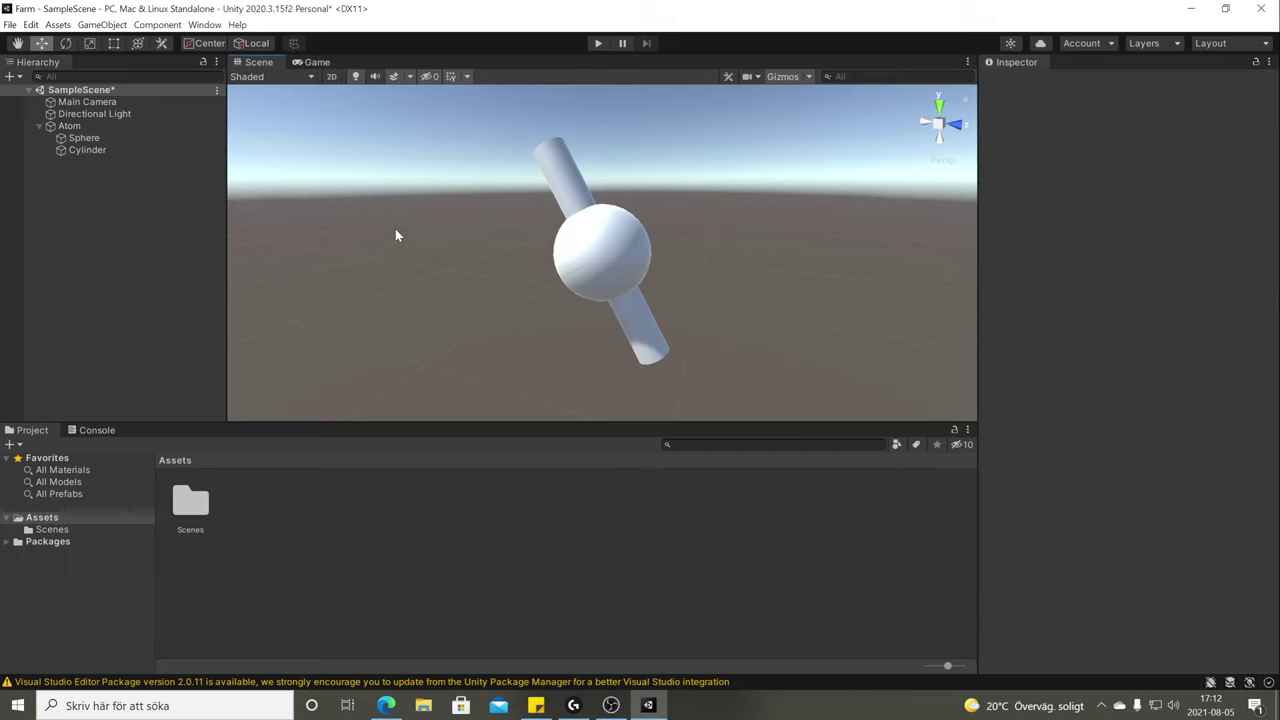
Collapse Atom in the Hierarchy, float the Hierarchy panel, dock it back beside the Scene view and make it narrower.
left_click(38, 125)
left_click_drag(38, 66, 391, 140)
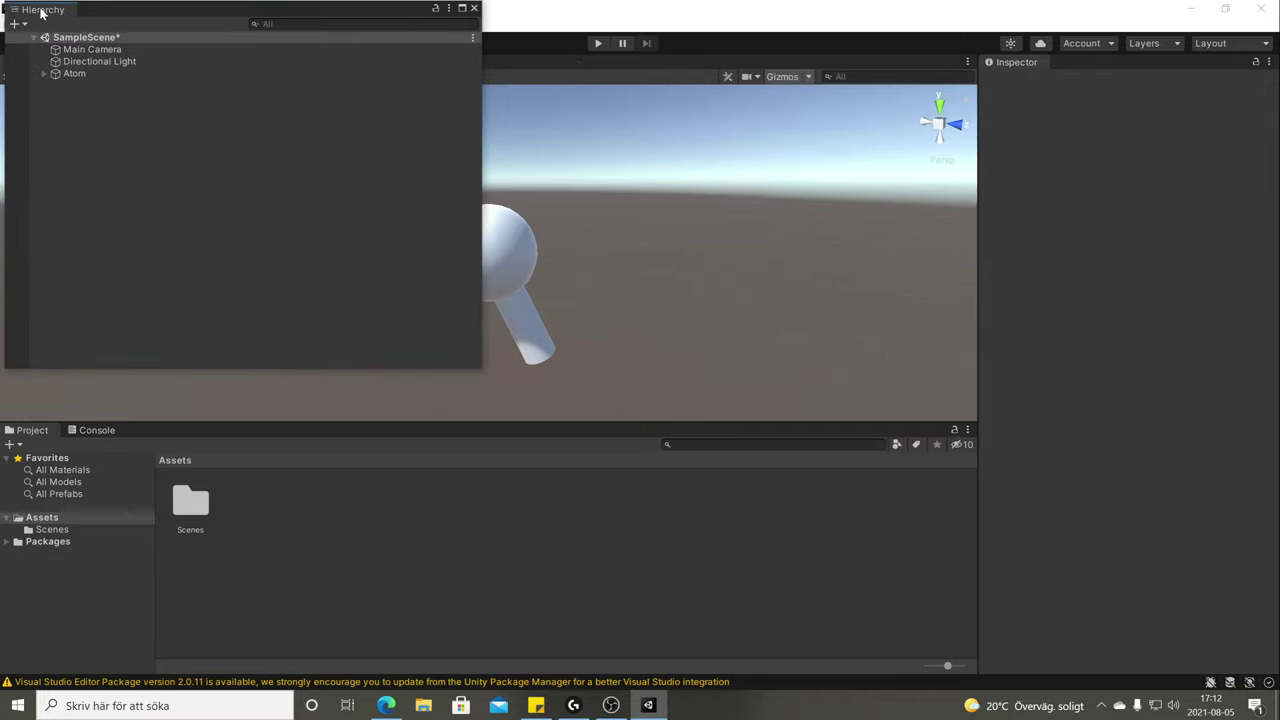
left_click_drag(41, 13, 57, 123)
left_click_drag(324, 198, 177, 210)
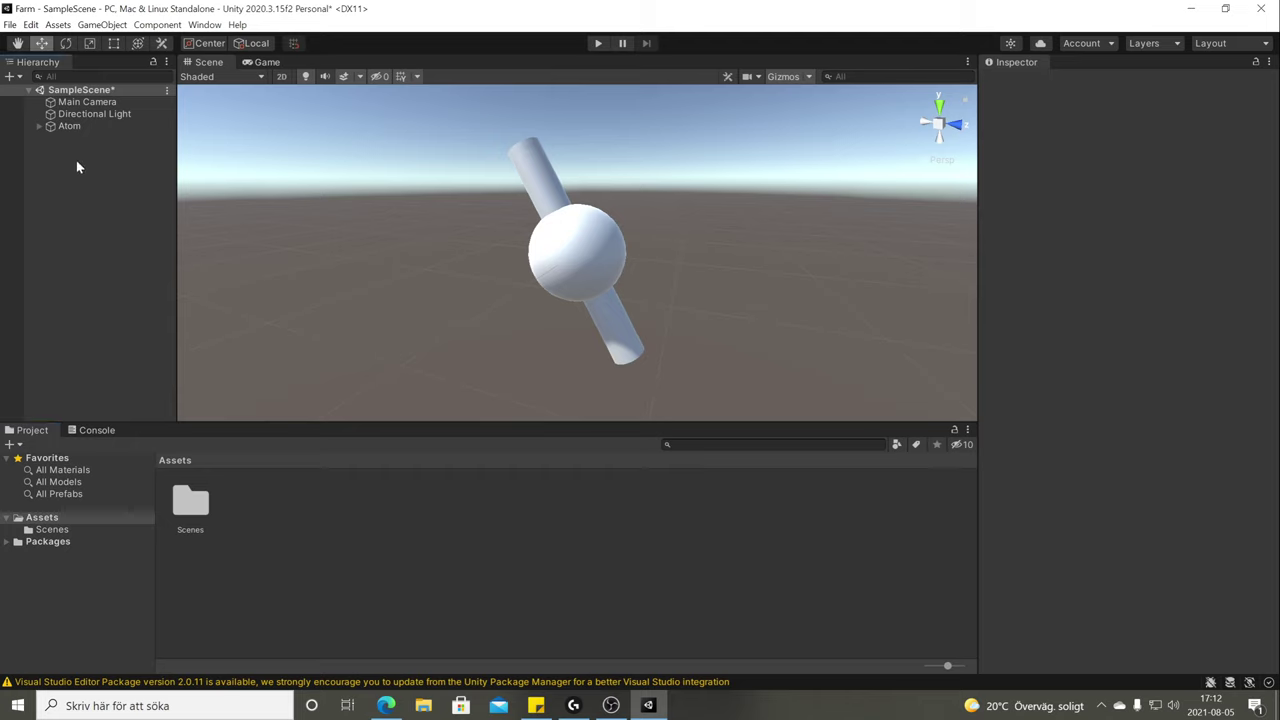
Inspect the properties of Atom, Directional Light and Main Camera one by one from the Hierarchy.
left_click(74, 125)
left_click(90, 113)
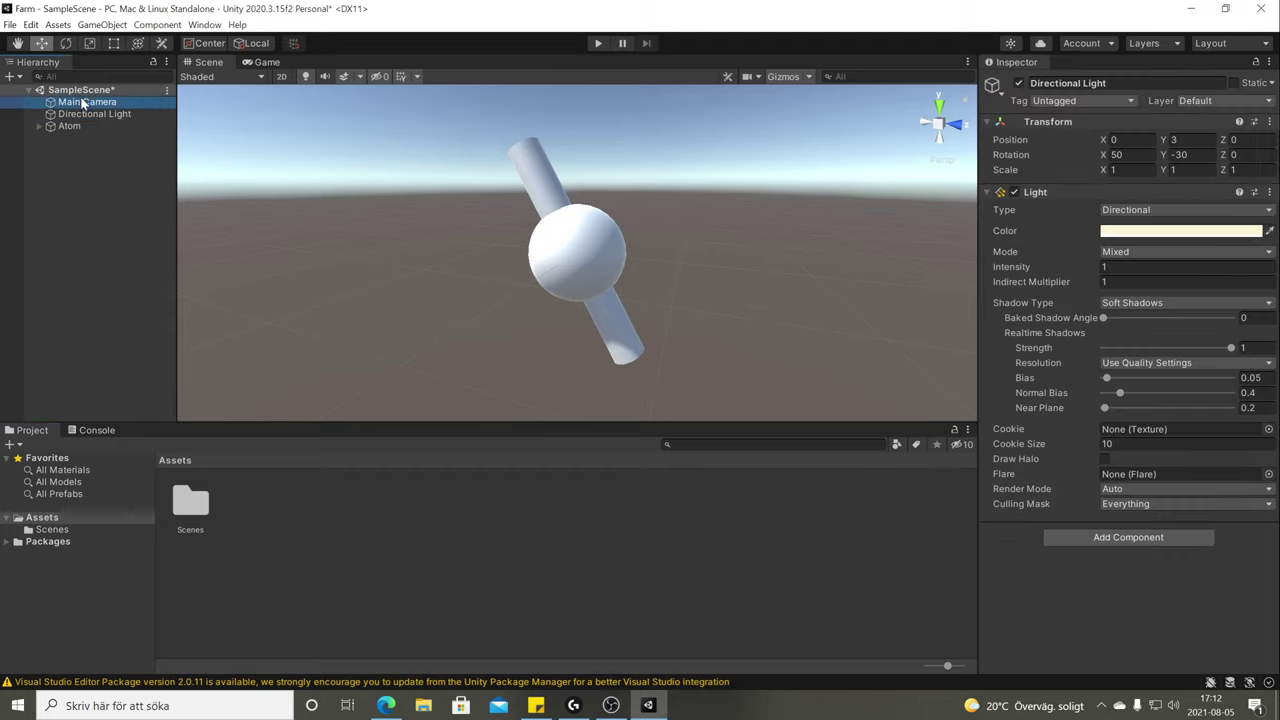
left_click(86, 101)
left_click(90, 113)
left_click(86, 101)
Clear the selection and reorder the docked Project and Console windows so that Console comes first.
left_click_drag(783, 117, 420, 470)
left_click(436, 523)
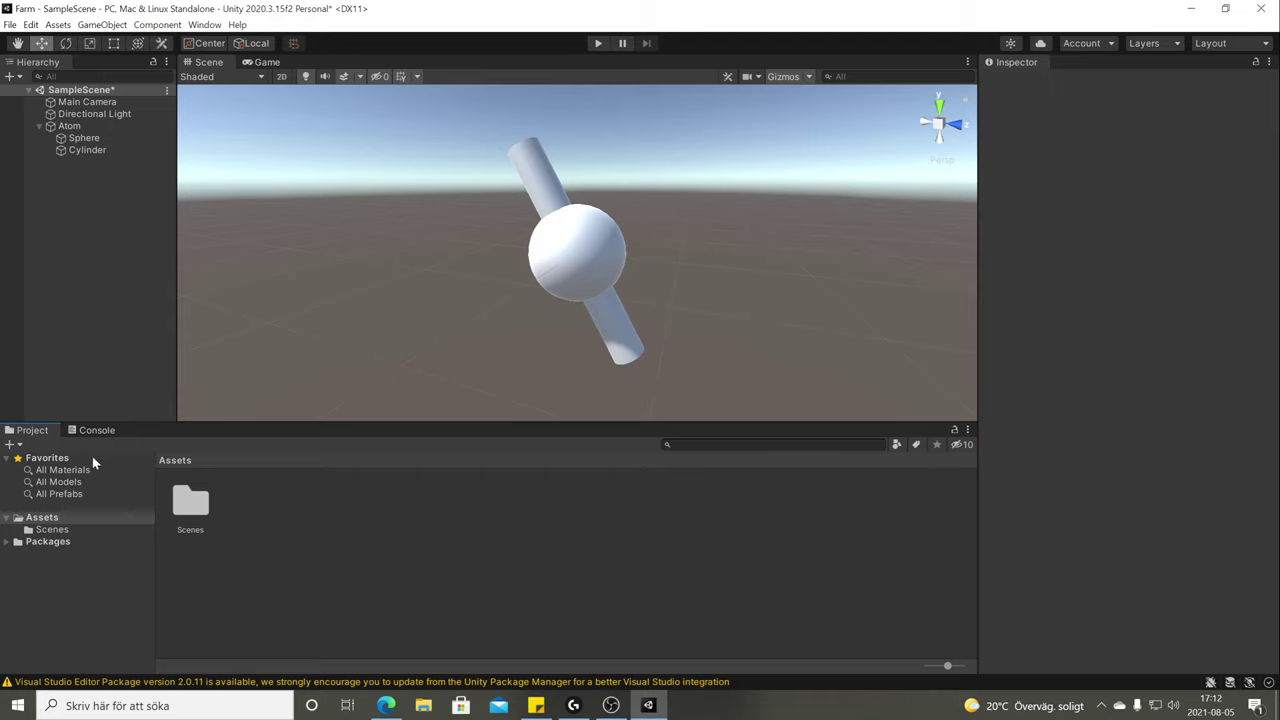
left_click_drag(90, 430, 54, 454)
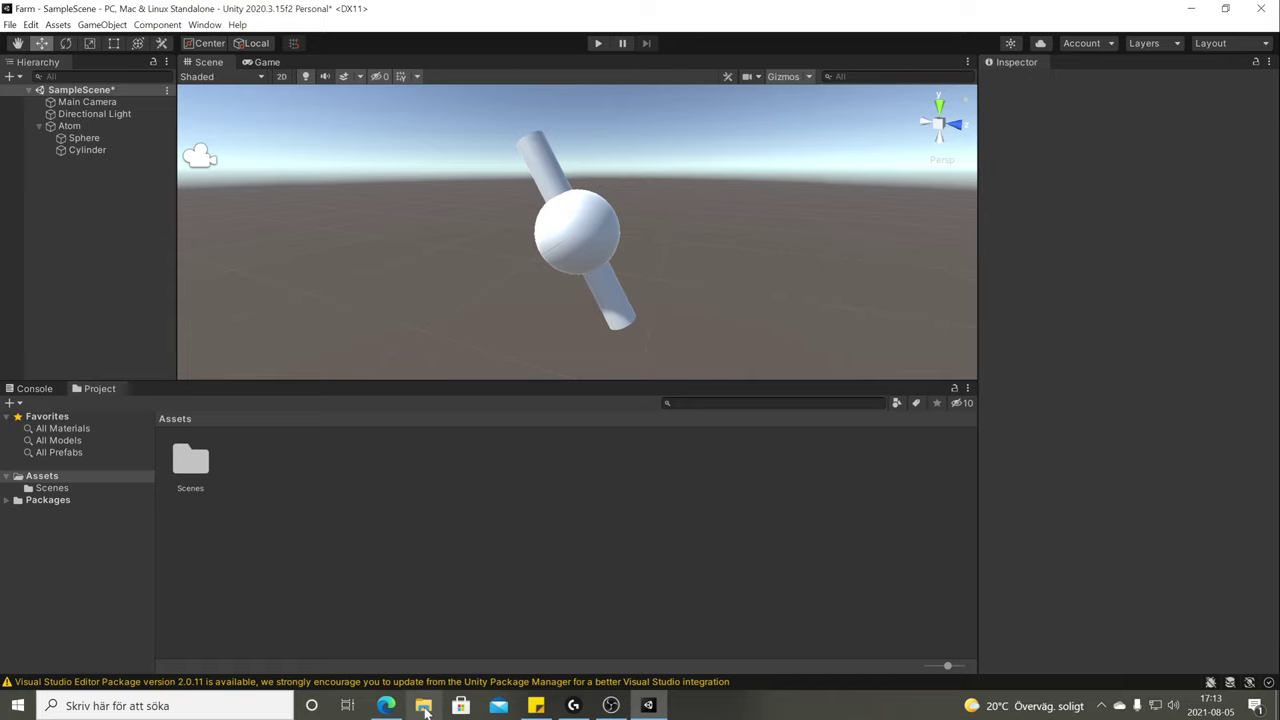
Switch to File Explorer and open the drive Lokal disk (C:).
left_click(424, 706)
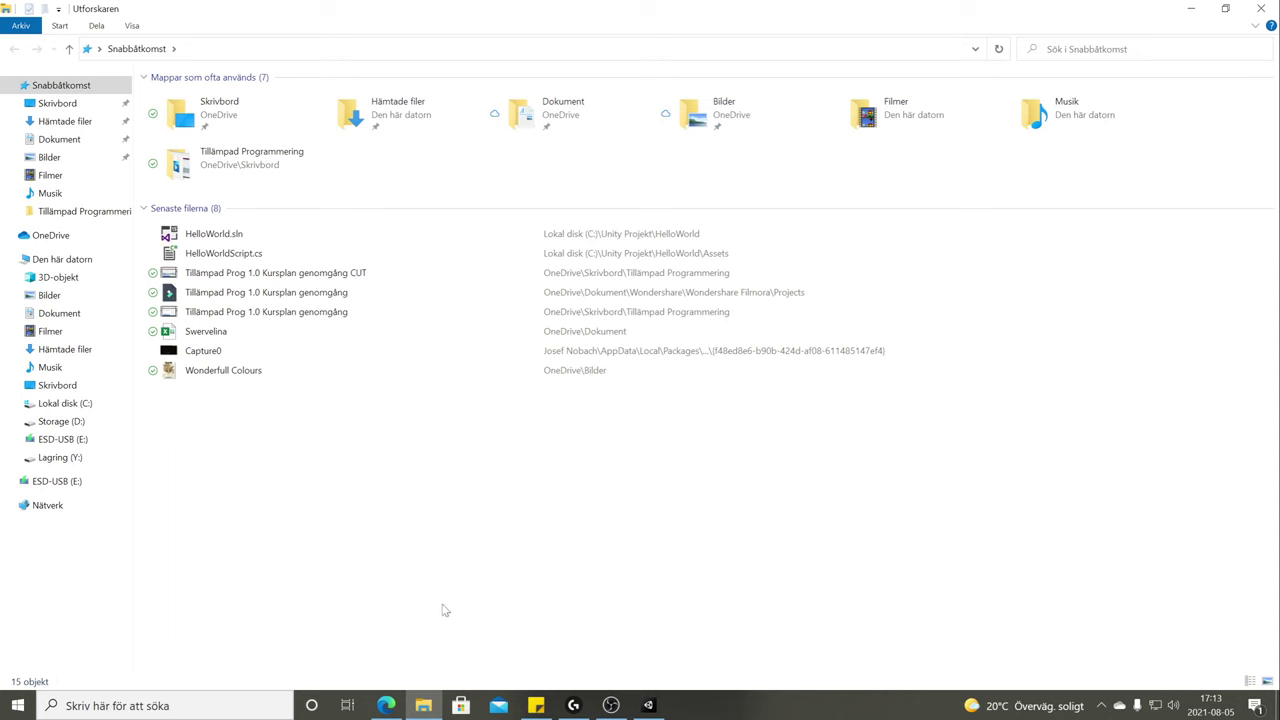
left_click_drag(506, 622, 166, 100)
left_click(300, 190)
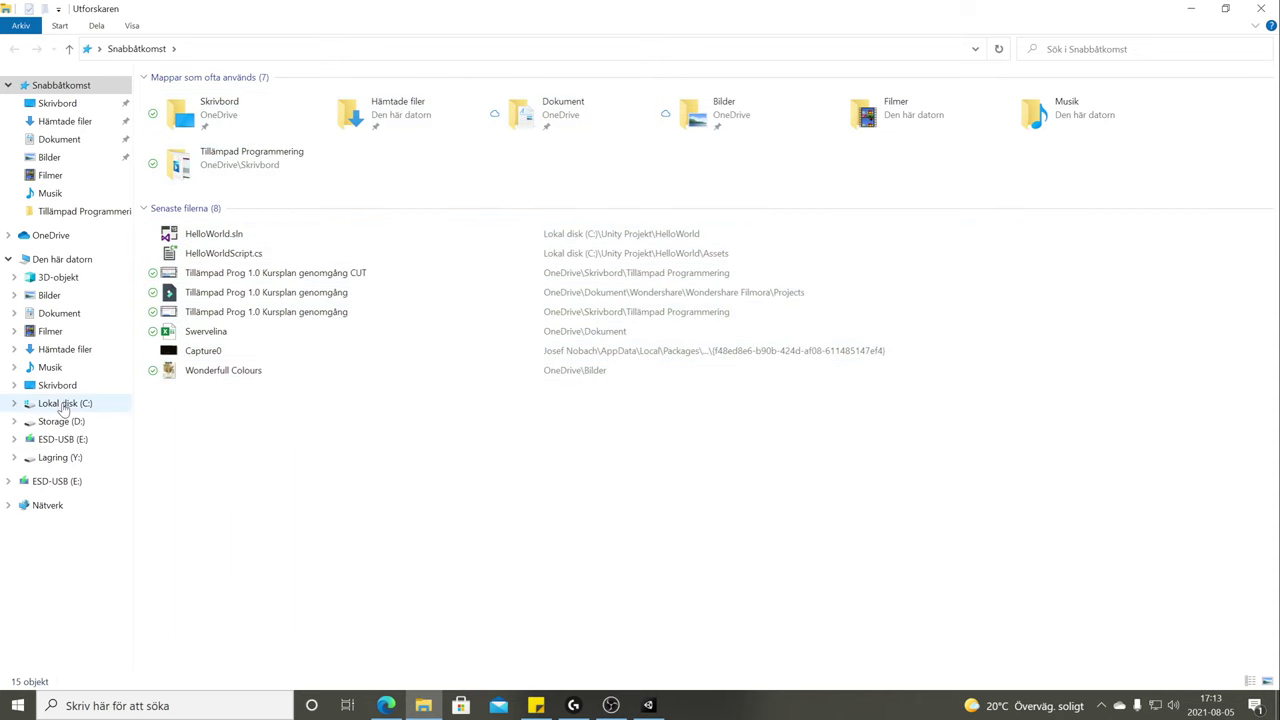
left_click(87, 402)
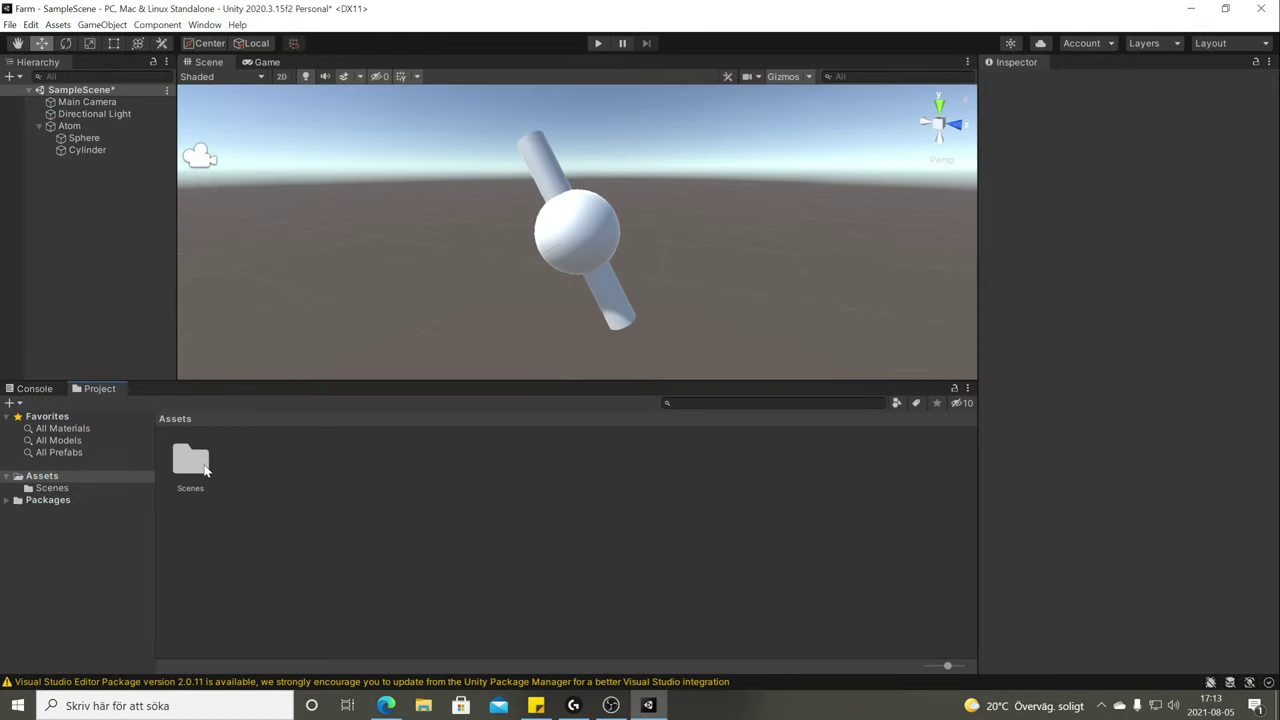
Show the project's Assets in File Explorer, select all folders inside Farm, reveal the full folder path and return to Unity.
right_click(328, 463)
left_click(320, 461)
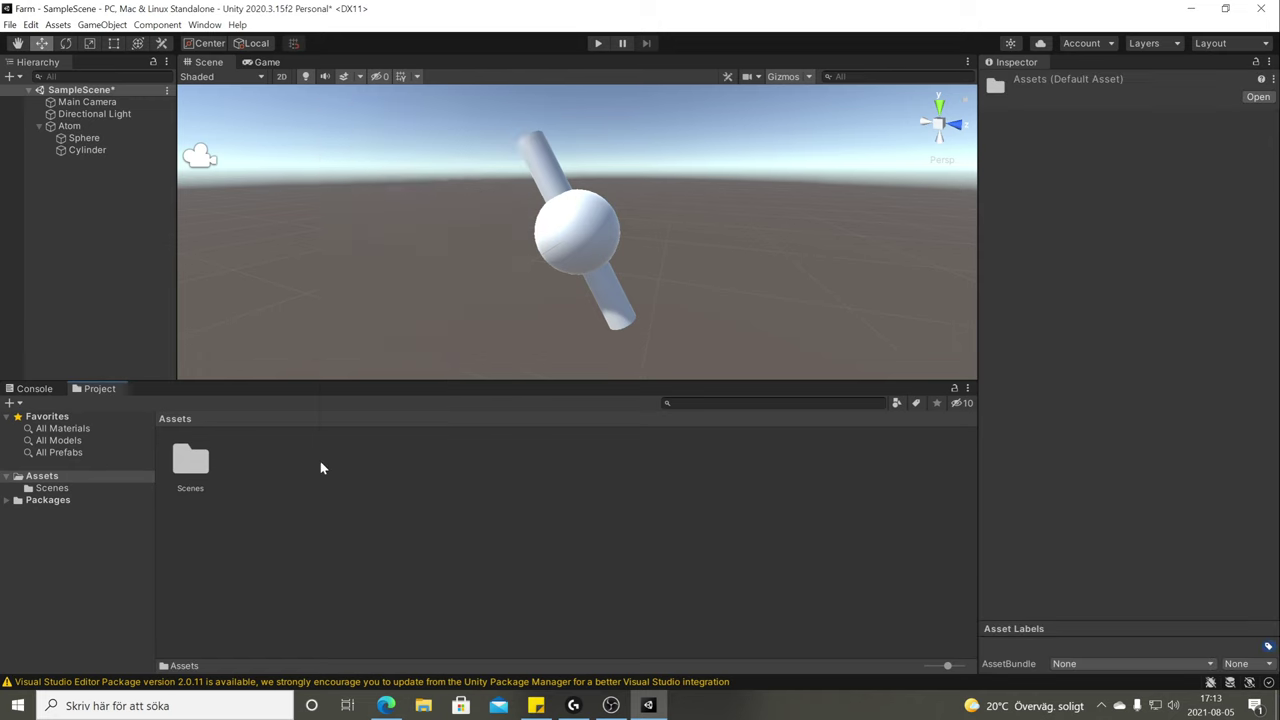
right_click(320, 464)
left_click(404, 124)
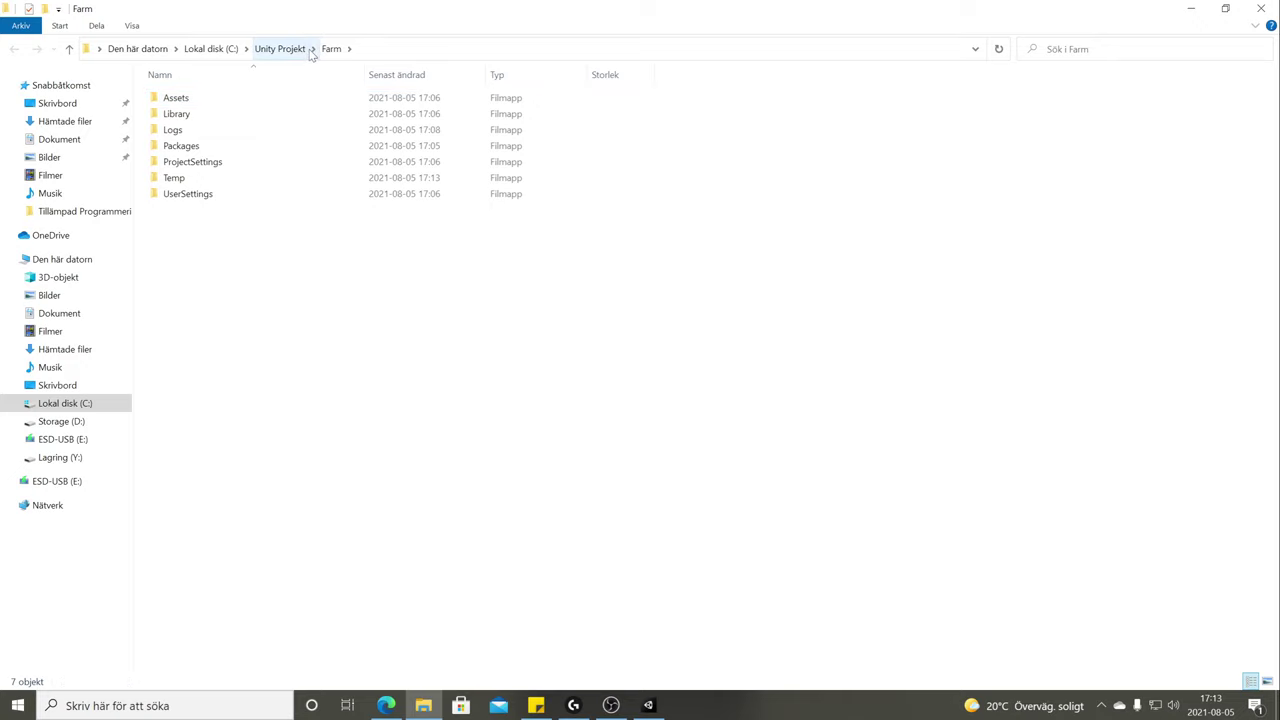
left_click_drag(496, 434, 160, 88)
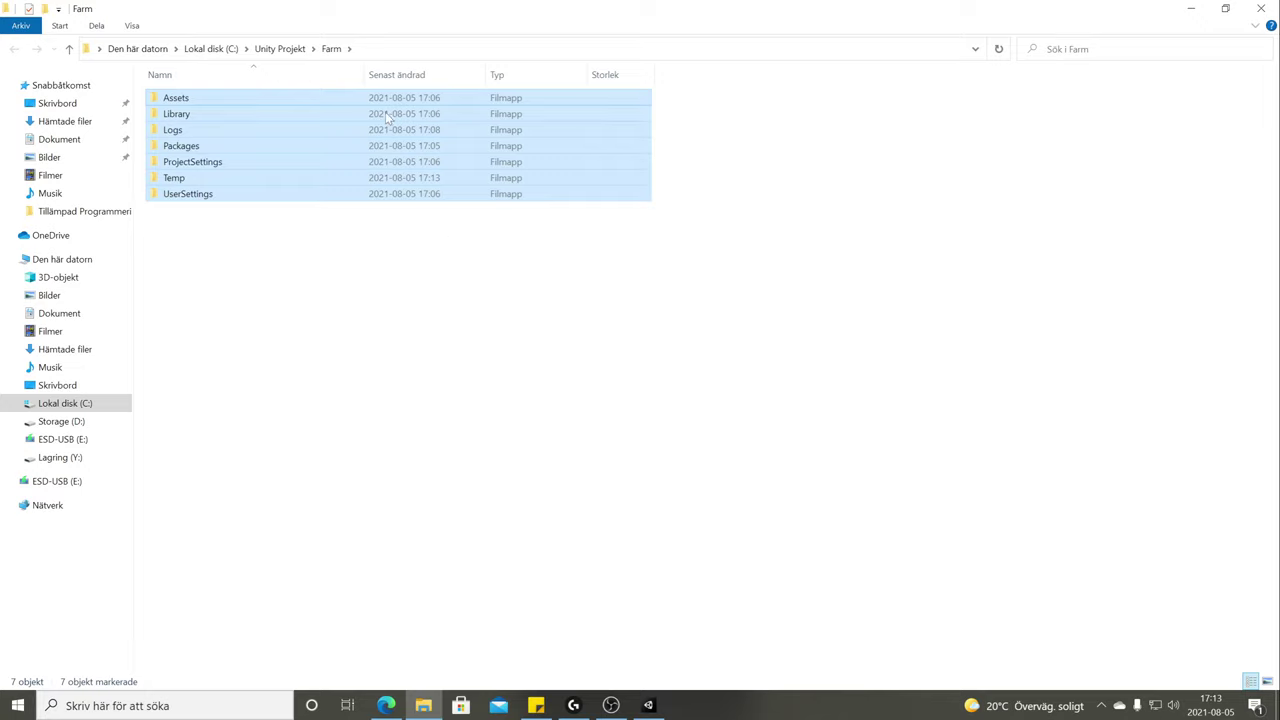
left_click(396, 50)
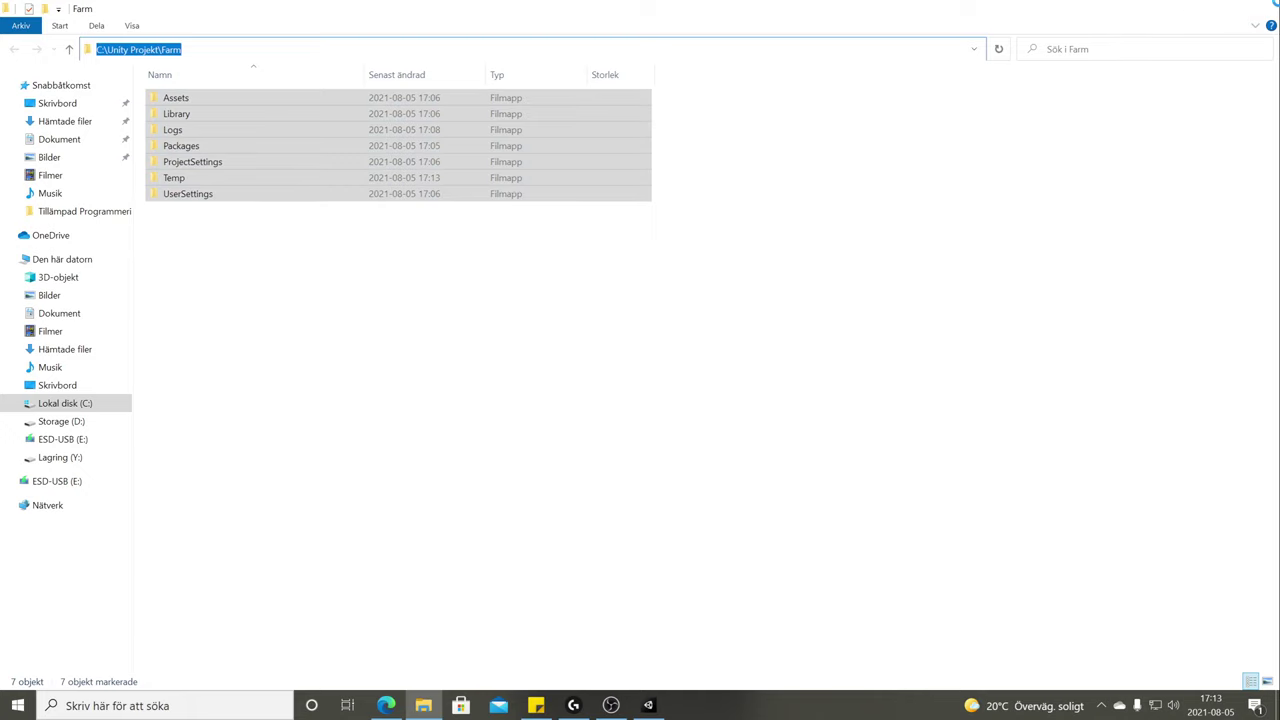
key("alt+Tab")
Open the Scenes folder in the project's Assets, select its SampleScene asset and clear the selection.
left_click(190, 462)
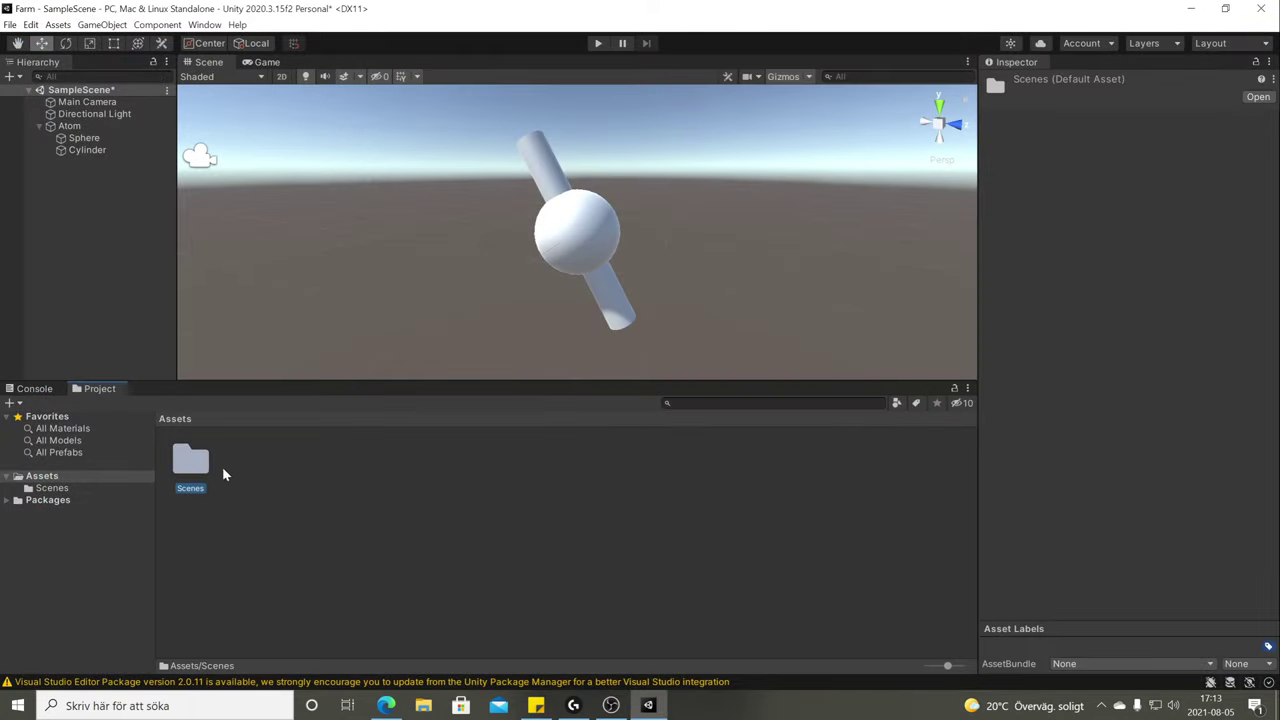
left_click(313, 547)
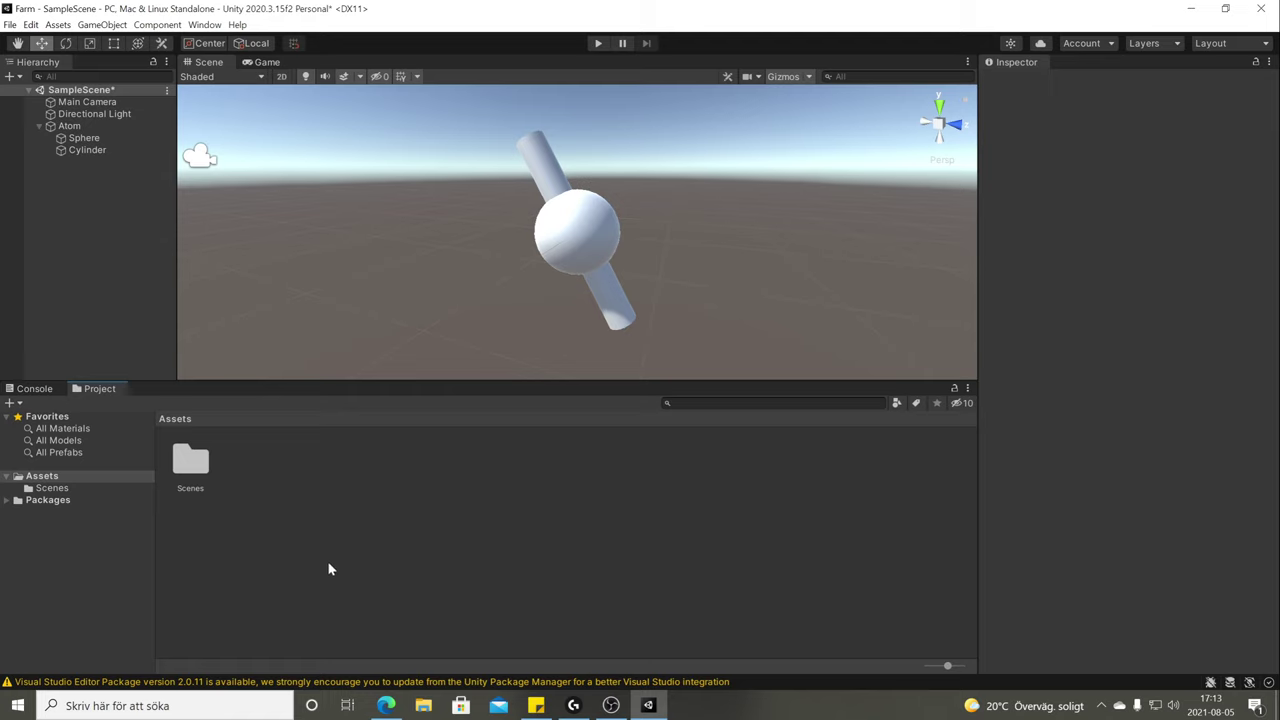
key("ctrl+f")
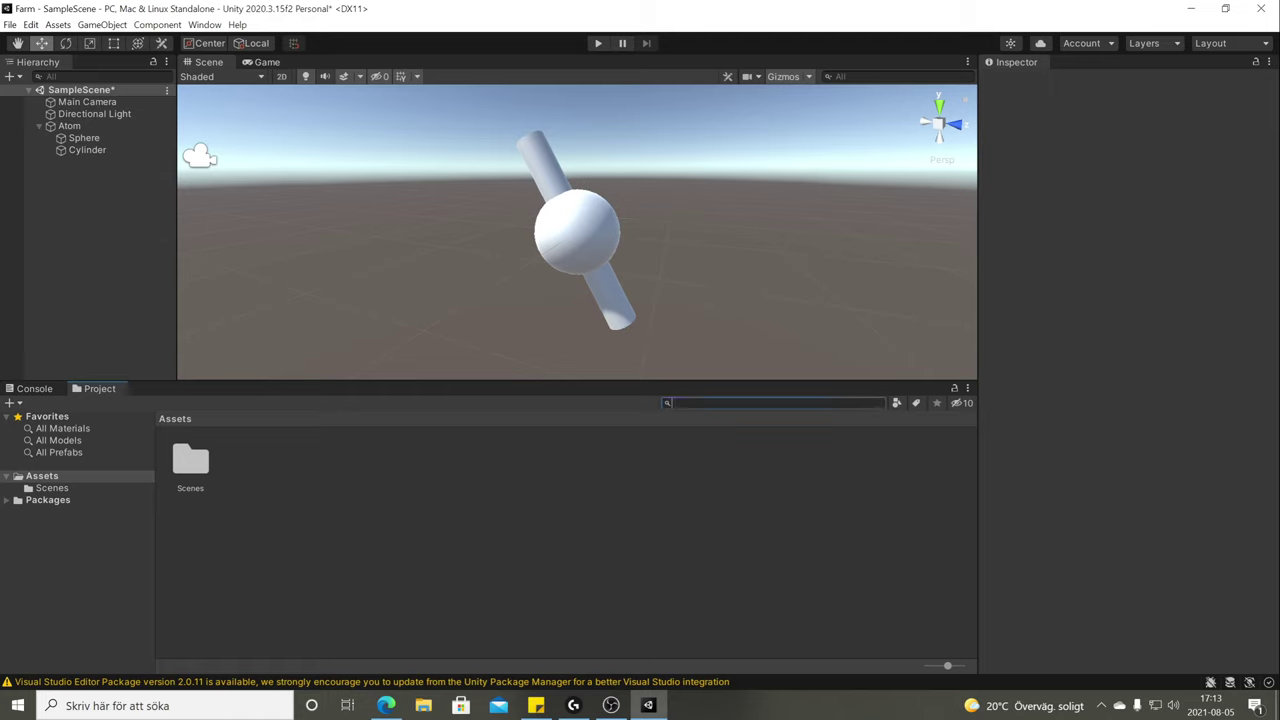
double_click(198, 478)
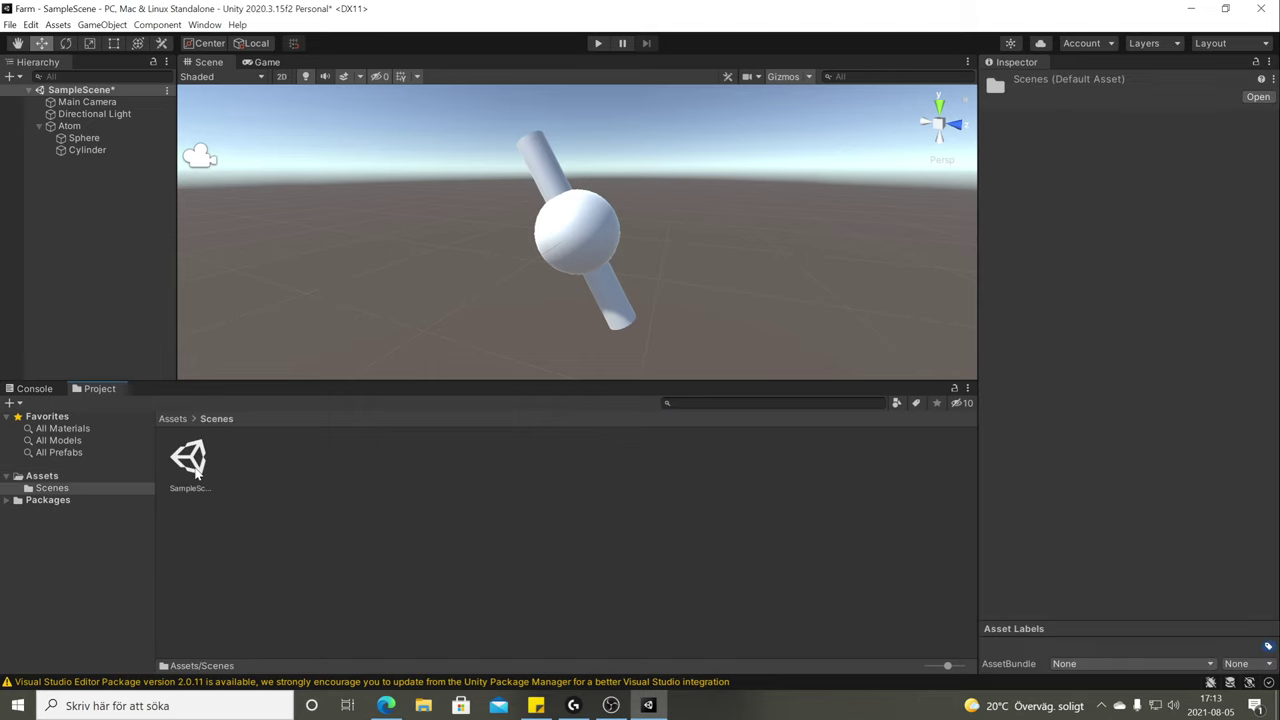
left_click(199, 488)
left_click(311, 491)
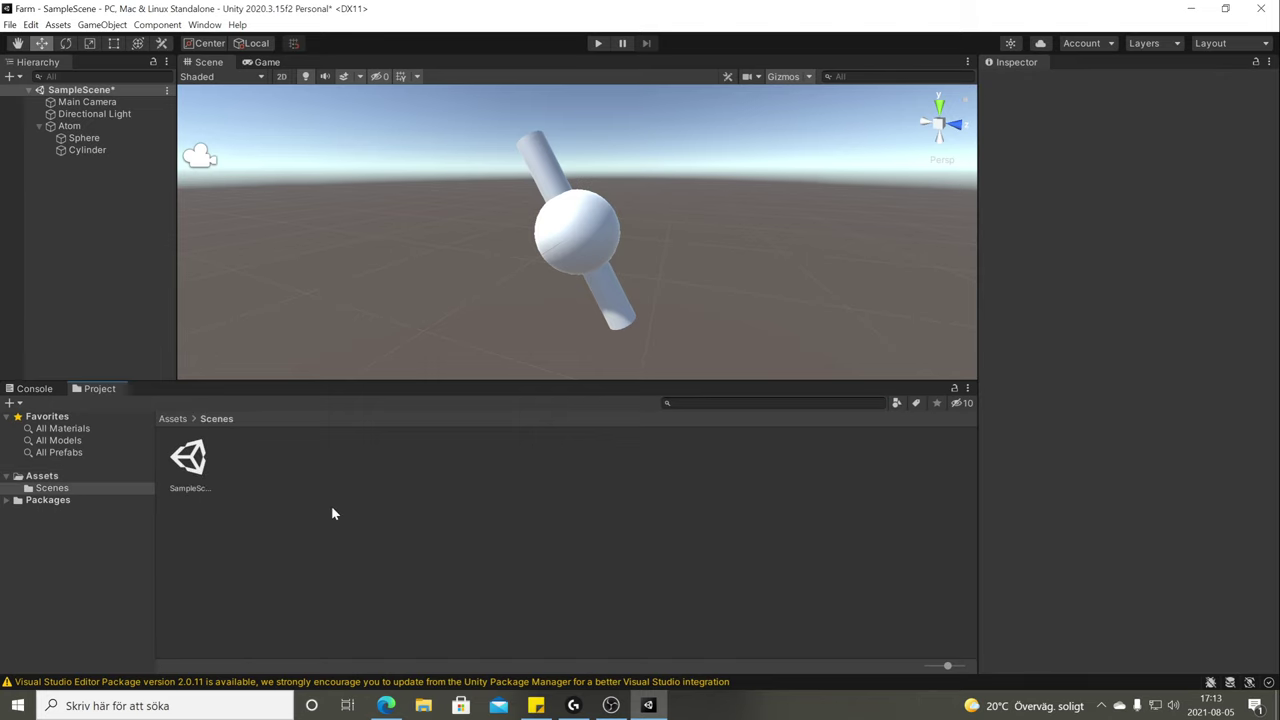
Create a material named Skin in the Scenes folder and deselect it.
right_click(333, 513)
mouse_move(400, 153)
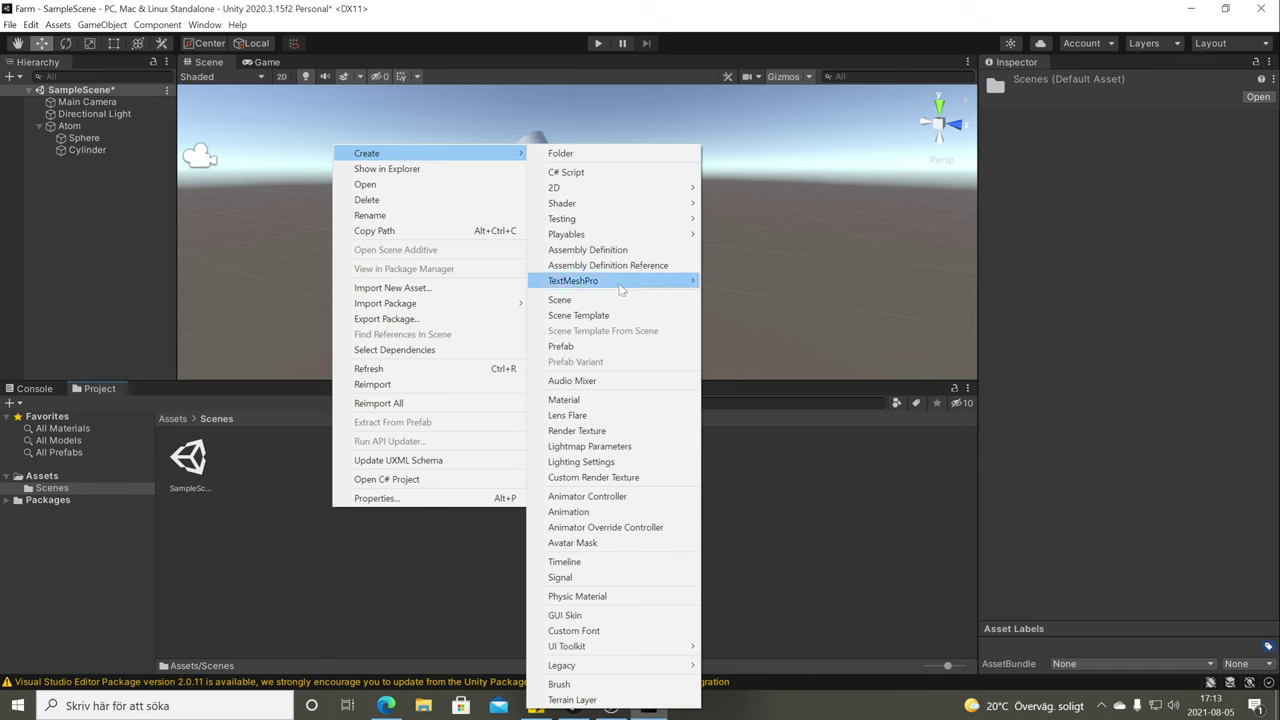
left_click(565, 399)
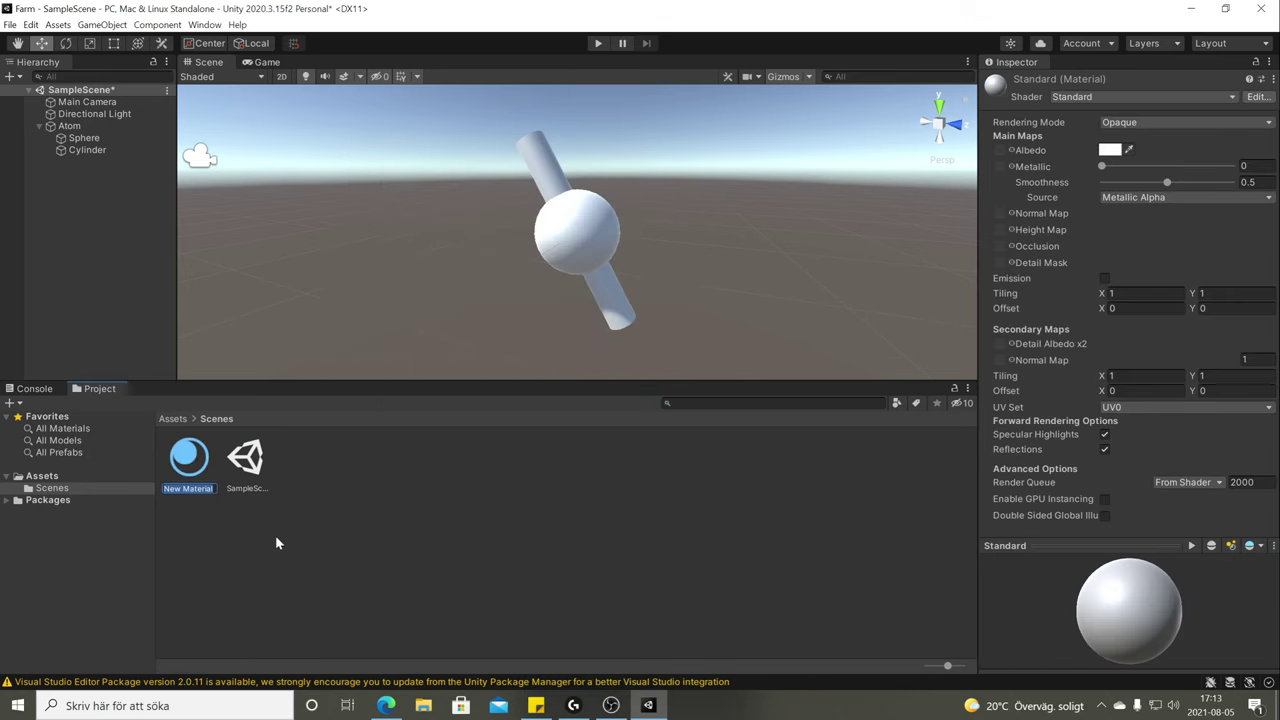
type("Skin")
key("Return")
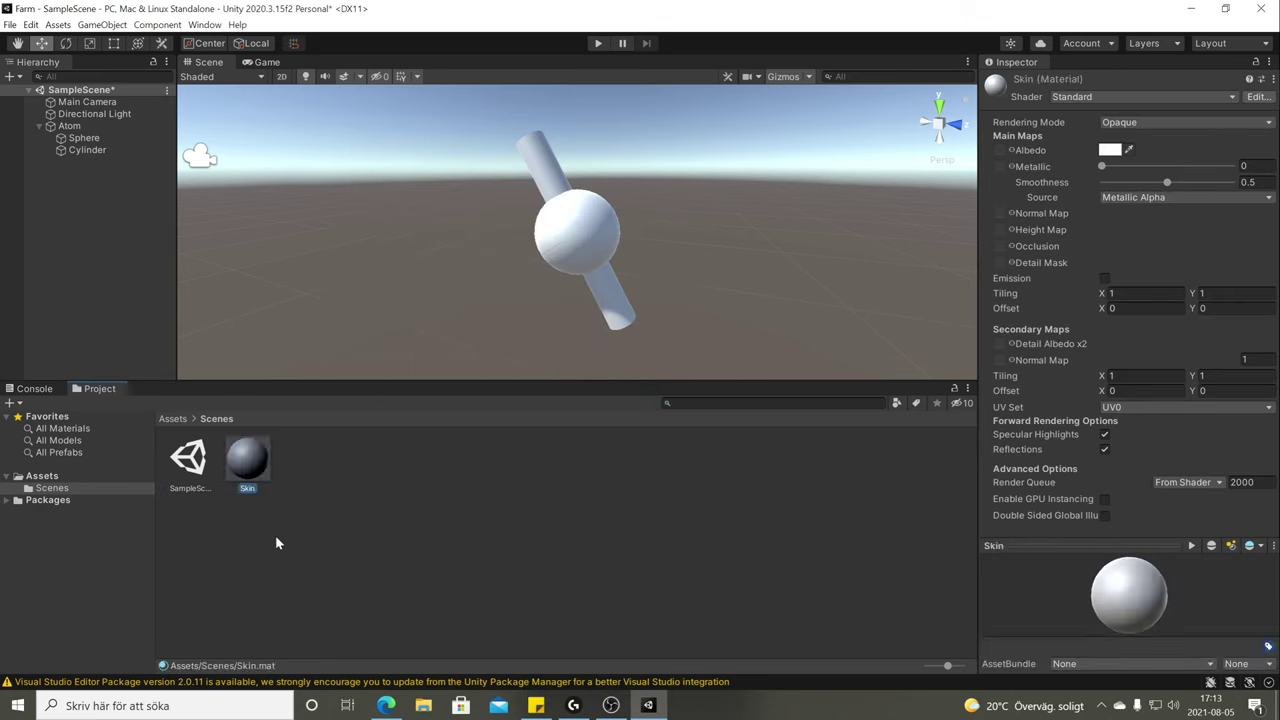
left_click(276, 541)
Go back to the Assets folder, search the project for Skin and clear the search.
left_click(172, 419)
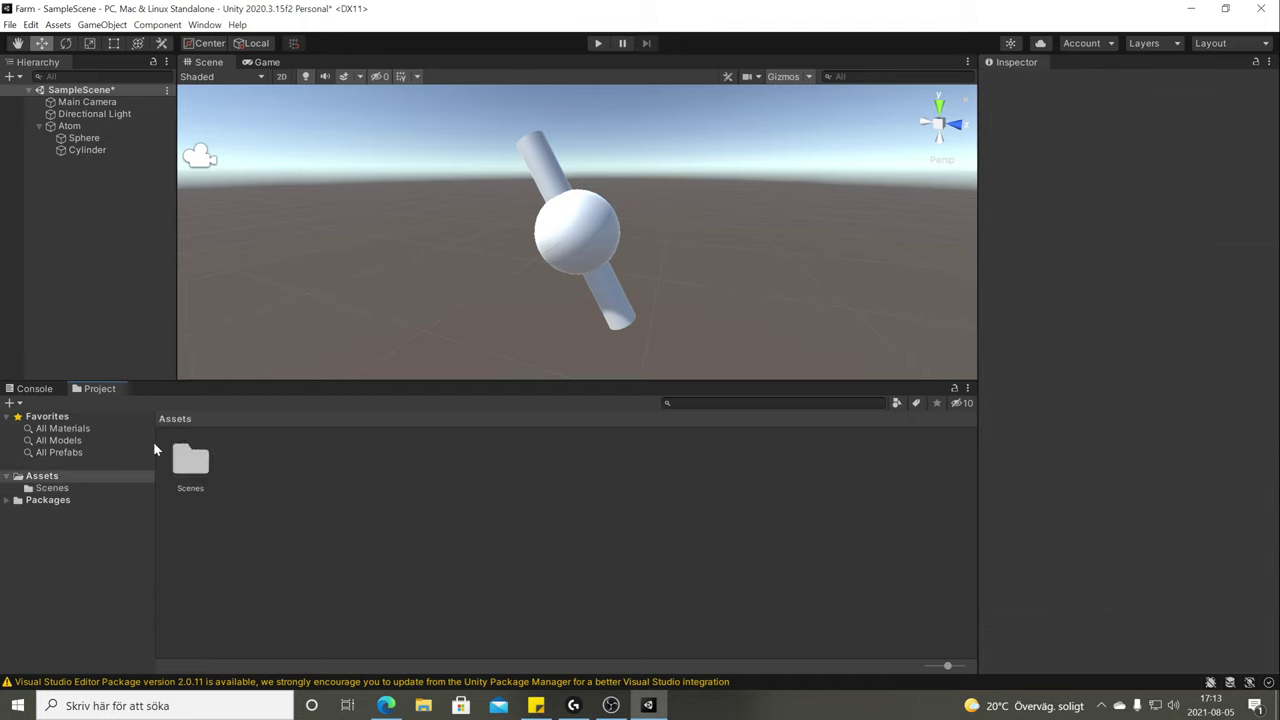
left_click(708, 403)
type("Skin")
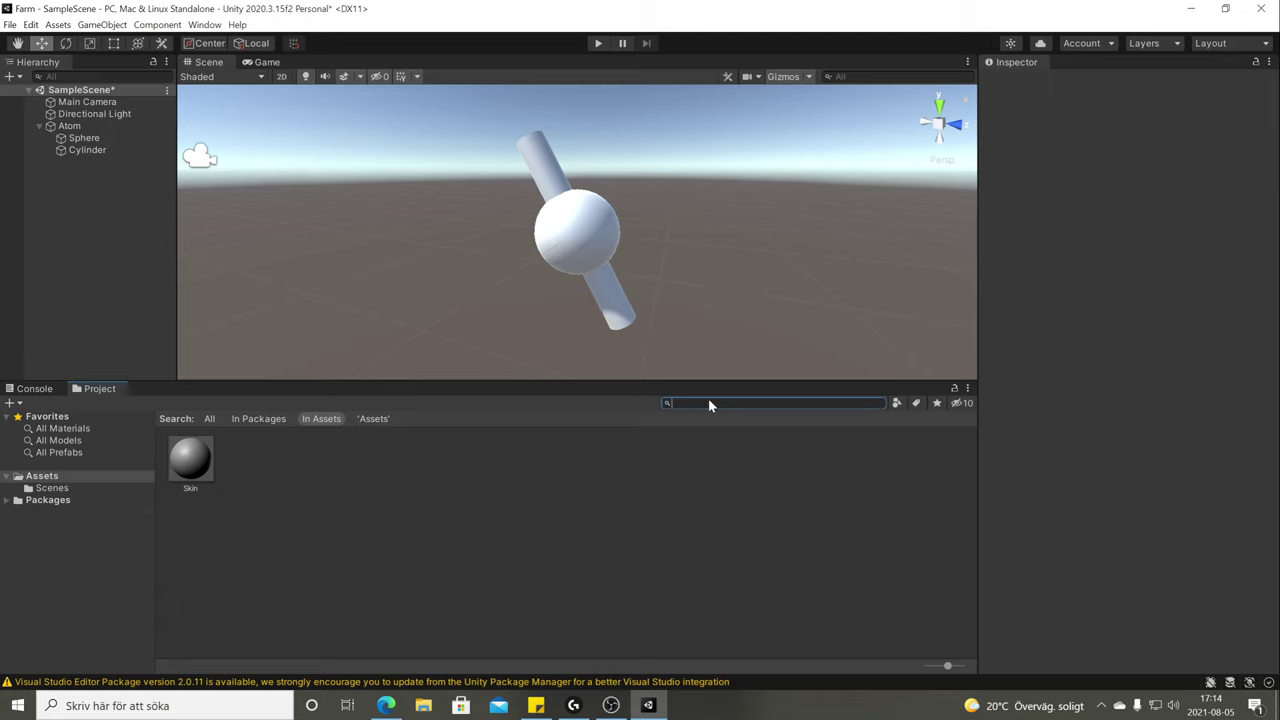
left_click(88, 76)
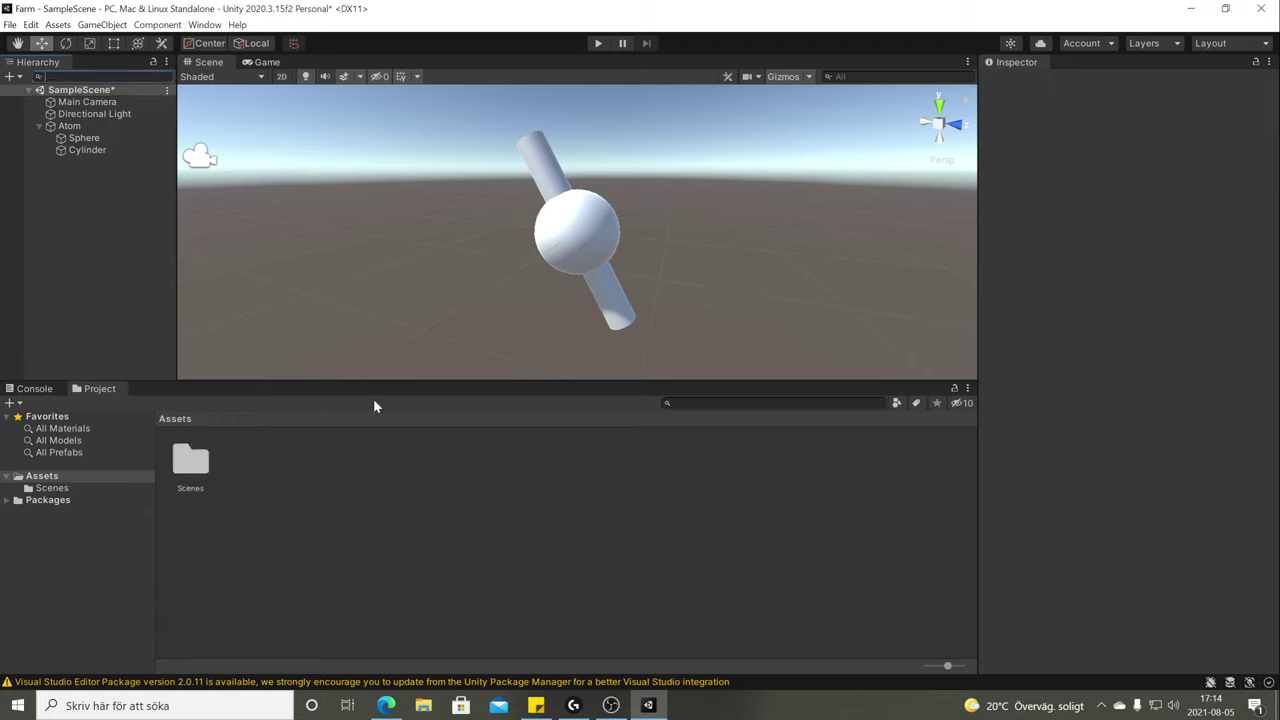
left_click(745, 404)
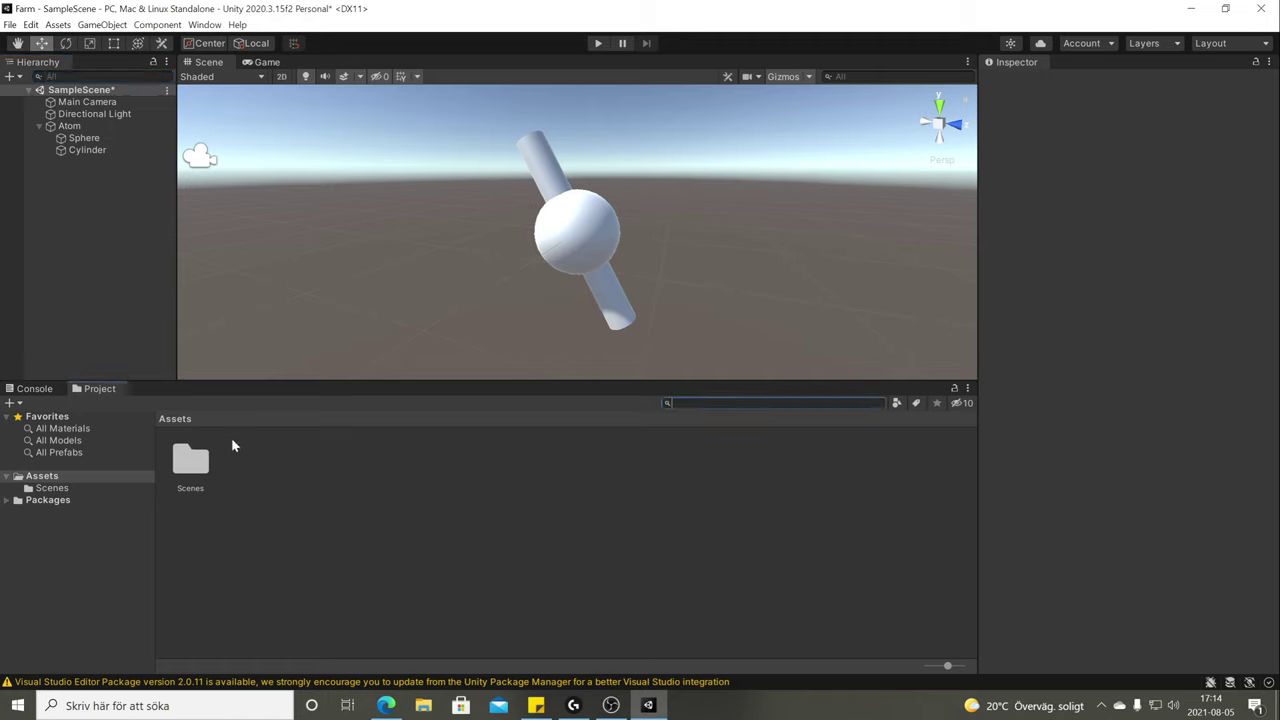
Delete the Skin material from the Scenes folder, confirm the deletion and select the SampleScene asset.
double_click(193, 464)
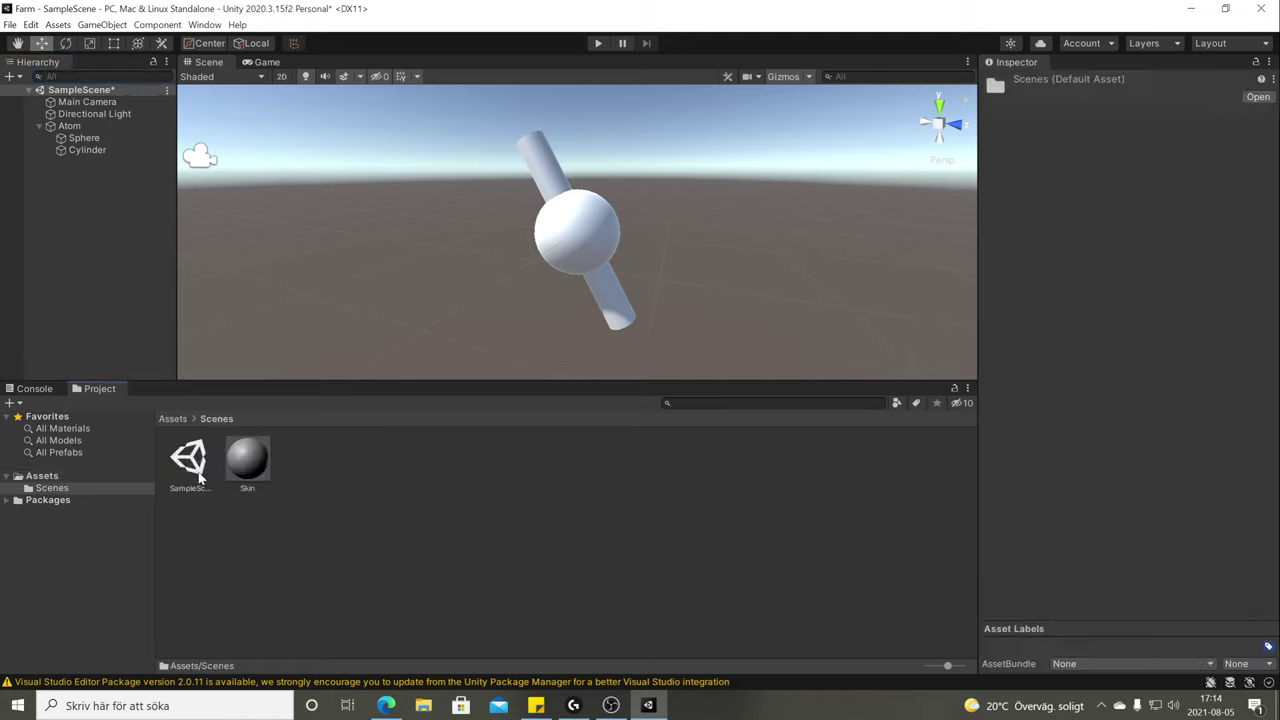
left_click(264, 462)
key("Delete")
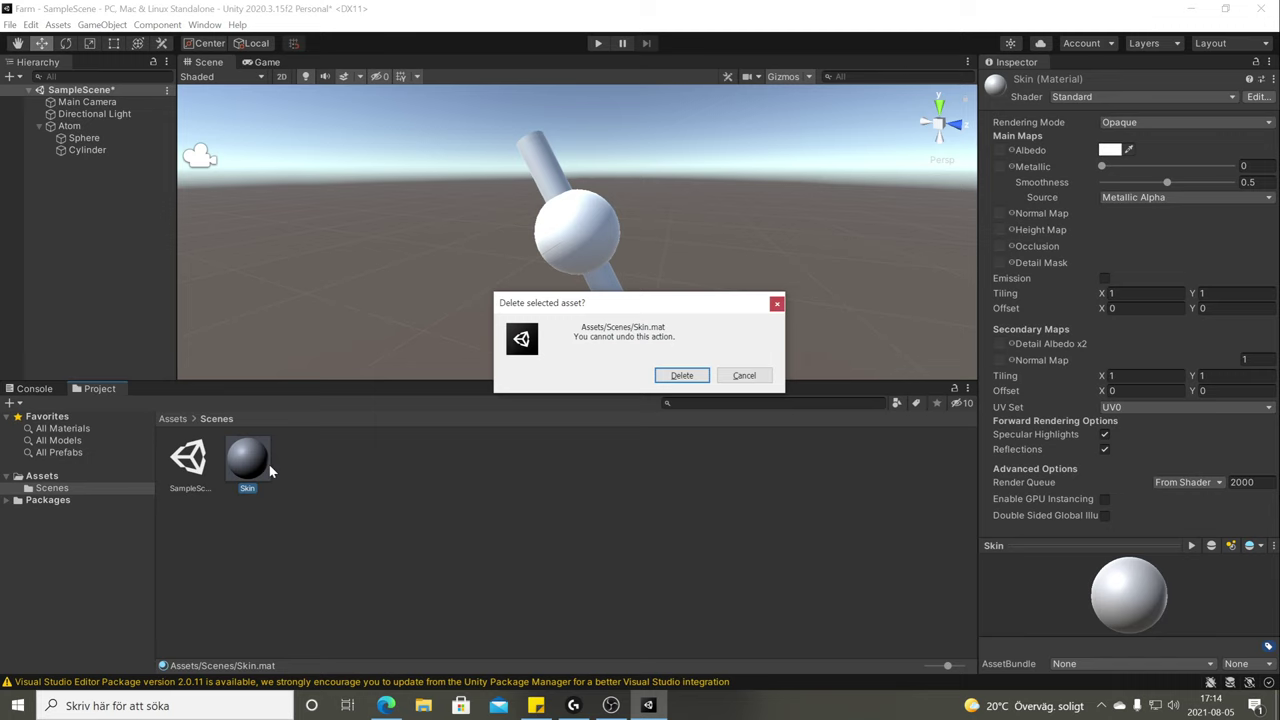
left_click(662, 376)
left_click(185, 460)
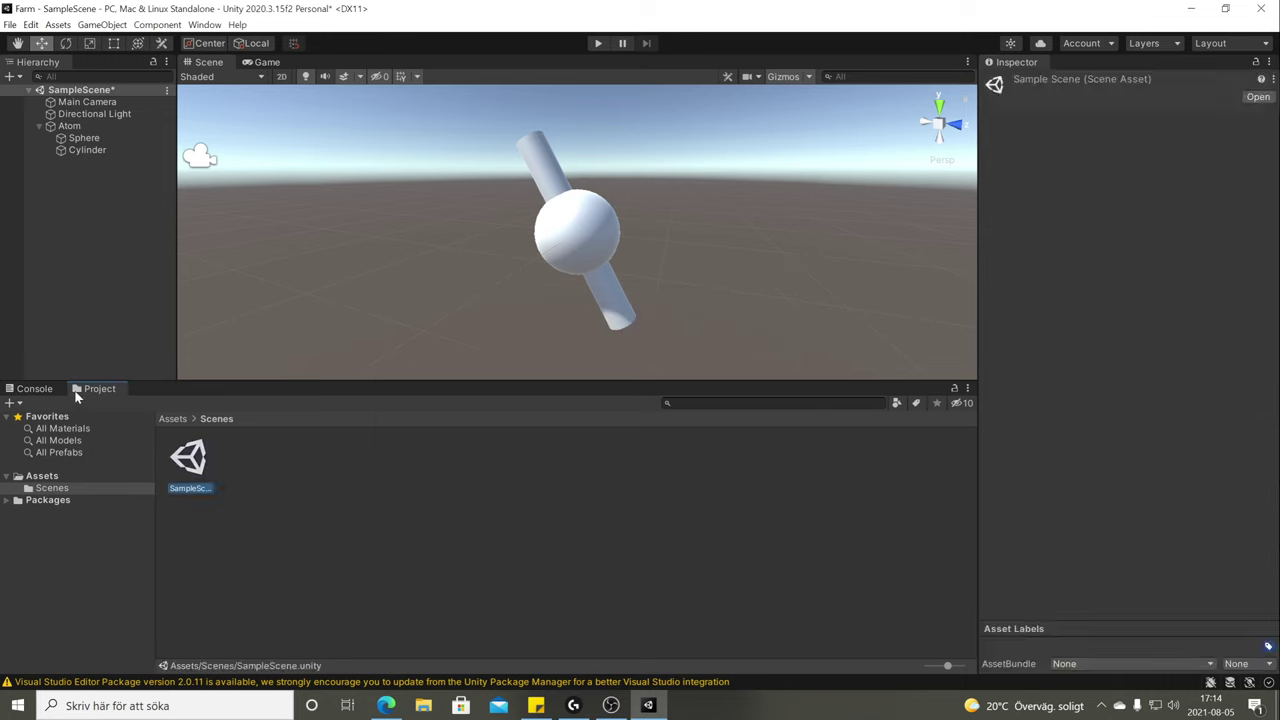
Add a new material to the Scenes folder and name it Skin.
right_click(324, 498)
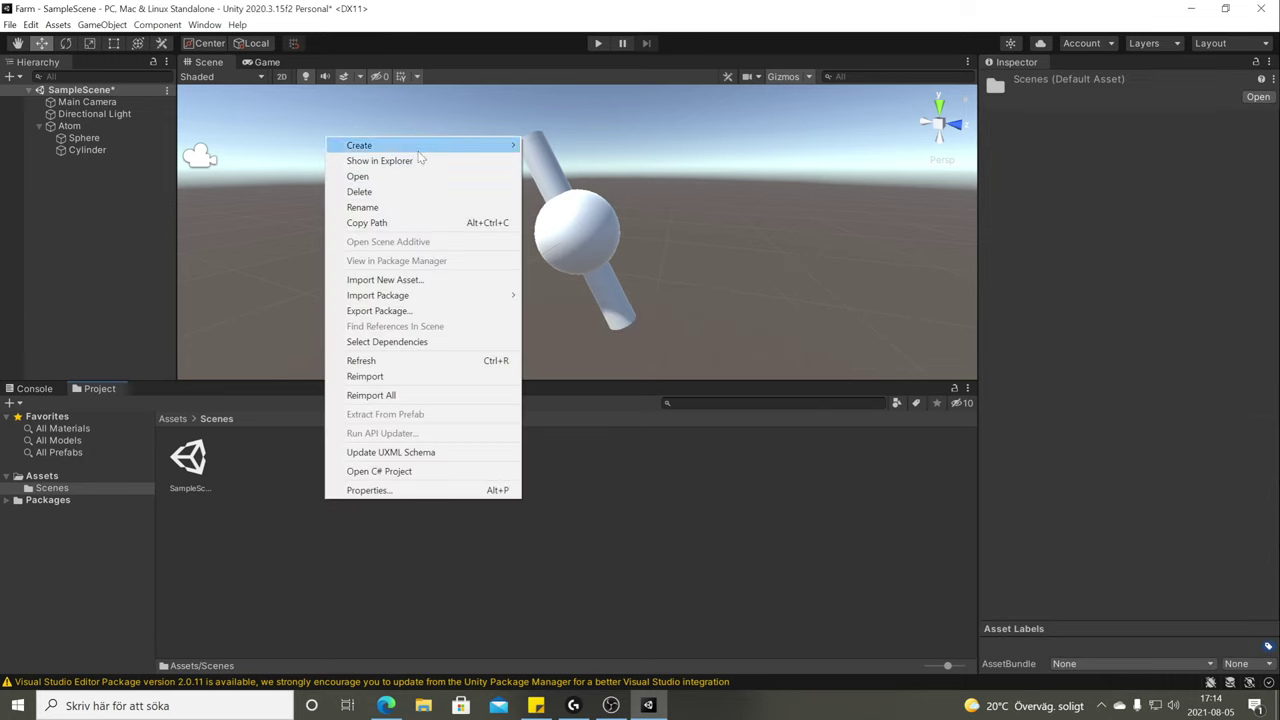
mouse_move(420, 147)
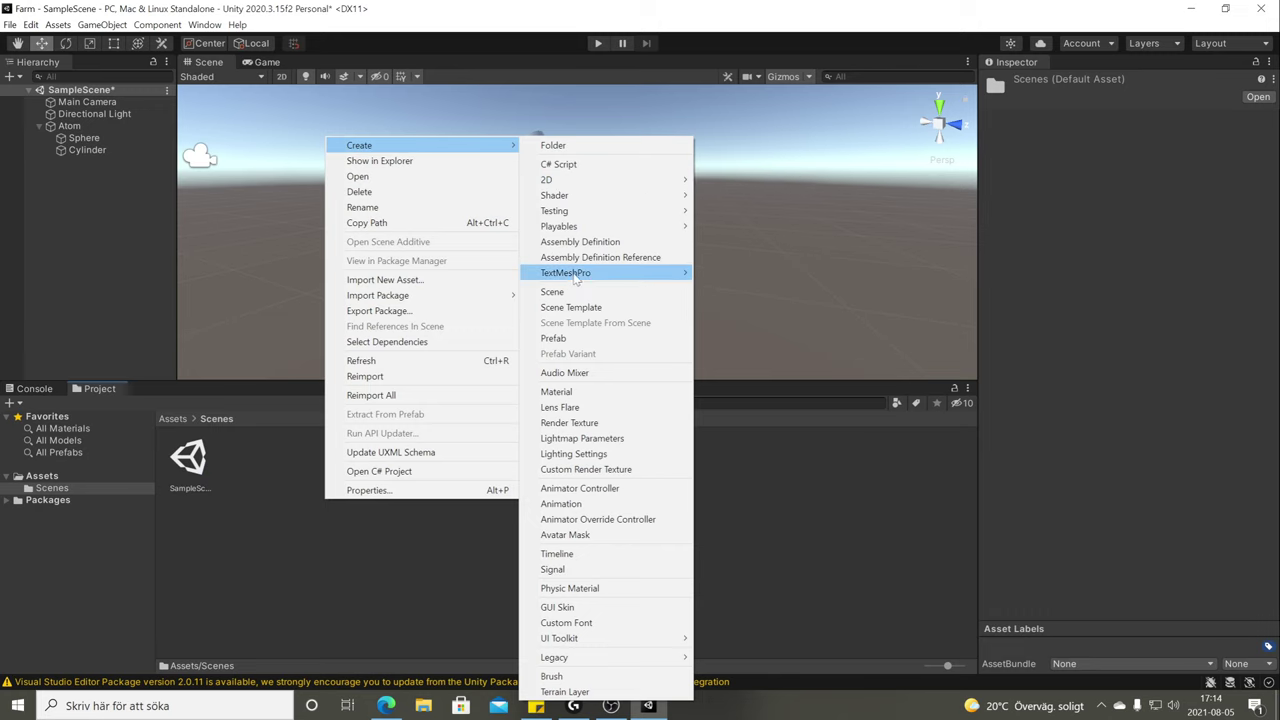
left_click(556, 391)
type("Skin")
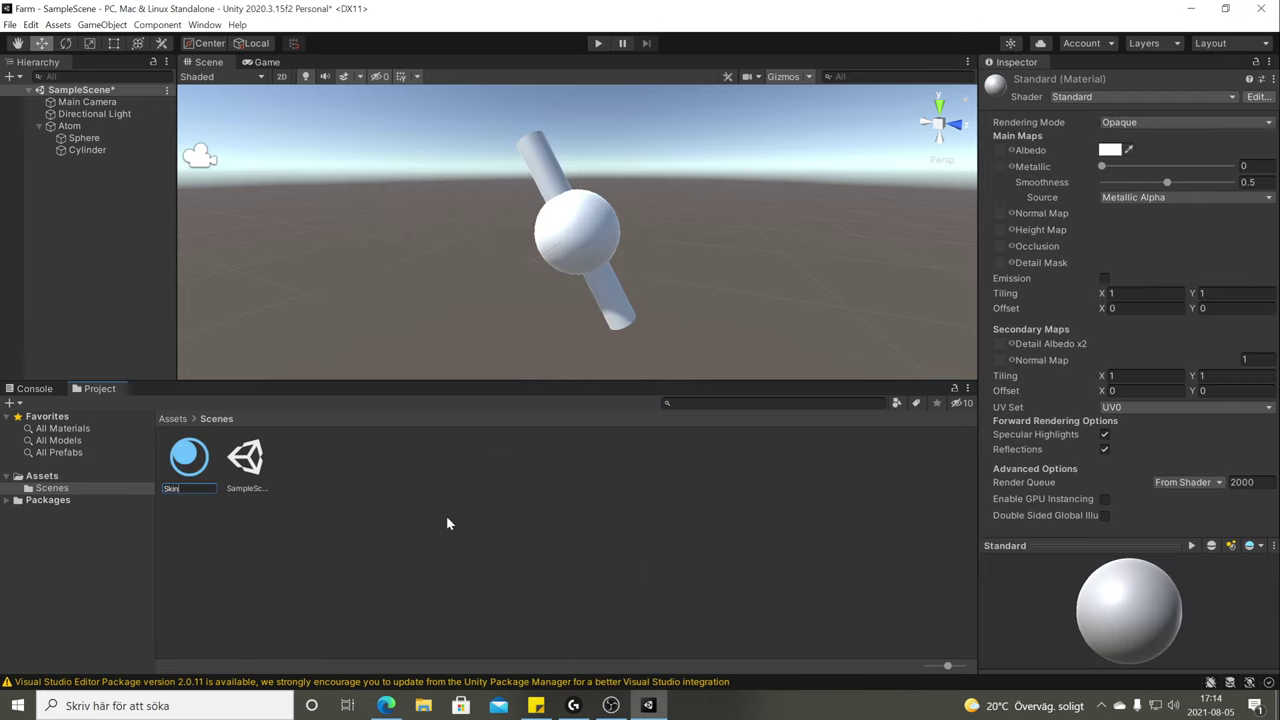
key("Return")
Show the Scenes folder in File Explorer, open it, select Skin.mat.meta and close File Explorer.
right_click(452, 516)
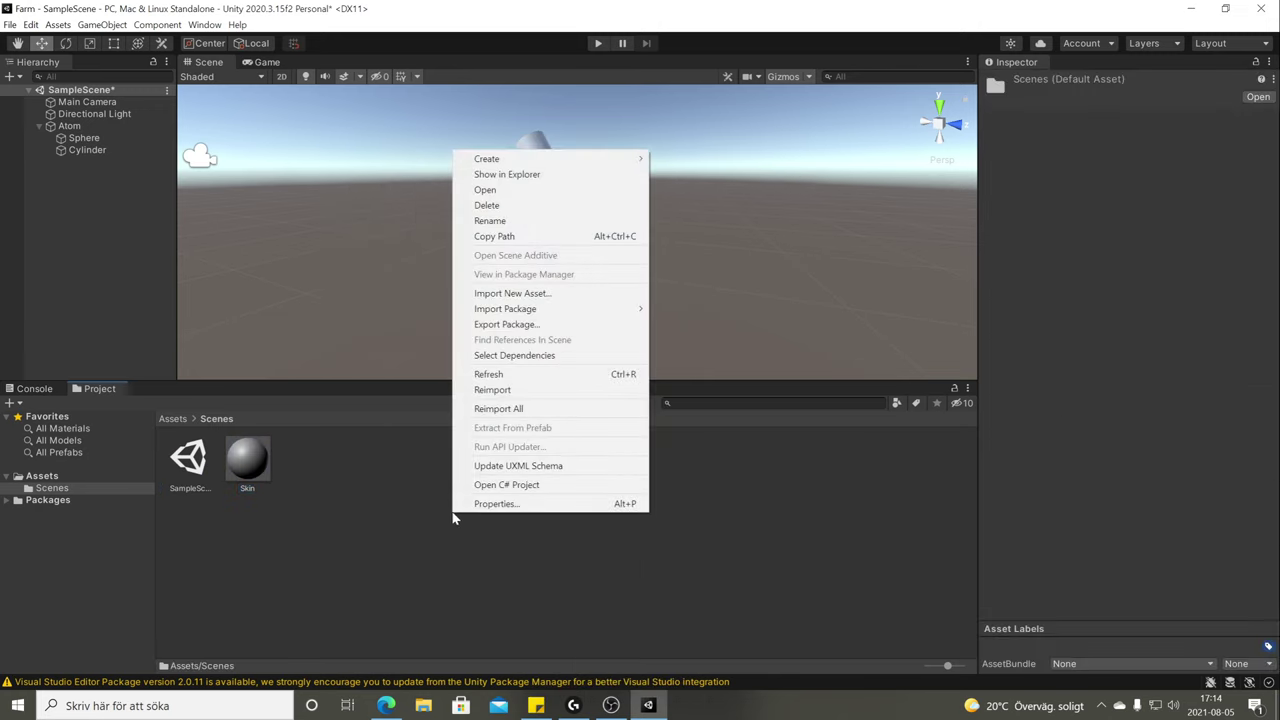
left_click(507, 174)
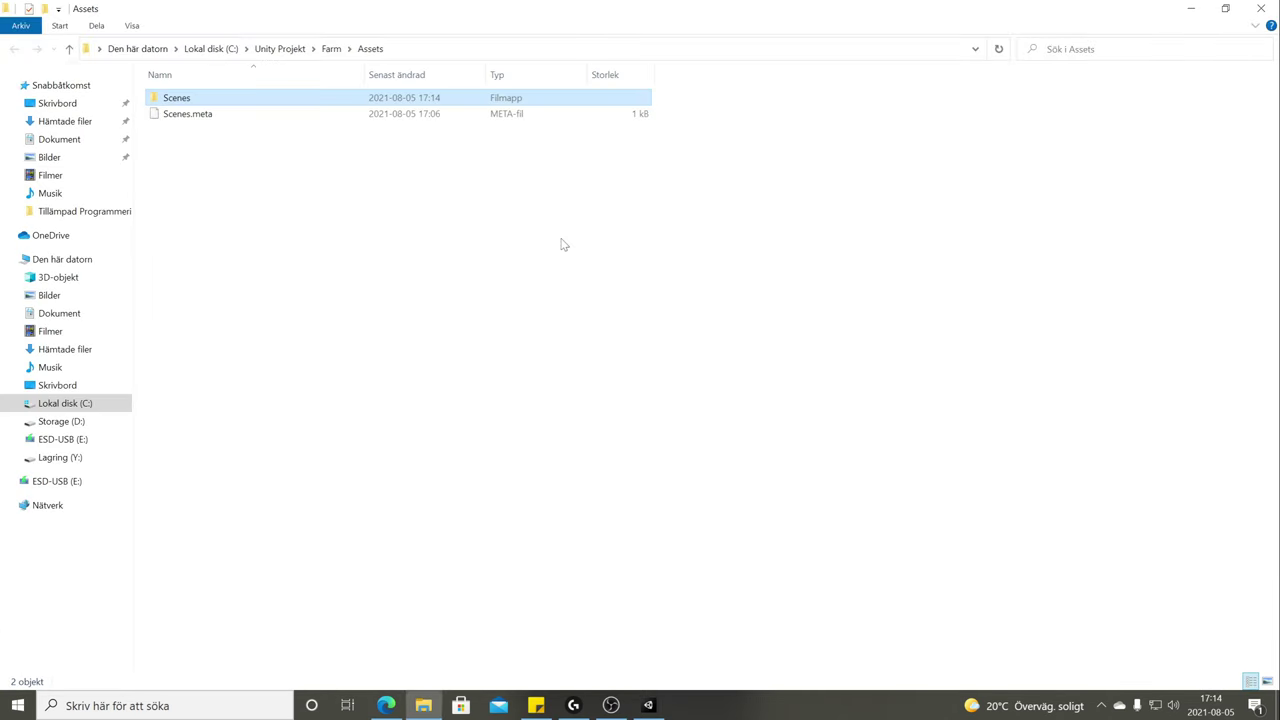
double_click(185, 98)
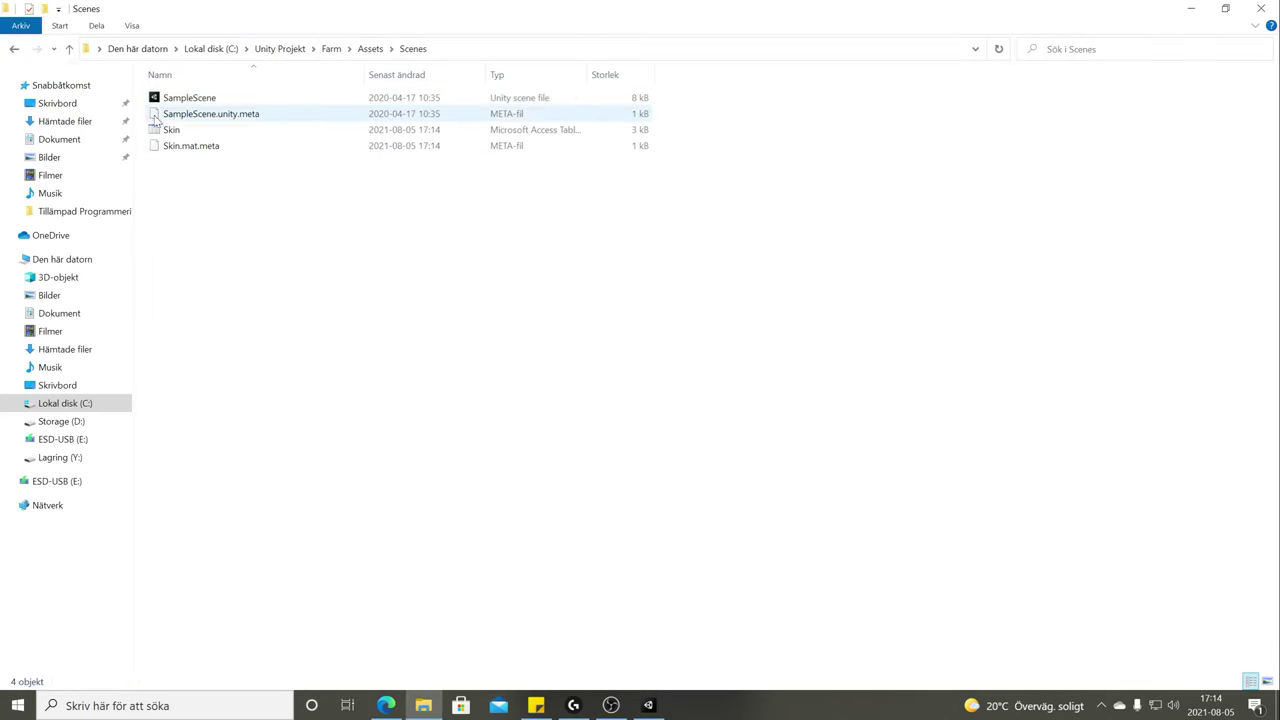
left_click(197, 145)
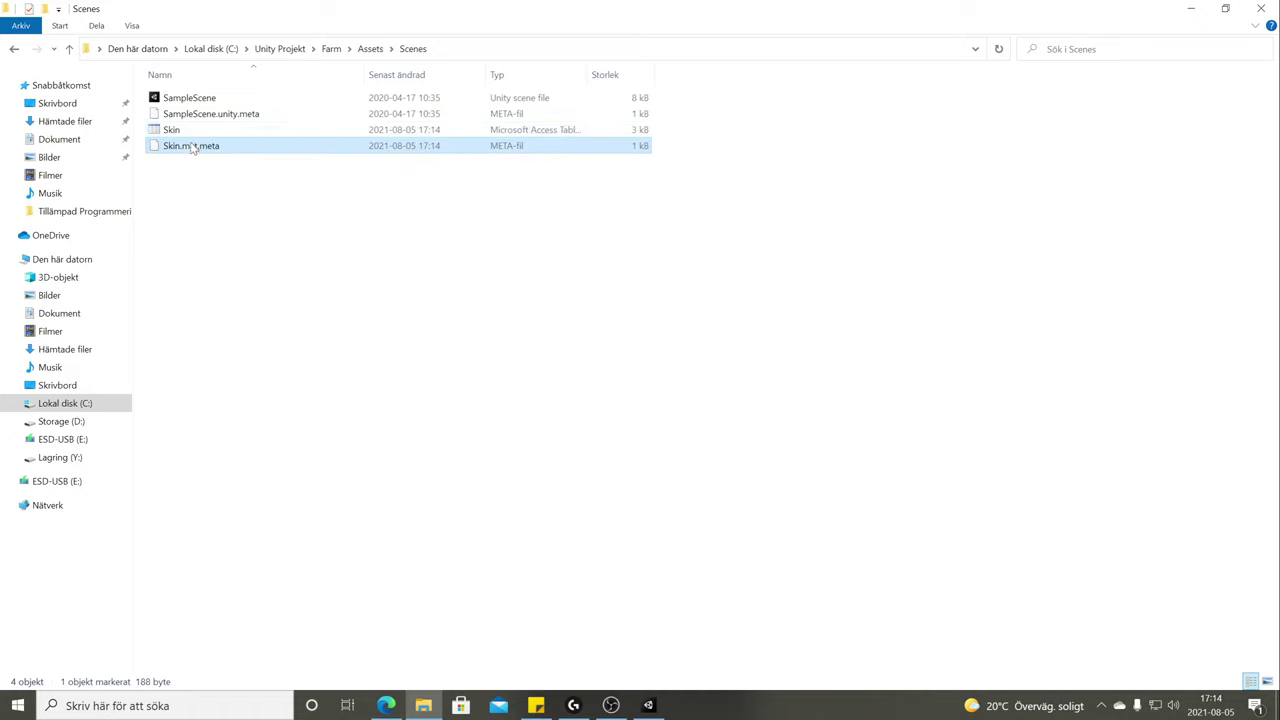
left_click(1261, 8)
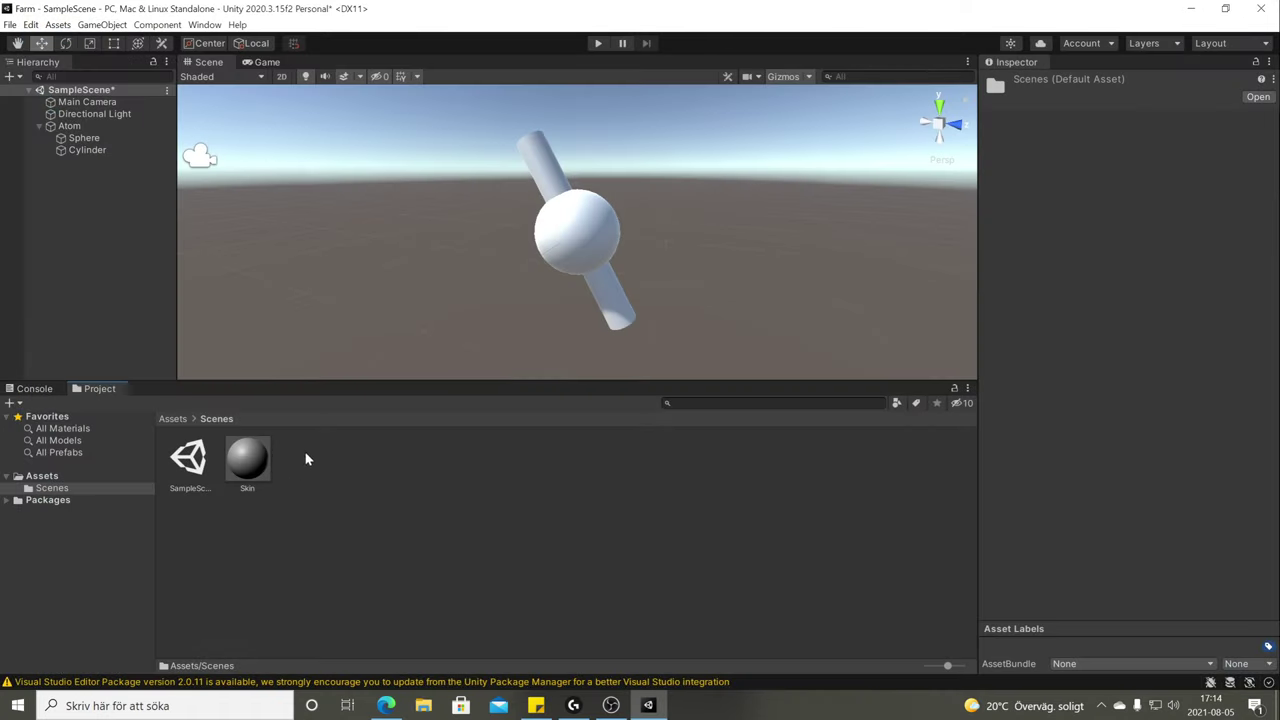
Delete the Skin material from the Scenes folder and confirm the deletion.
left_click(247, 458)
key("Delete")
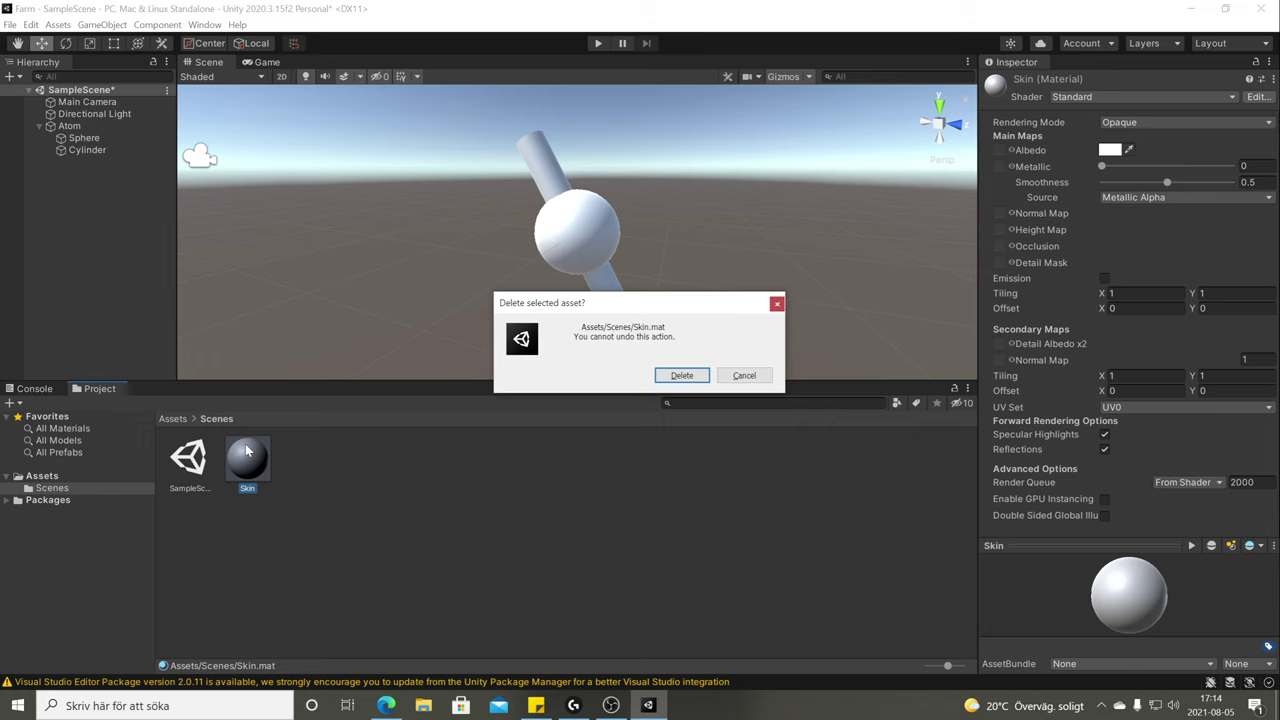
key("Return")
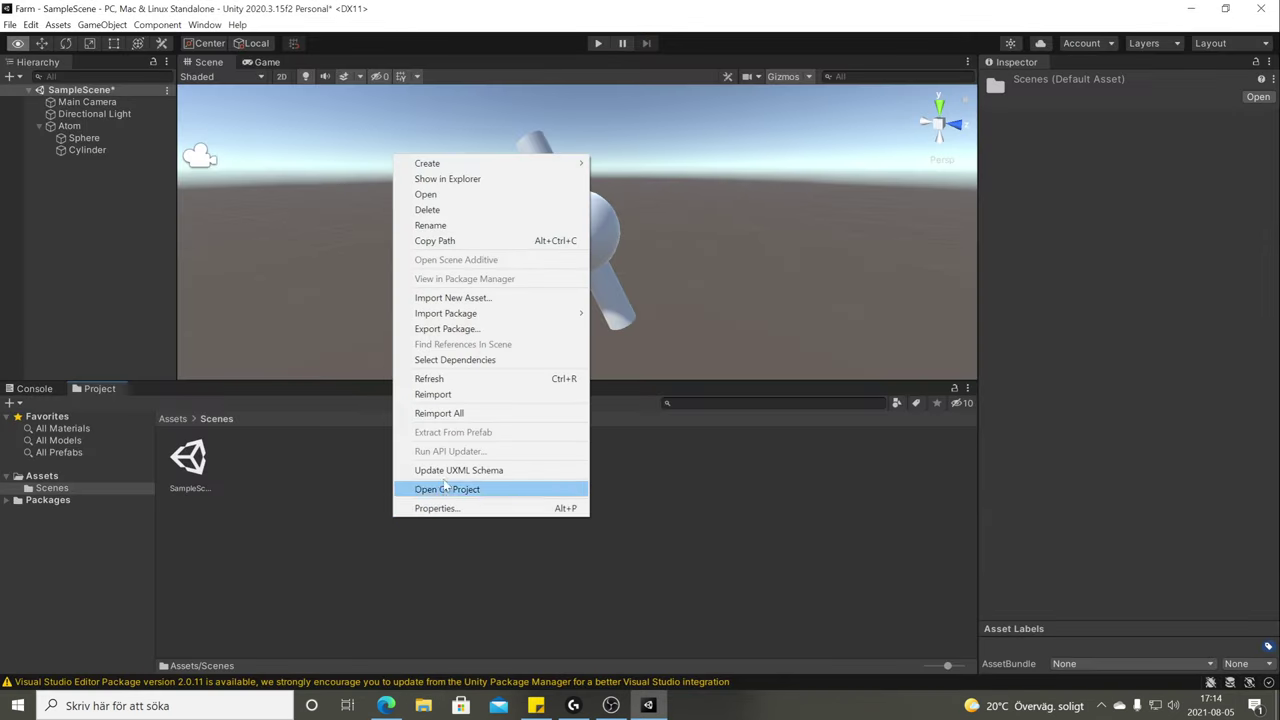
Show the Scenes folder in File Explorer, close File Explorer, then select and deselect the SampleScene asset.
right_click(393, 518)
left_click(444, 183)
left_click_drag(340, 182, 316, 280)
left_click(1261, 8)
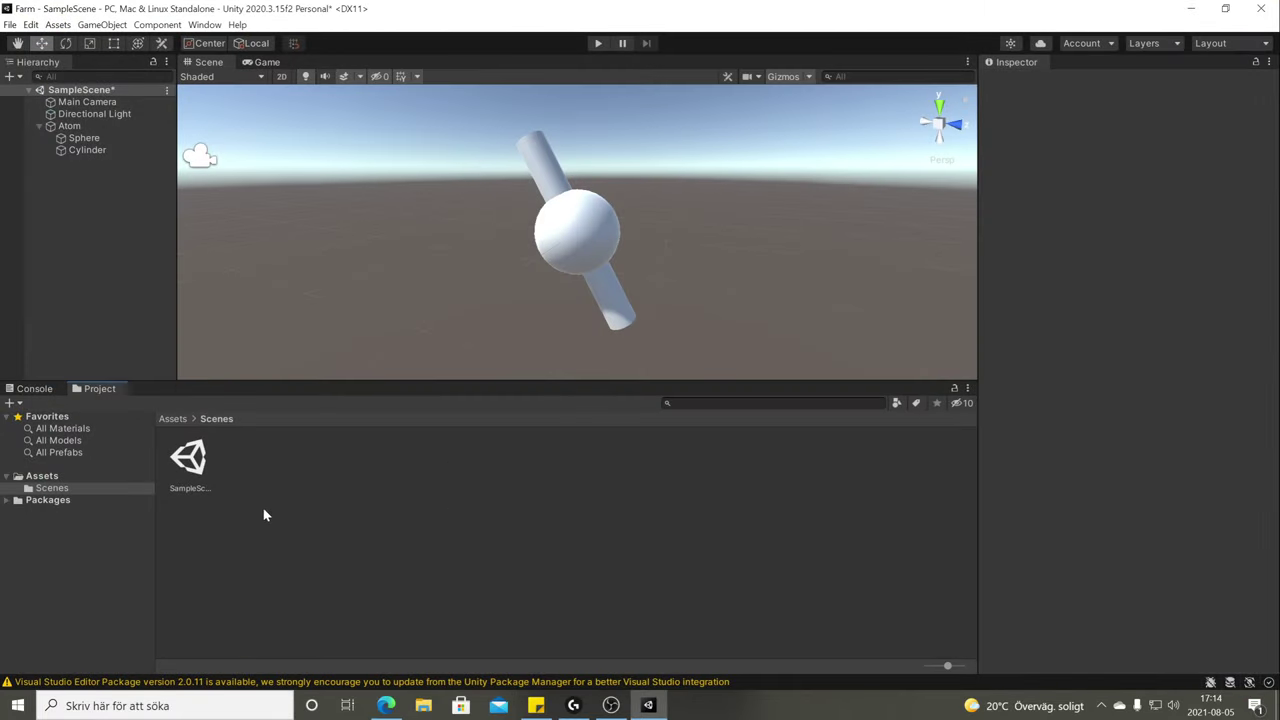
left_click(217, 489)
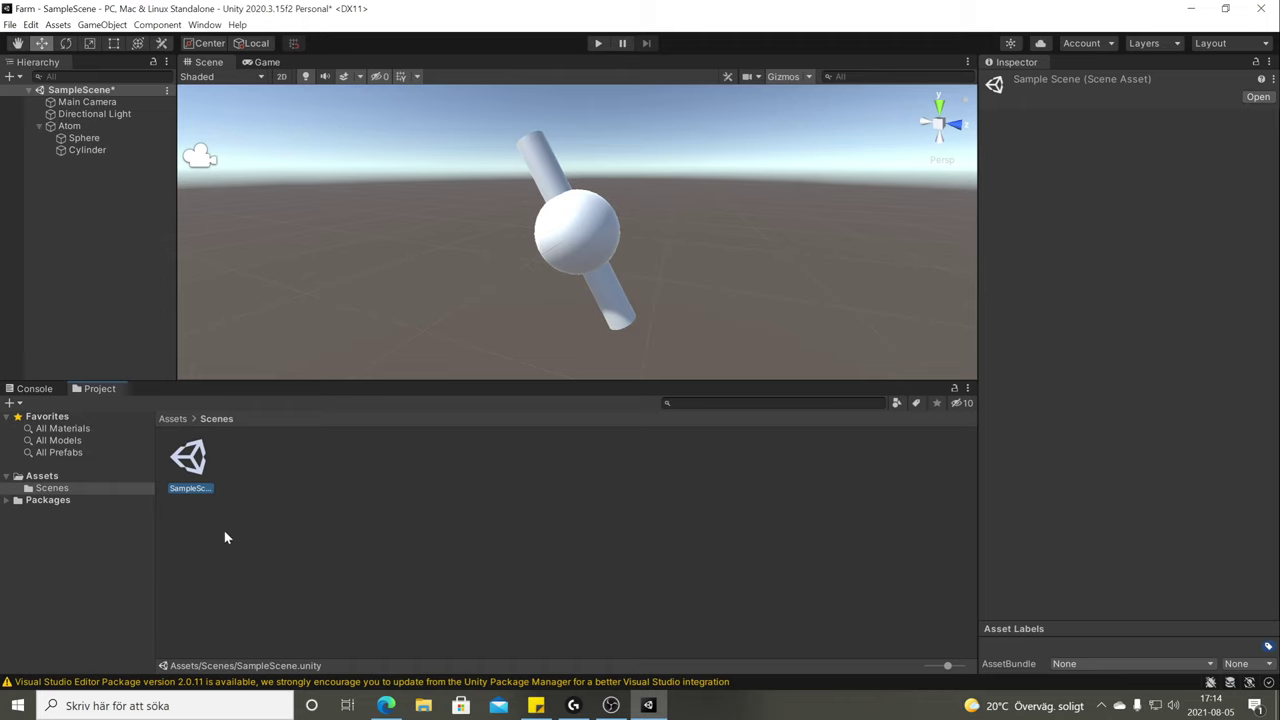
left_click(275, 540)
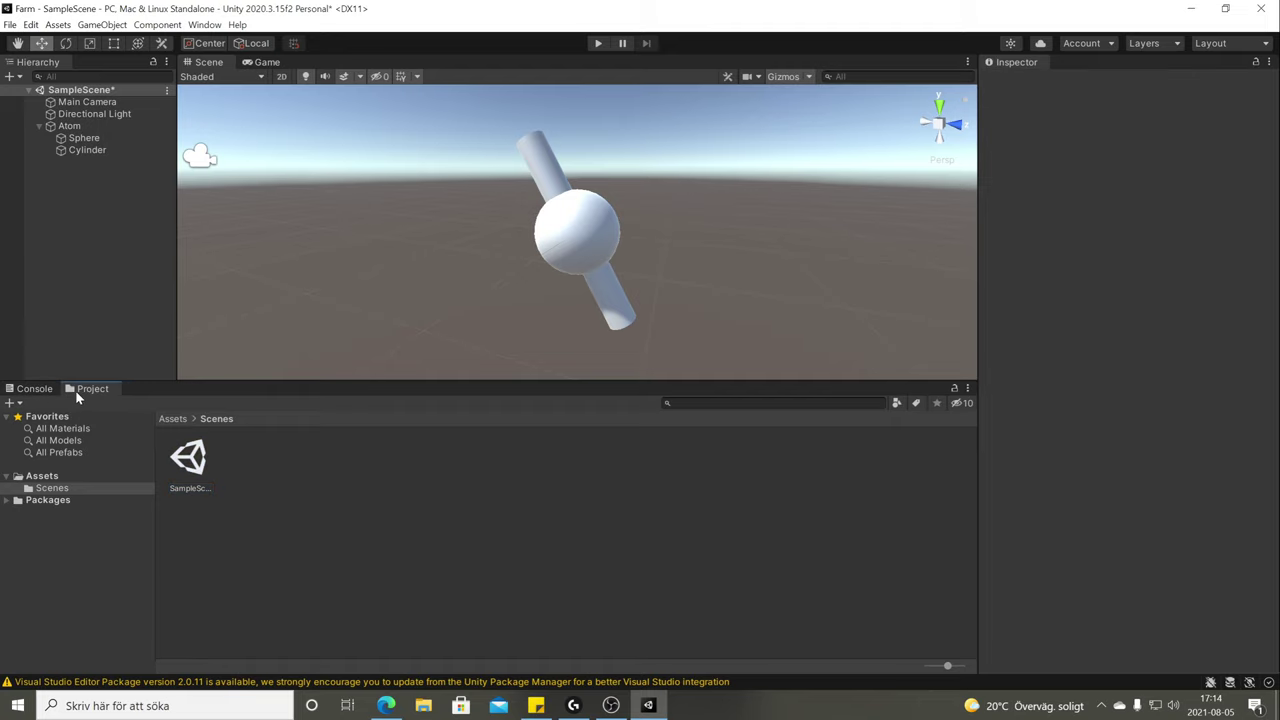
Open the Console and clear its messages.
left_click_drag(76, 390, 79, 393)
left_click(28, 389)
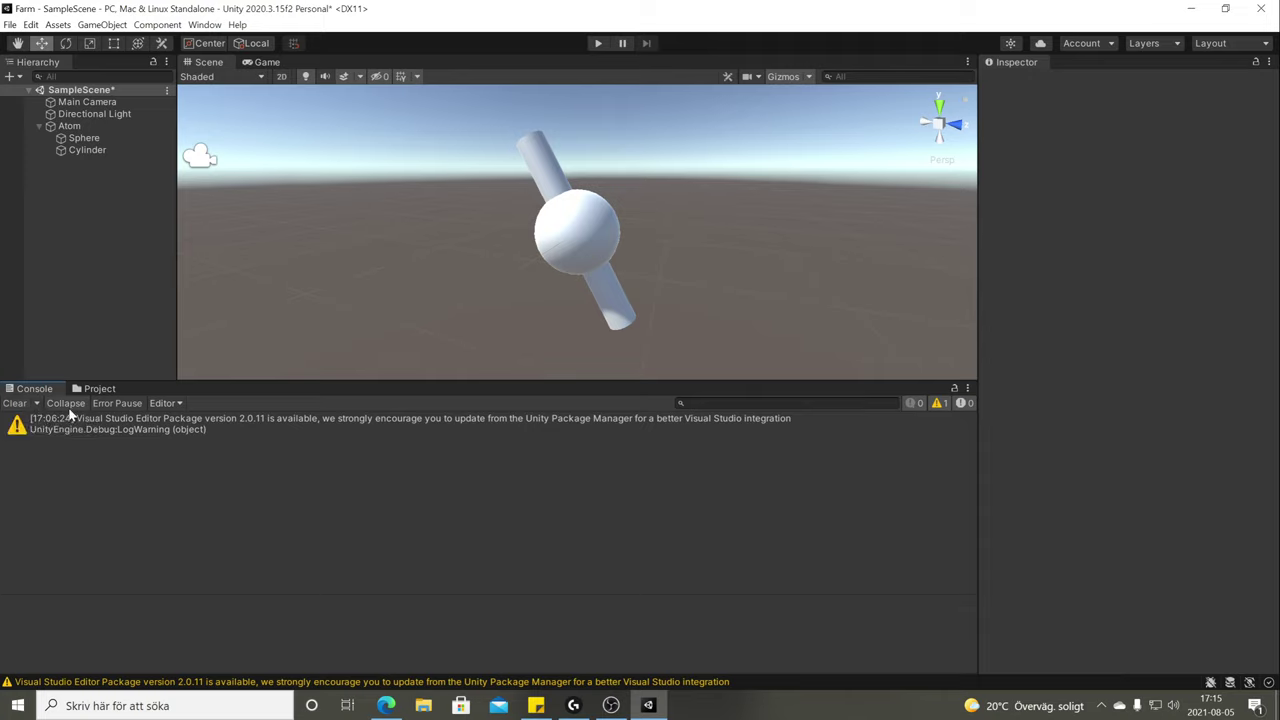
left_click(15, 404)
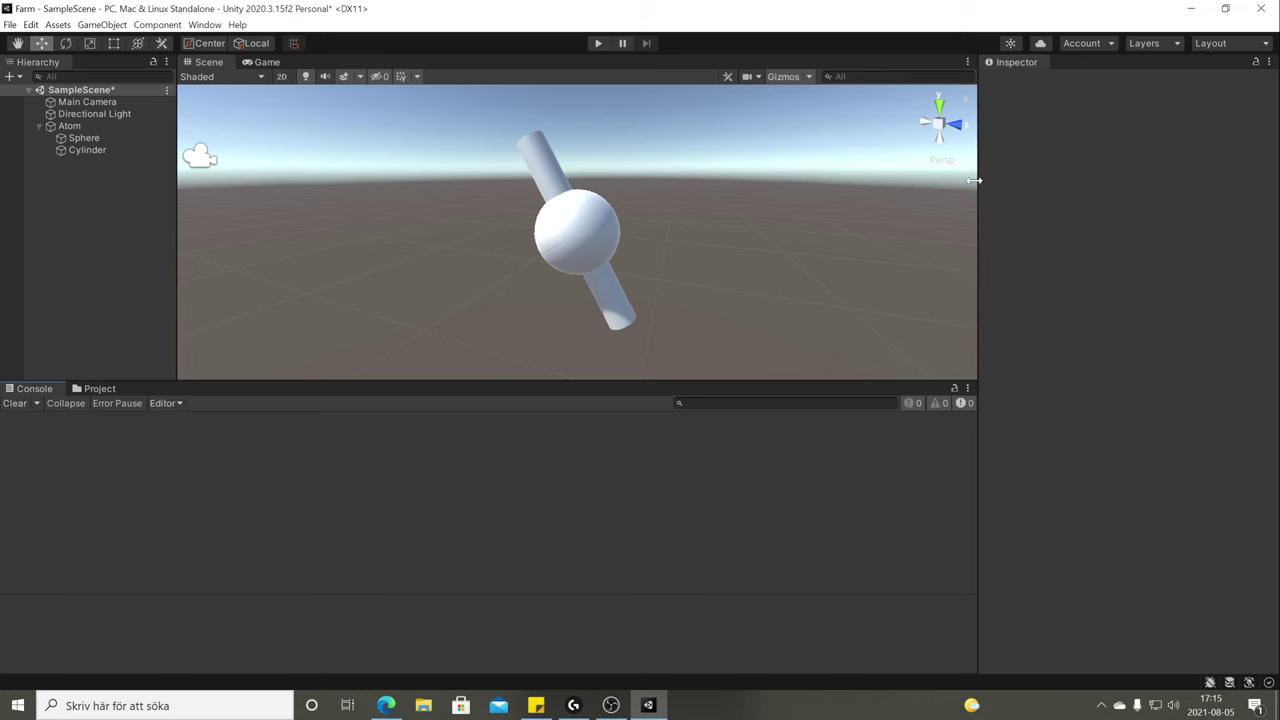
Reduce the height of the Console area slightly to enlarge the Scene view, and bring back the Project files.
left_click_drag(681, 182, 345, 362)
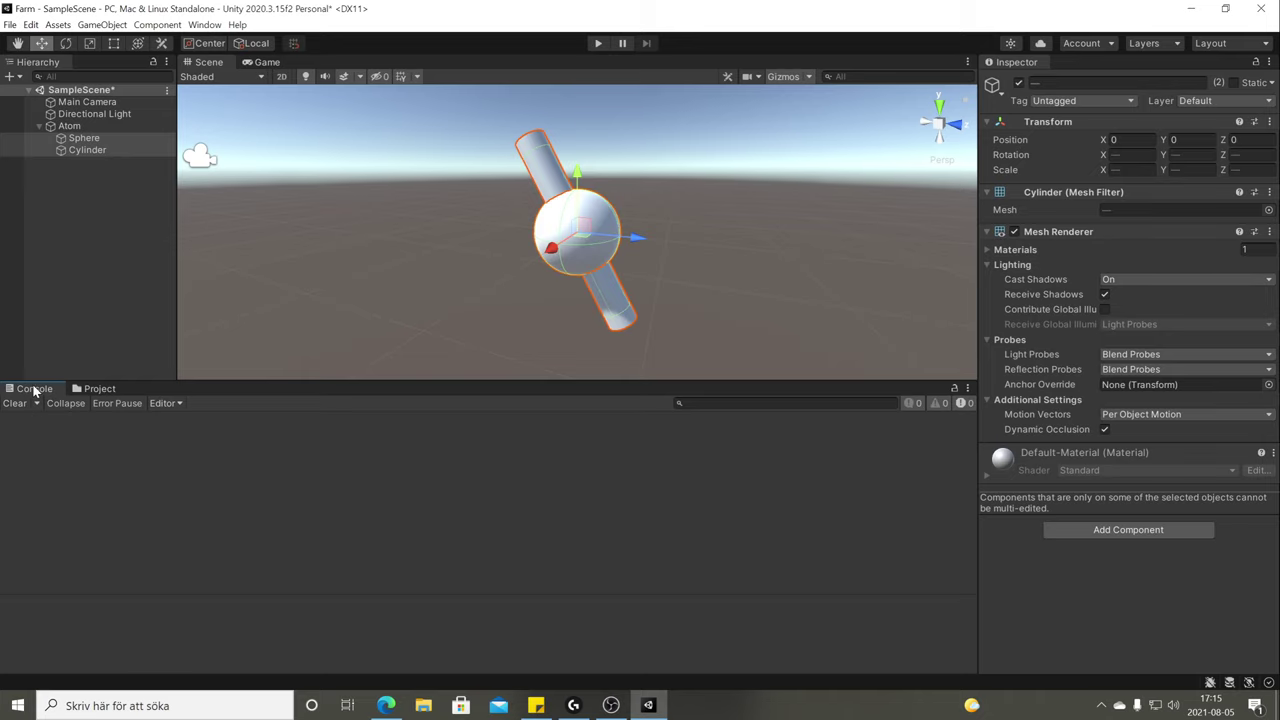
left_click_drag(66, 381, 52, 411)
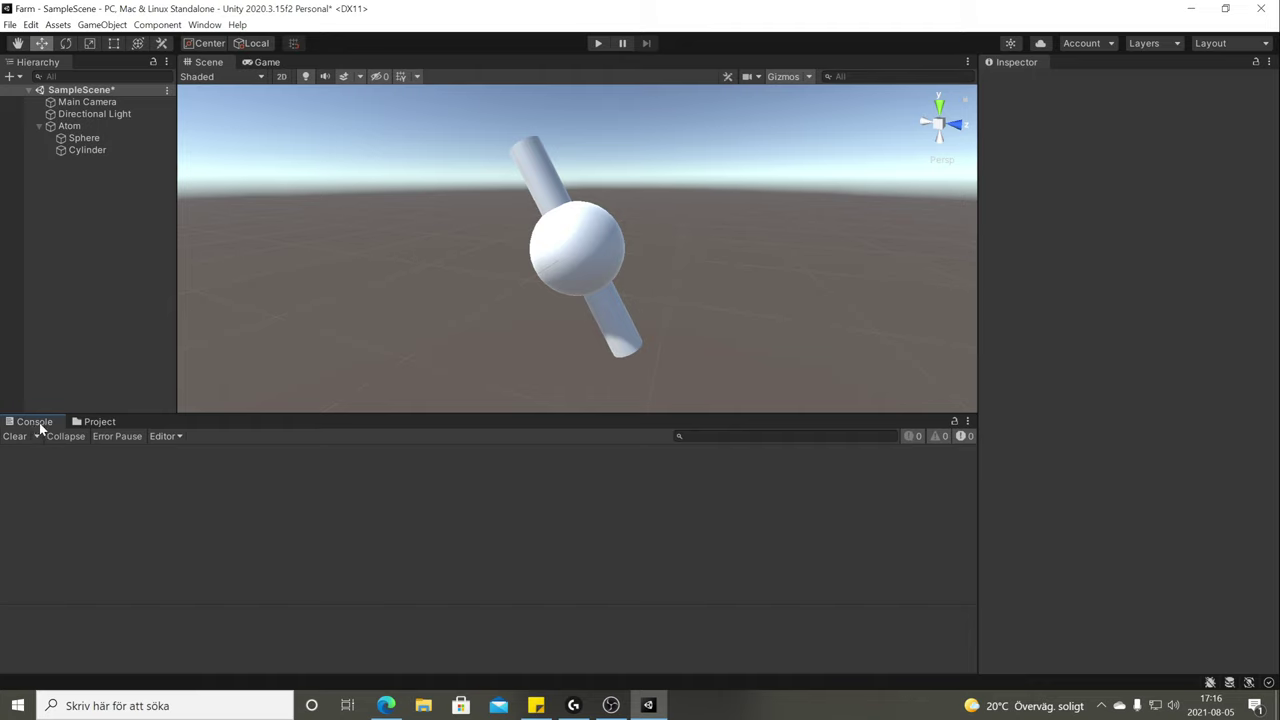
left_click(96, 423)
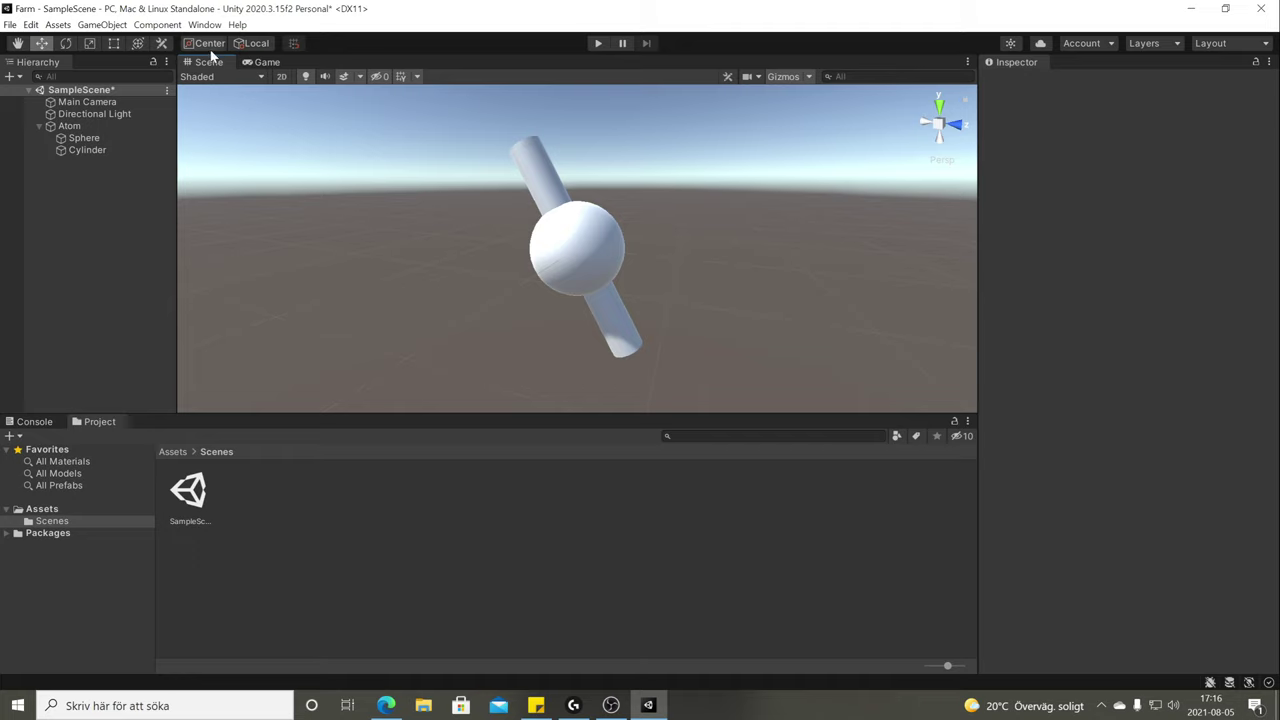
Inspect the Main Camera and Cylinder objects, clear the selection and view the atom in the scene from other angles.
mouse_move(212, 57)
left_mouse_down()
mouse_move(275, 62)
mouse_move(200, 72)
left_mouse_up()
left_click(100, 103)
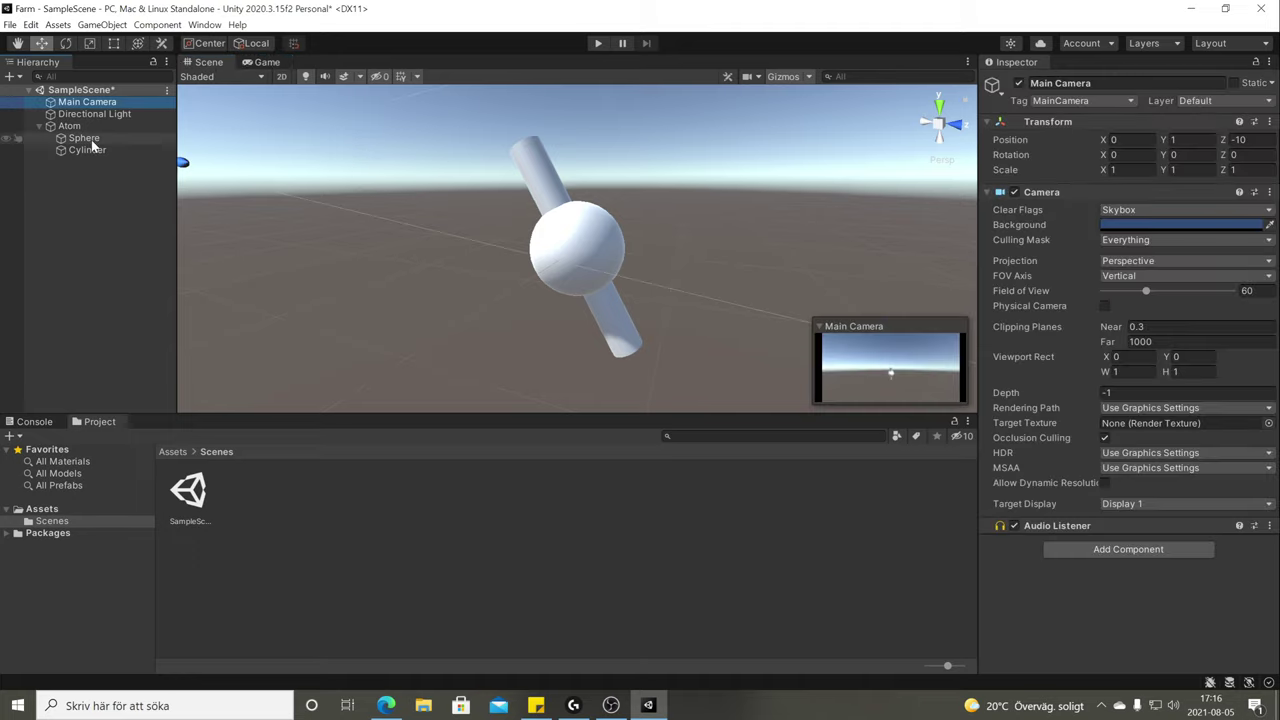
left_click(87, 150)
left_click(87, 102)
left_click(510, 240)
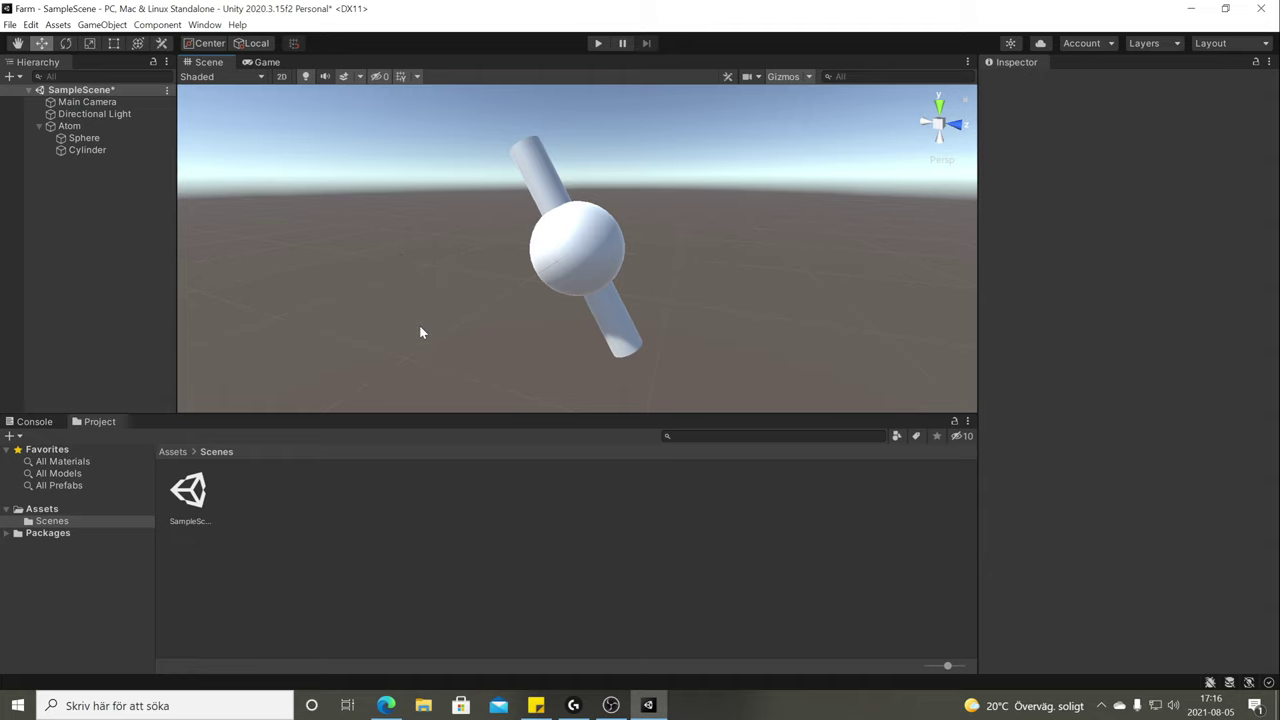
scroll(394, 318, "down", 4)
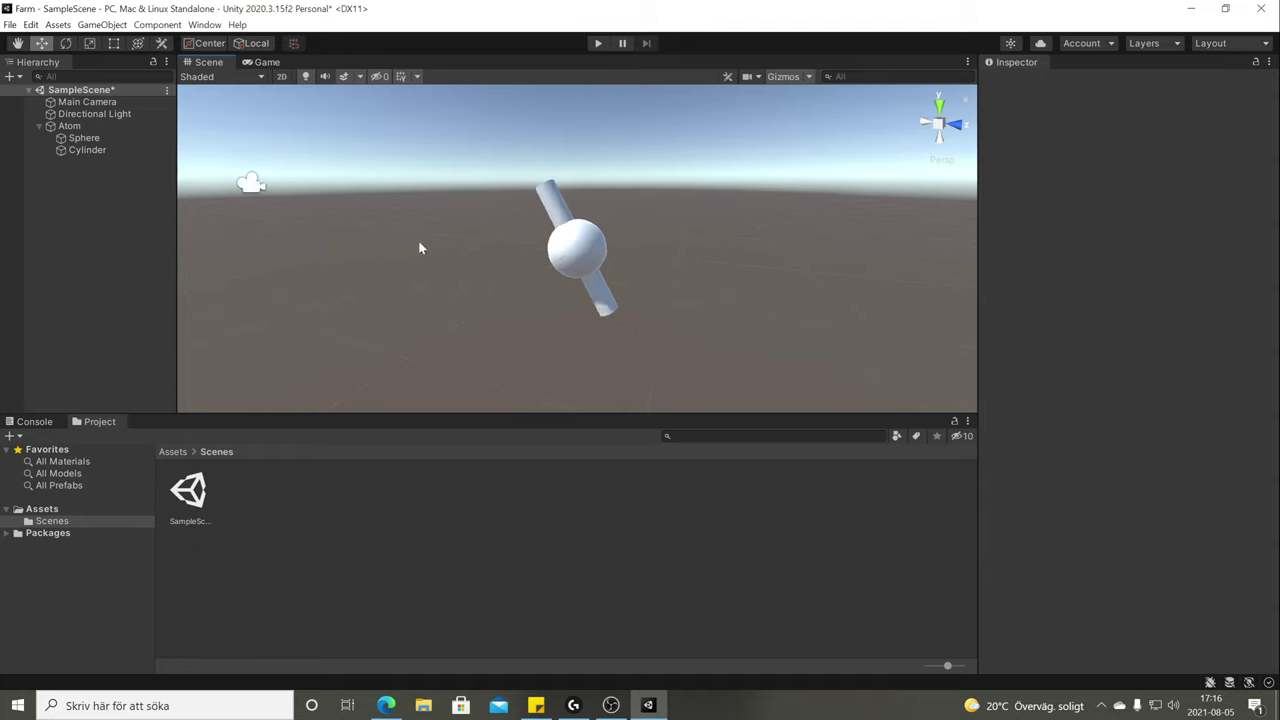
left_click_drag(410, 268, 639, 225, "alt")
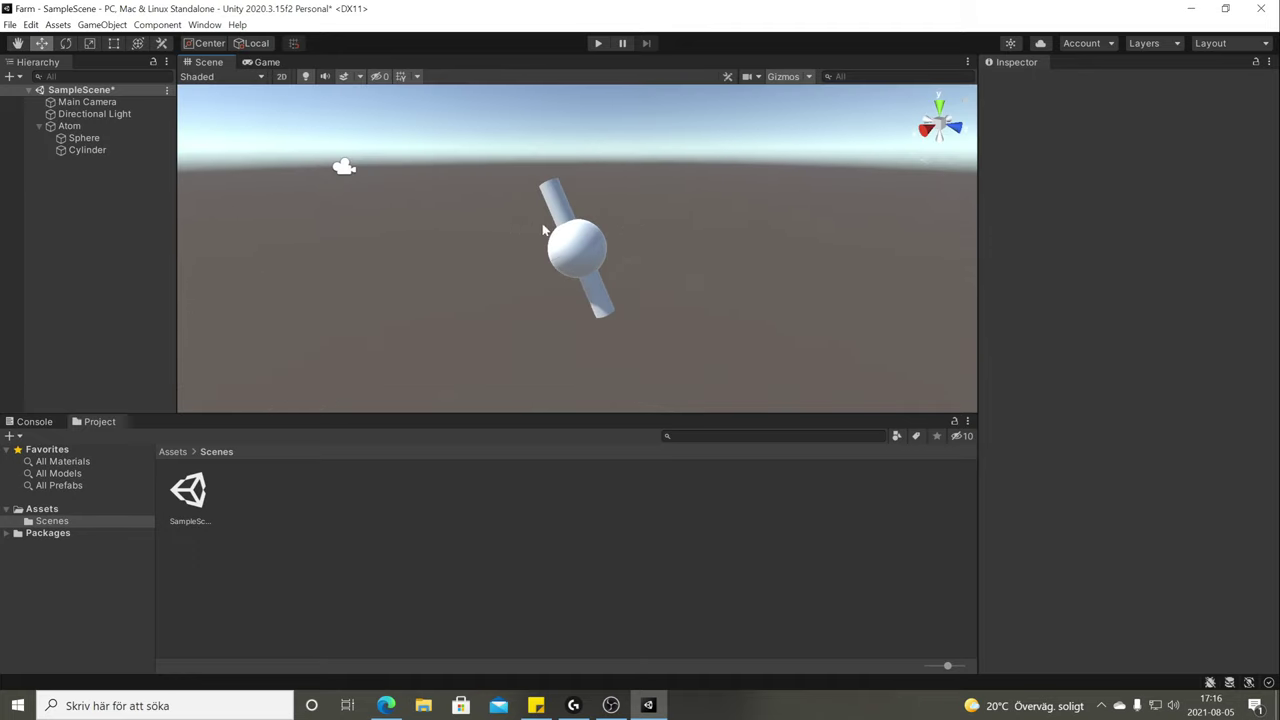
left_click_drag(476, 249, 420, 252, "alt")
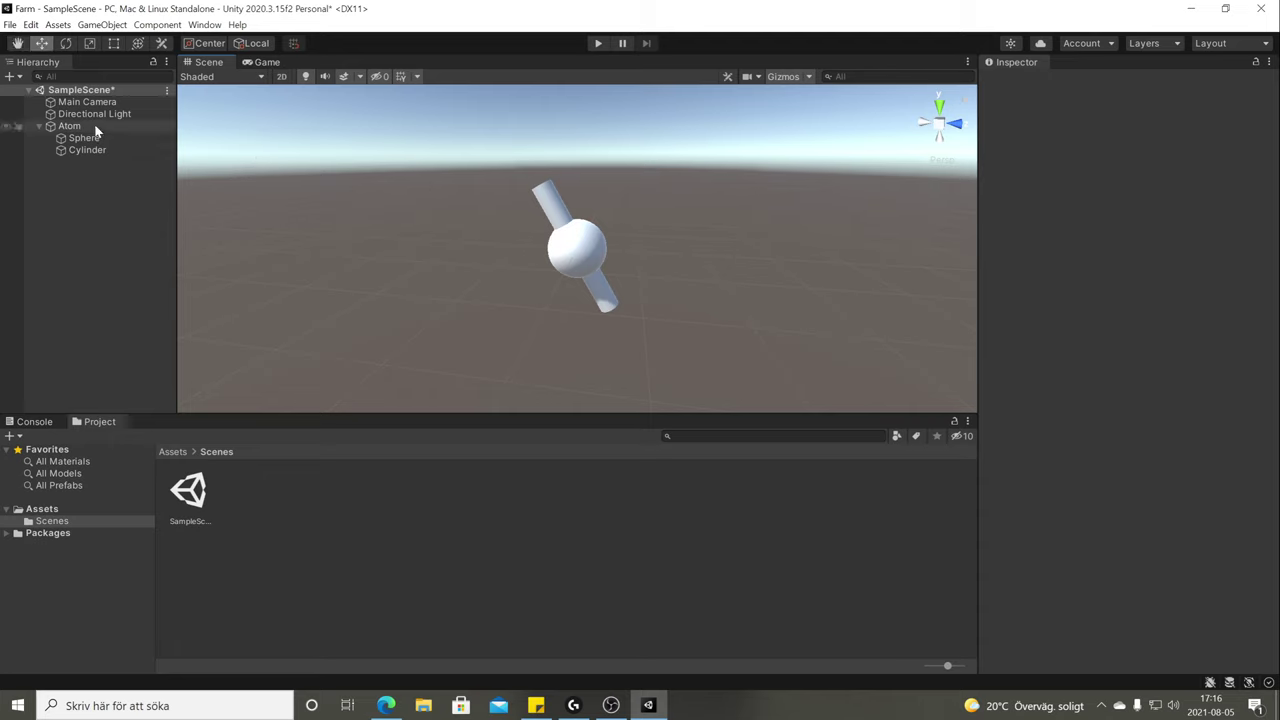
left_click_drag(481, 286, 460, 297, "alt")
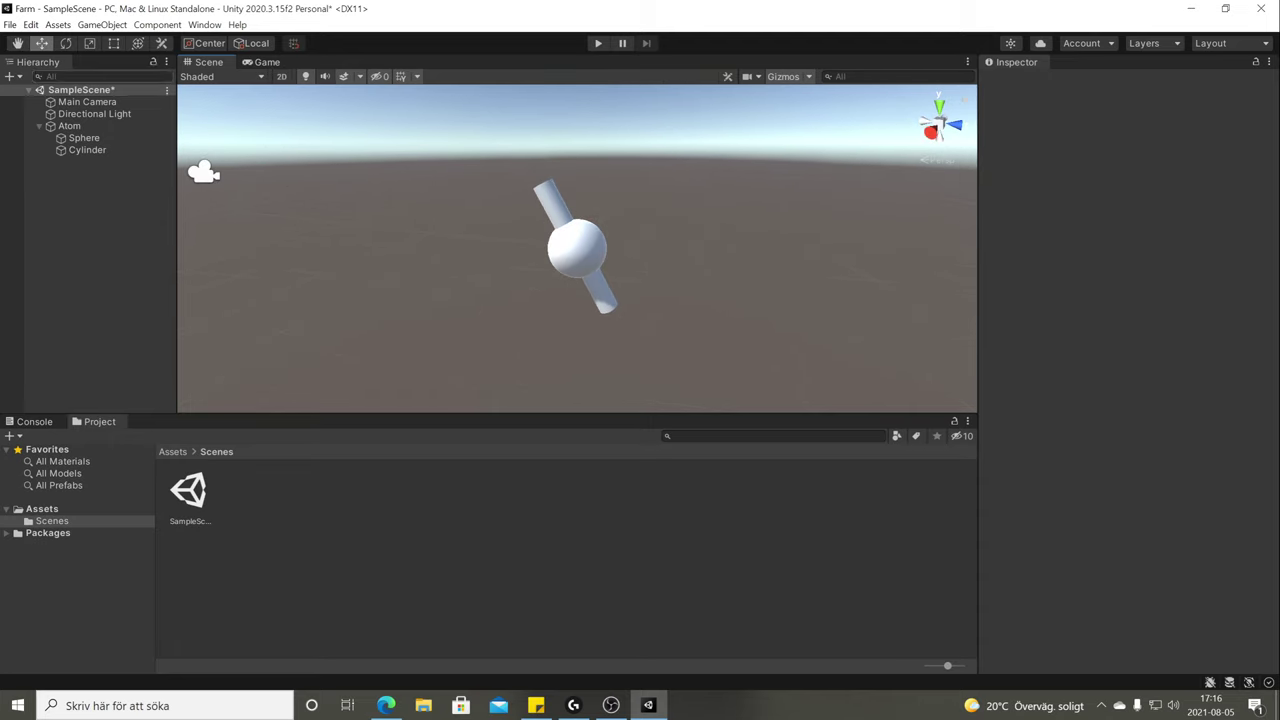
Save the current scene under the name Atom in the project's Scenes folder.
left_click(9, 25)
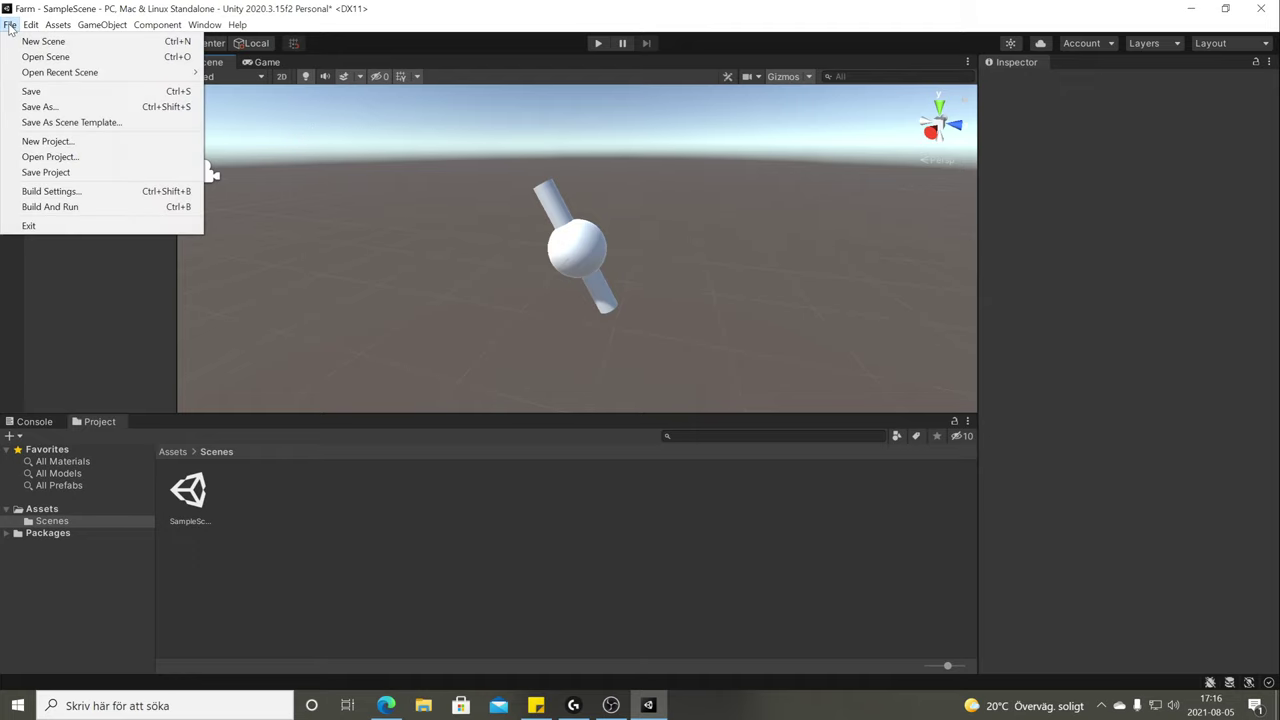
left_click(53, 108)
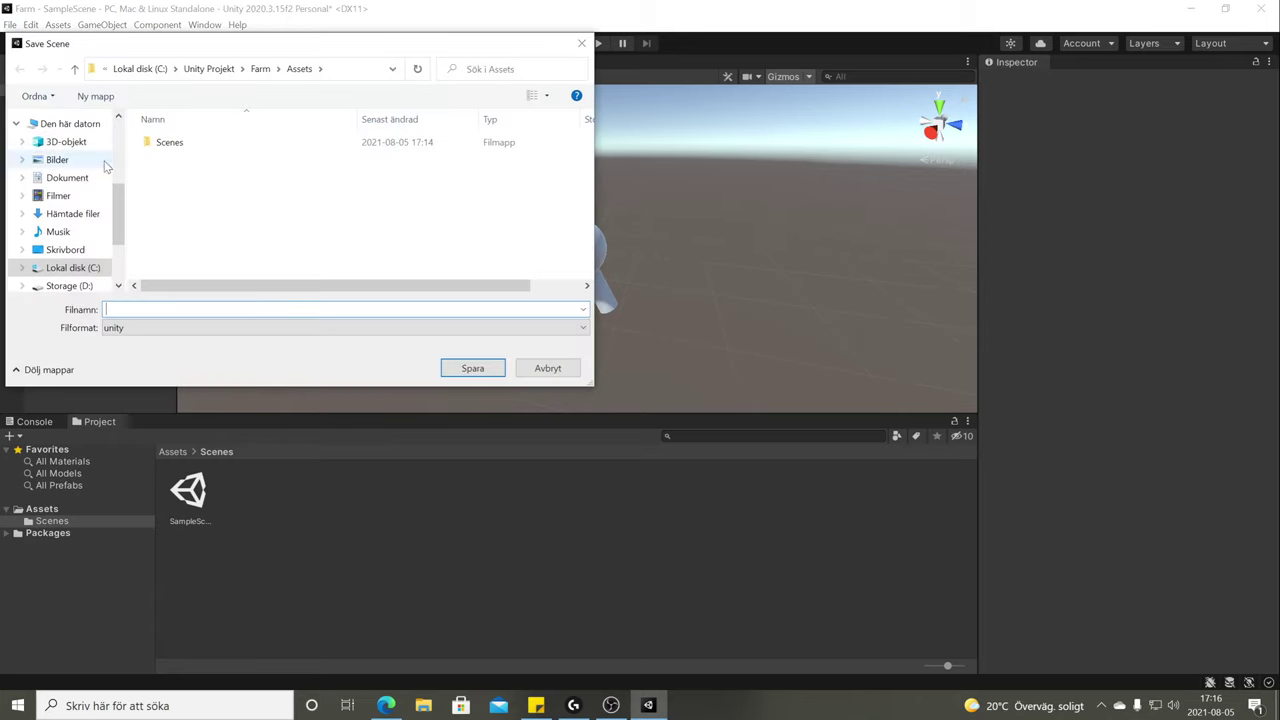
double_click(170, 142)
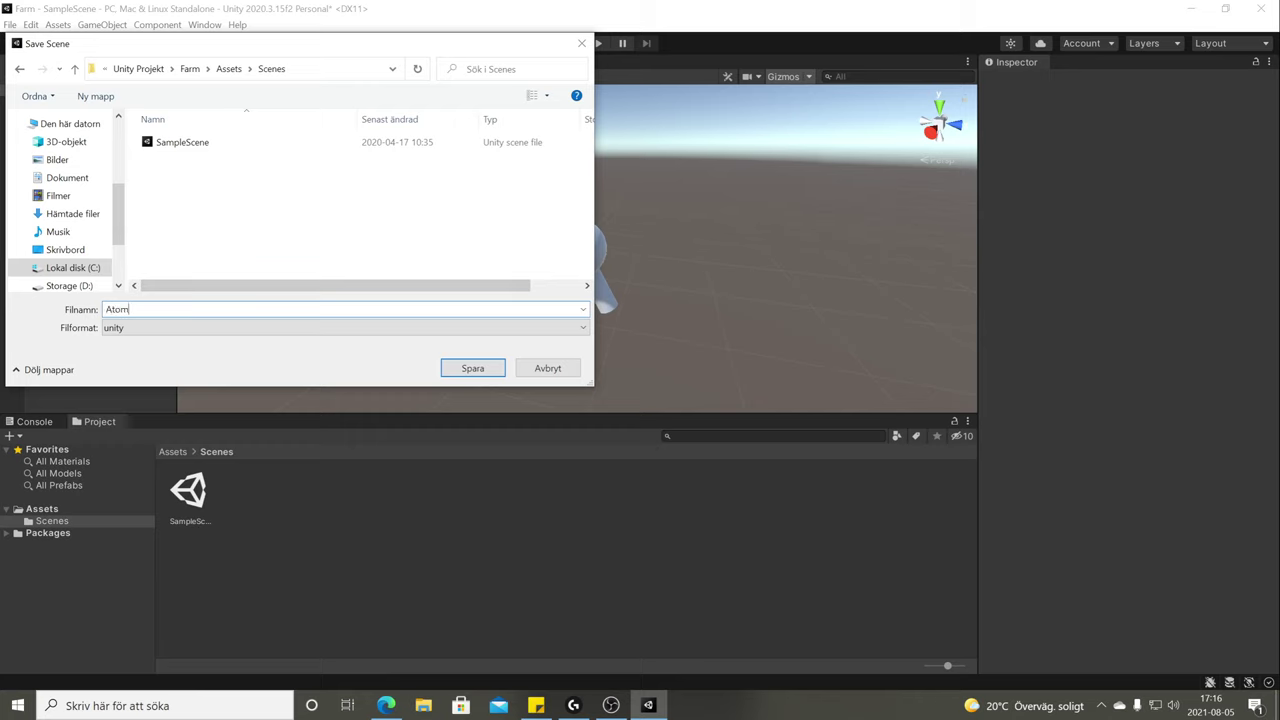
type("Atom")
key("Return")
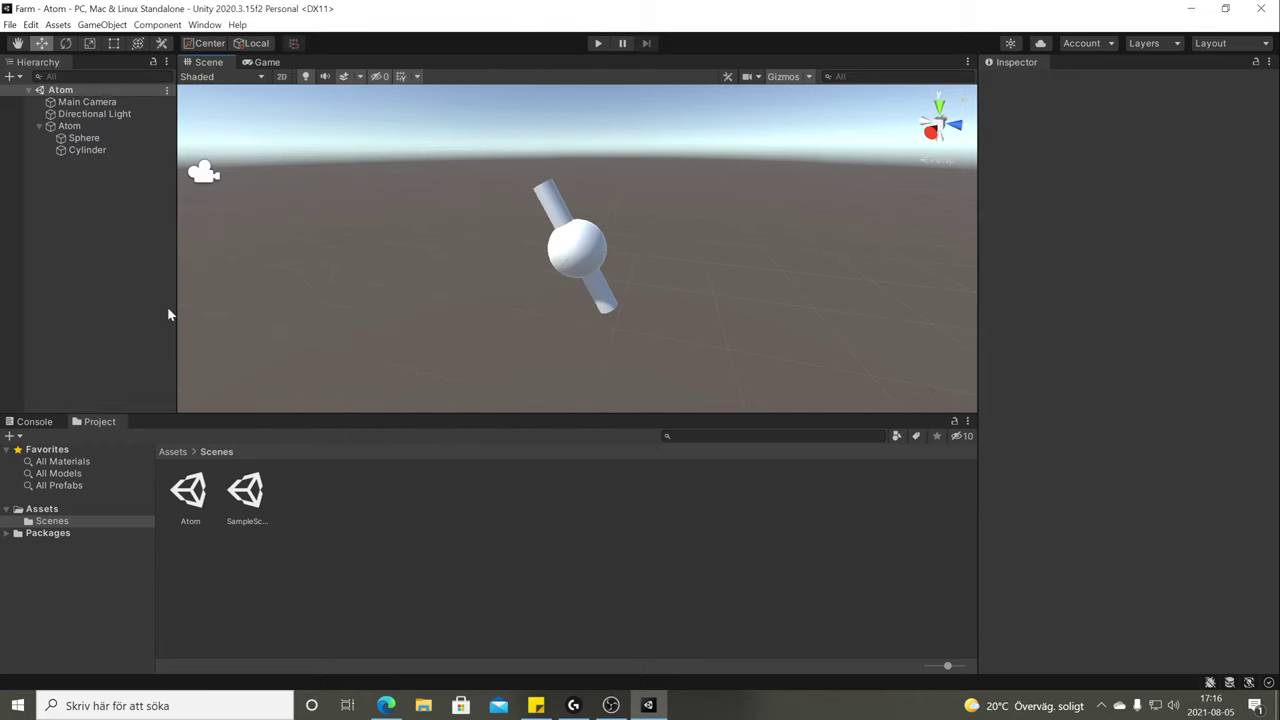
Delete the SampleScene asset from the Scenes folder and confirm the deletion.
left_click(258, 508)
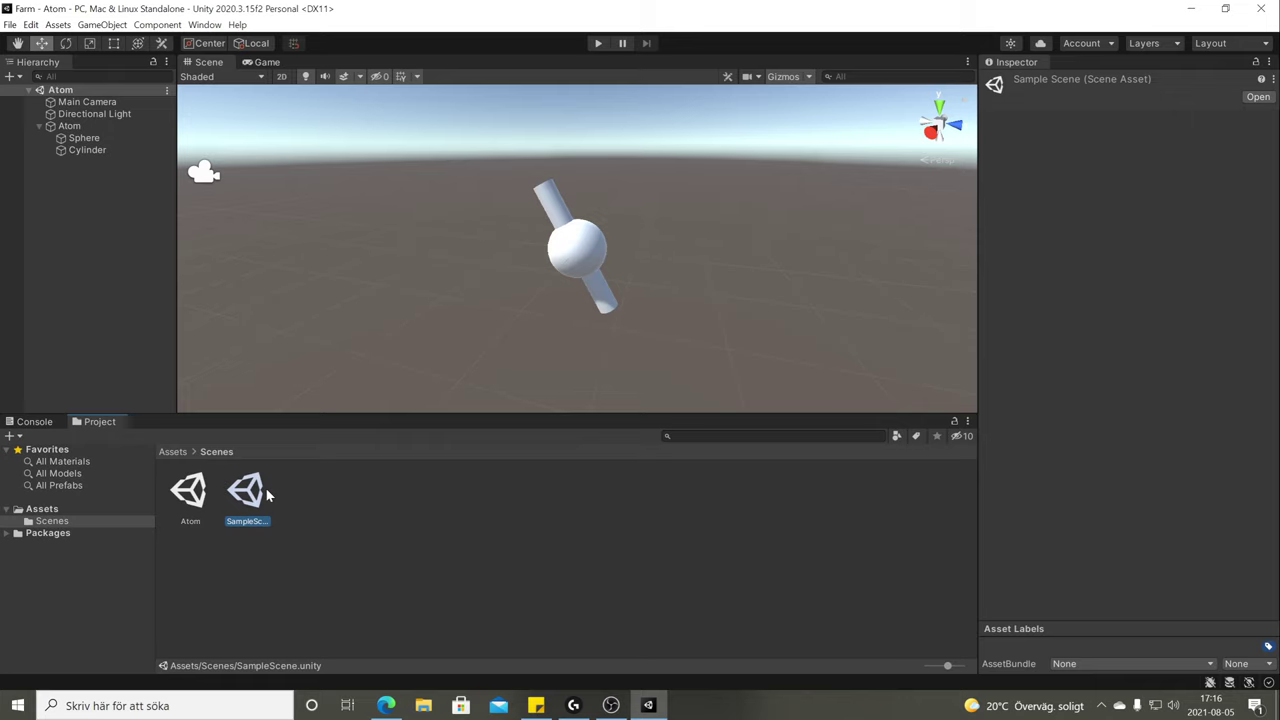
key("Delete")
left_click(680, 375)
Create a new scene from the Basic (Built-in) template and look around its camera and light.
left_click(9, 24)
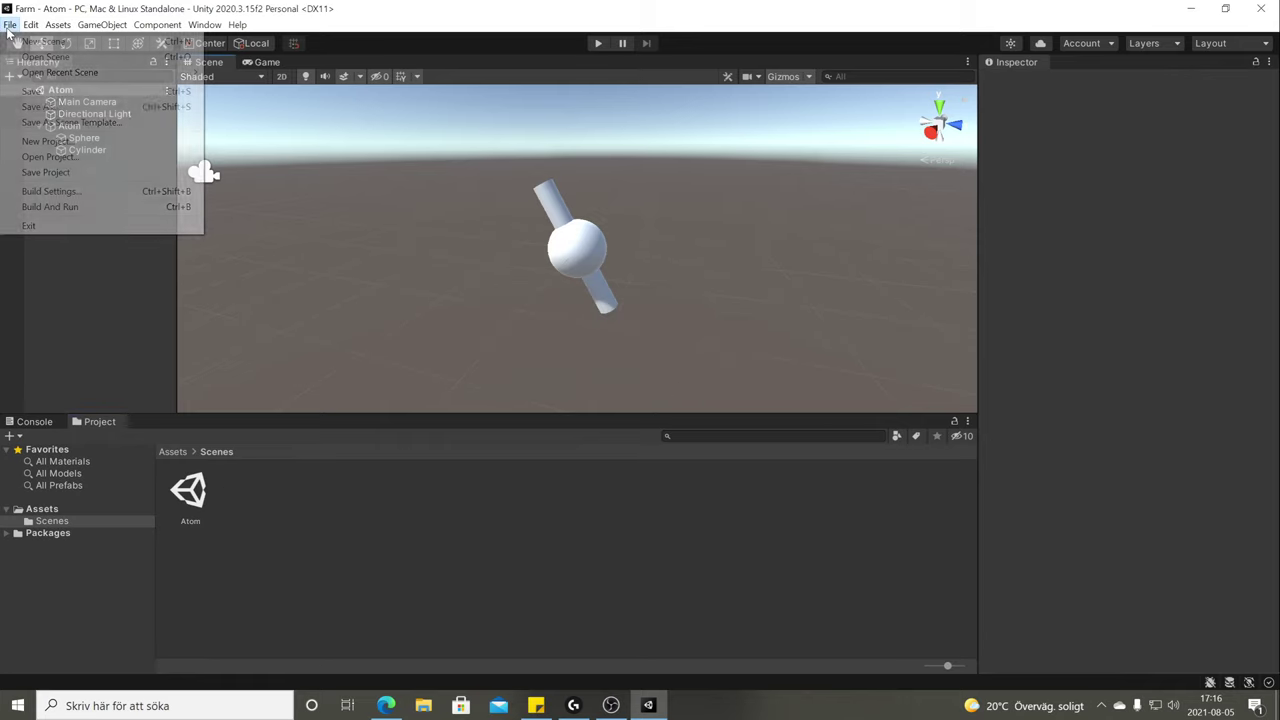
left_click(32, 42)
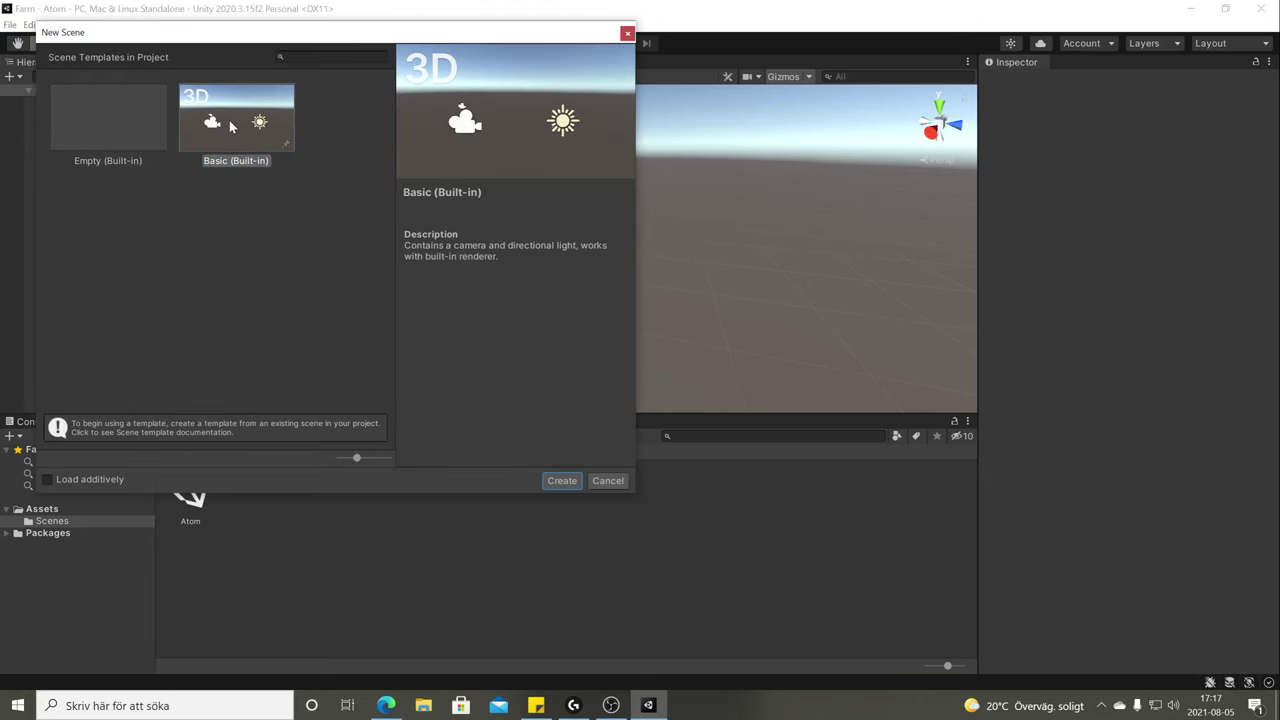
left_click(561, 481)
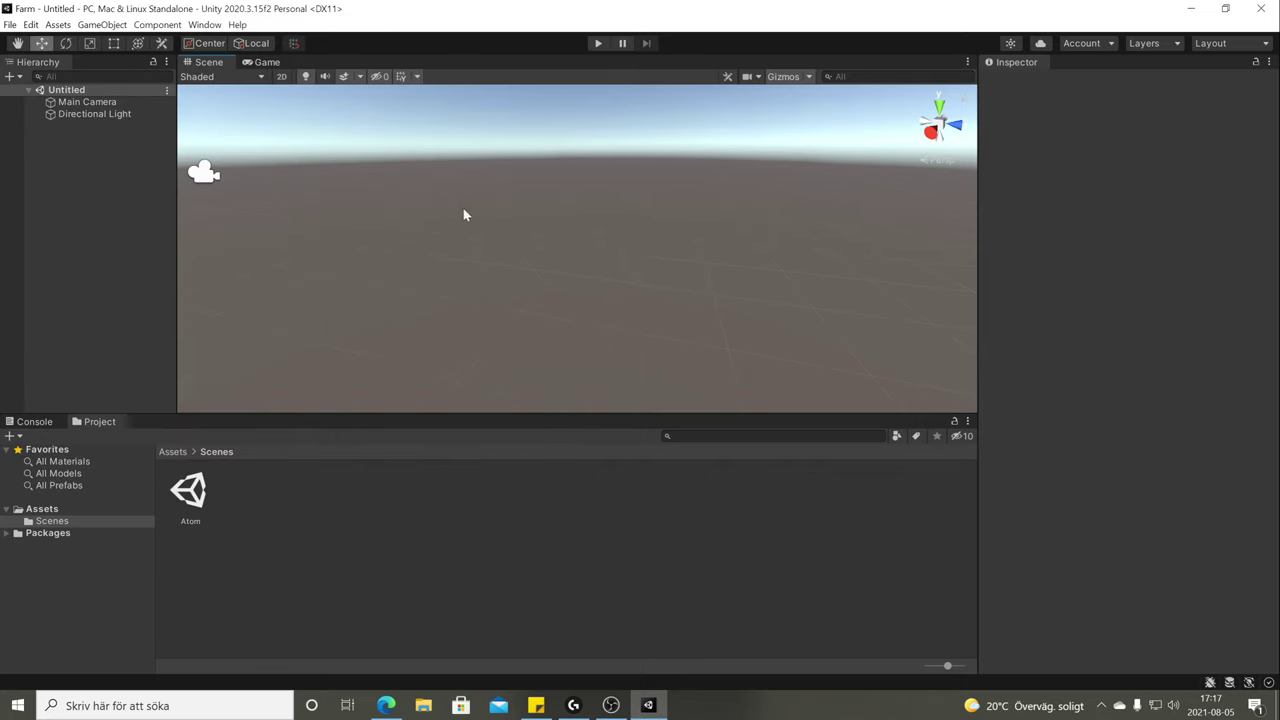
right_click_drag(651, 306, 546, 329)
right_click_drag(389, 148, 435, 150)
Save the new scene under the name Empty in the Assets folder.
left_click(10, 24)
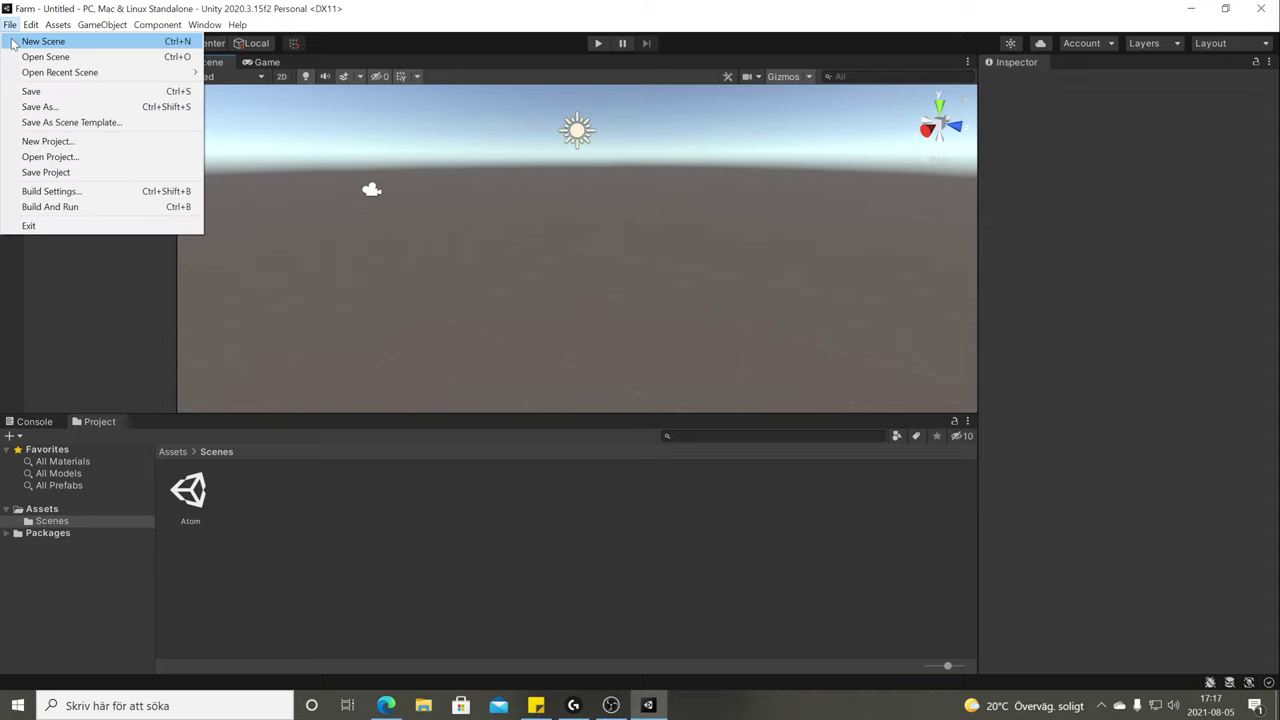
left_click(40, 106)
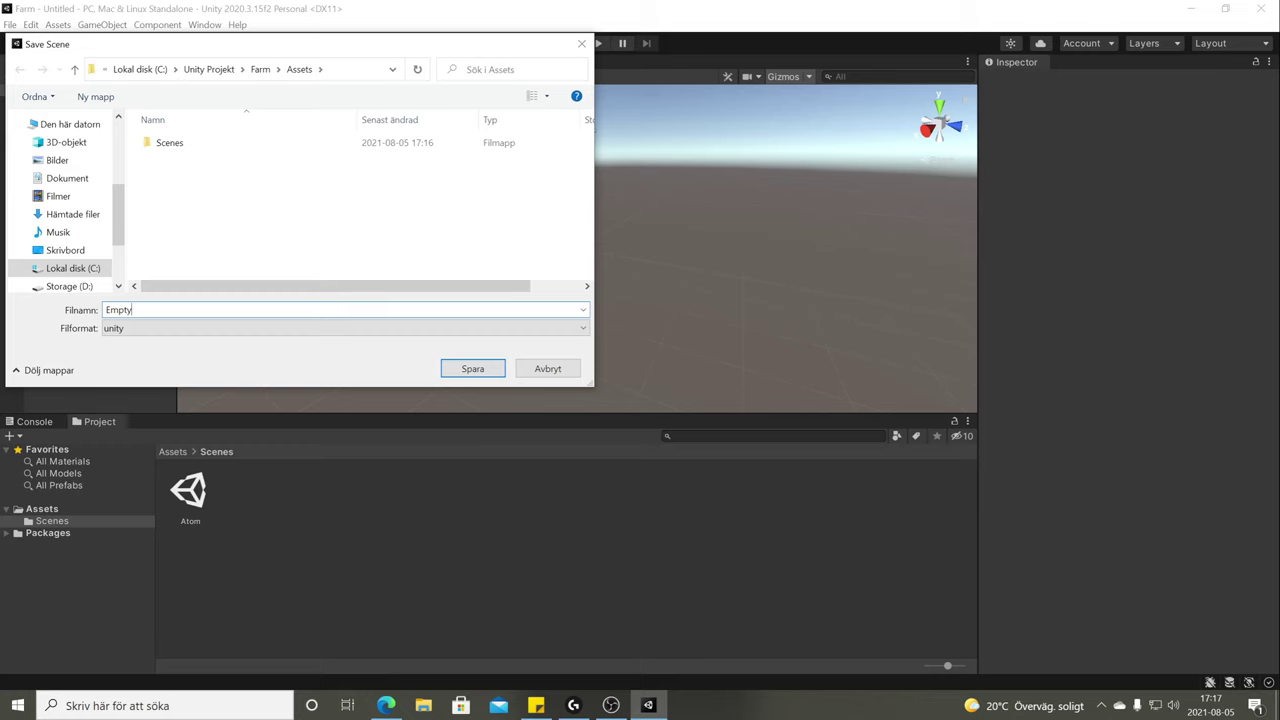
type("Empty")
key("Return")
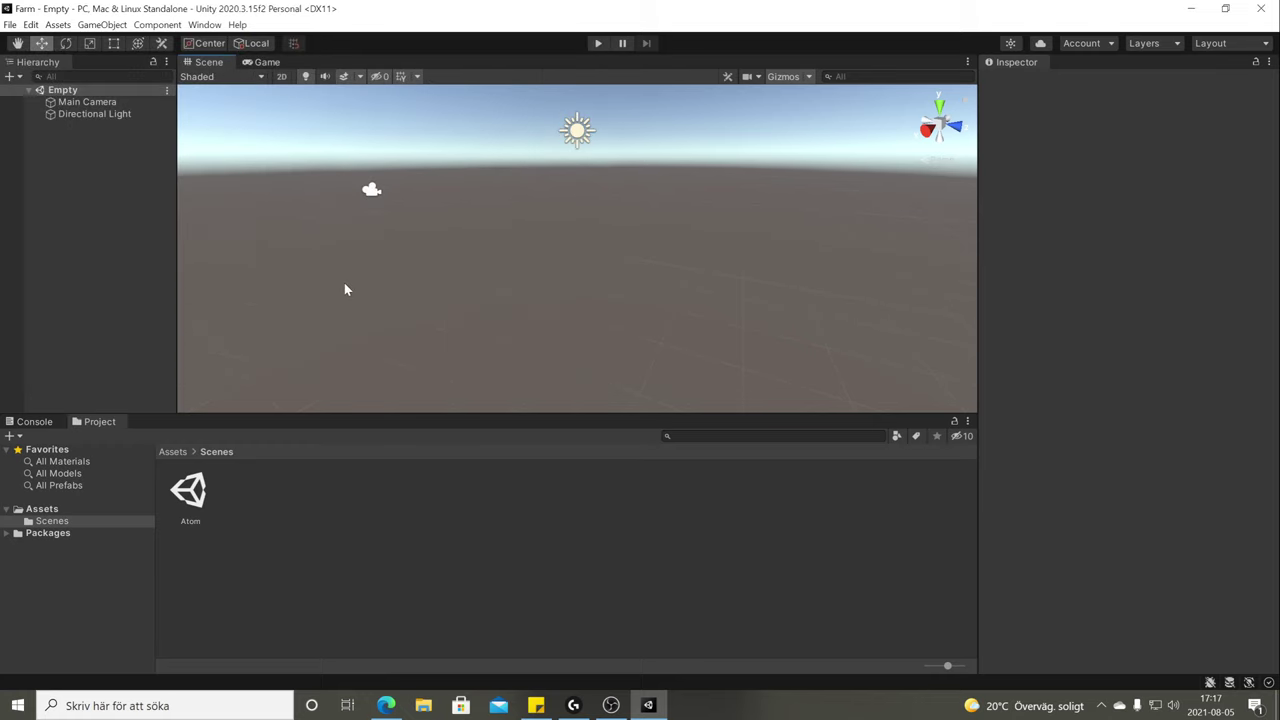
Save the open scene again under the name Empty, this time inside the Scenes folder.
left_click(10, 24)
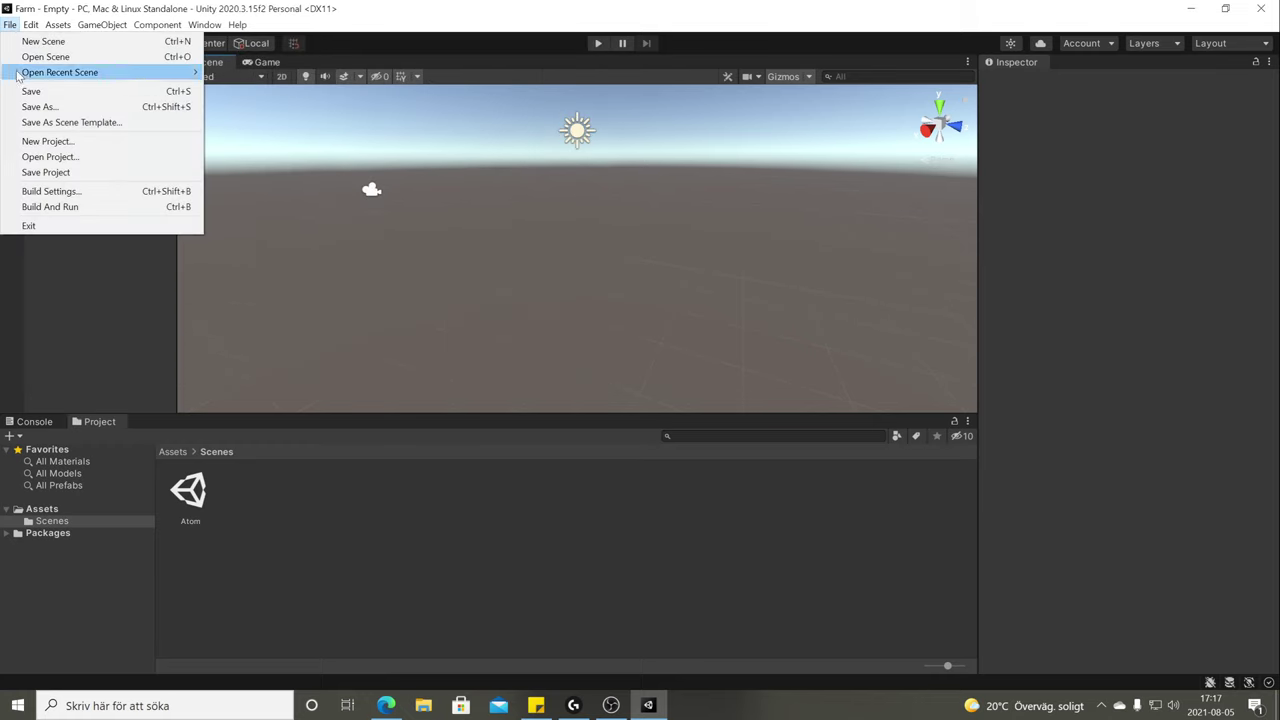
left_click(40, 106)
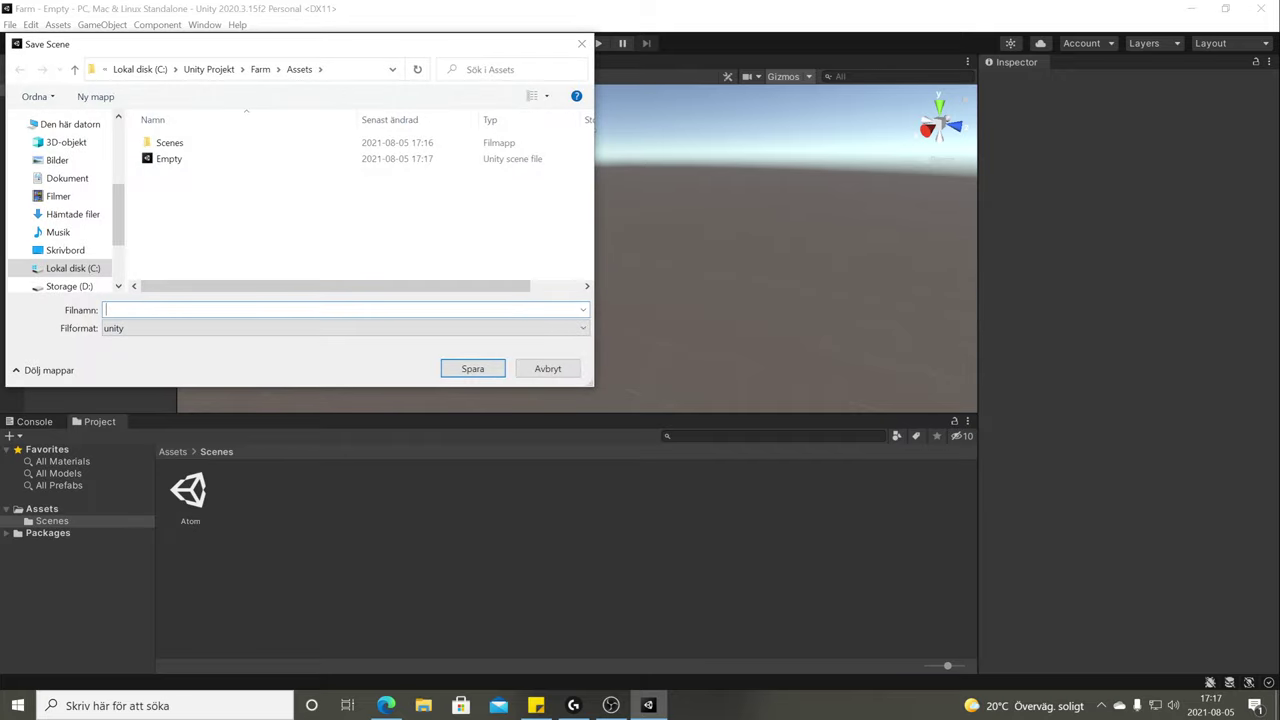
left_click(170, 159)
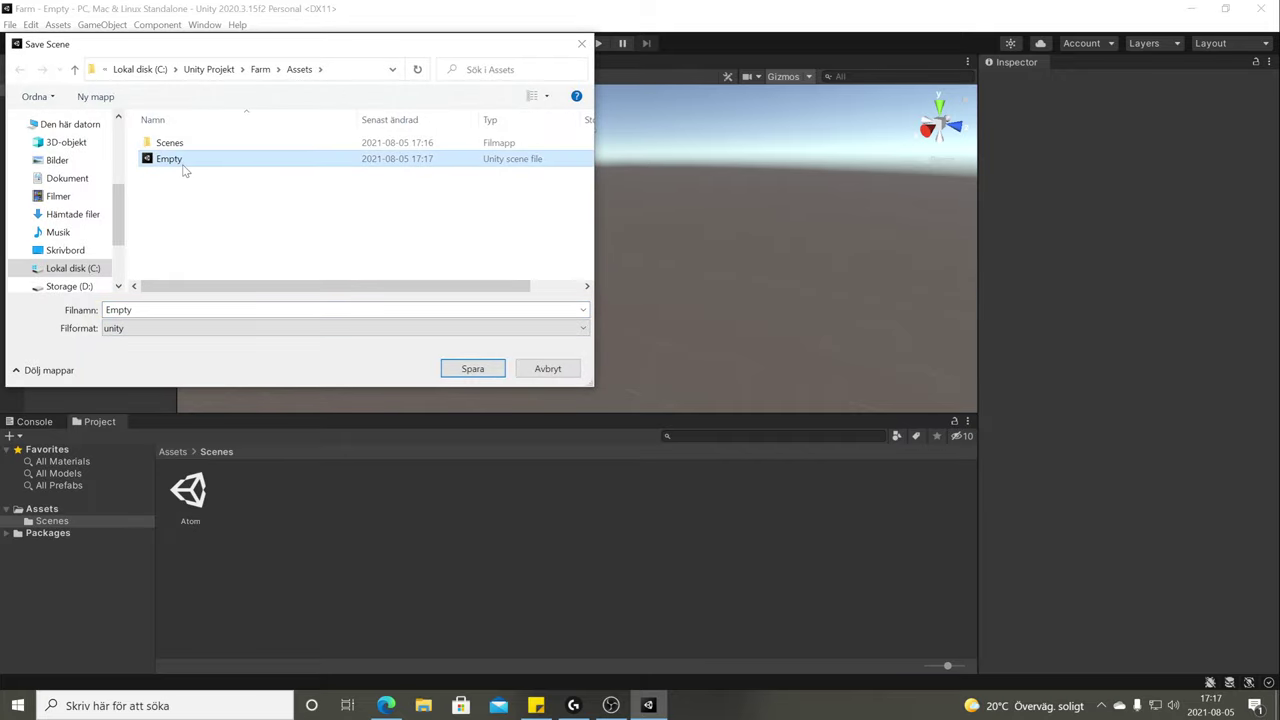
double_click(172, 145)
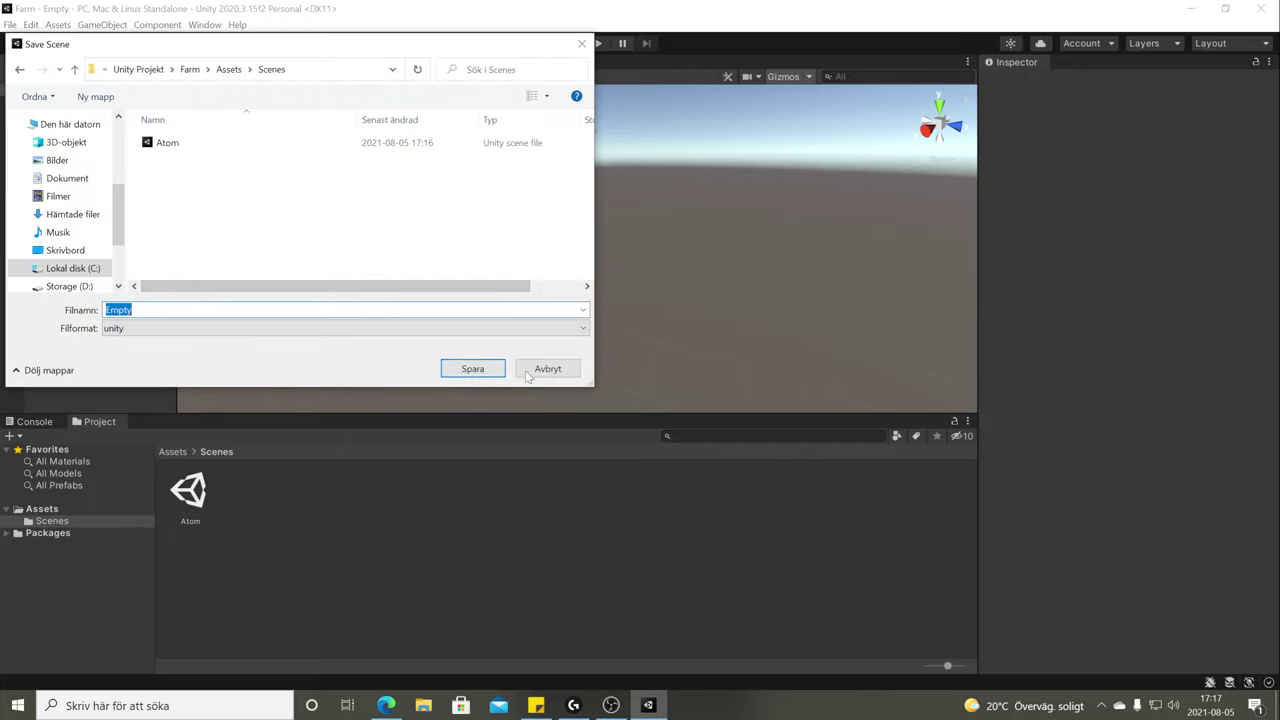
left_click(470, 368)
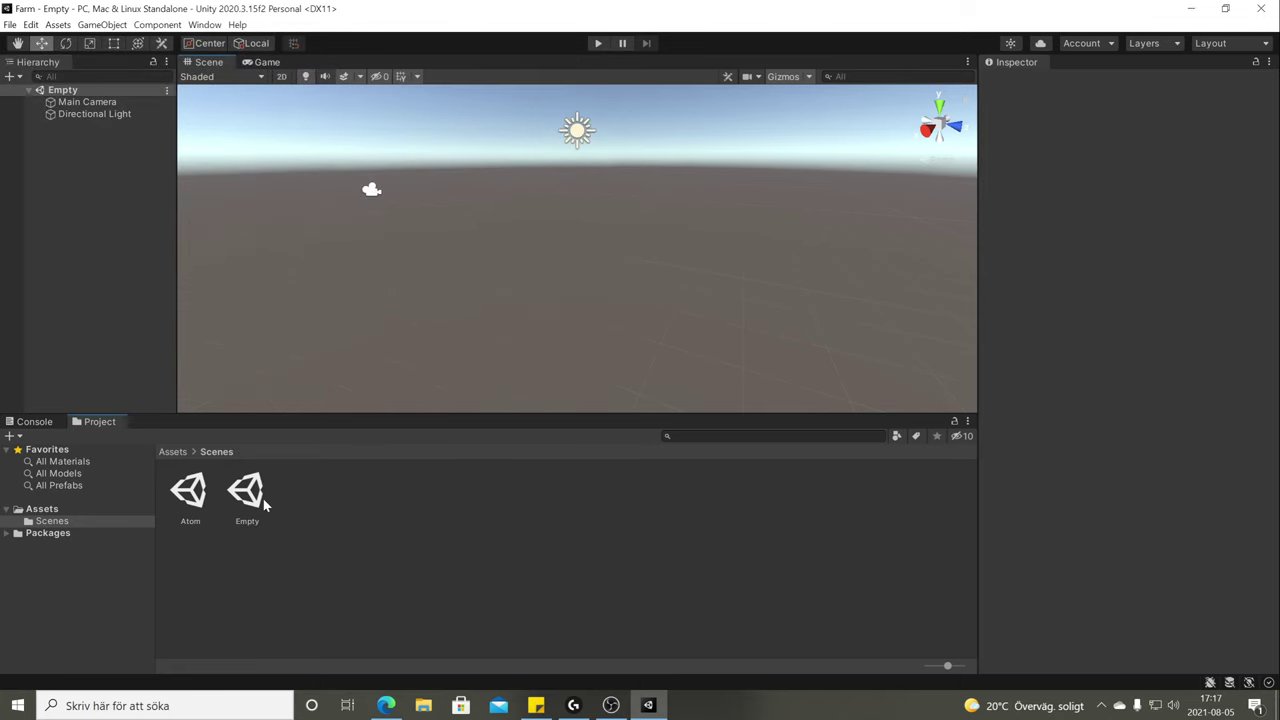
left_click(265, 505)
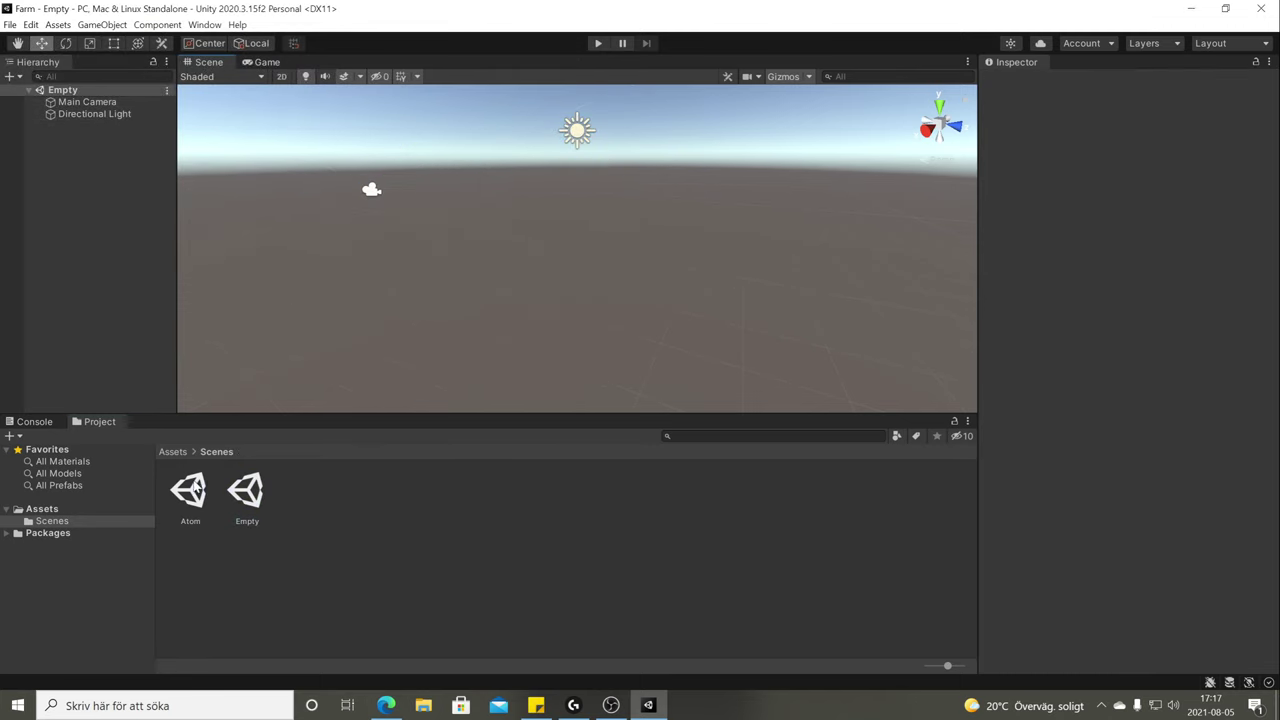
Switch back and forth between the Atom and Empty scenes, finishing with Empty open.
double_click(192, 489)
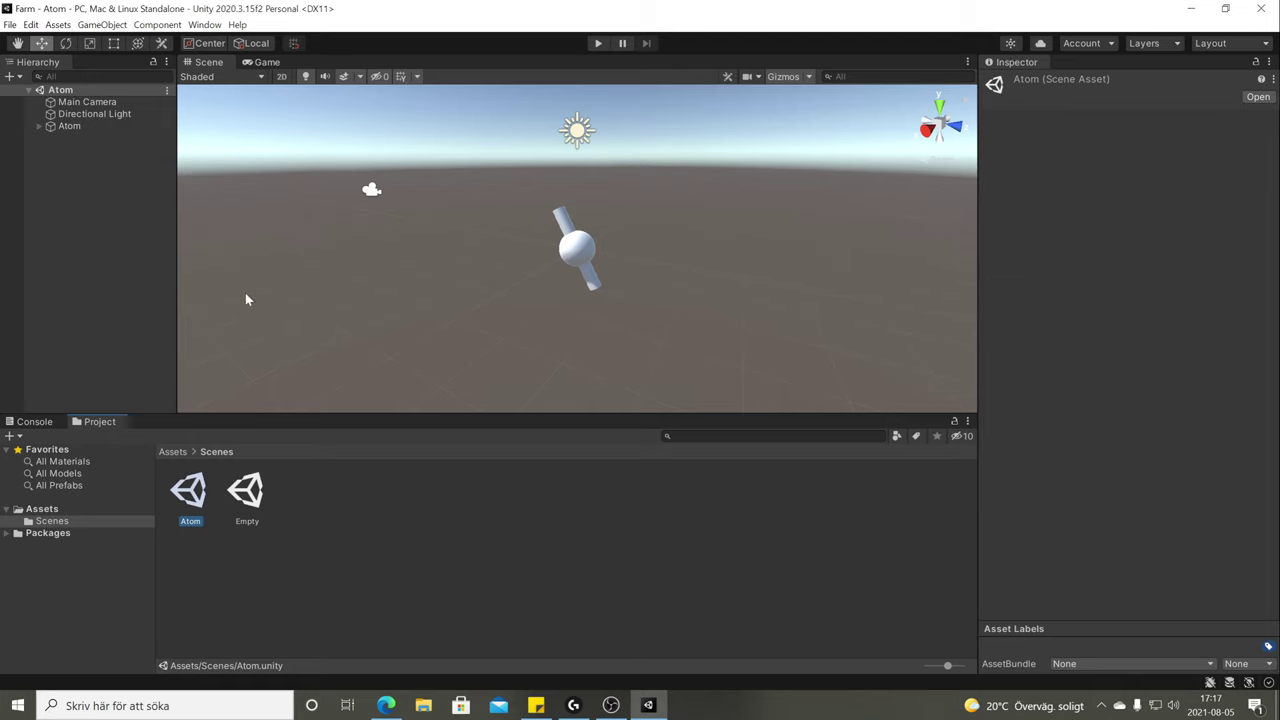
double_click(266, 484)
double_click(200, 488)
double_click(262, 487)
double_click(192, 488)
double_click(254, 486)
double_click(192, 488)
double_click(240, 487)
double_click(187, 493)
left_click(256, 486)
double_click(256, 486)
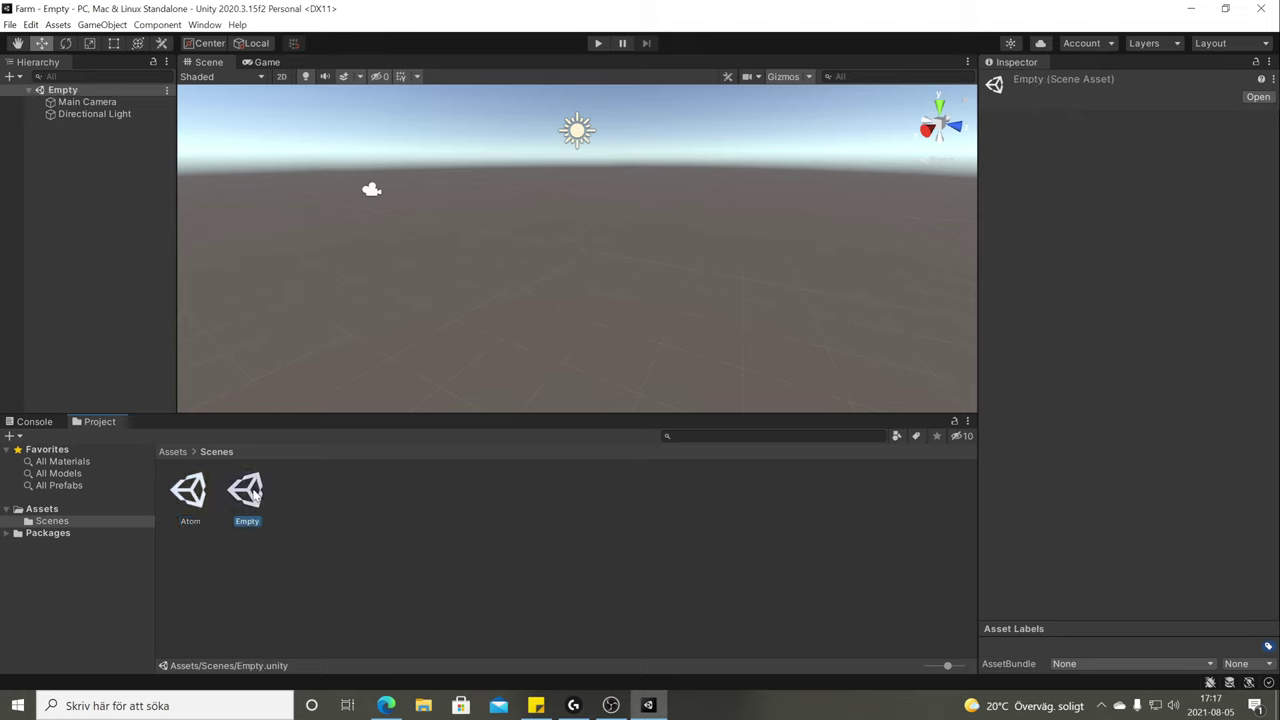
Open the Atom scene, switch to Empty, and return to Atom with nothing selected.
double_click(206, 488)
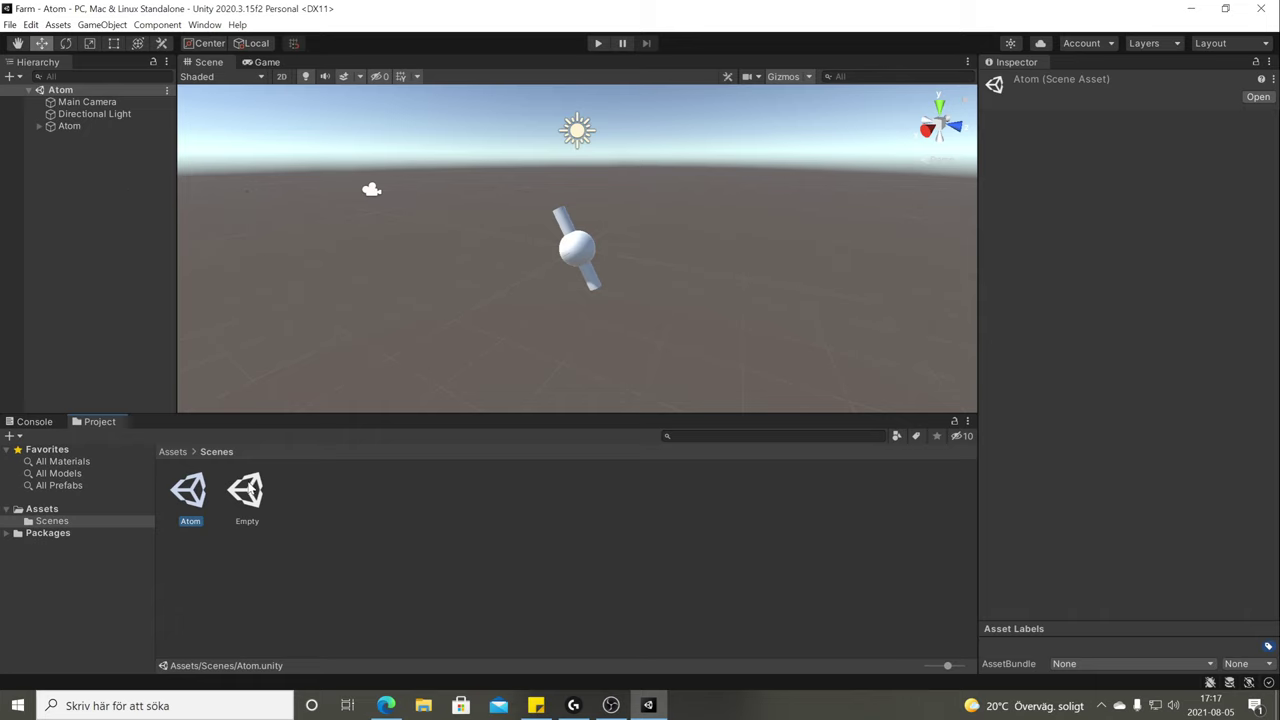
double_click(251, 488)
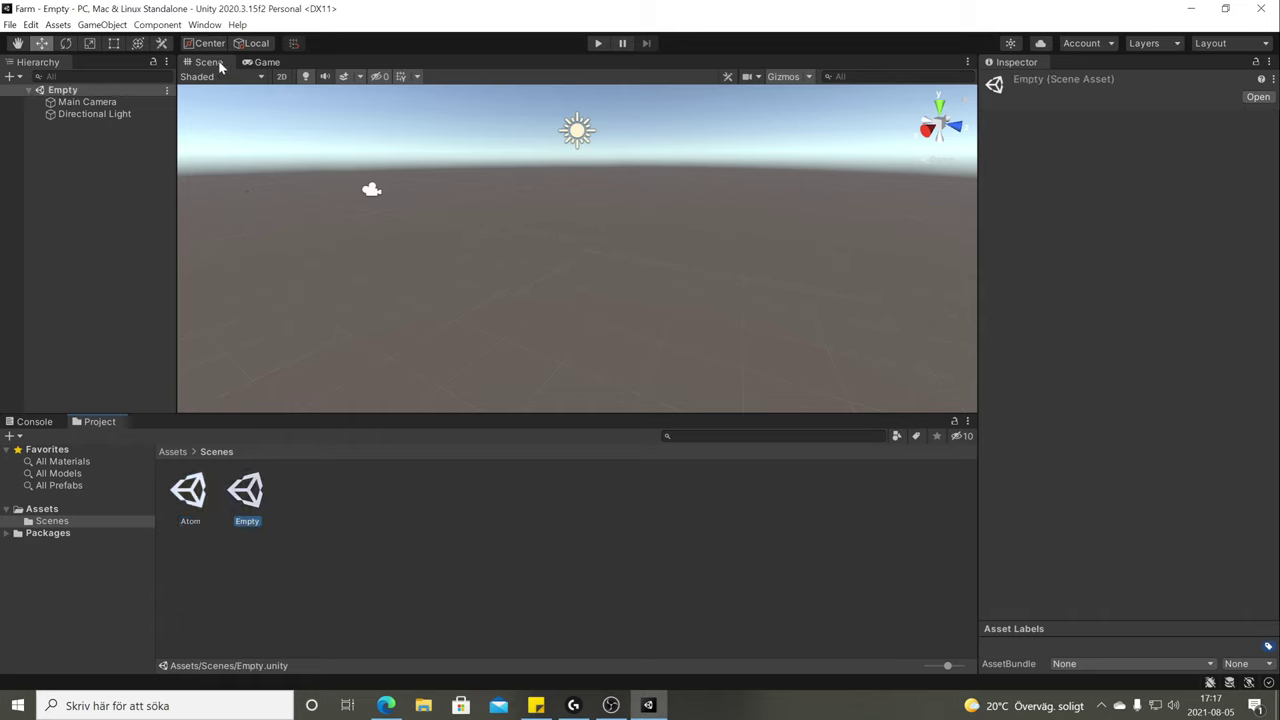
double_click(190, 489)
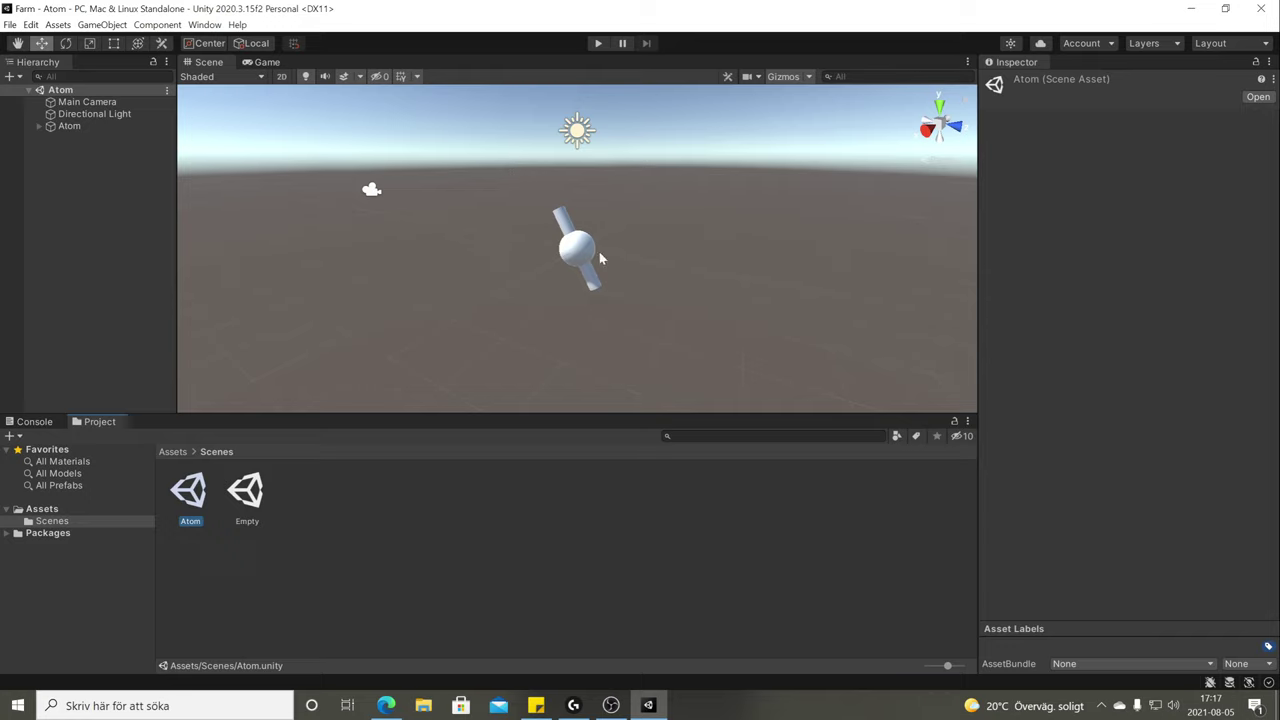
left_click(479, 288)
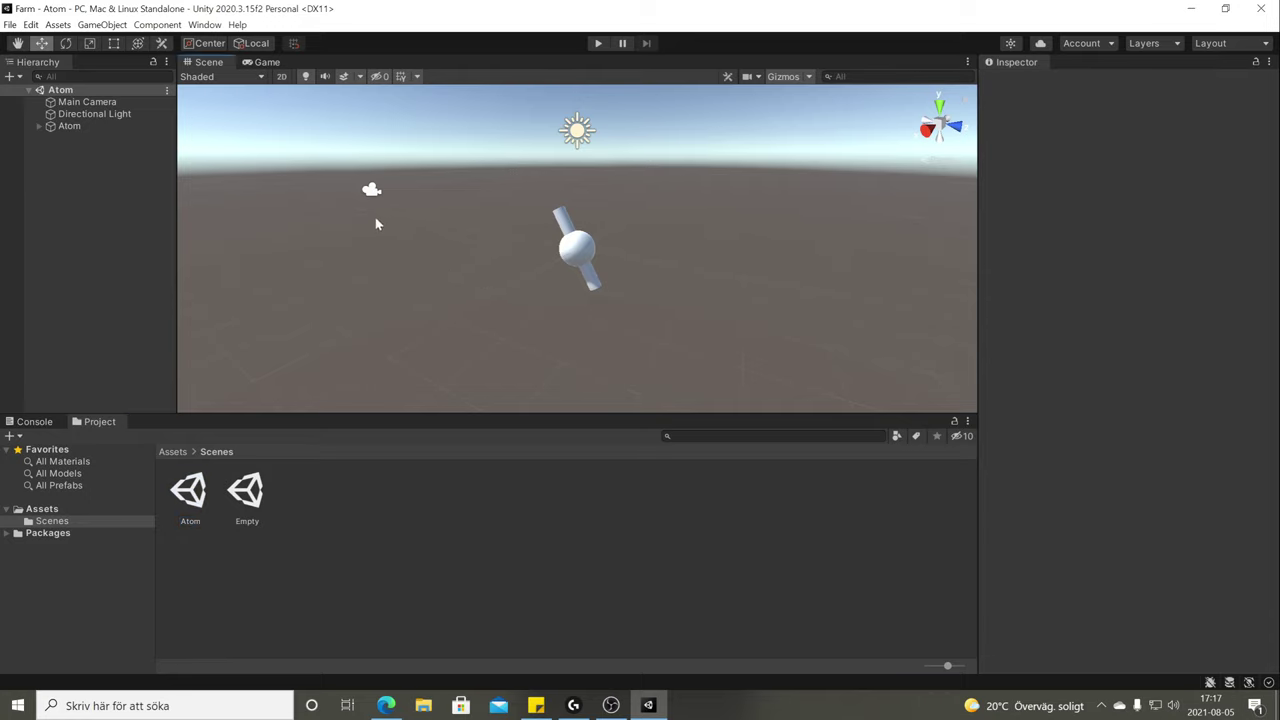
Toggle the Scene view lighting off and on repeatedly to compare the Atom's shading, ending with scene lighting on.
left_click(306, 77)
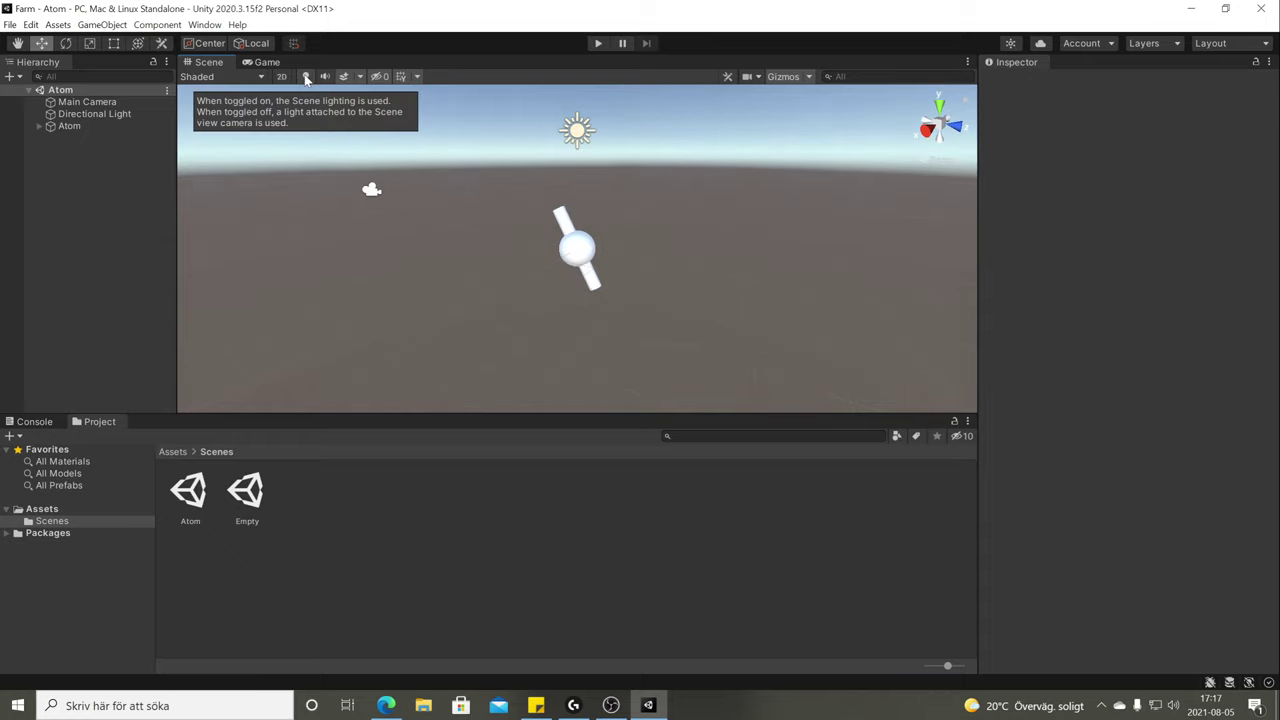
left_click(306, 77)
left_click(306, 77)
left_click(306, 77)
left_click(306, 77)
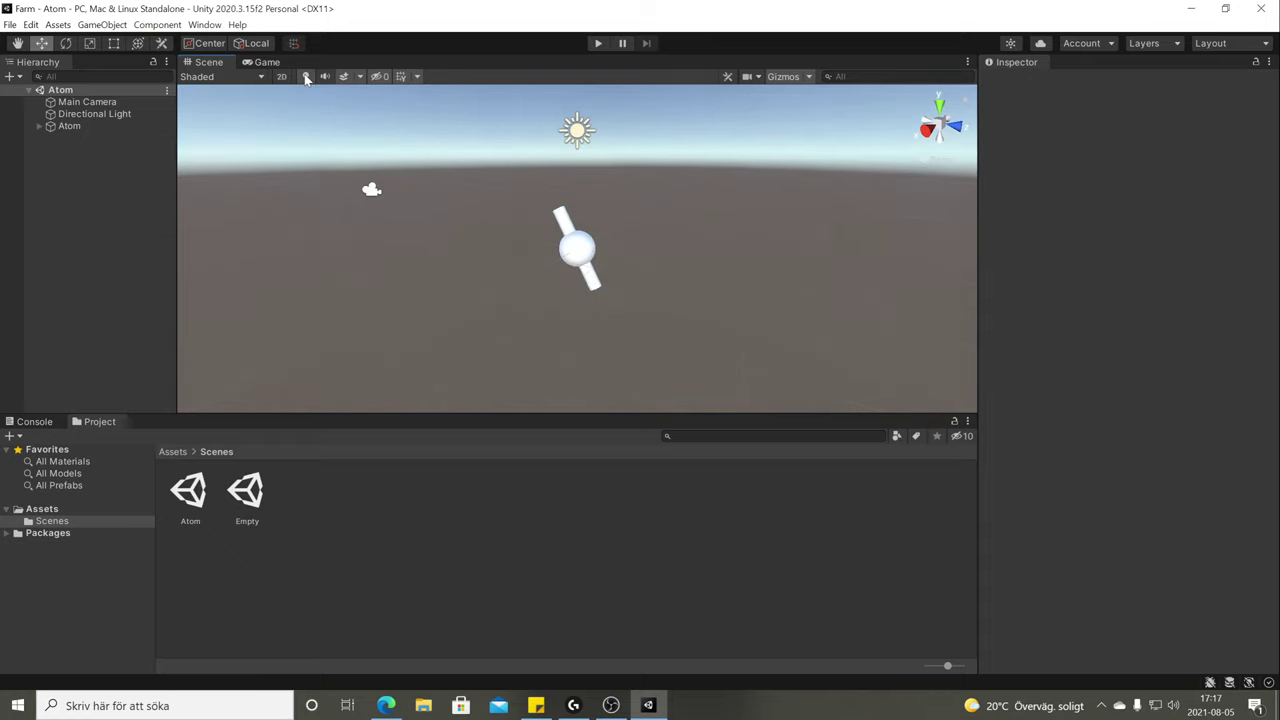
left_click(306, 77)
Select the sphere and toggle the Scene view gizmos off and on, leaving them enabled.
left_click(587, 252)
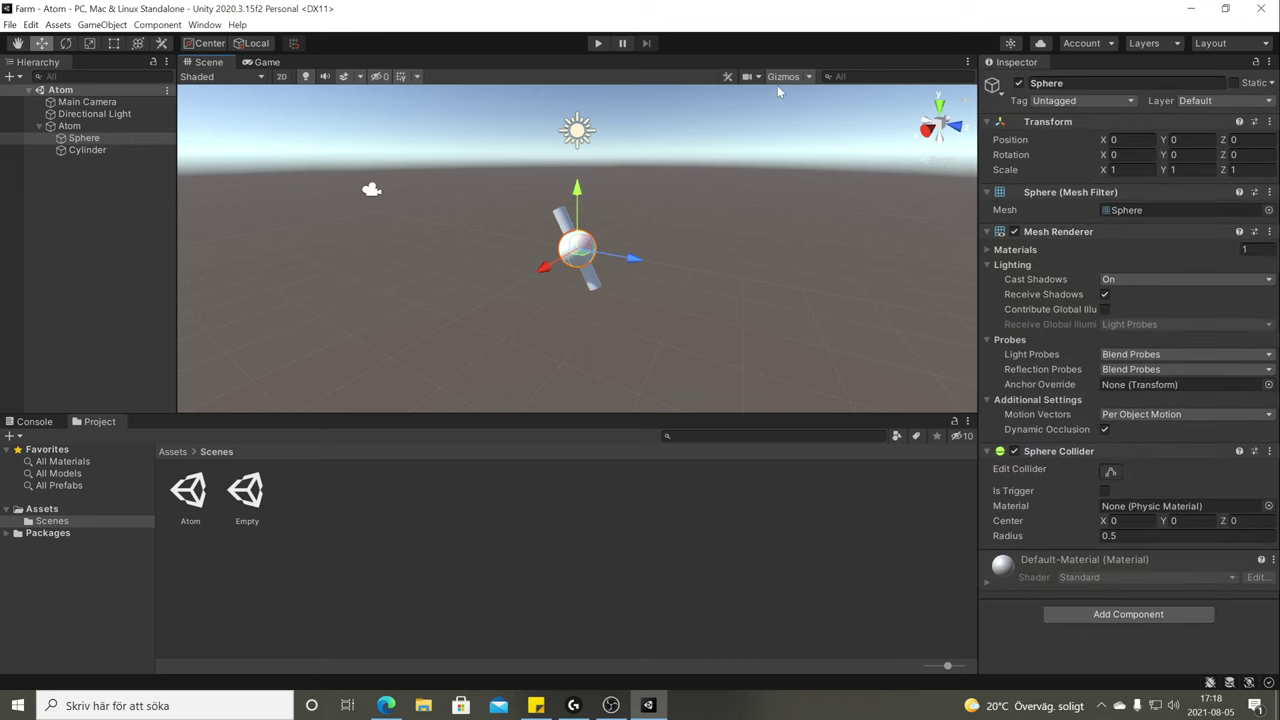
left_click(577, 229)
left_click(590, 237)
left_click(590, 237)
left_click(800, 78)
left_click(795, 77)
left_click(795, 77)
left_click(795, 77)
Examine the gizmos of the Directional Light and the Main Camera in the Scene view, then clear the selection.
left_click(578, 131)
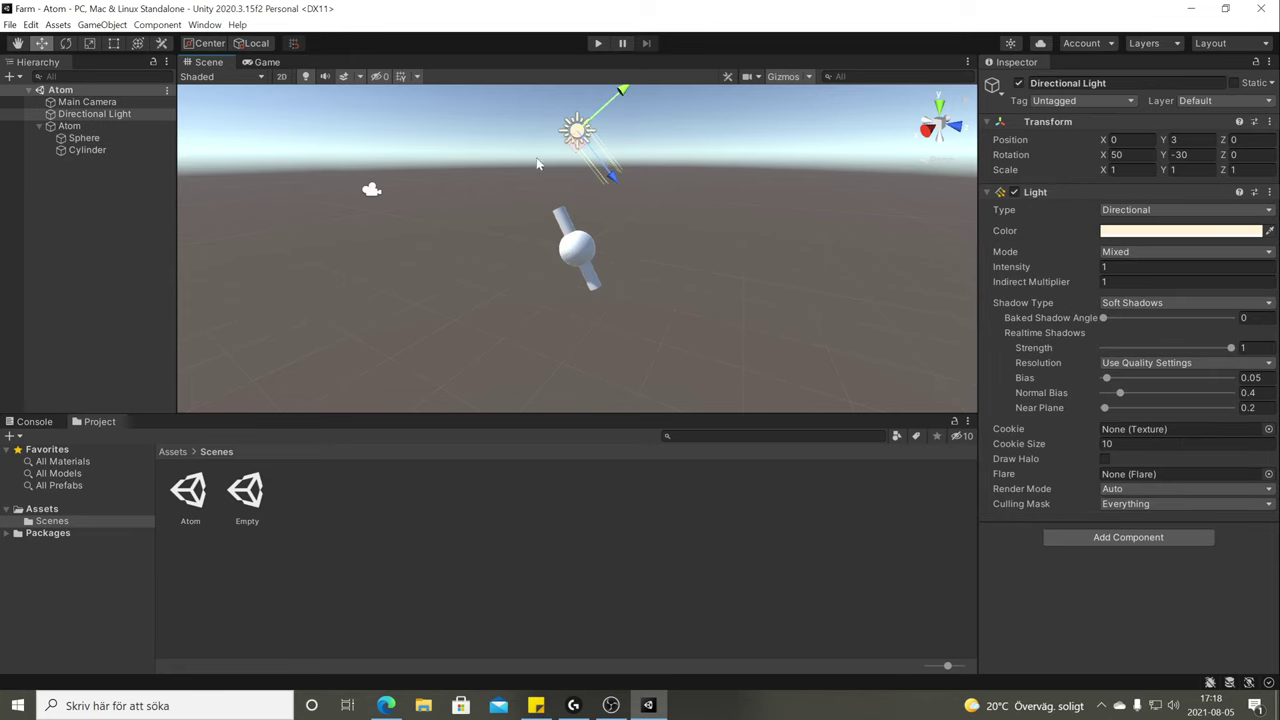
left_click(371, 190)
left_click(792, 80)
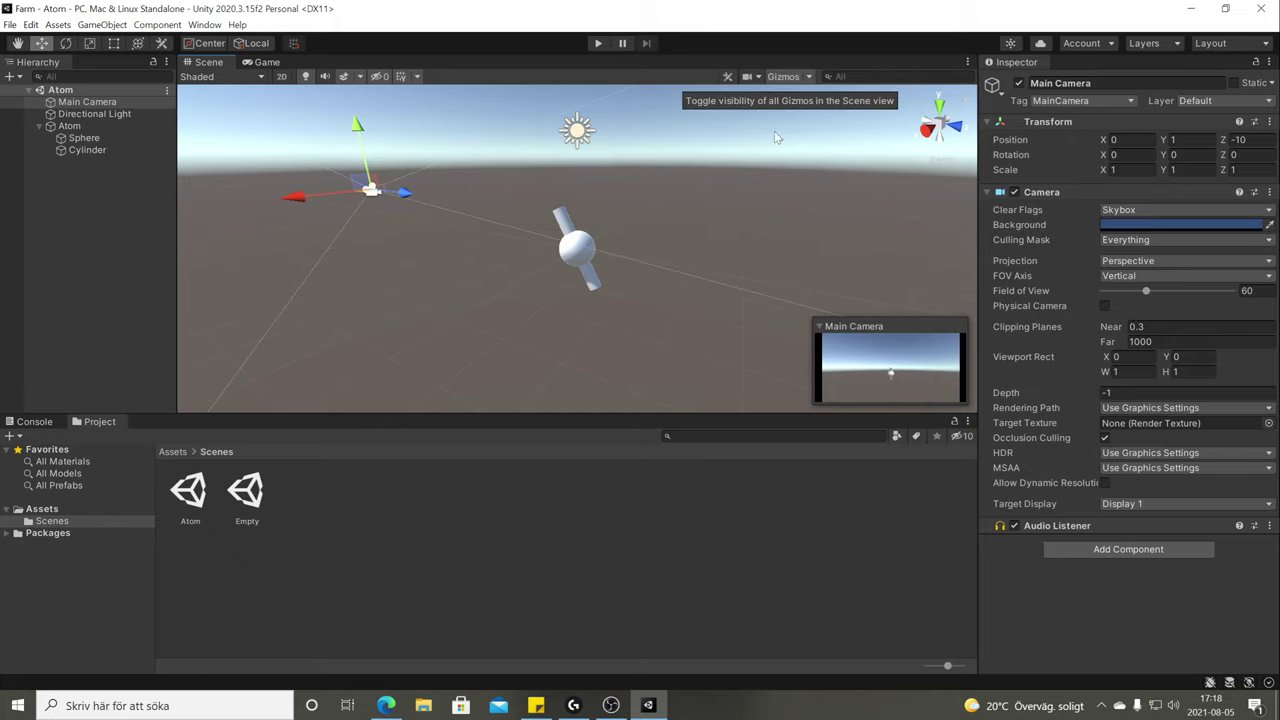
left_click(765, 209)
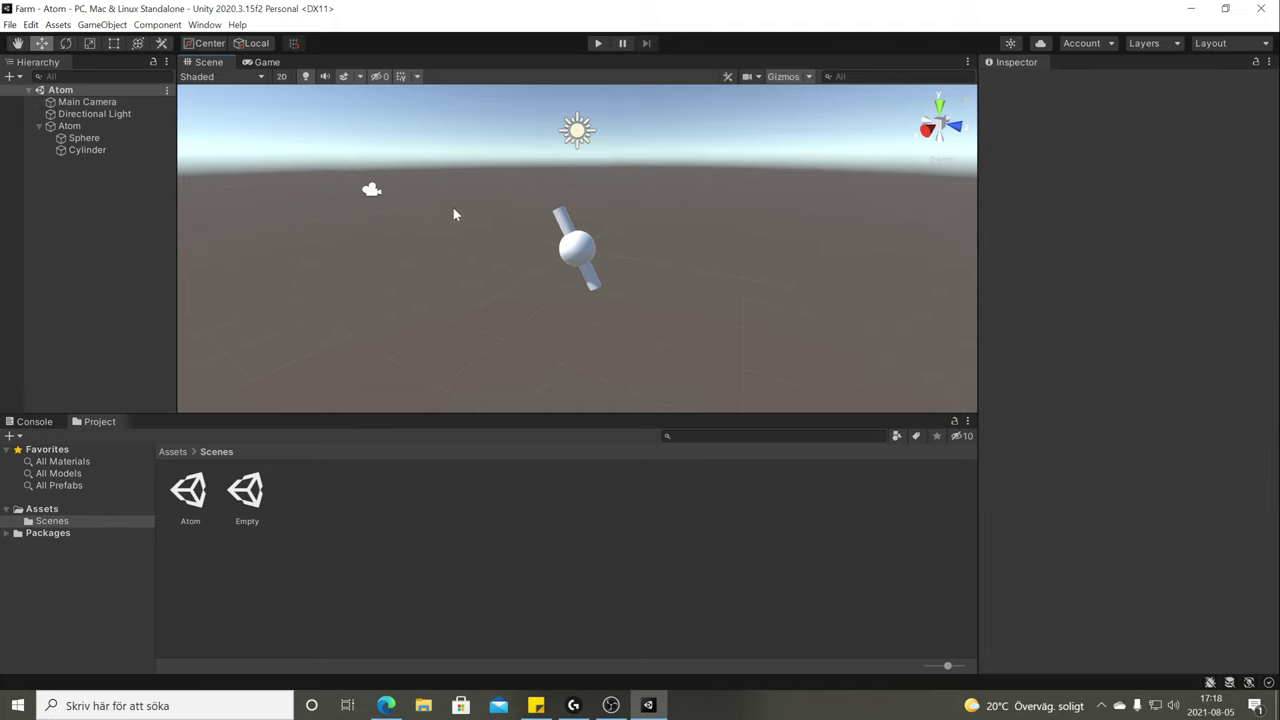
Switch the Scene view to 2D and back to 3D, and look through the available shading modes while keeping Shaded.
left_click(281, 77)
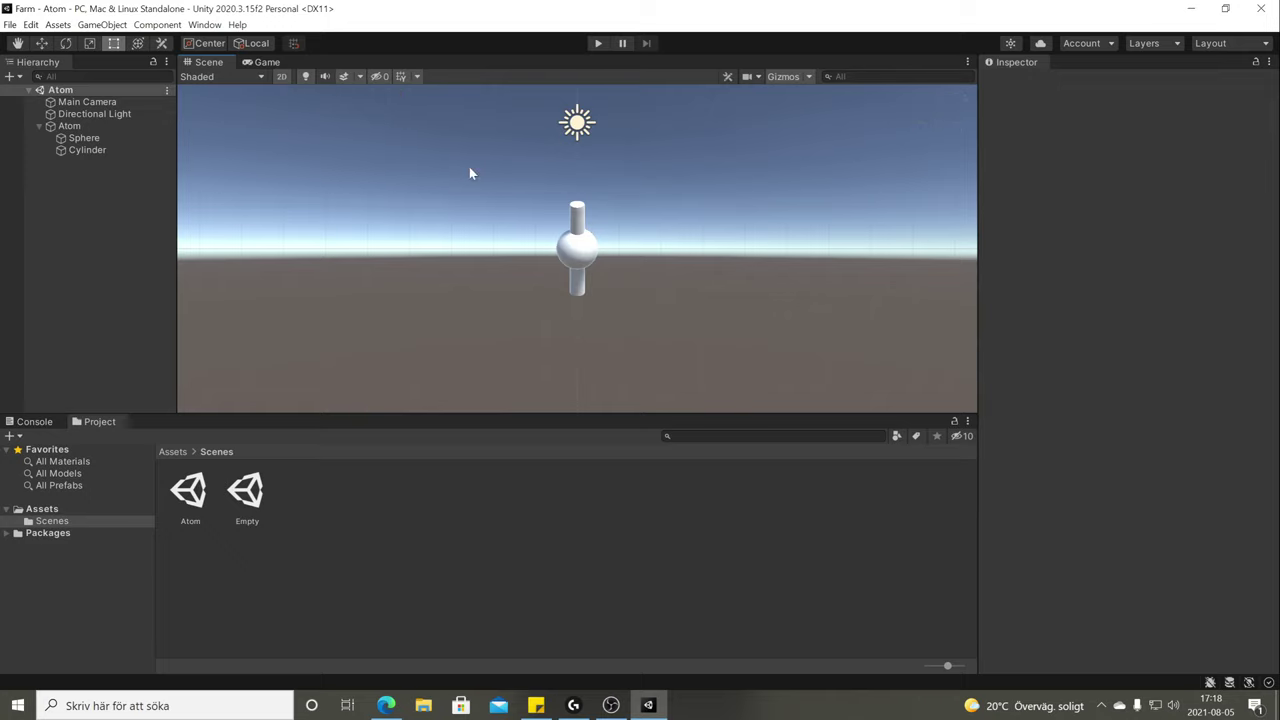
left_click(281, 77)
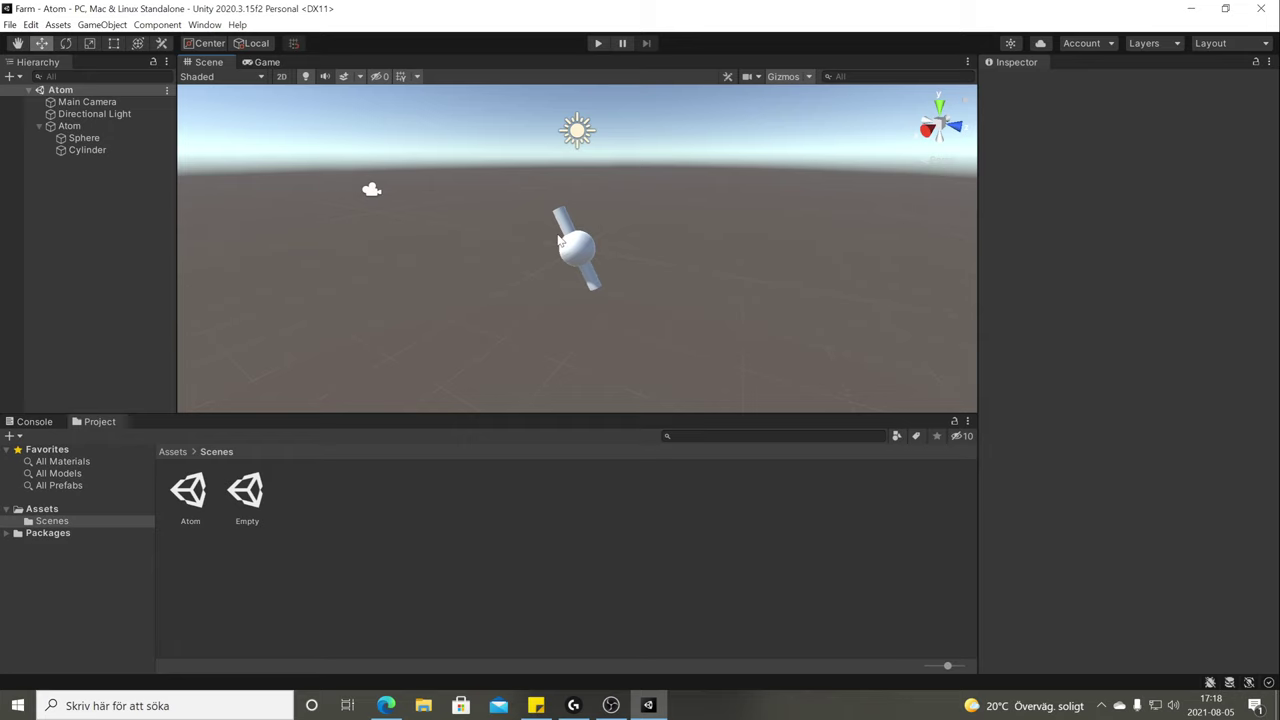
left_click(241, 79)
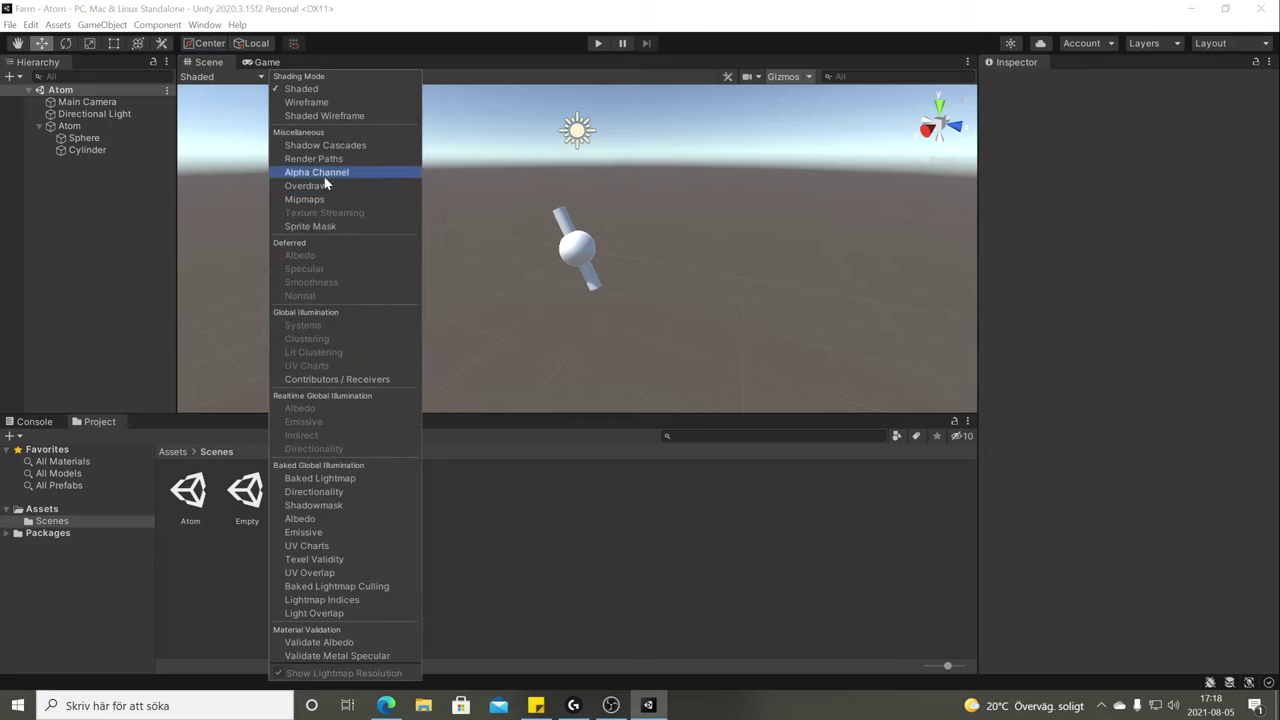
left_click(655, 230)
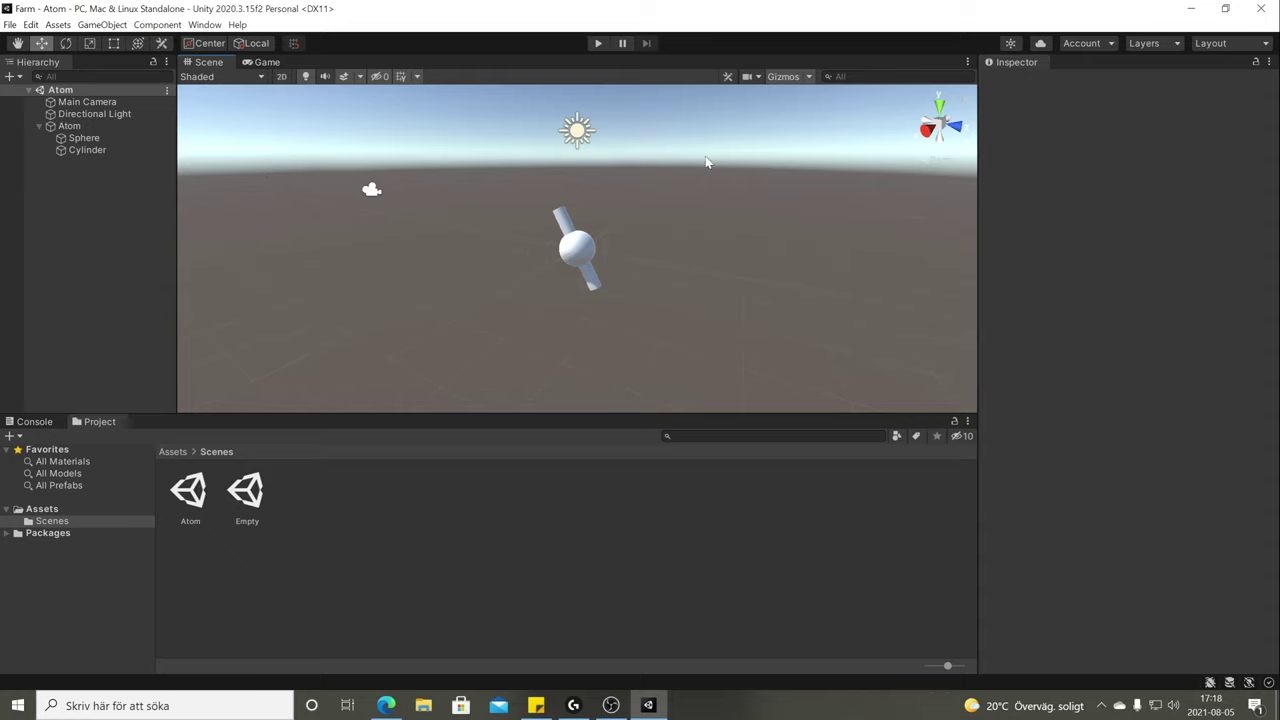
Compare the Scene view with the Game view of the Atom, ending in the Scene view.
left_click_drag(709, 163, 220, 357)
left_click(431, 318)
left_click(265, 62)
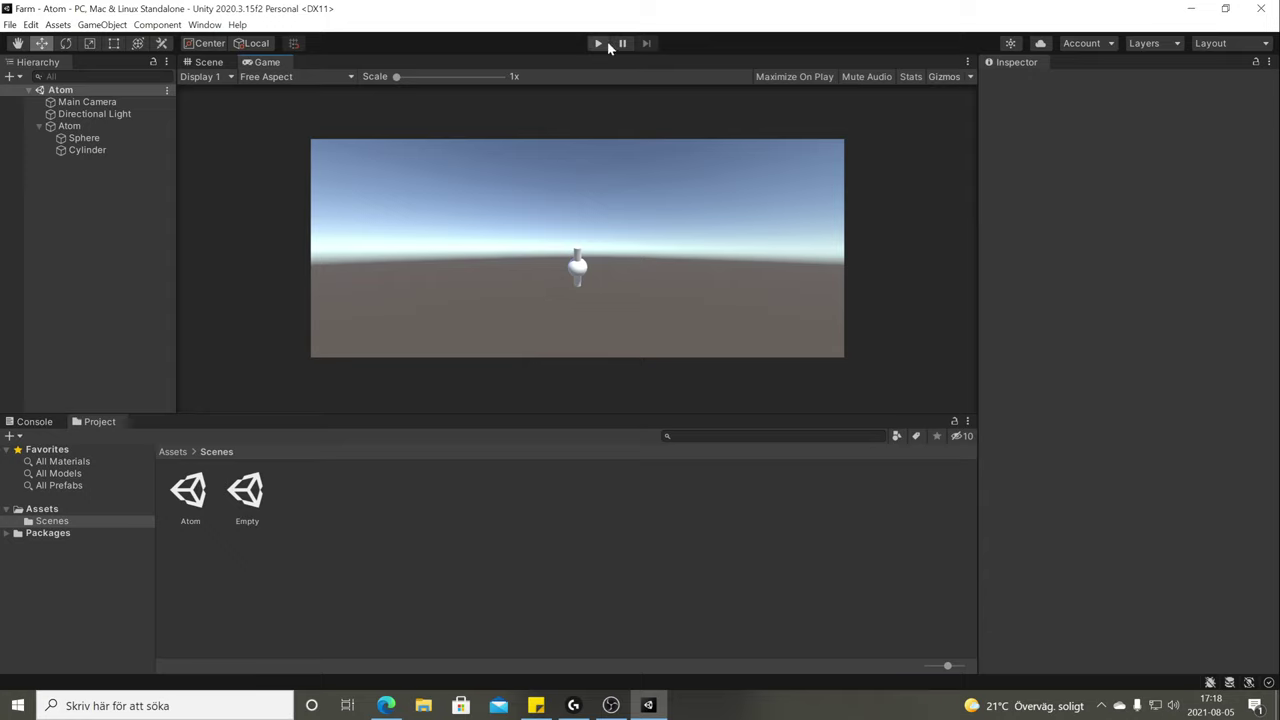
left_click(207, 62)
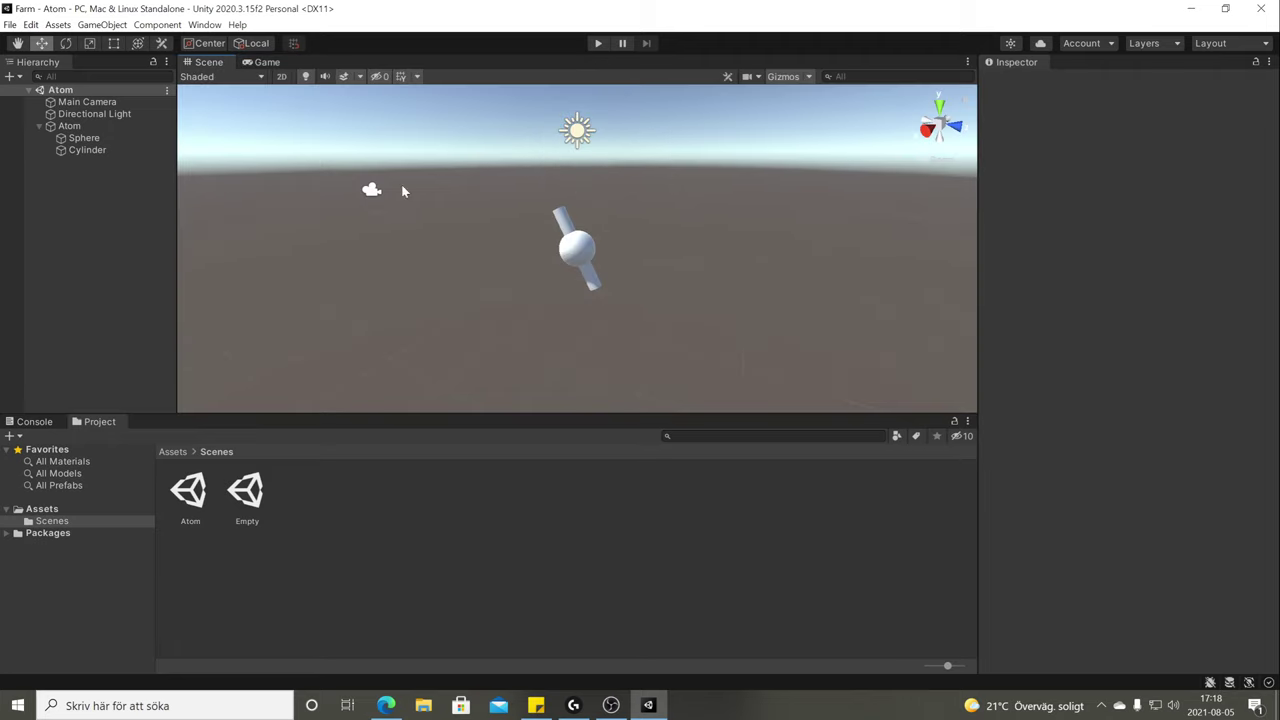
left_click(250, 63)
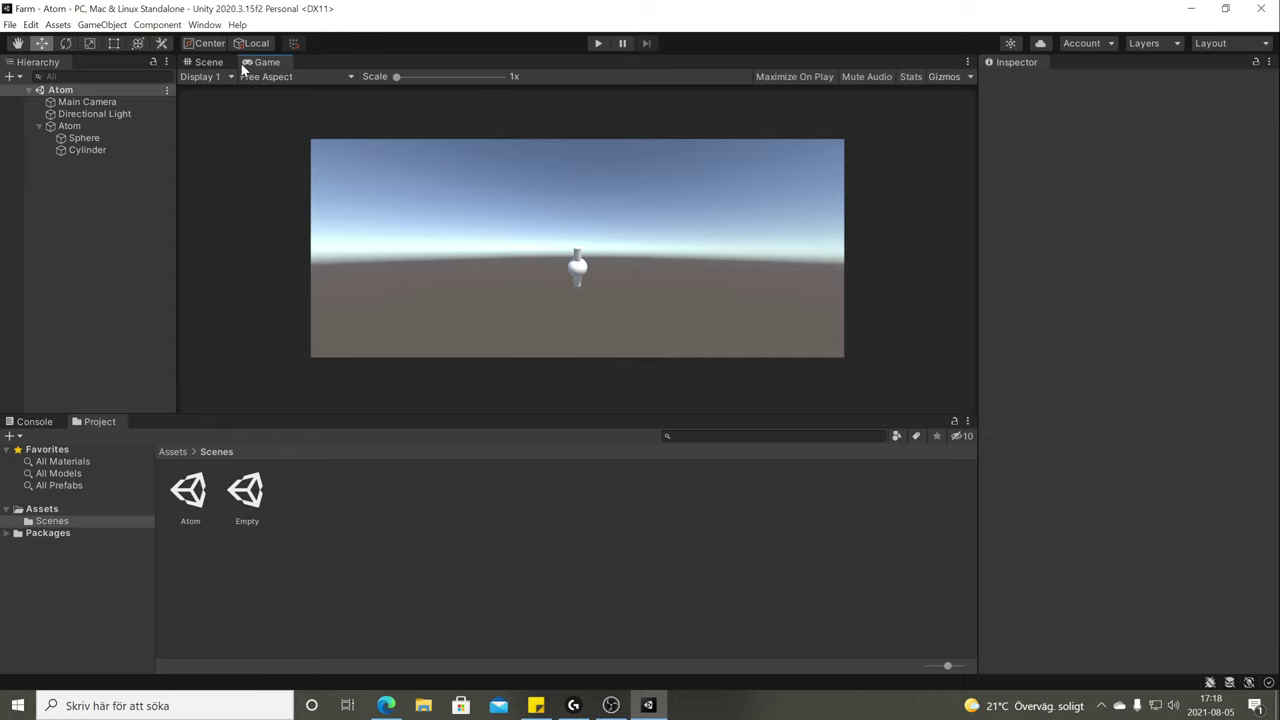
left_click(208, 62)
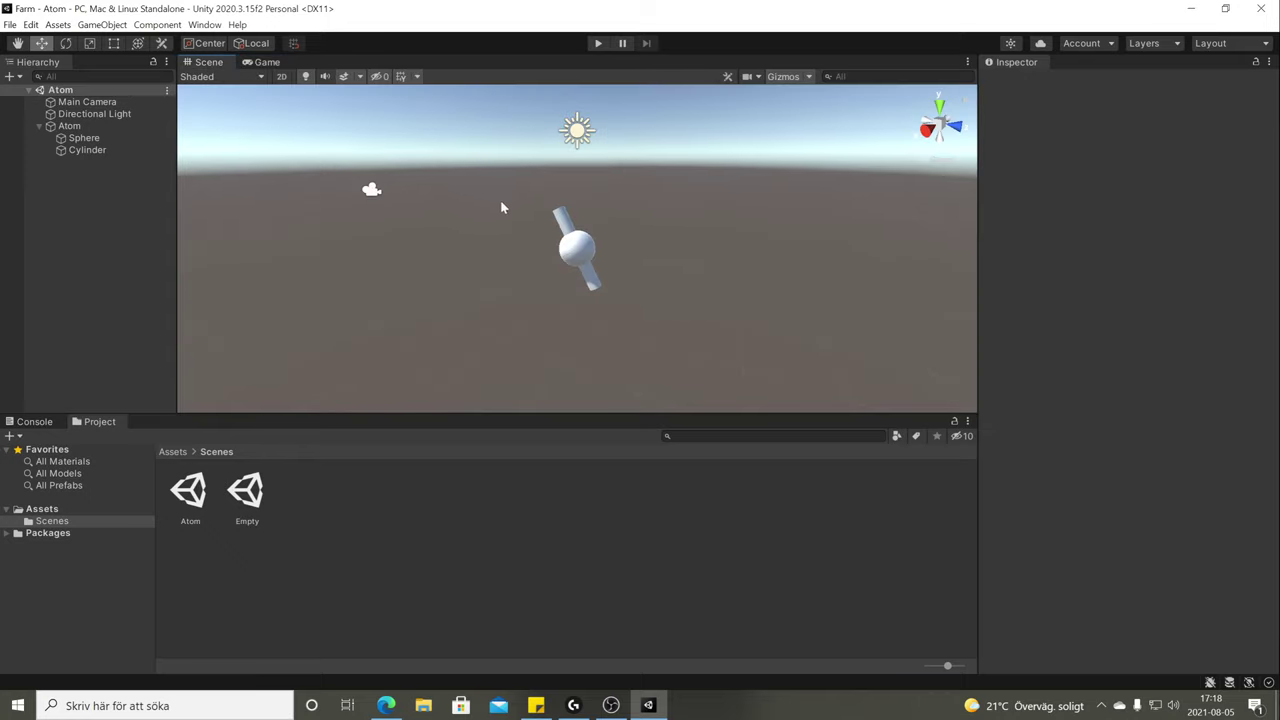
Examine the Atom from different angles and distances by orbiting, panning and zooming the Scene view.
scroll(551, 252, "down", 1)
left_click_drag(528, 235, 638, 221, "alt")
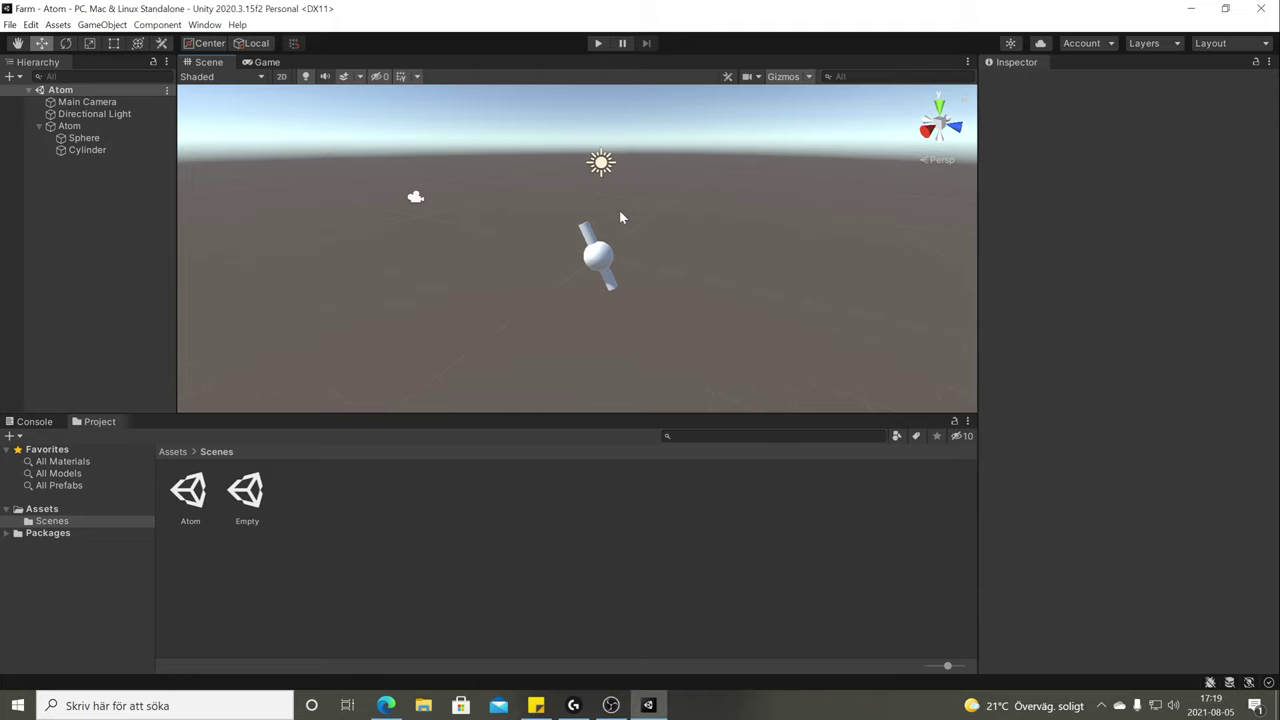
key("alt")
left_click_drag(669, 220, 639, 256, "alt")
middle_click_drag(686, 211, 654, 247)
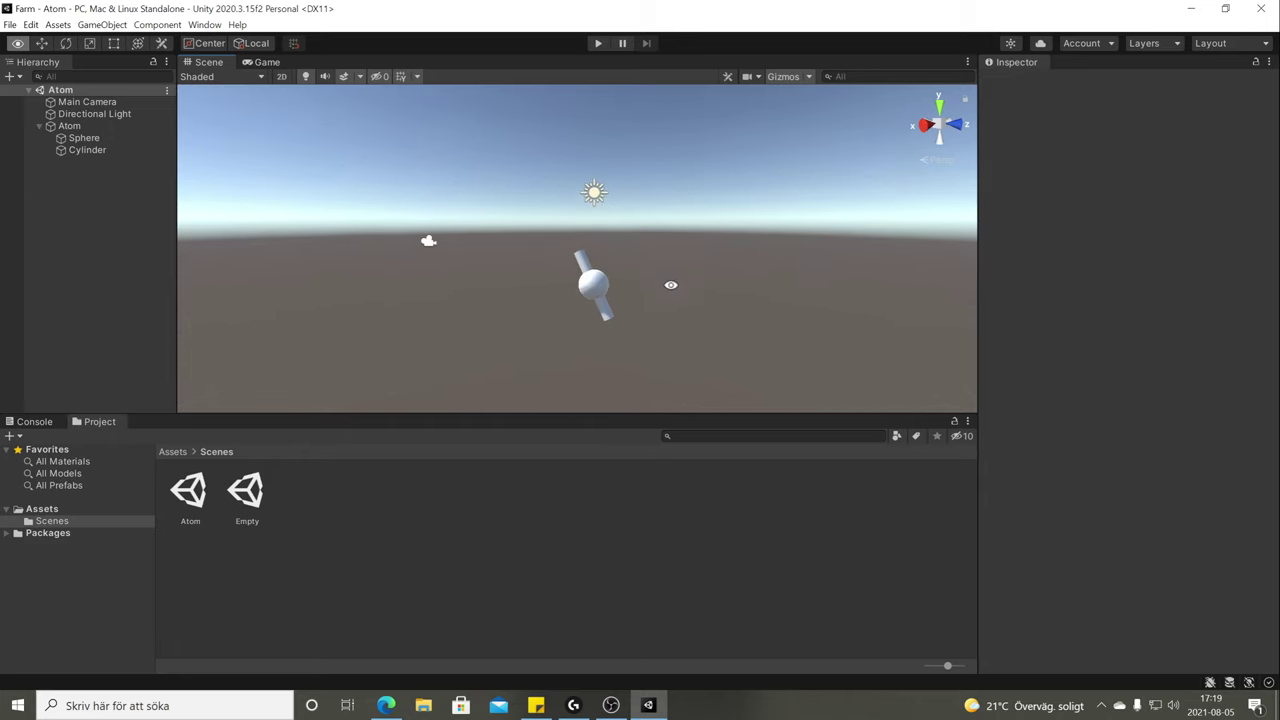
right_click_drag(671, 283, 617, 540, "alt")
left_click_drag(597, 409, 557, 206, "alt")
right_click_drag(557, 206, 508, 388, "alt")
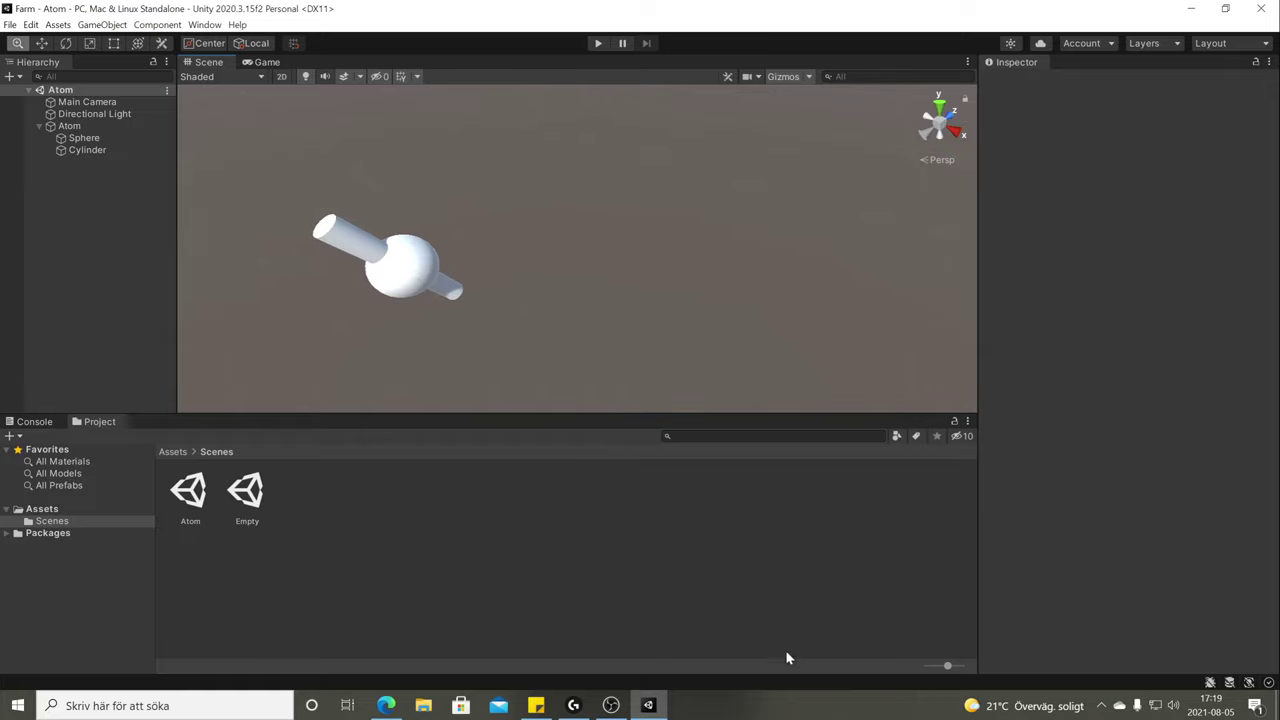
middle_click_drag(508, 388, 578, 233)
left_click_drag(578, 233, 660, 142, "alt")
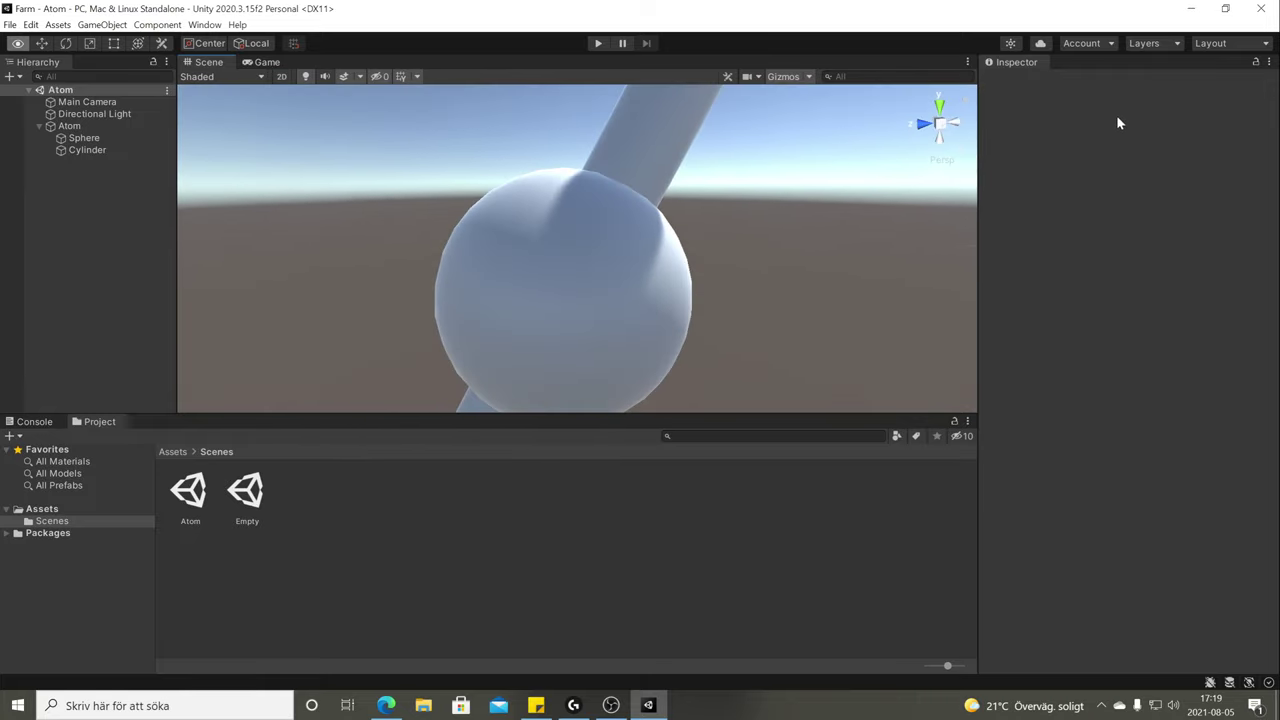
right_click_drag(749, 277, 291, 219, "alt")
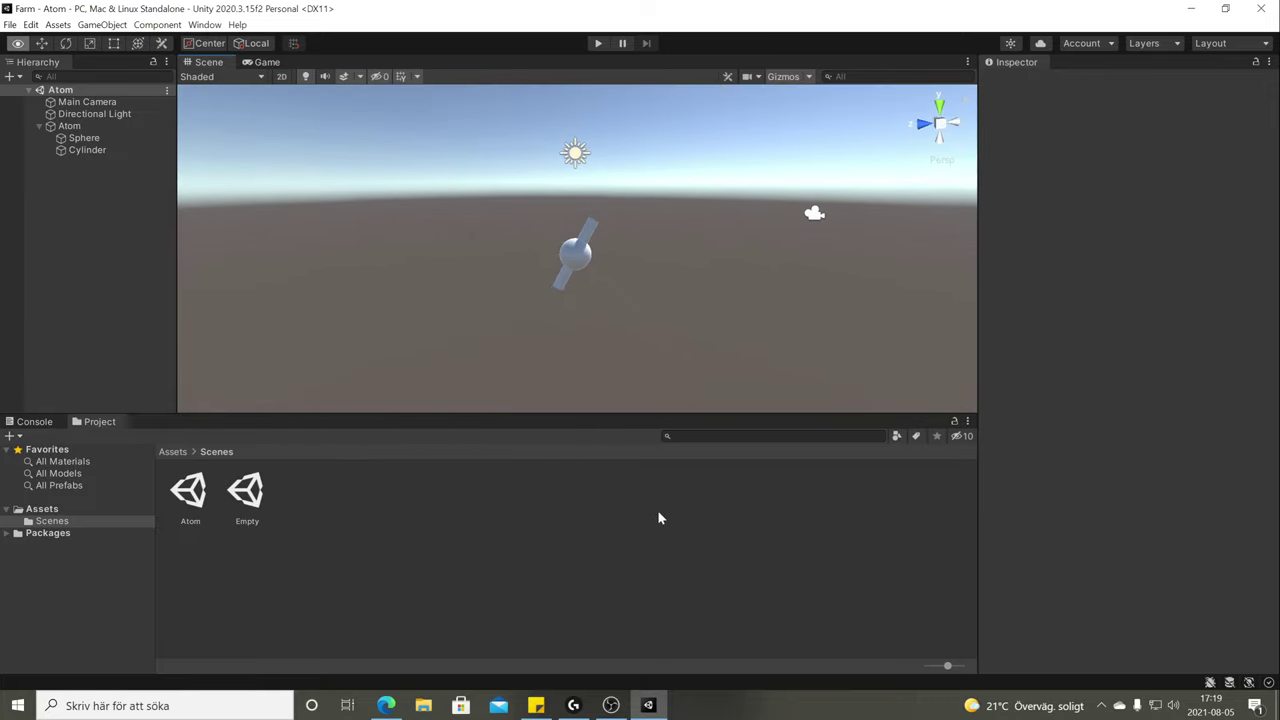
Select the parent Atom object in the hierarchy.
left_click_drag(463, 269, 322, 126, "alt")
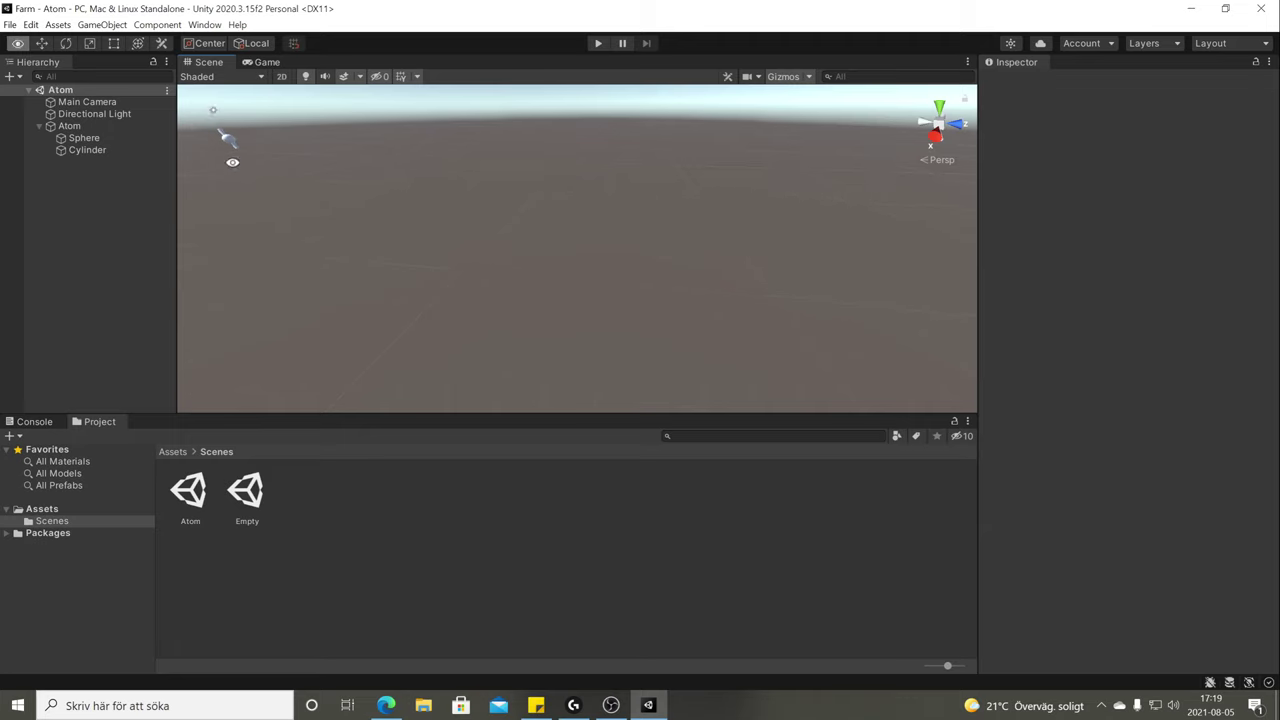
left_click(72, 126)
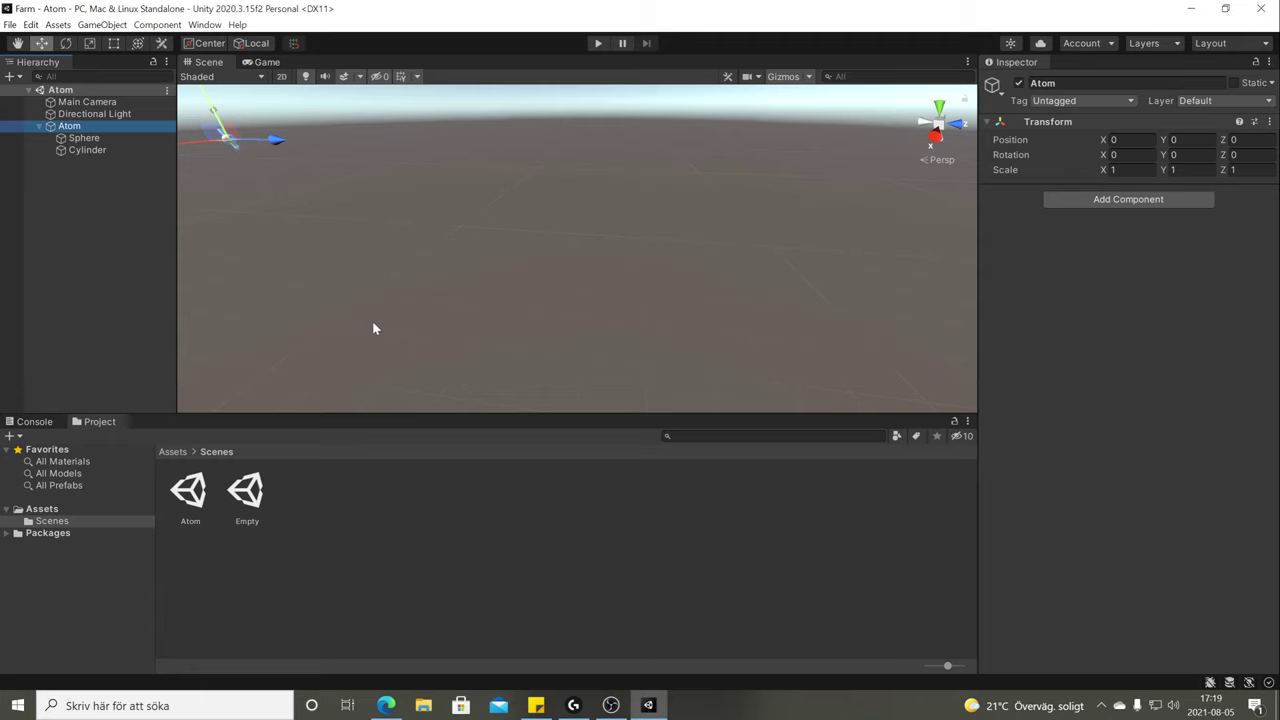
Examine the Atom object with its sphere and cylinder from several angles in the Scene view.
key("f")
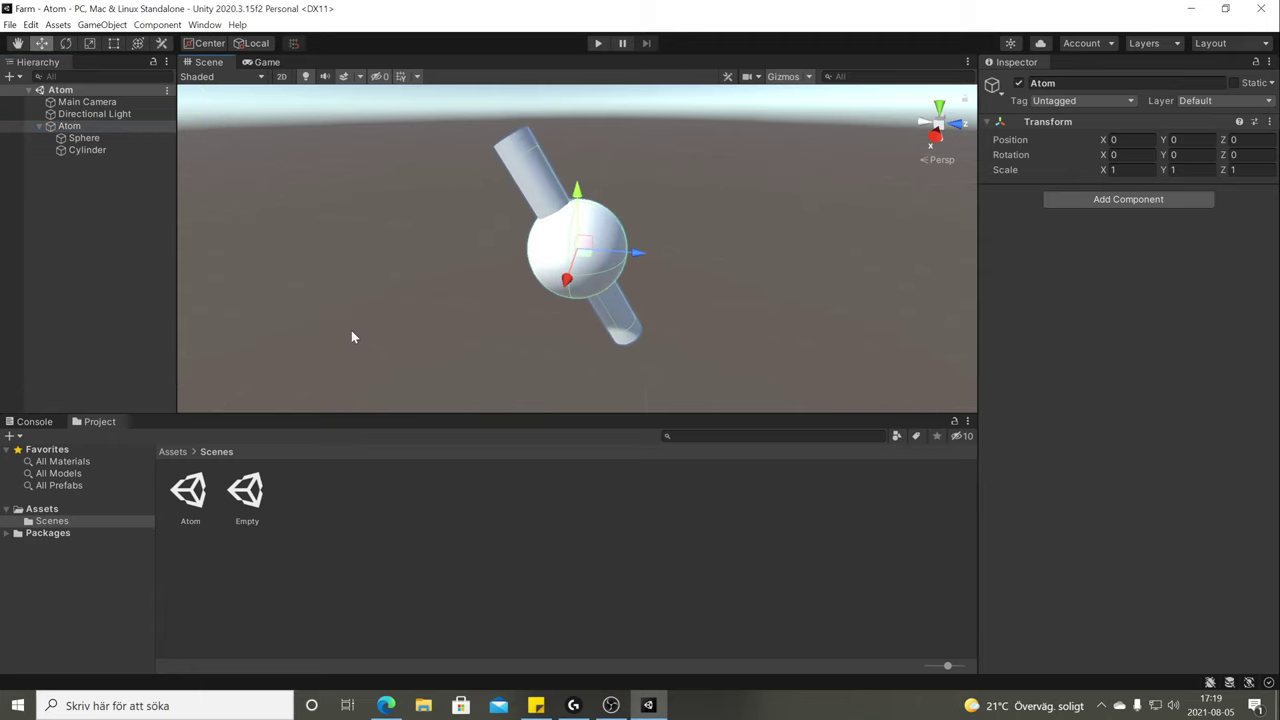
left_click_drag(340, 355, 700, 150, "alt")
left_click_drag(720, 95, 543, 243, "alt")
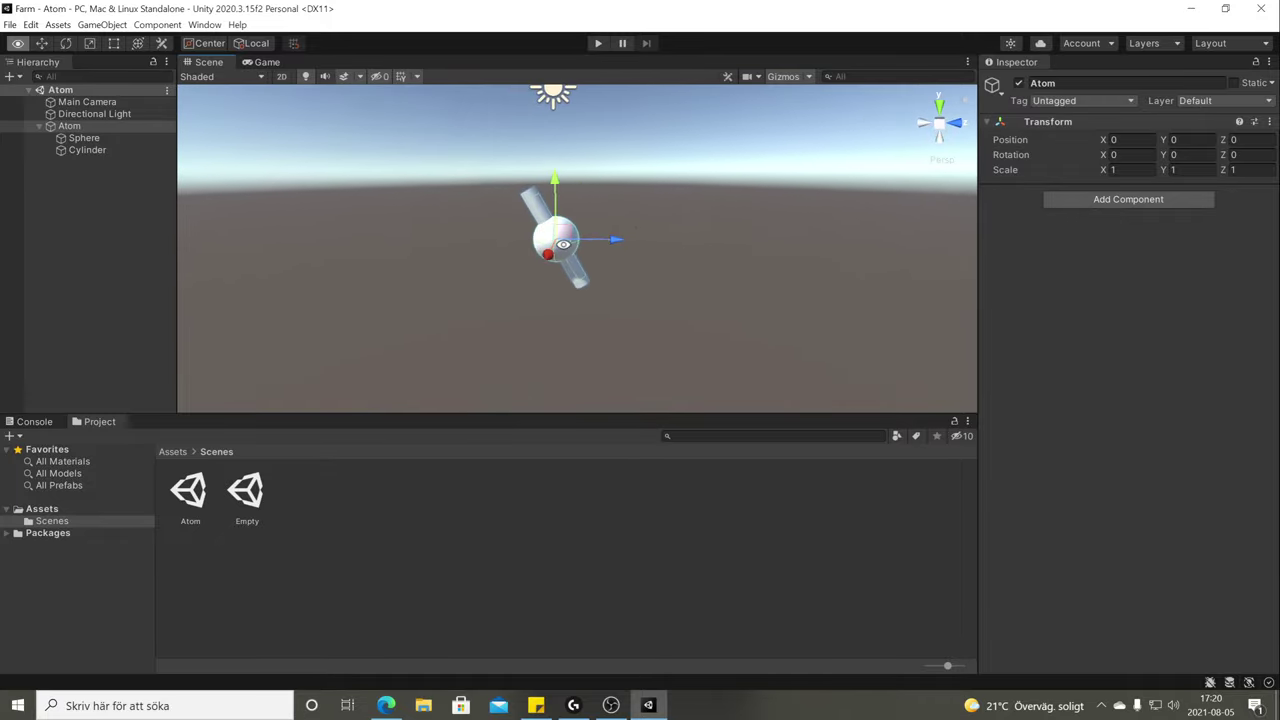
key("f")
scroll(722, 253, "down", 5)
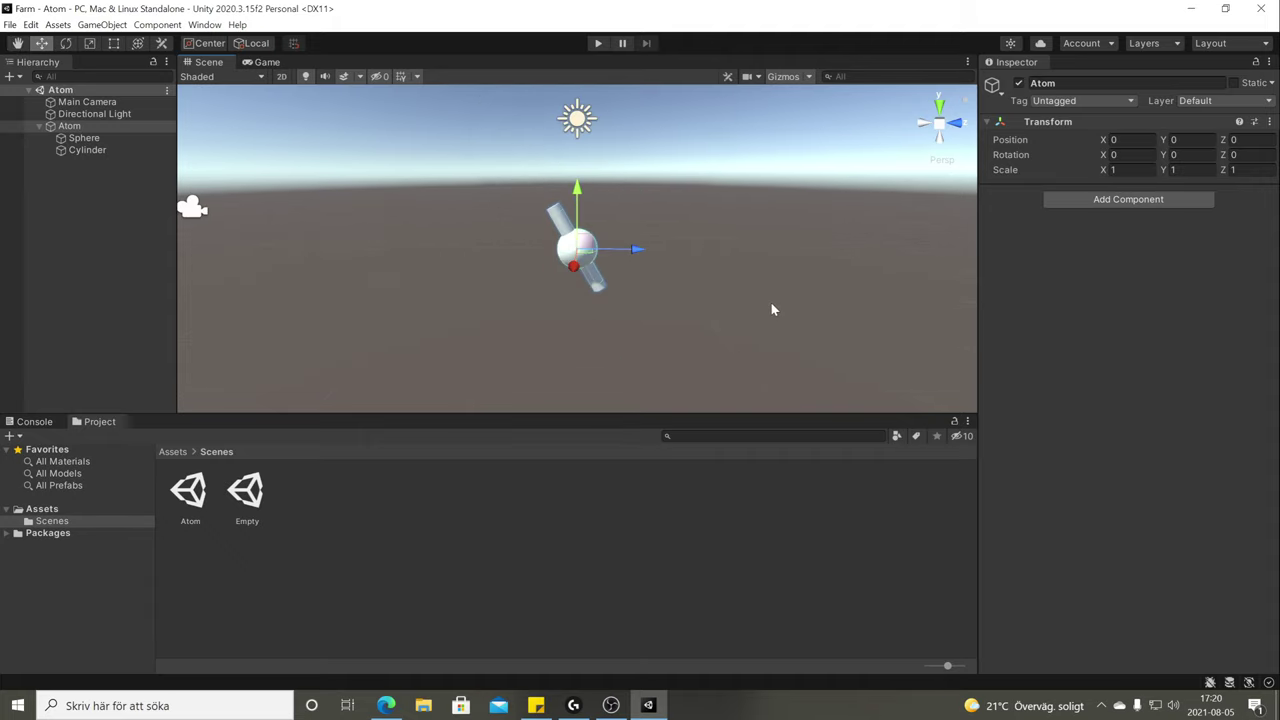
left_click(771, 303)
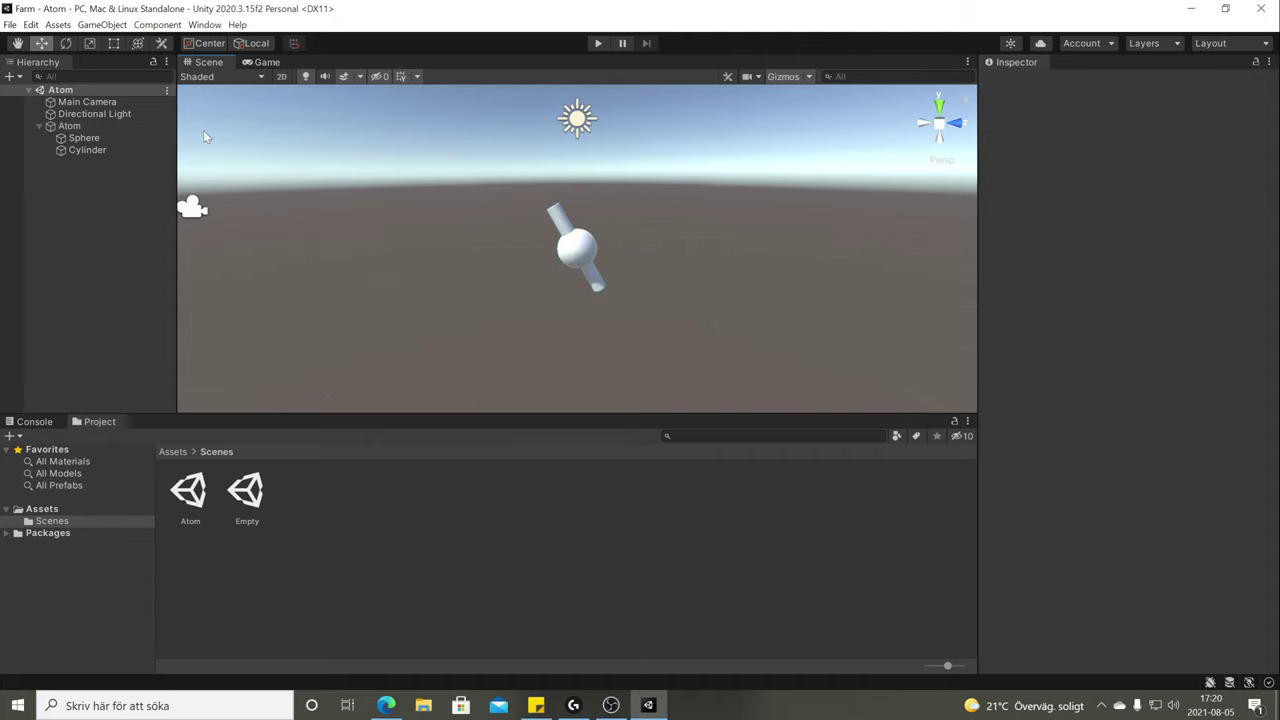
scroll(516, 223, "up", 3)
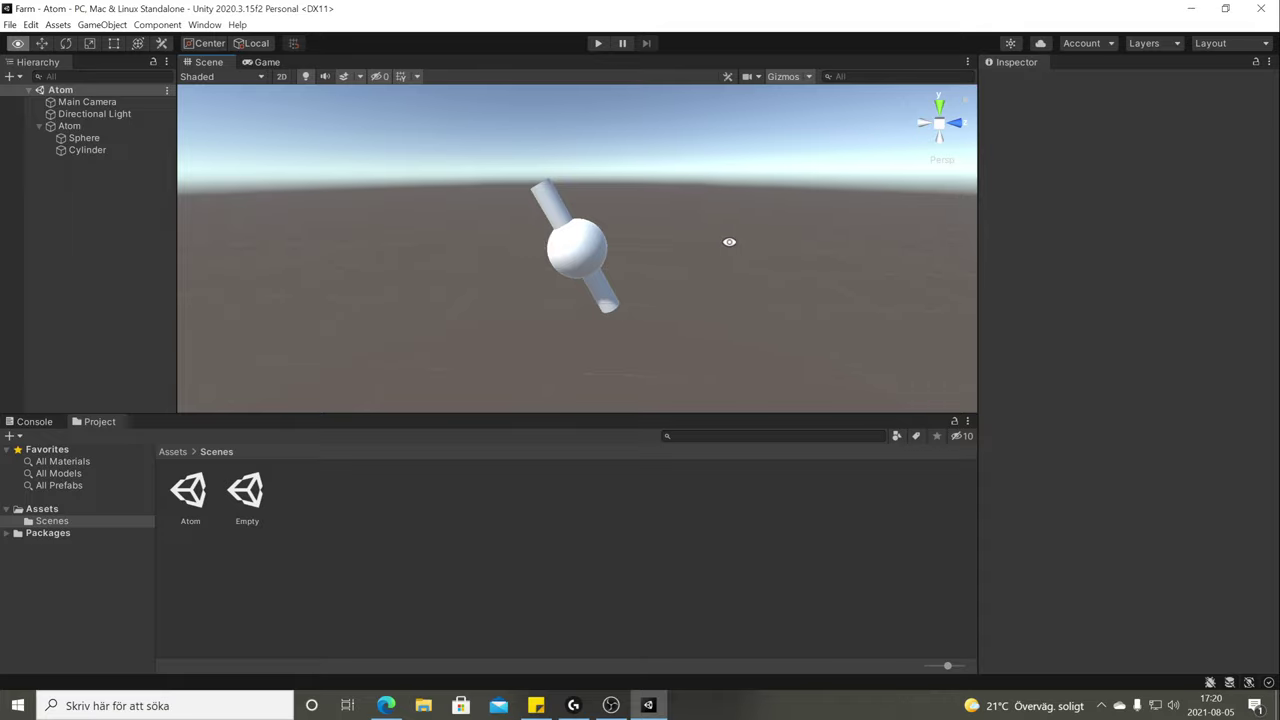
left_click_drag(729, 243, 654, 206, "alt")
right_click_drag(654, 206, 600, 300, "alt")
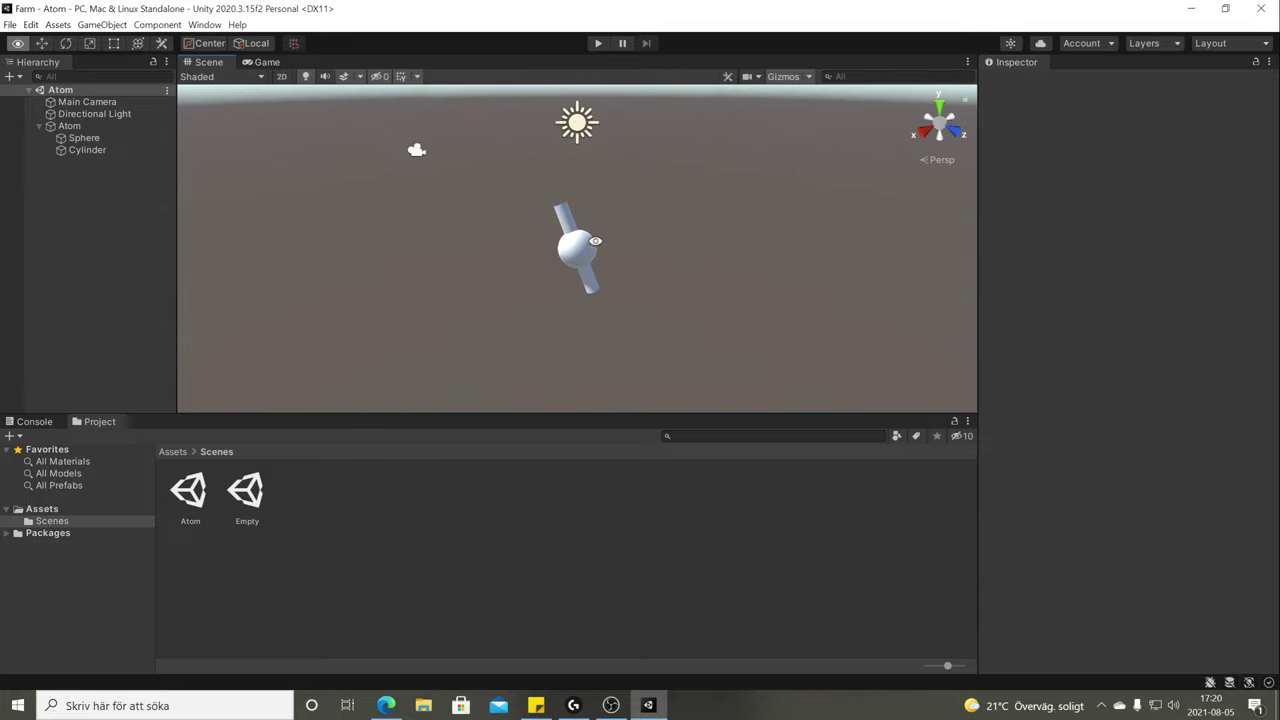
left_click_drag(600, 300, 383, 162, "alt")
Select the Main Camera, frame it in the Scene view, and briefly test-run the scene in Play mode.
left_click(357, 237)
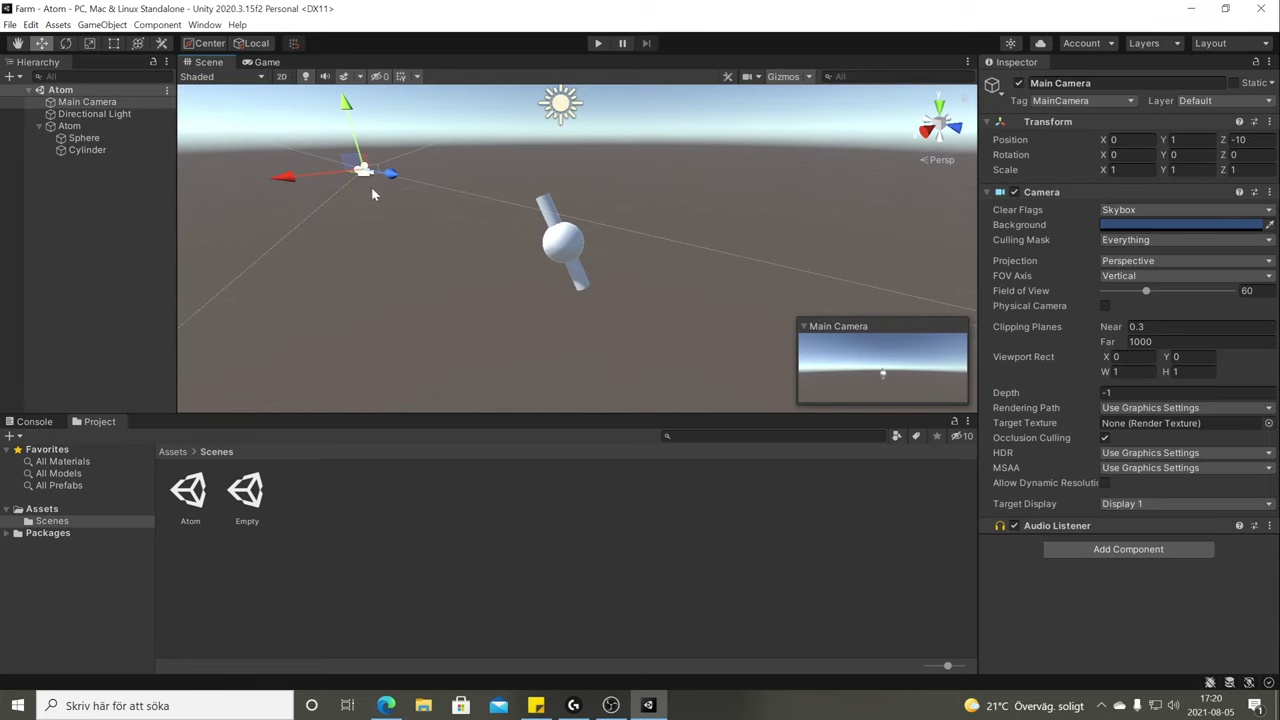
left_click_drag(533, 253, 590, 247, "alt")
key("f")
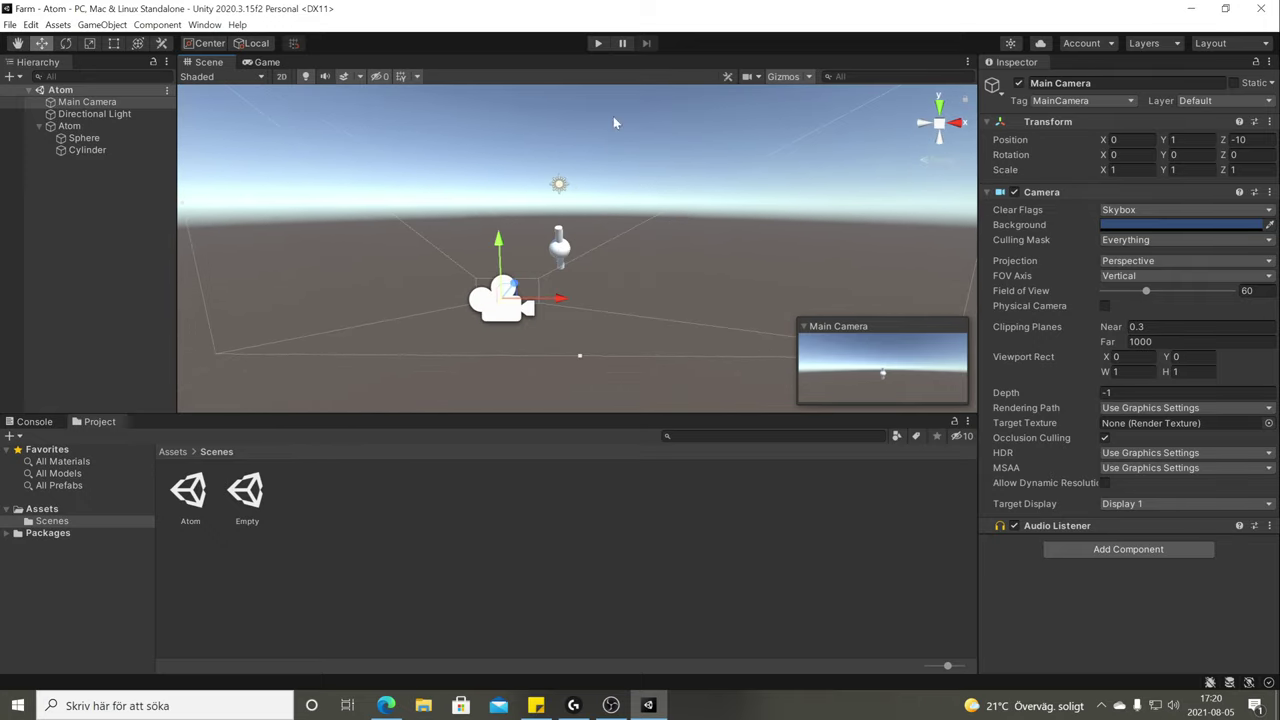
left_click(606, 45)
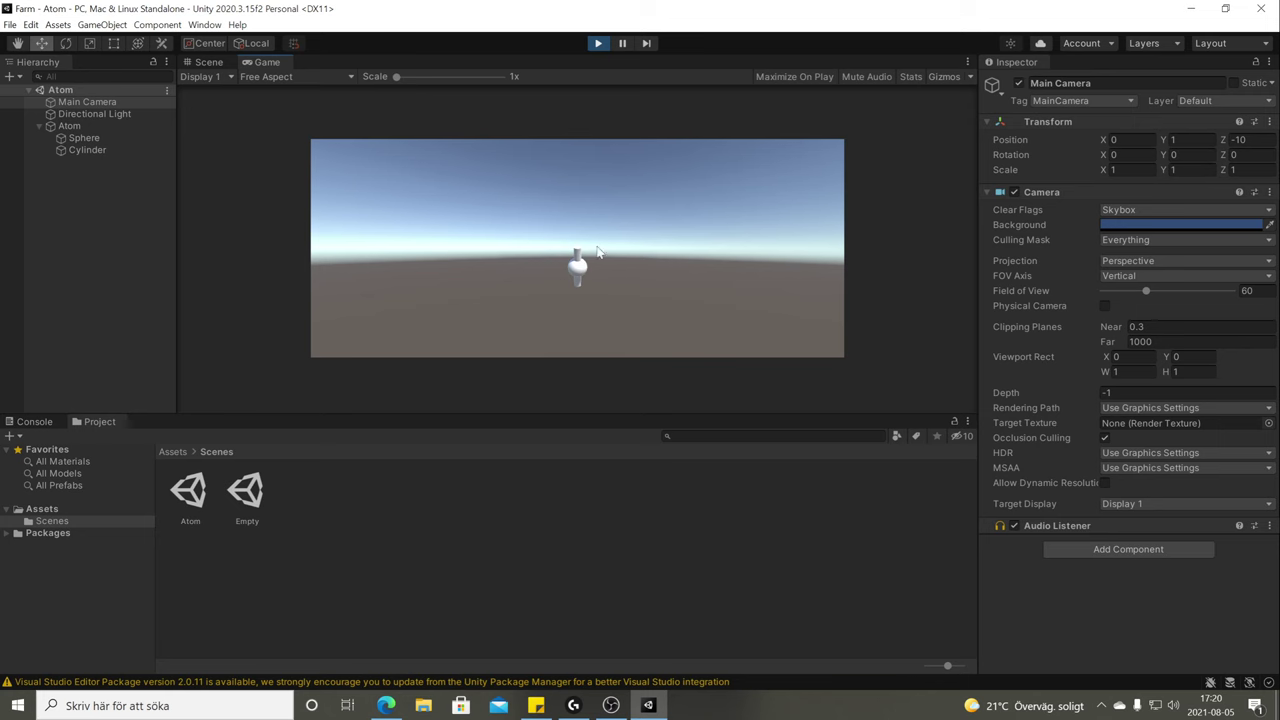
left_click(596, 44)
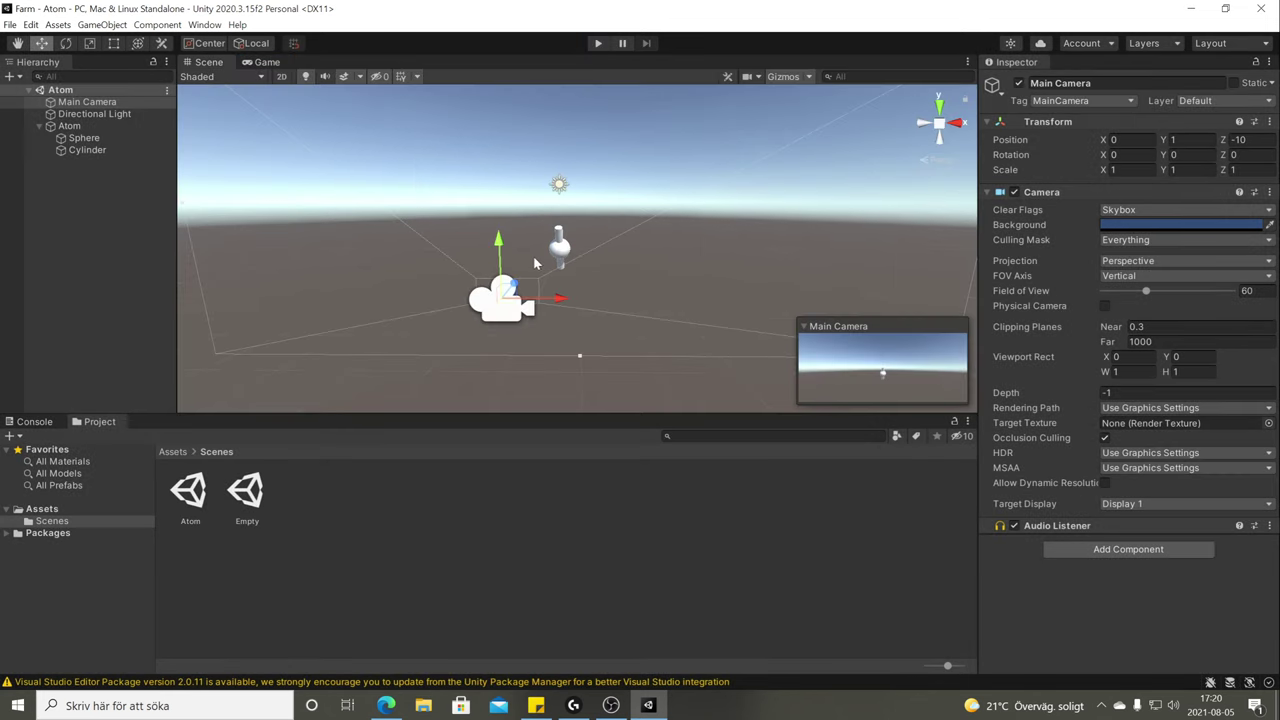
Move the Main Camera to about (3.73, 2.68, -5.35) and rotate it to about (22.8, -37, 4.9), aiming at the Atom object.
left_click_drag(653, 245, 613, 312, "alt")
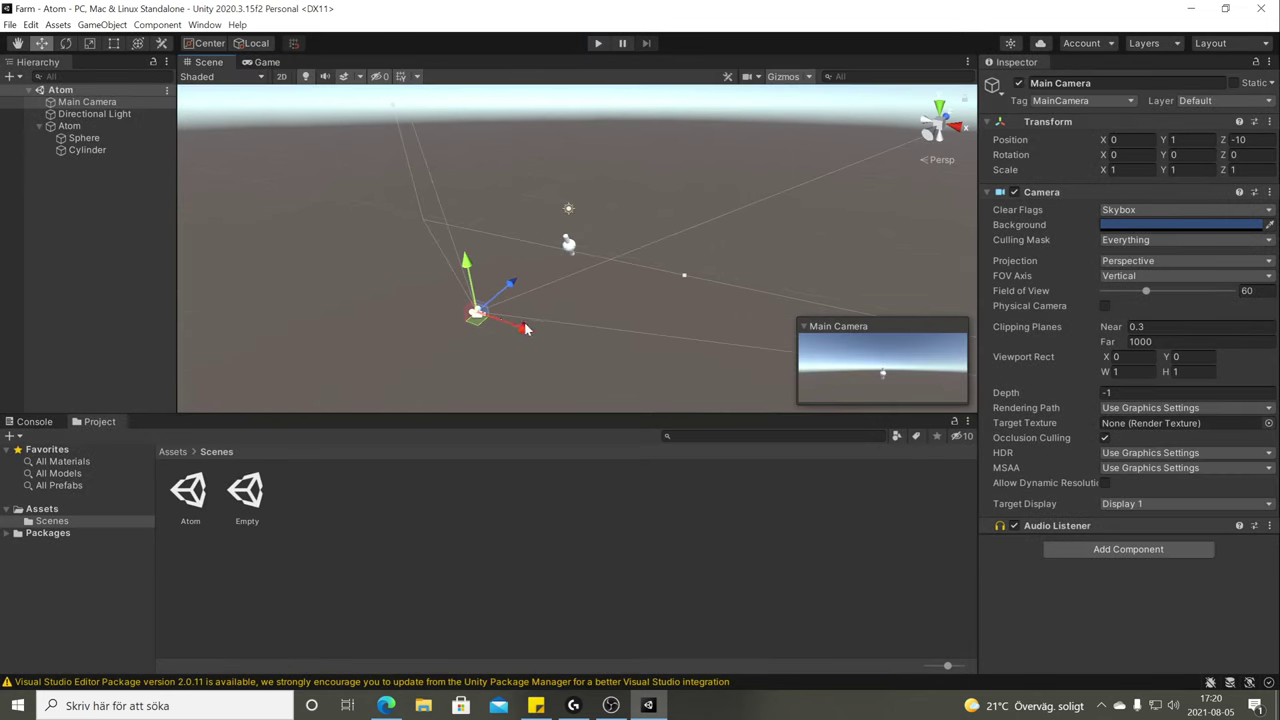
key("e")
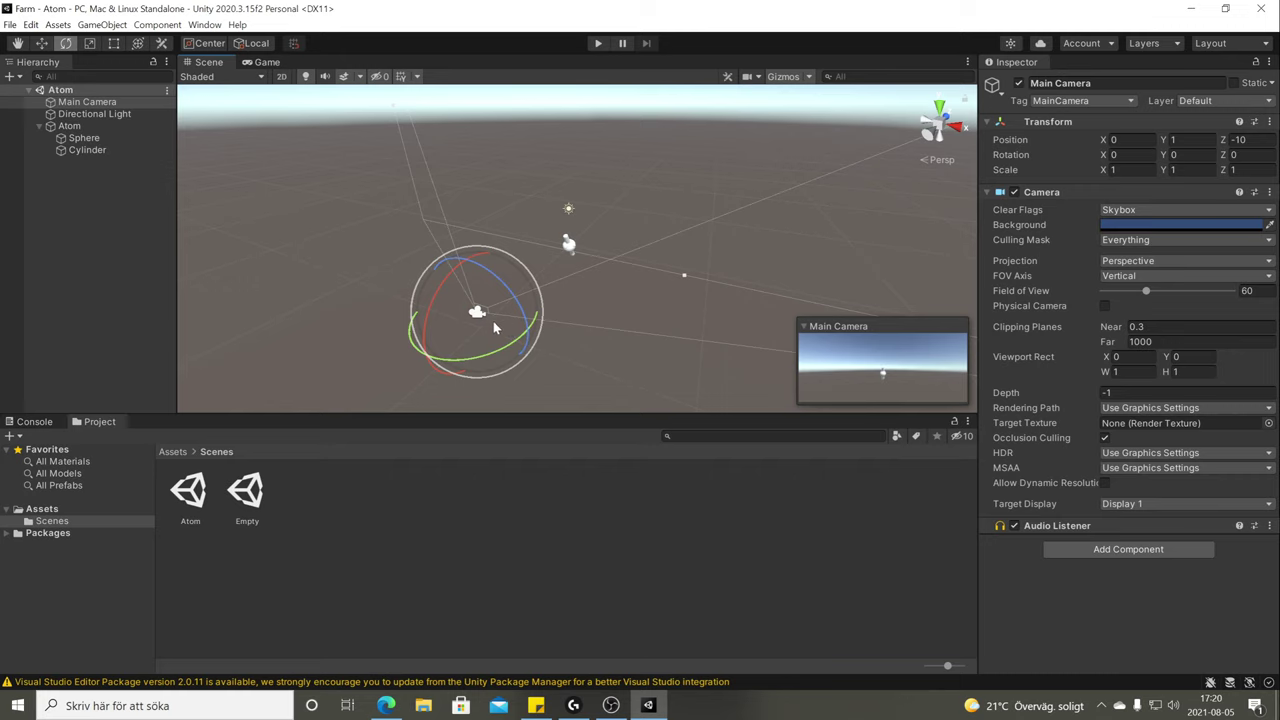
left_click_drag(493, 321, 492, 265)
key("w")
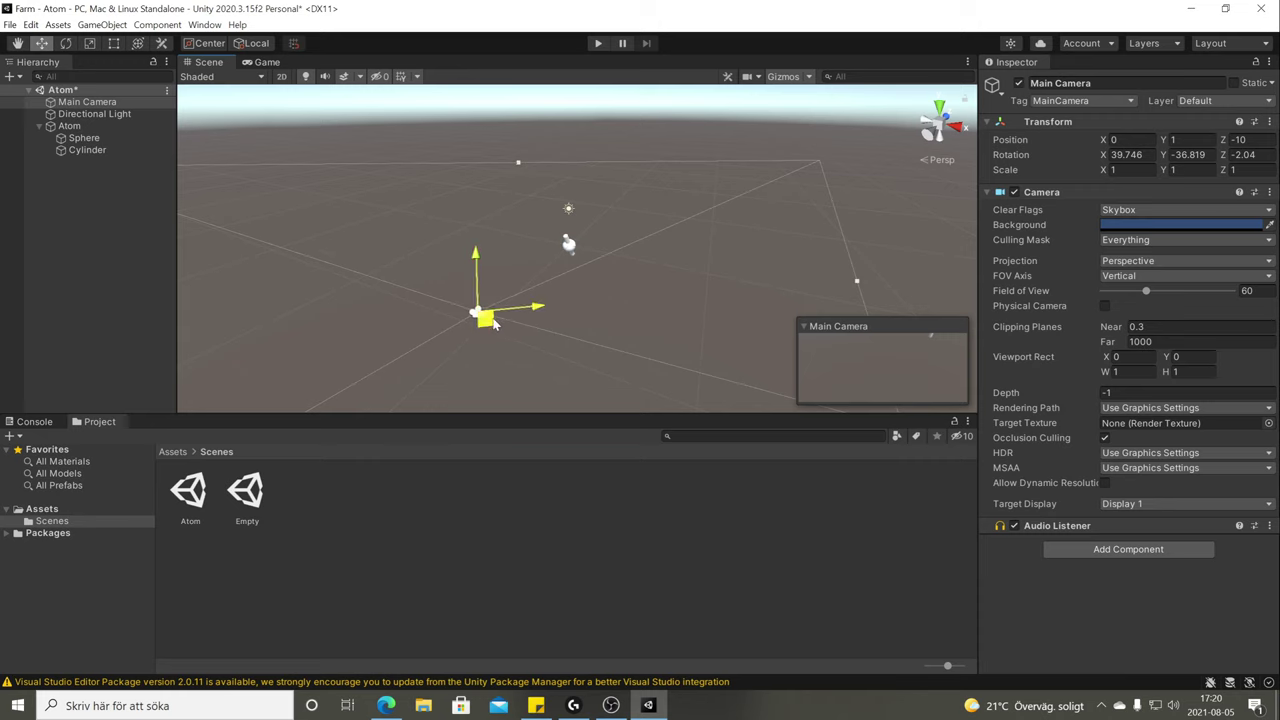
left_click_drag(493, 321, 578, 243)
key("e")
key("w")
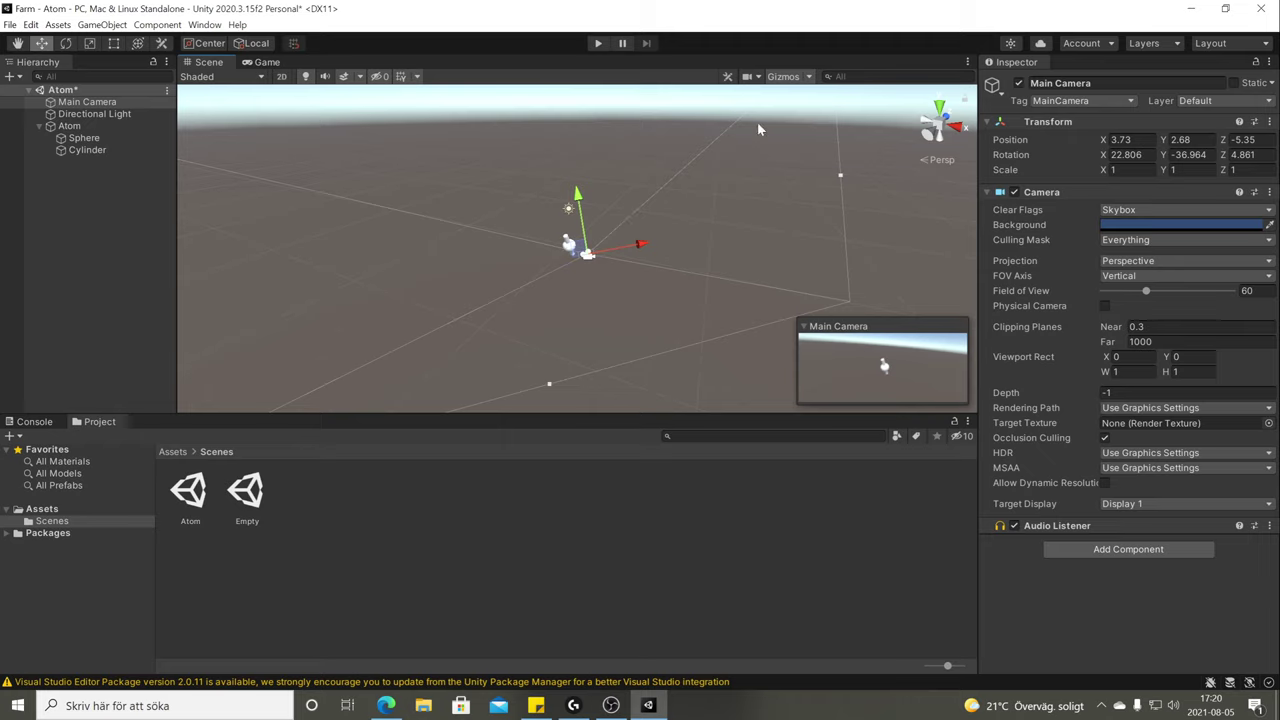
Deselect the camera and test-run the scene to check the new camera framing, ending Play mode.
left_click(757, 121)
left_click(598, 43)
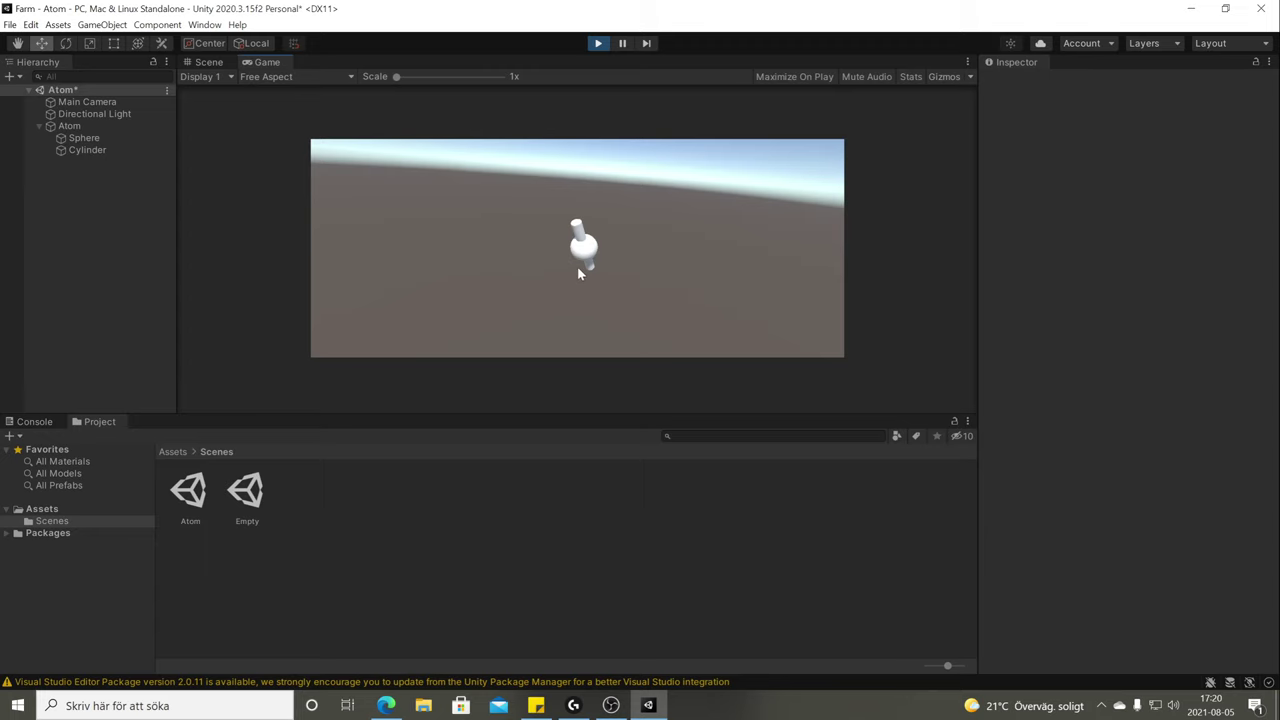
key("ctrl+p")
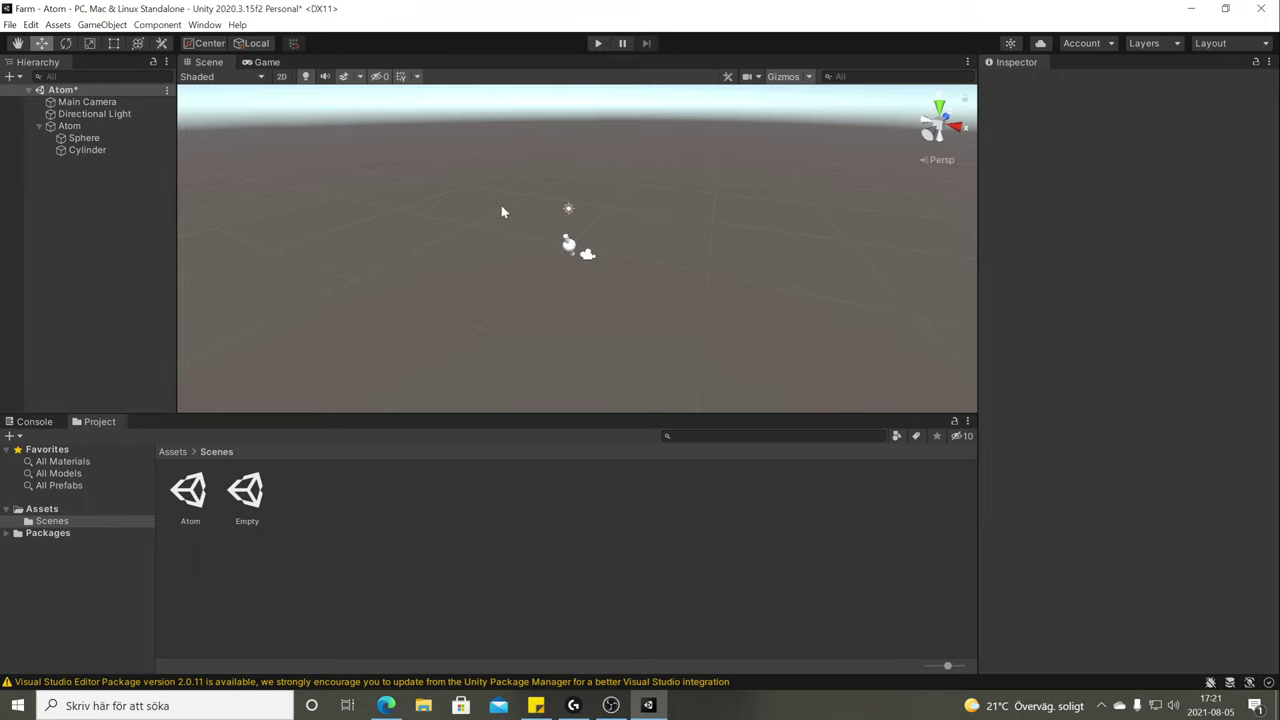
Compare the Game view's camera image with the Scene view, ending in the Scene view.
left_click(264, 62)
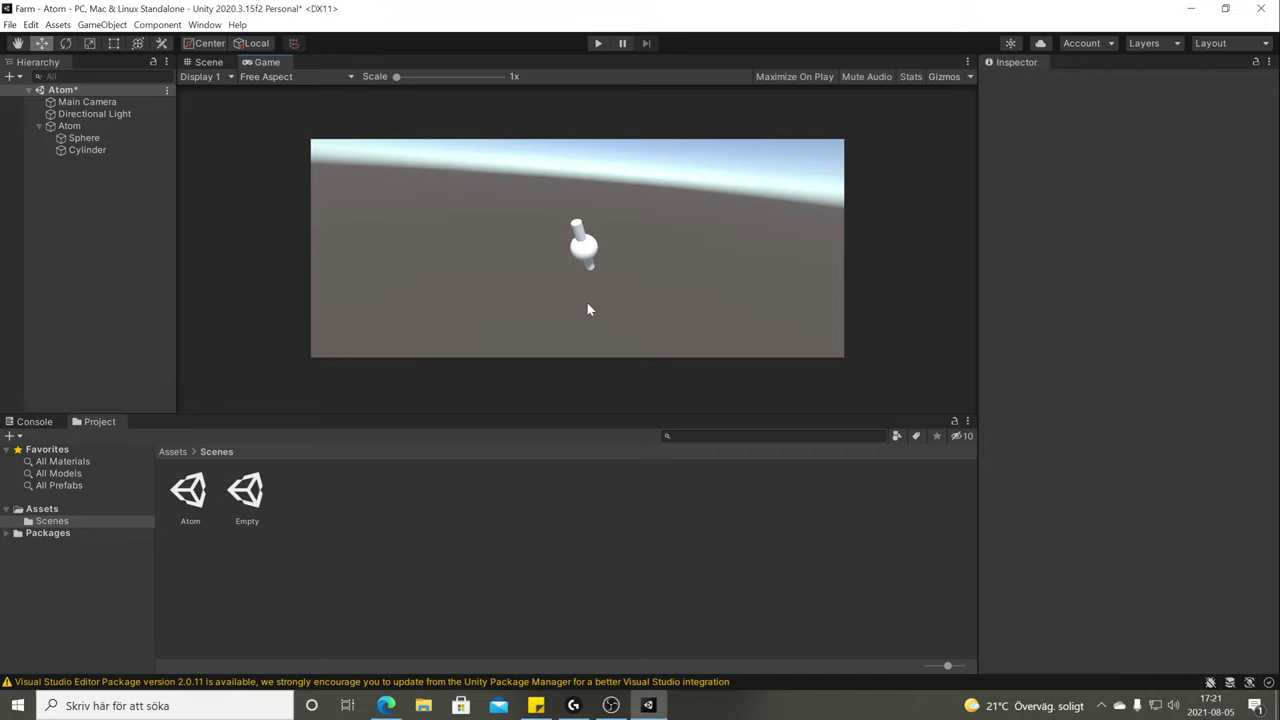
left_click(228, 64)
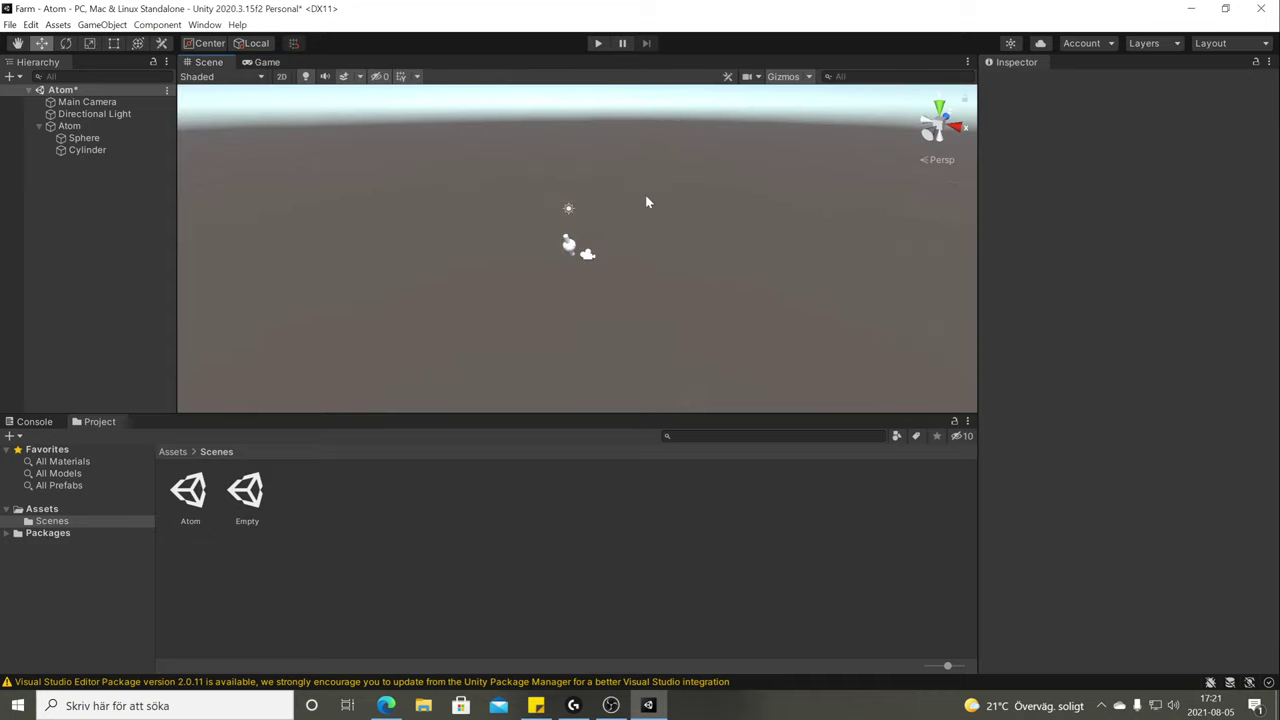
key("ctrl+a")
left_click(334, 215)
left_click(266, 63)
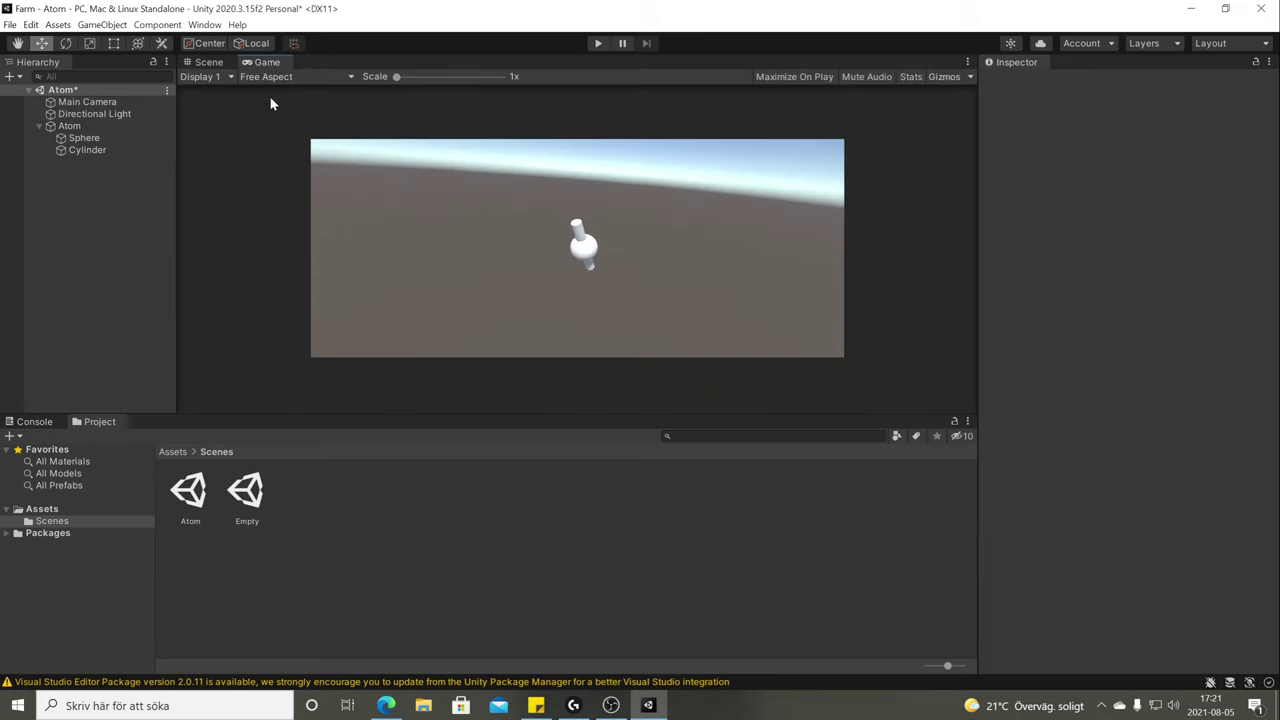
left_click(205, 64)
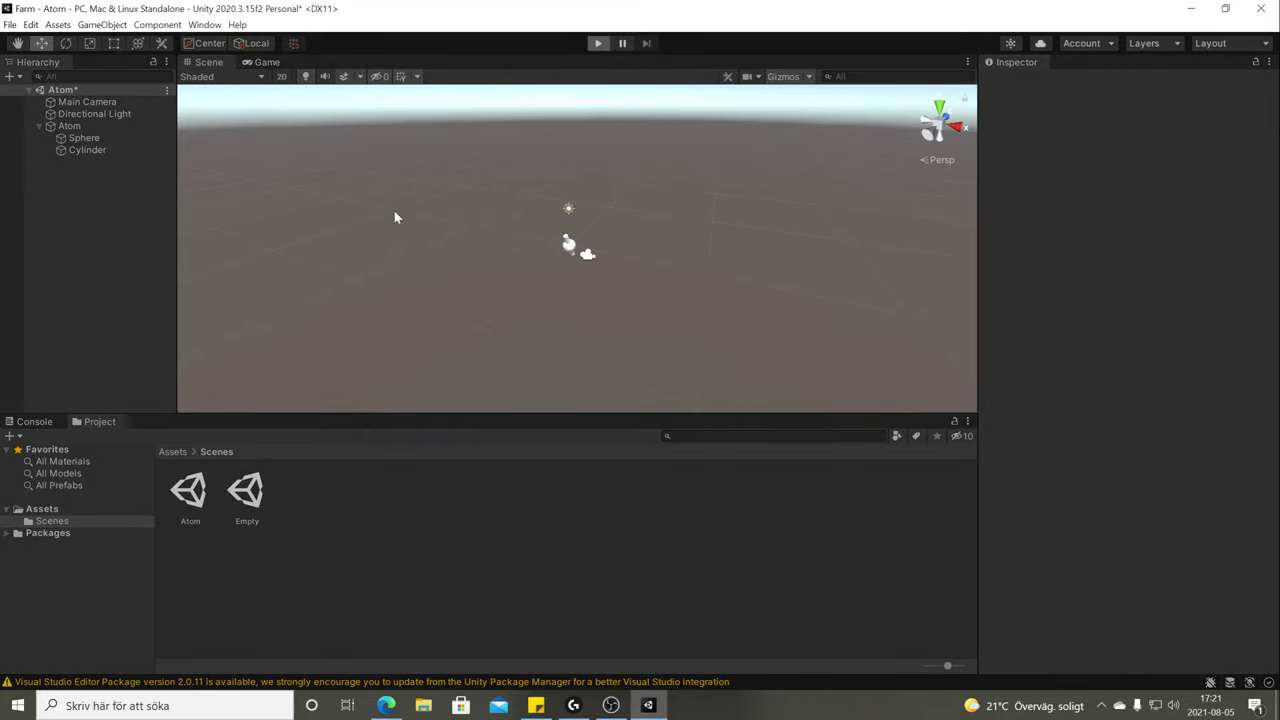
Deactivate the Atom object during Play mode, inspect the Scene view, and stop playing to discard the change.
key("ctrl+p")
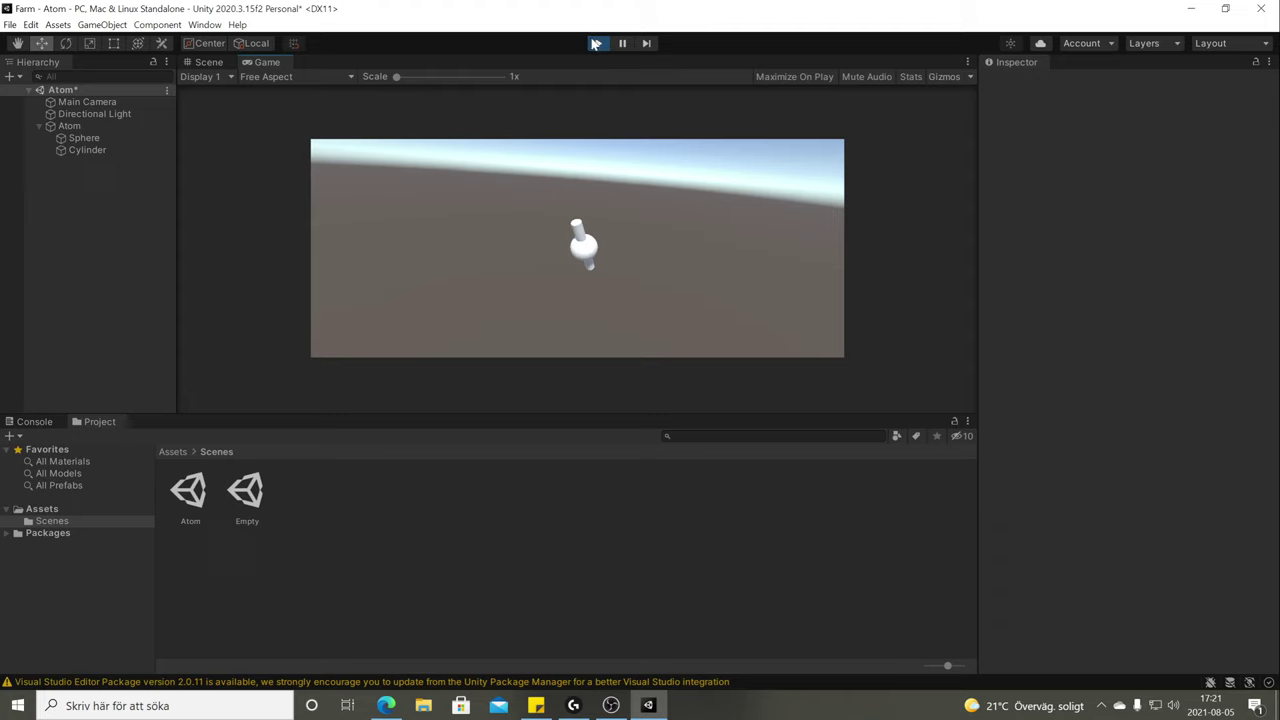
left_click(72, 126)
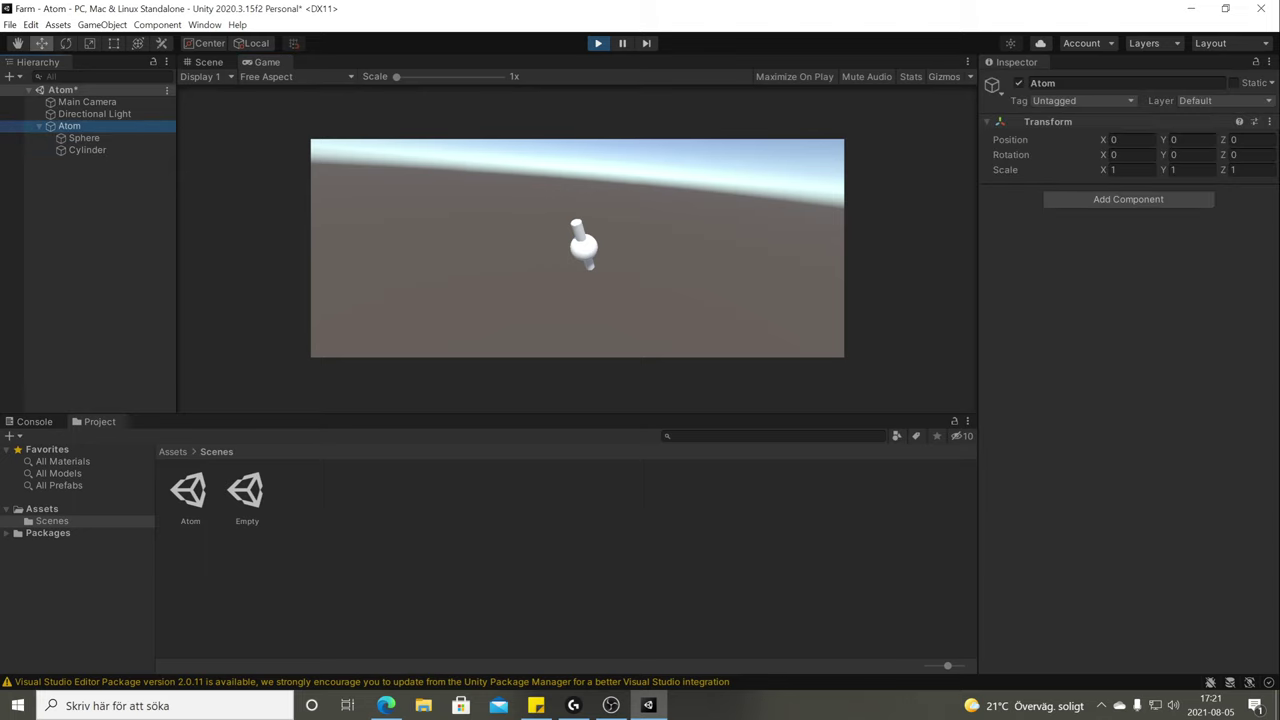
left_click(1018, 83)
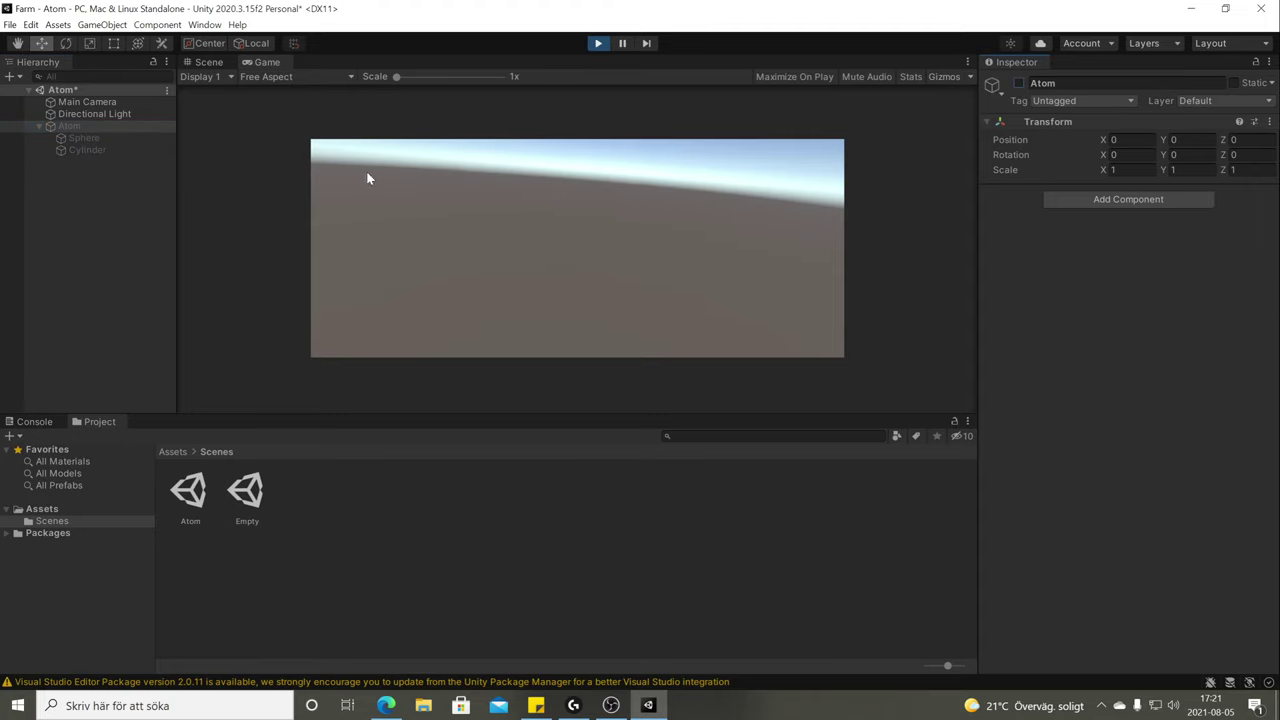
left_click(209, 62)
left_click(701, 252)
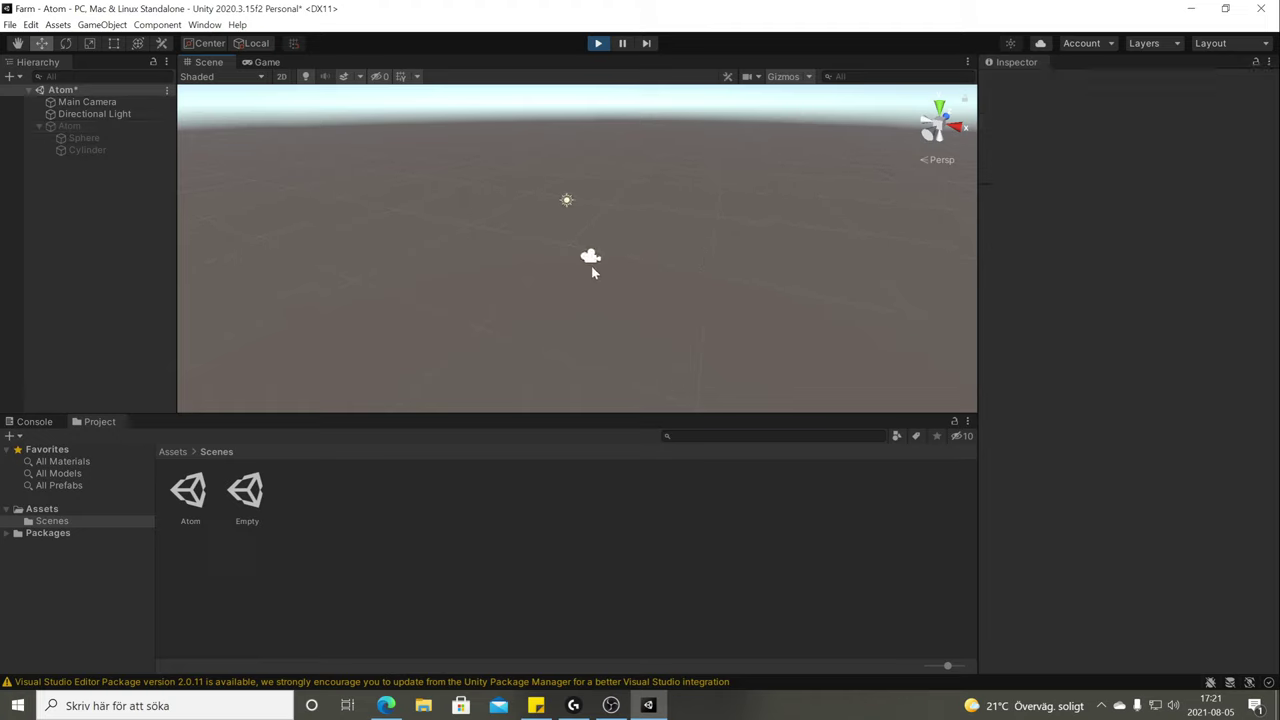
scroll(592, 258, "up", 3)
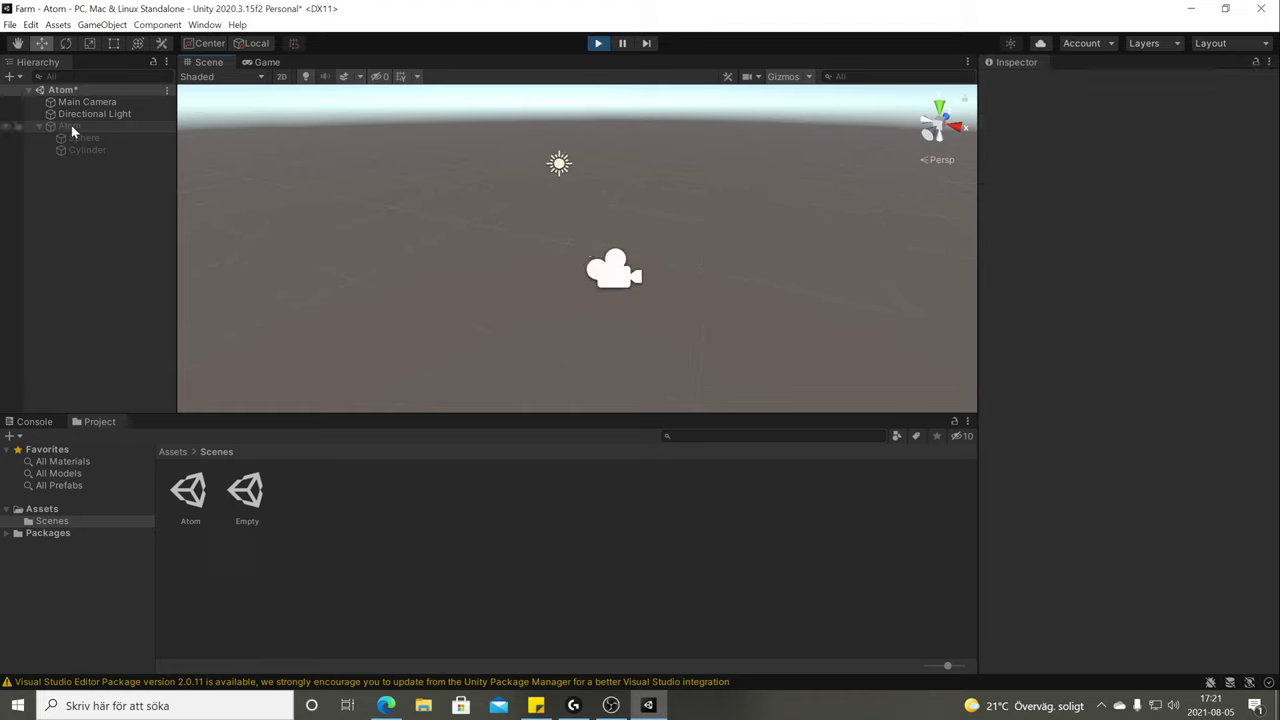
left_click(598, 44)
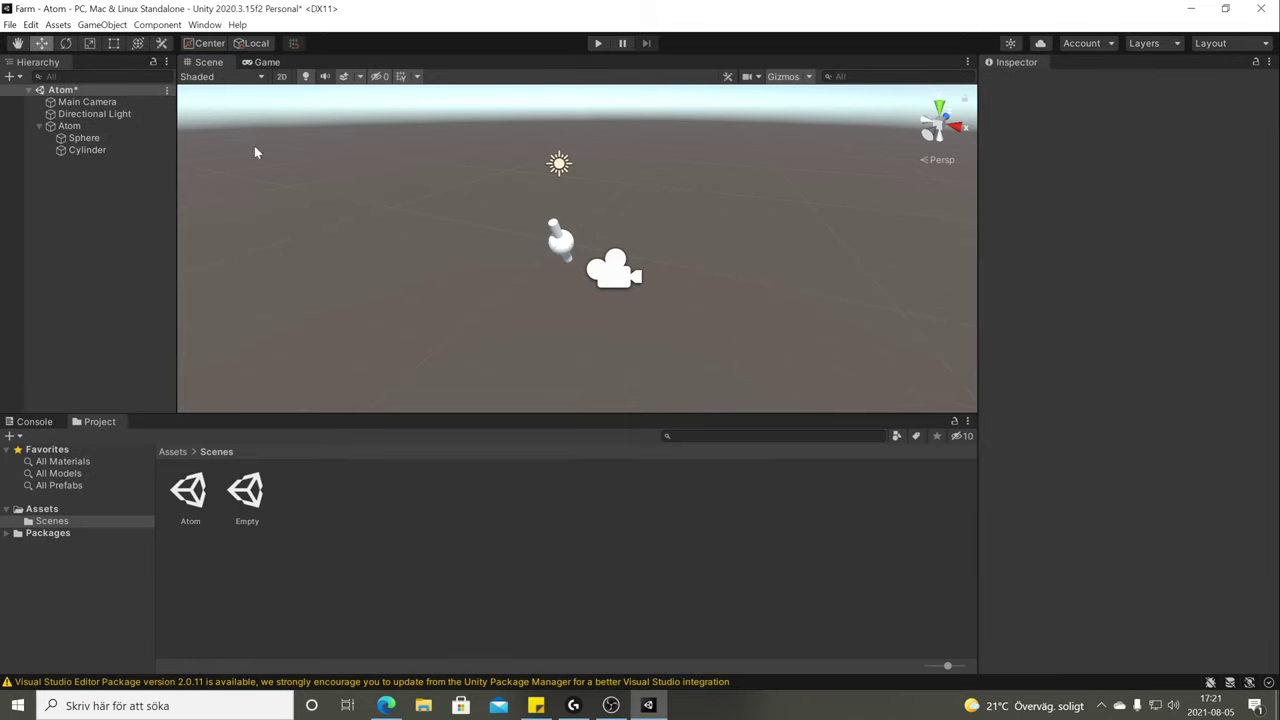
Run and stop the scene once more, check the Game view, and return to the Scene view.
left_click(604, 45)
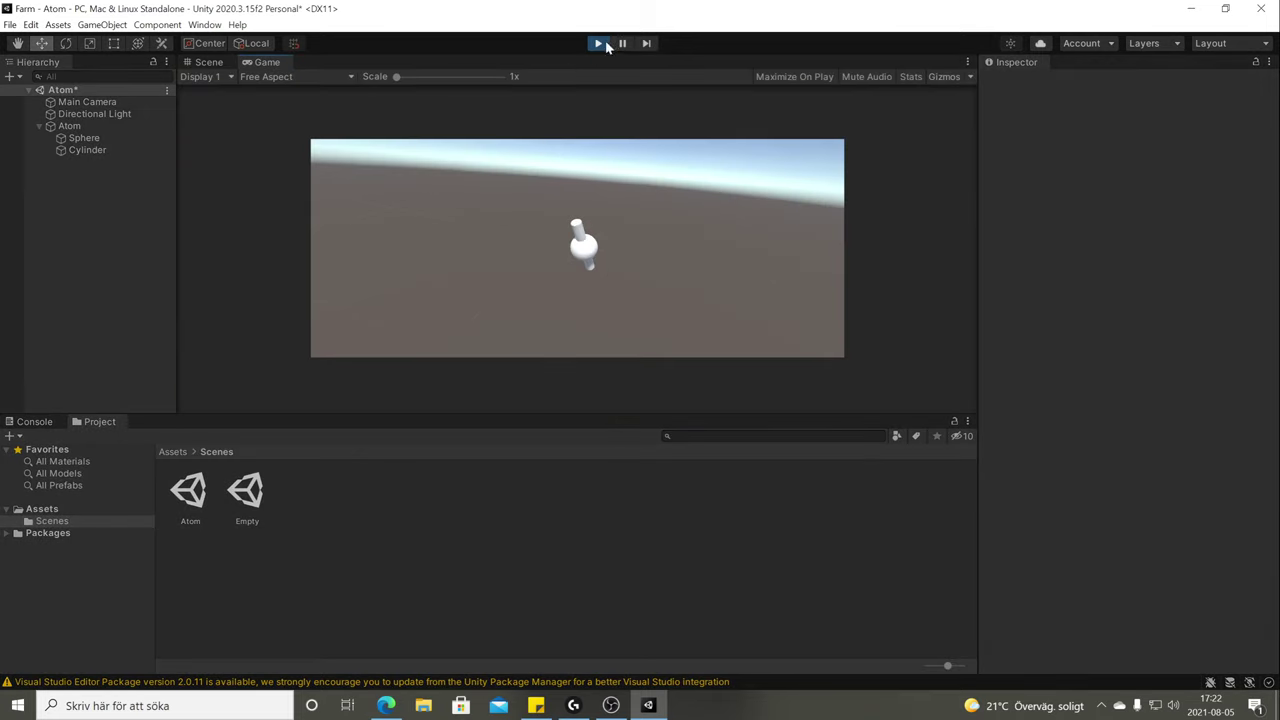
left_click(604, 44)
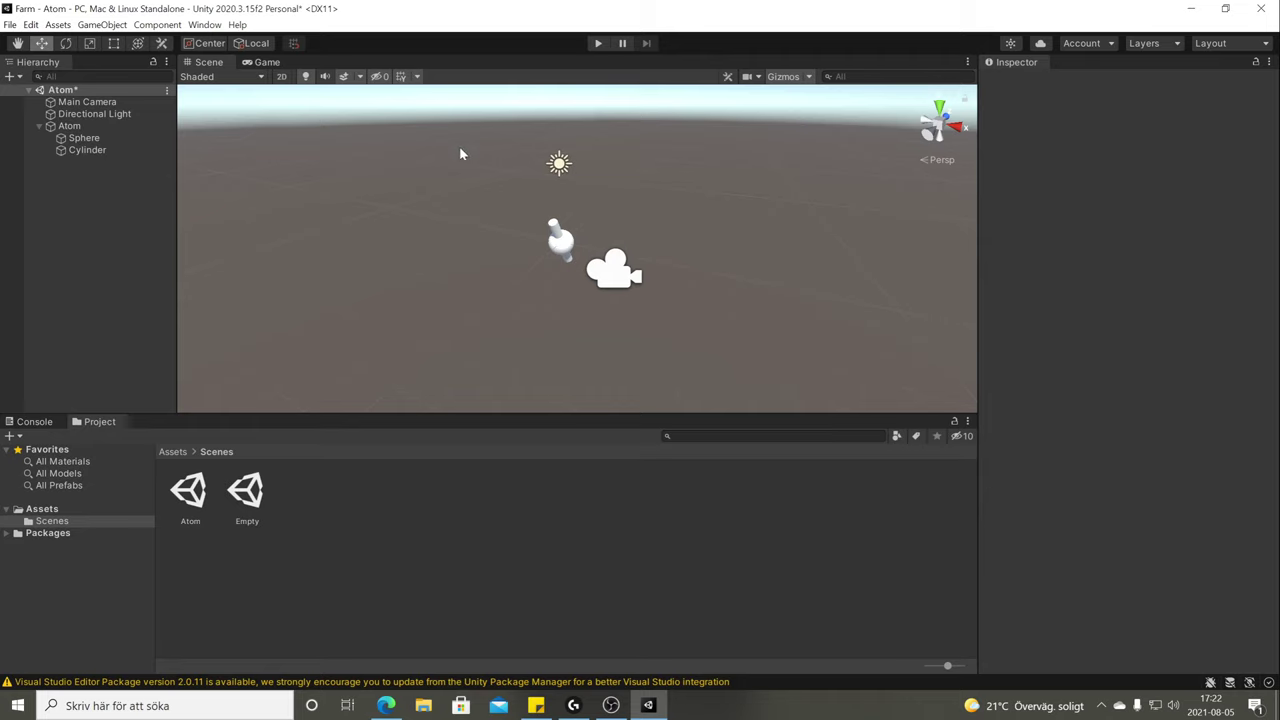
left_click(264, 63)
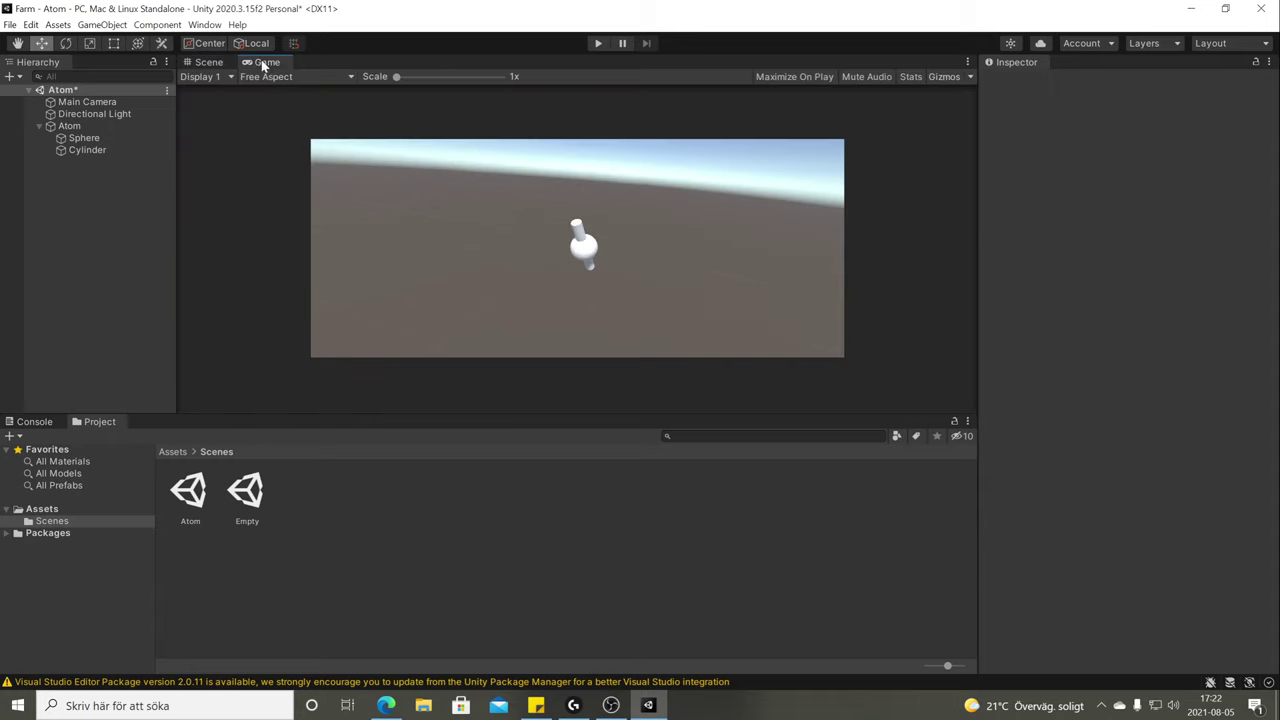
left_click(208, 66)
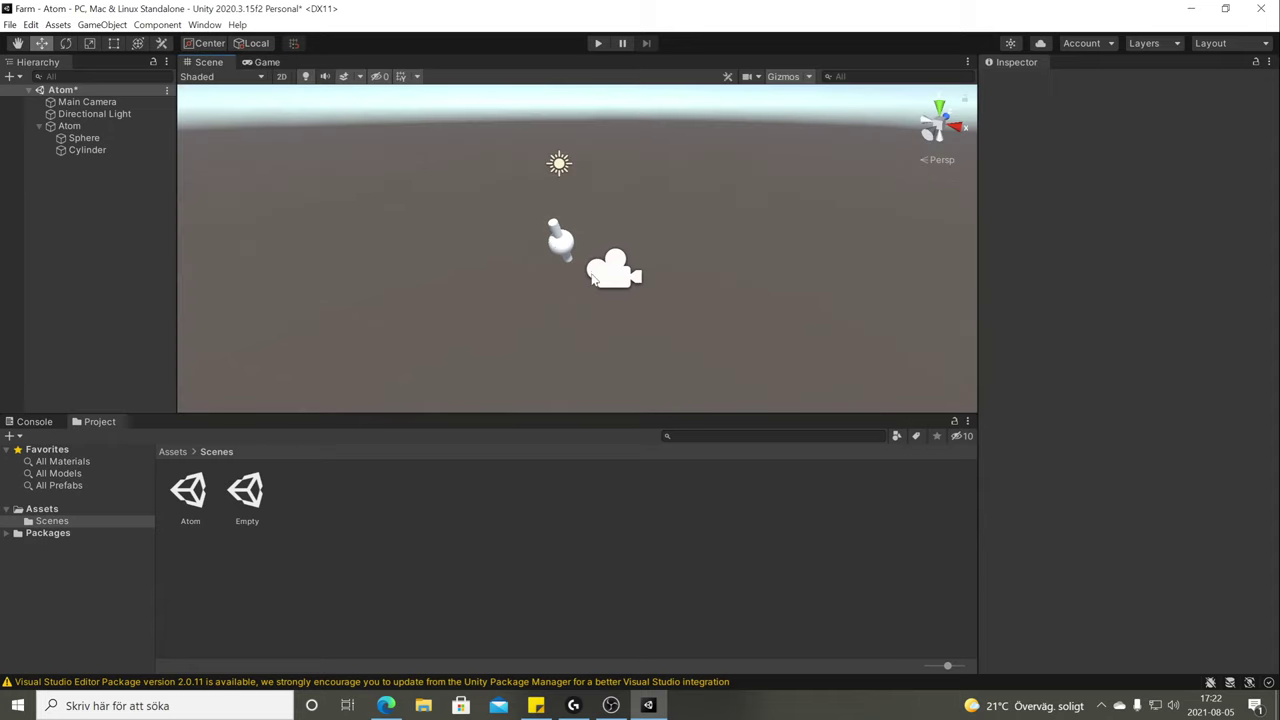
Delete the Directional Light to see the scene unlit, undo the deletion, and clear the selection.
left_click_drag(593, 280, 700, 300, "alt")
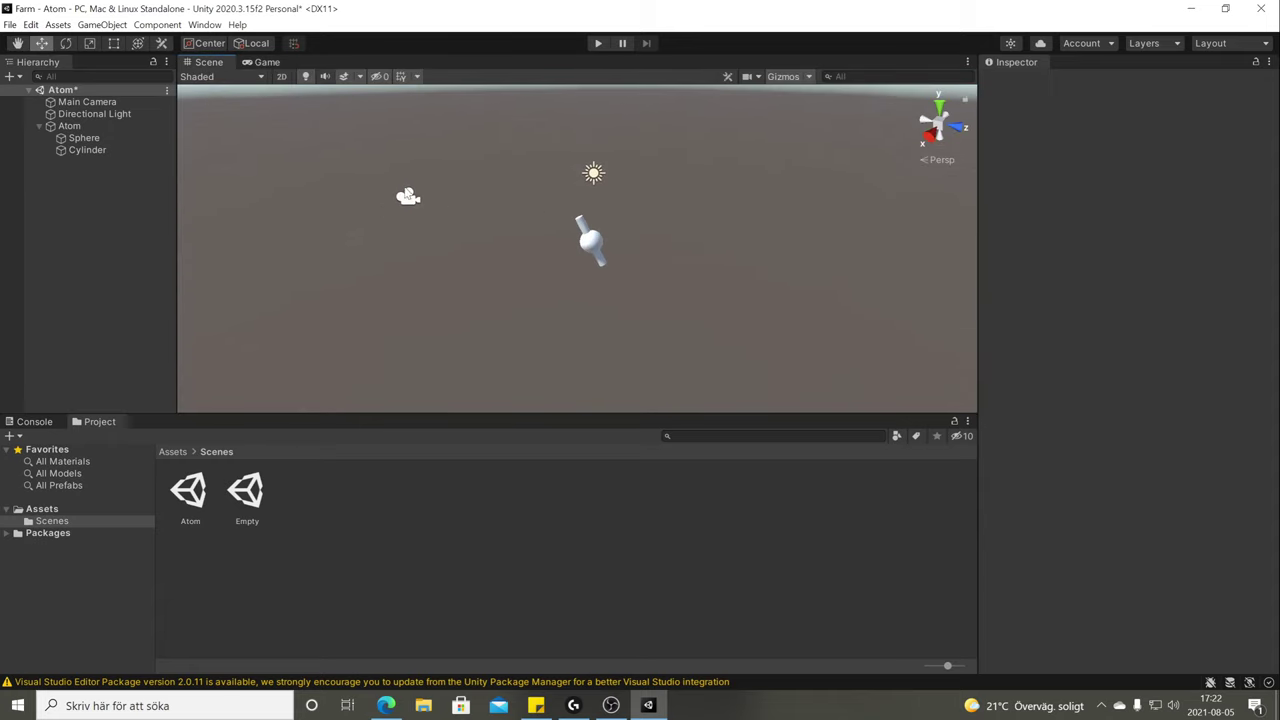
left_click(95, 116)
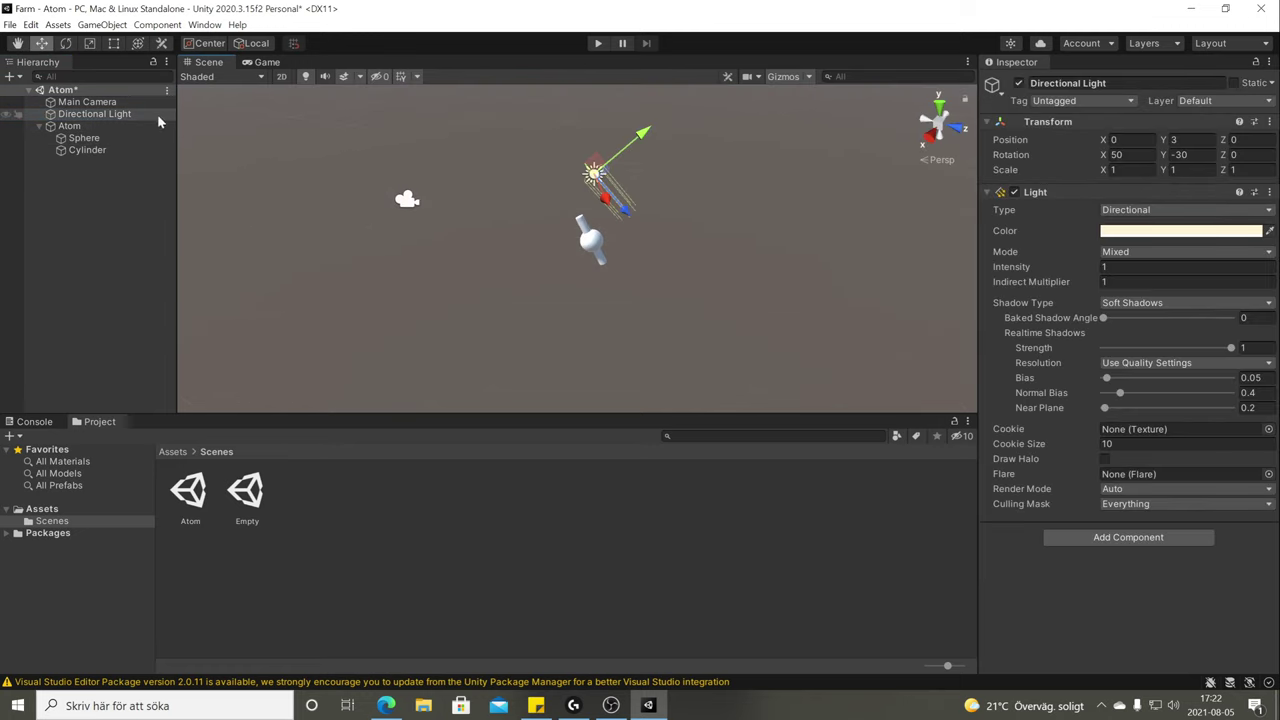
left_click(110, 114)
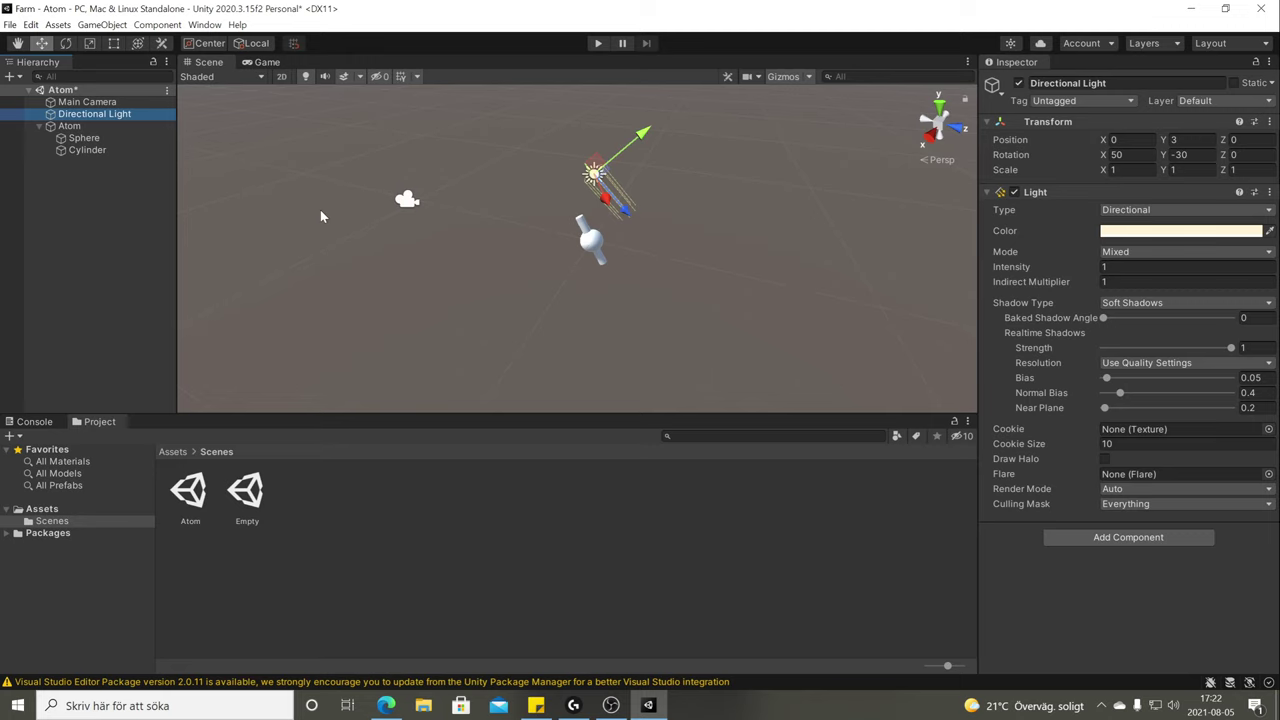
key("Delete")
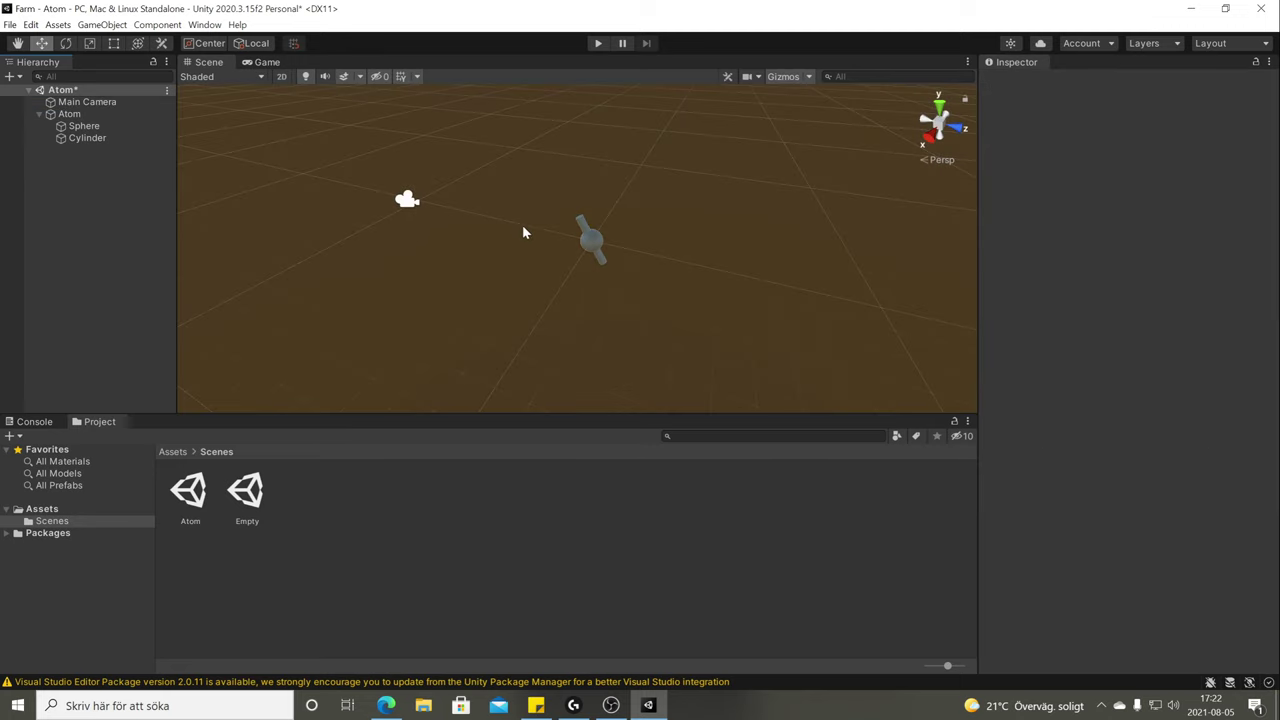
key("ctrl+z")
left_click(697, 227)
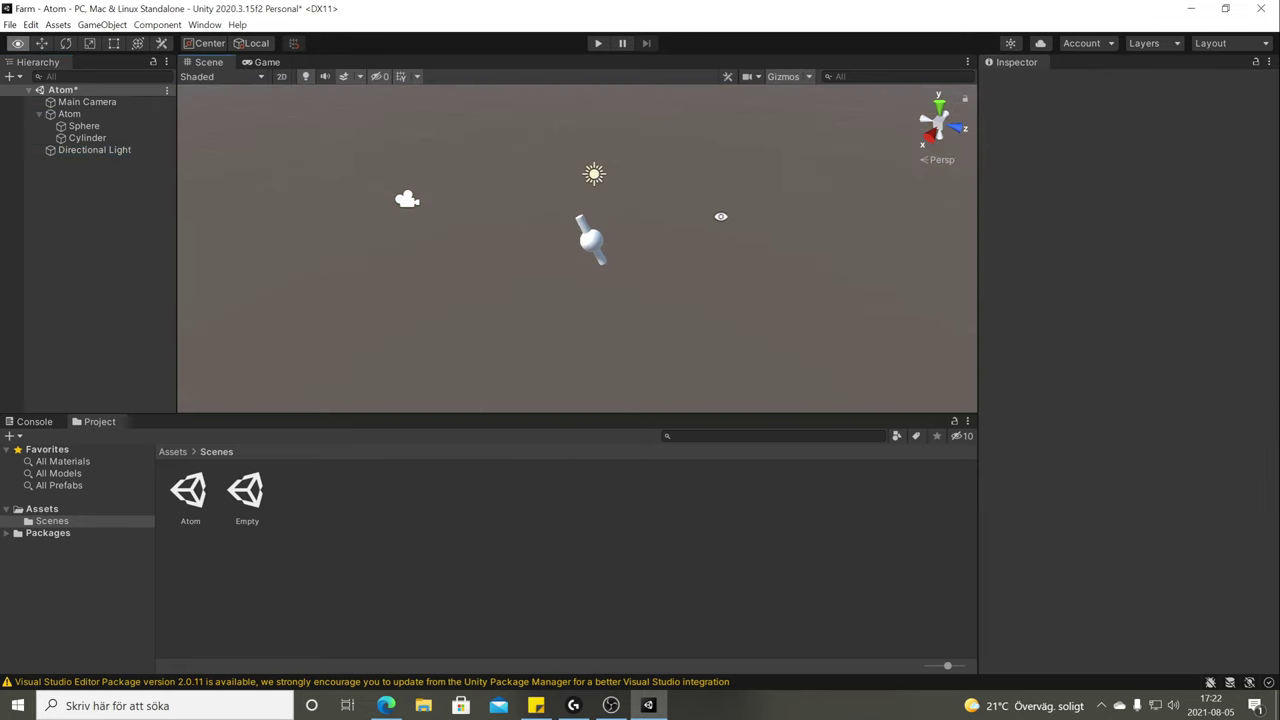
middle_click_drag(720, 214, 560, 255)
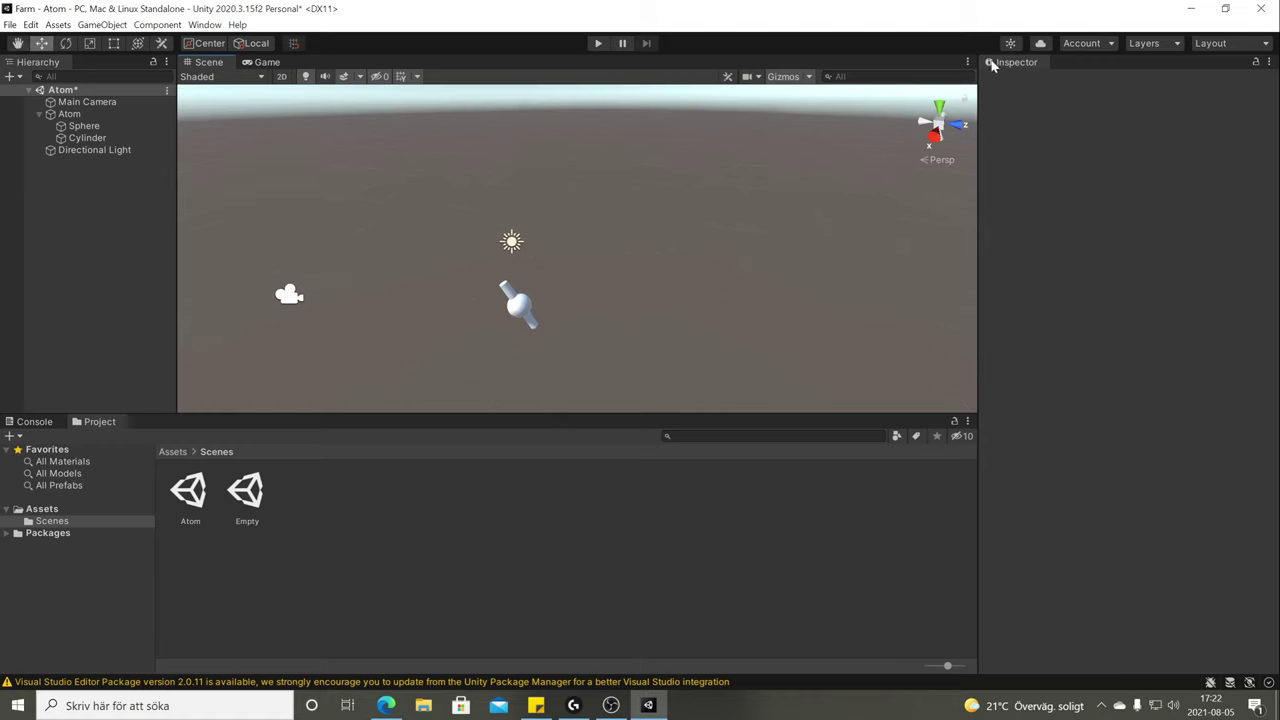
left_click_drag(1021, 64, 1006, 70)
right_click_drag(628, 244, 565, 243)
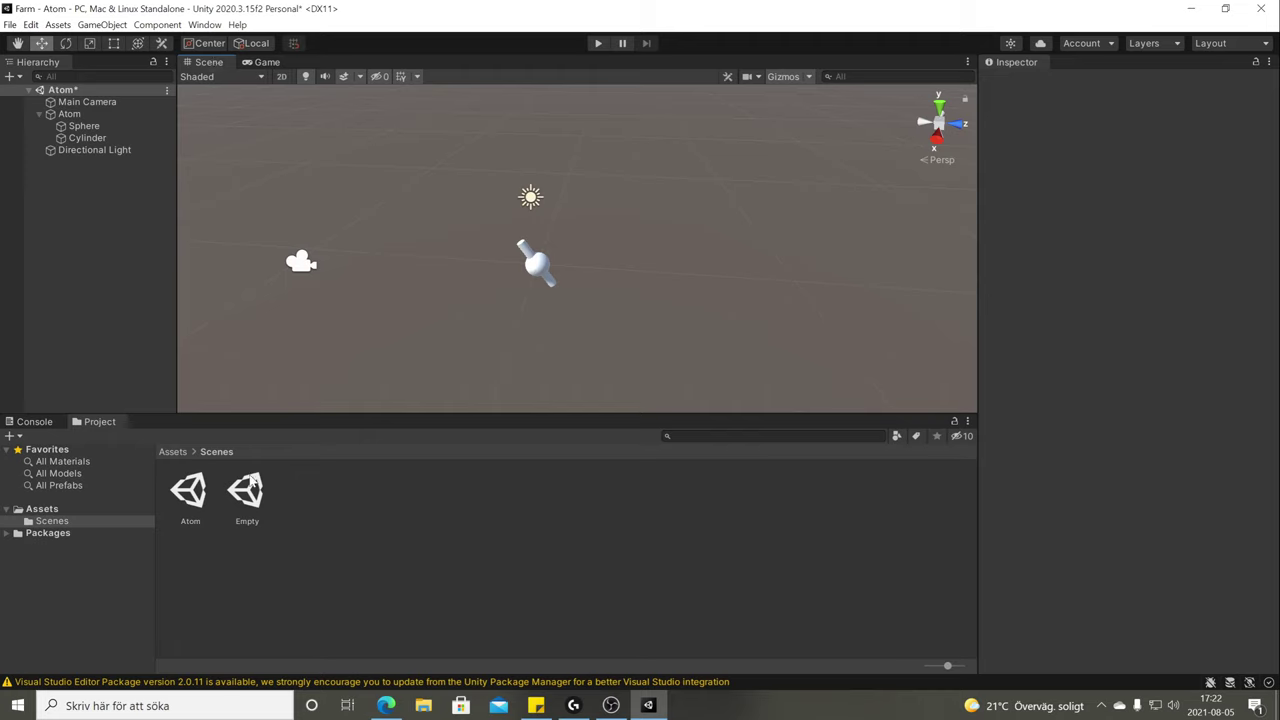
Set the Atom object's position to about X -0.32, Y 1.39 and its X scale to about 1.91.
left_click(70, 114)
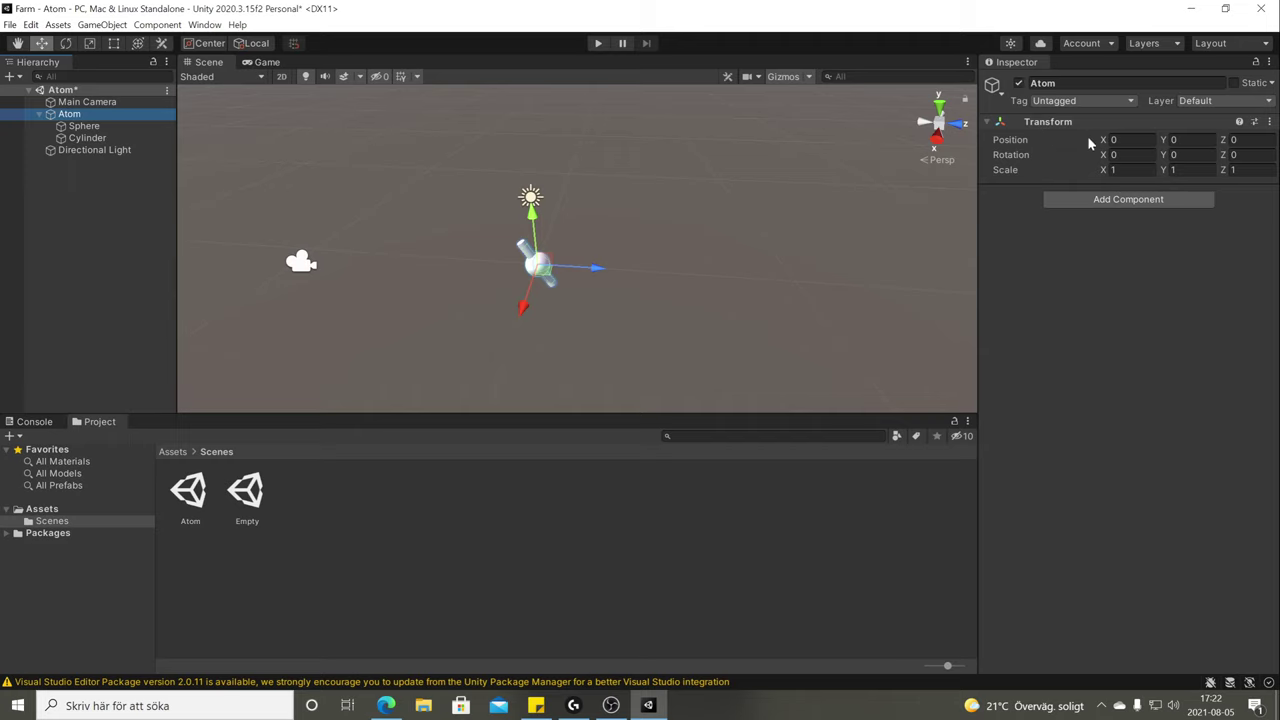
left_click_drag(1104, 142, 1185, 140)
left_click_drag(1100, 170, 1120, 125)
left_click(720, 215)
left_click(84, 126)
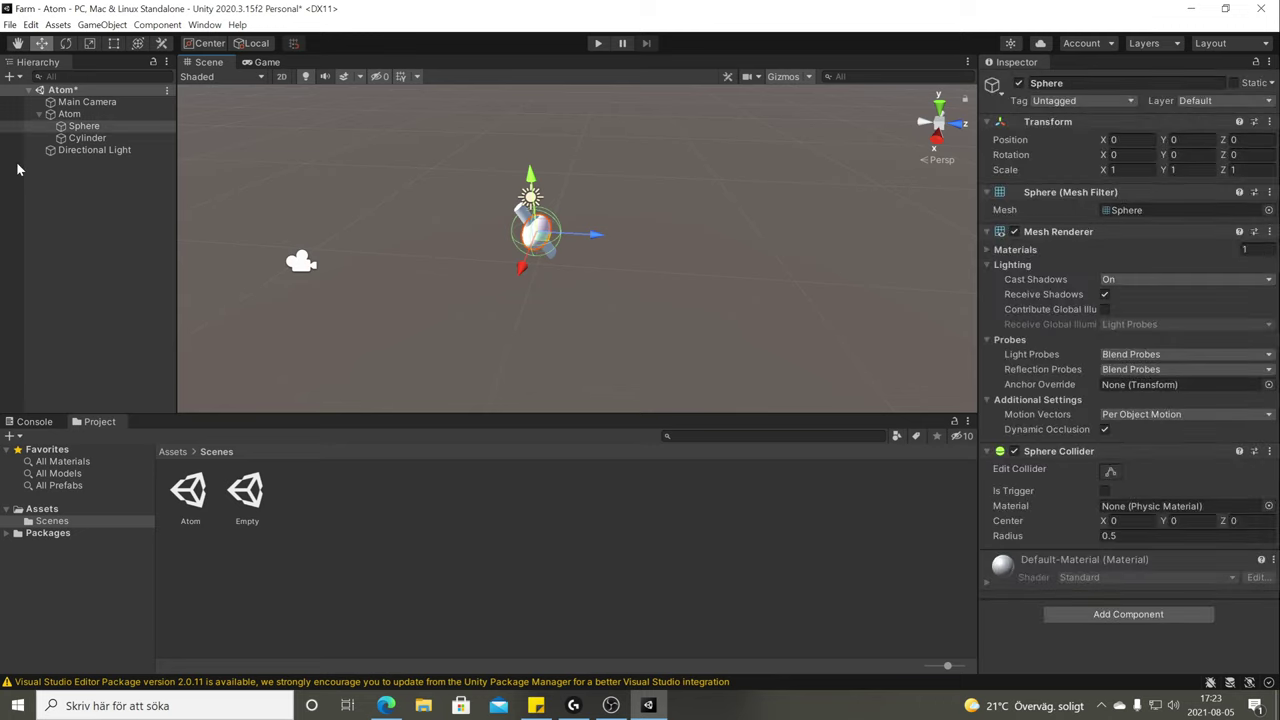
left_click(69, 114)
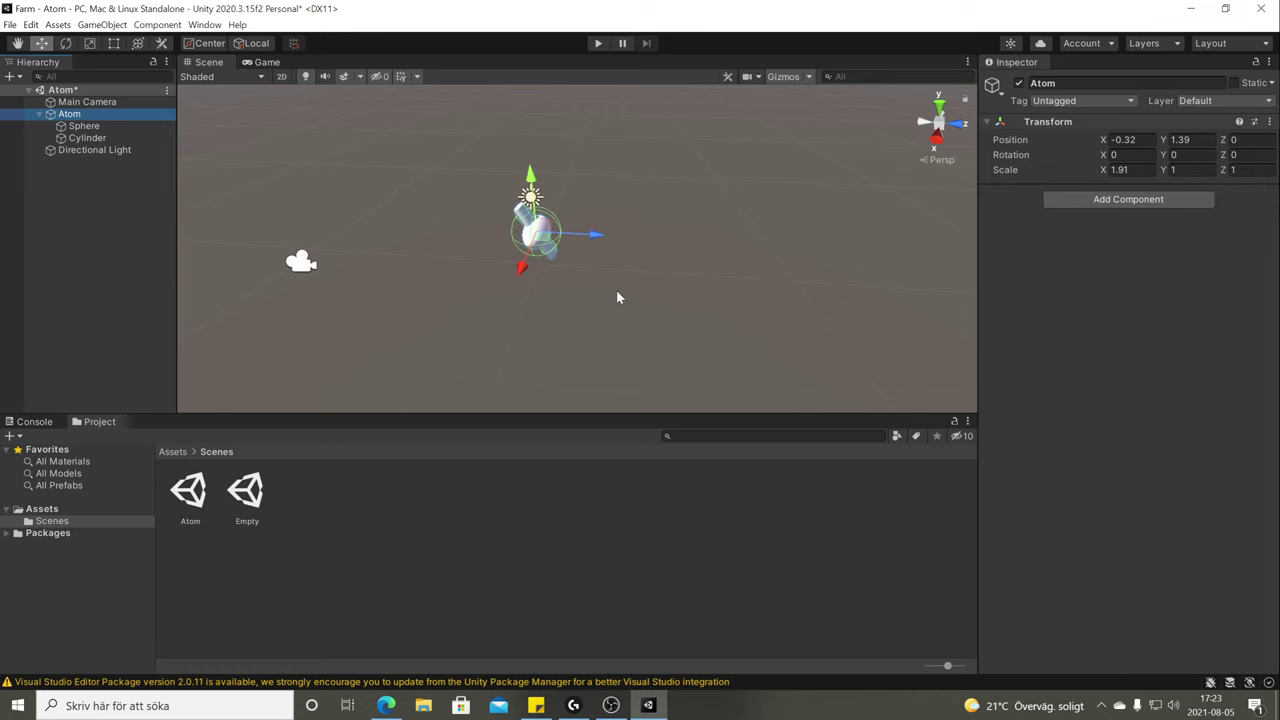
Move the Directional Light to about X 1.46, Y 5.11, Z -2.53 and adjust its intensity up to about 29.43 and back to 1.11.
left_click(131, 148)
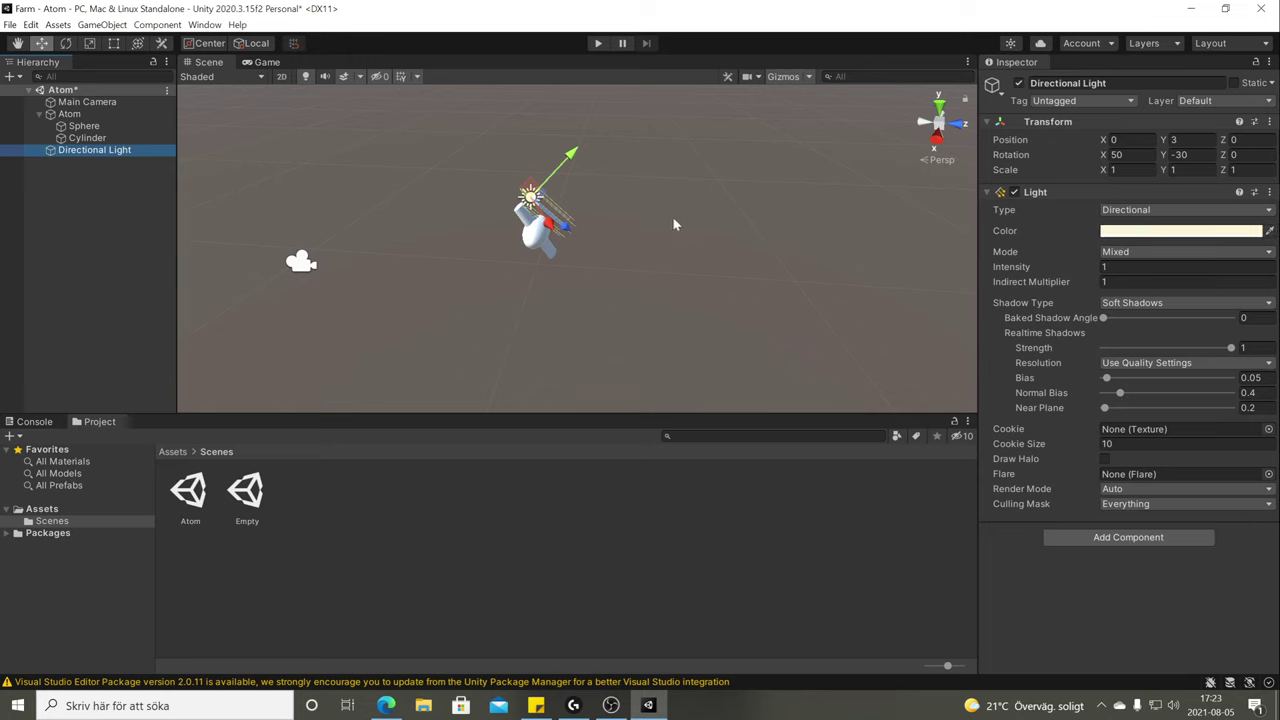
left_click_drag(530, 194, 418, 145)
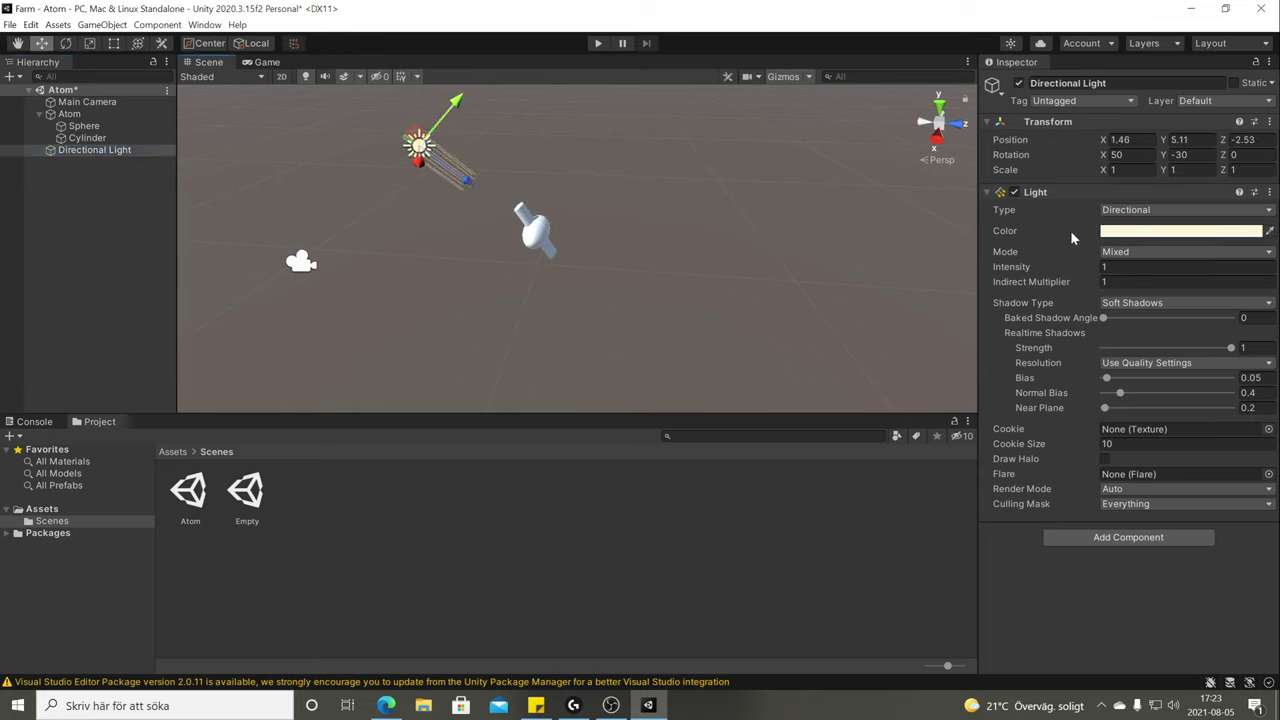
left_click_drag(1046, 268, 452, 238)
scroll(553, 219, "up", 4)
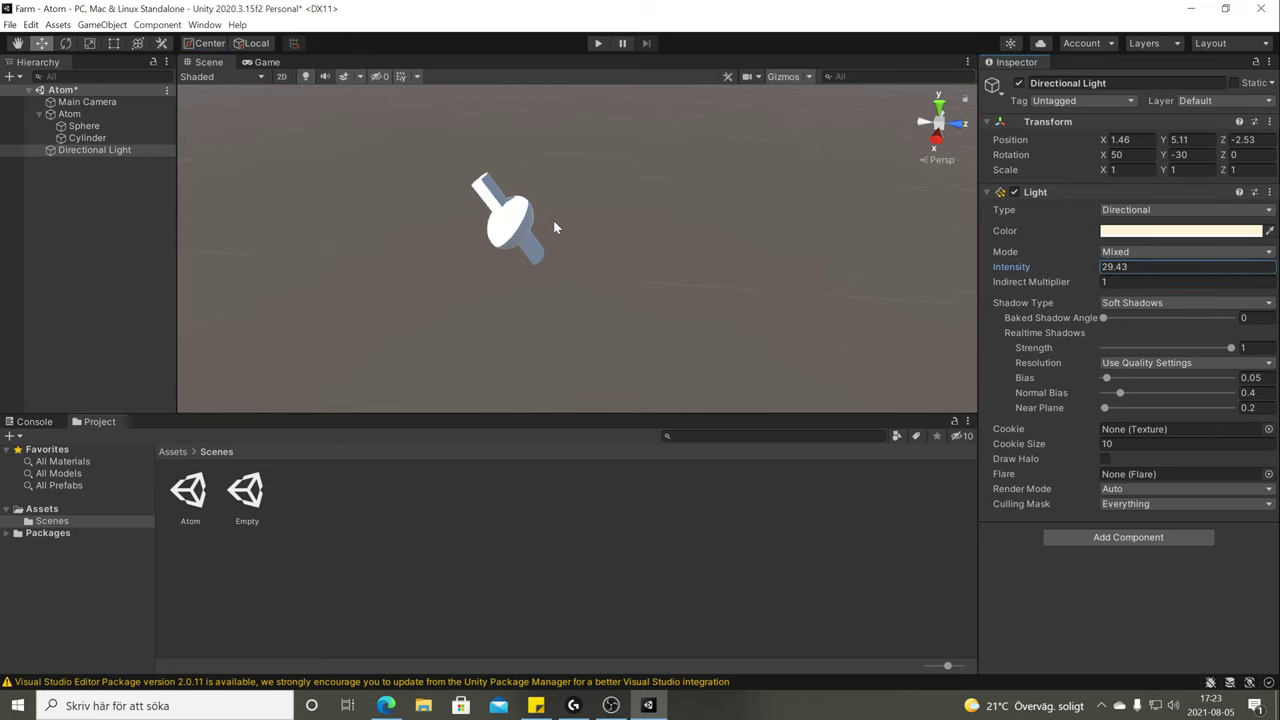
left_click_drag(995, 270, 1273, 208)
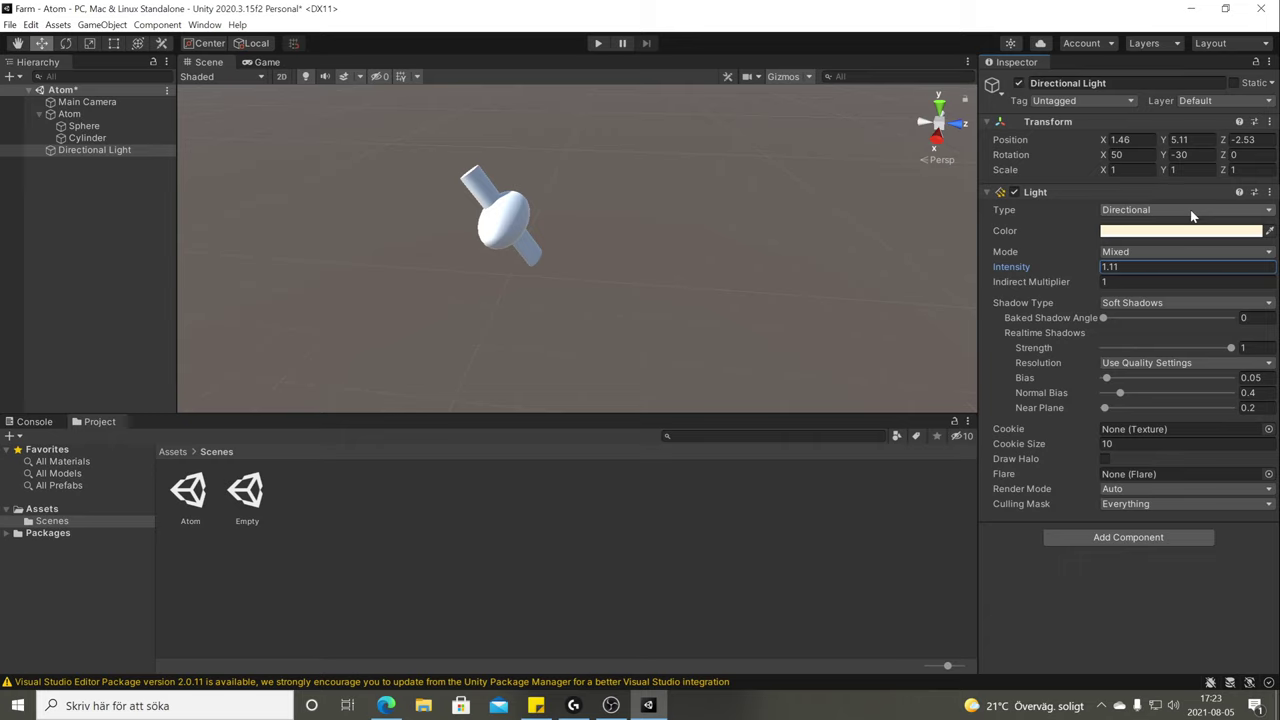
scroll(665, 250, "down", 5)
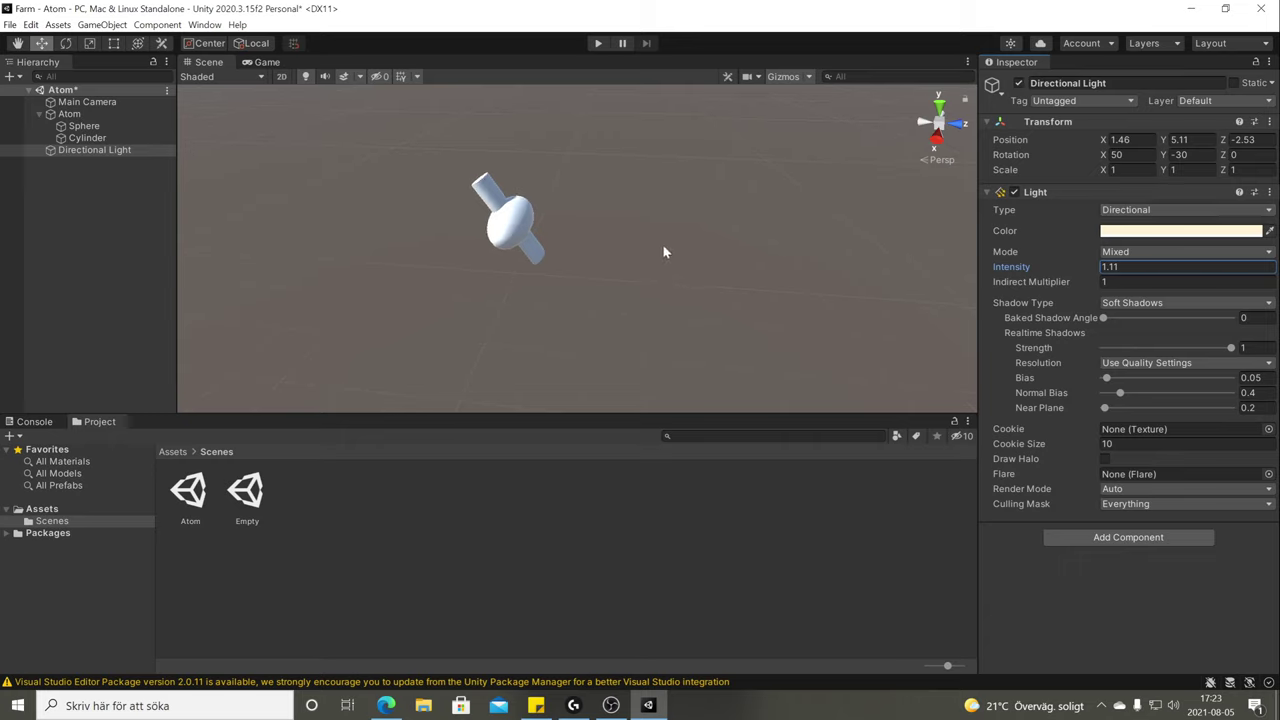
Change the Directional Light's colour to bright green and clear the selection.
left_click(1158, 234)
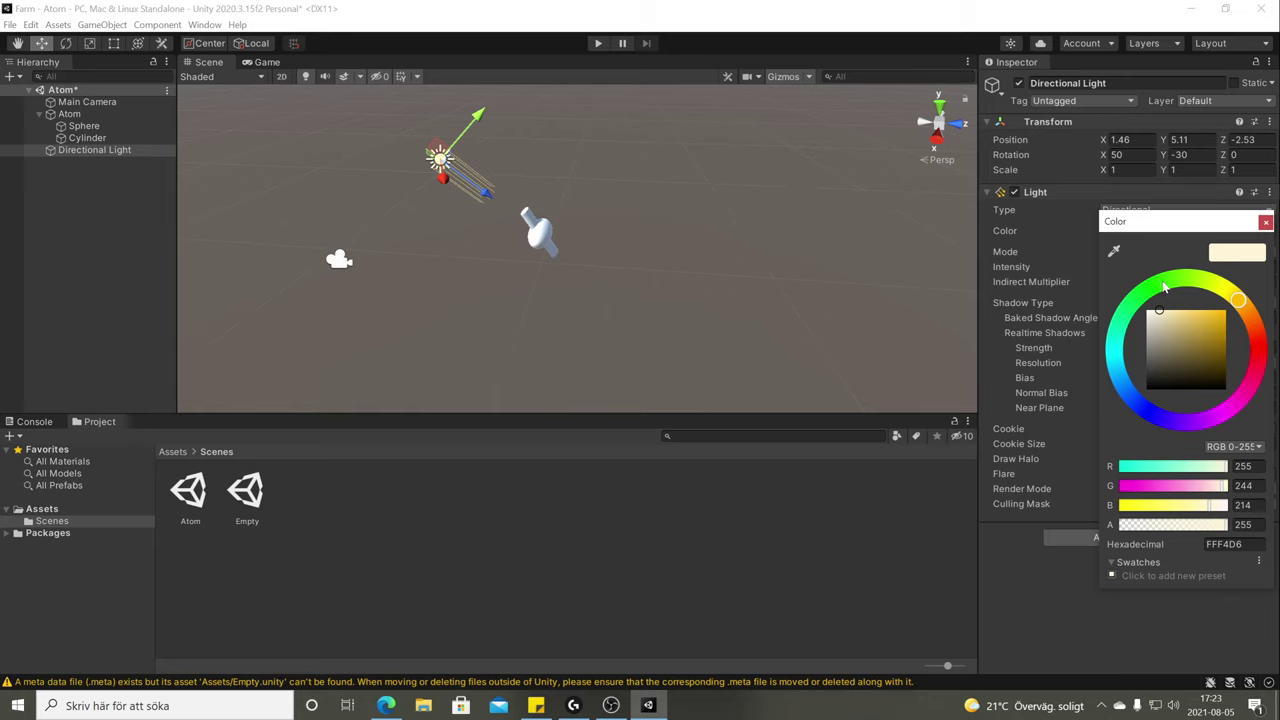
left_click(1163, 287)
left_click(1220, 318)
left_click(698, 263)
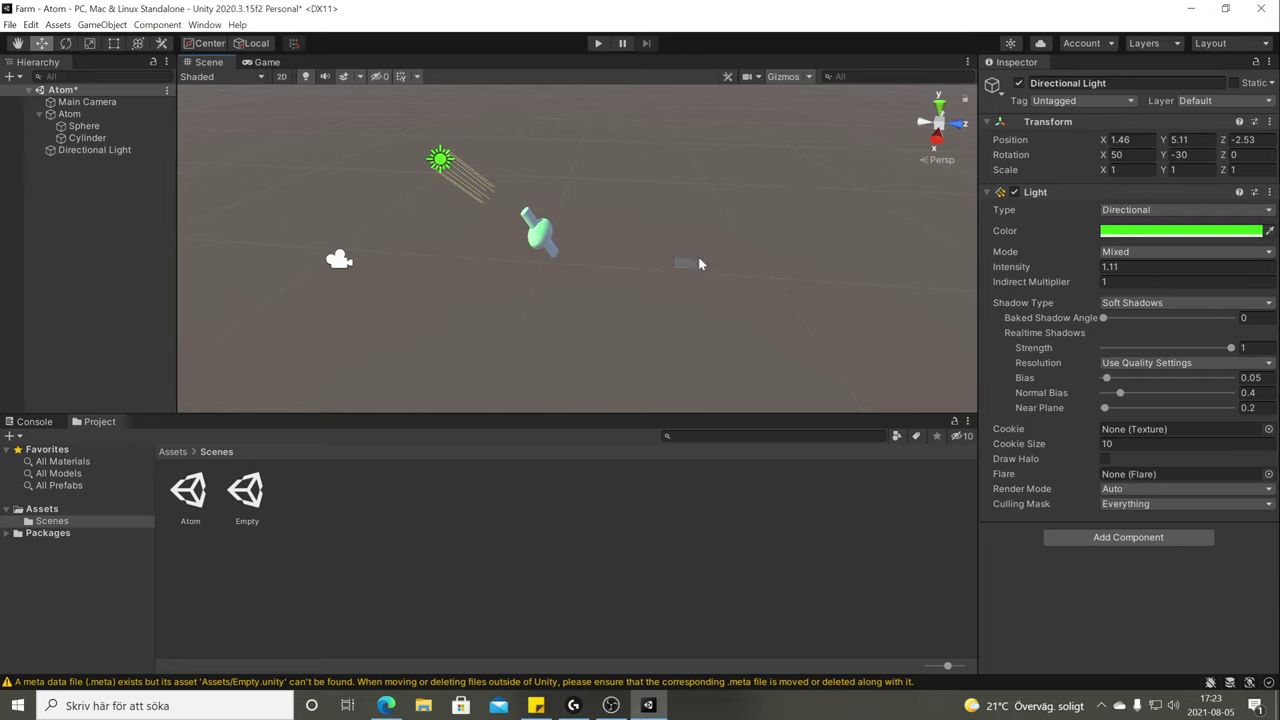
left_click(506, 217)
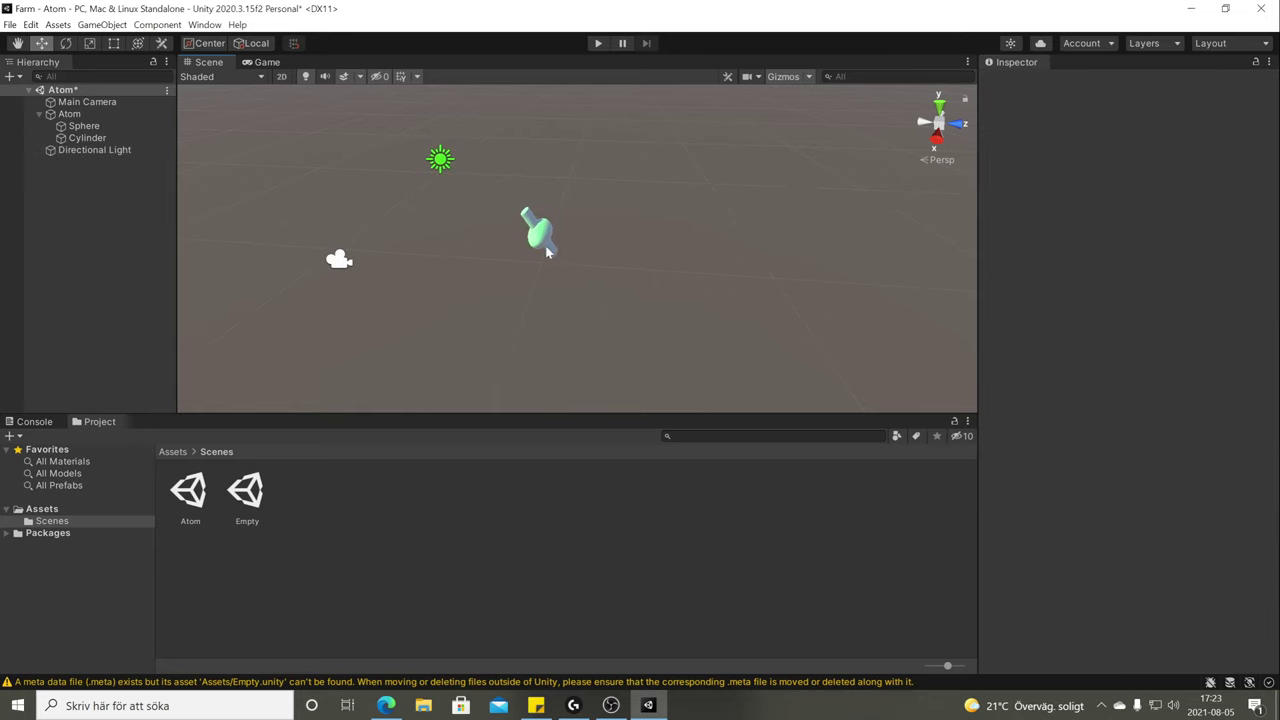
Set the Main Camera's field of view to 78 and move it to about X 3.6, Y 3.79, Z -5.33.
left_click(122, 103)
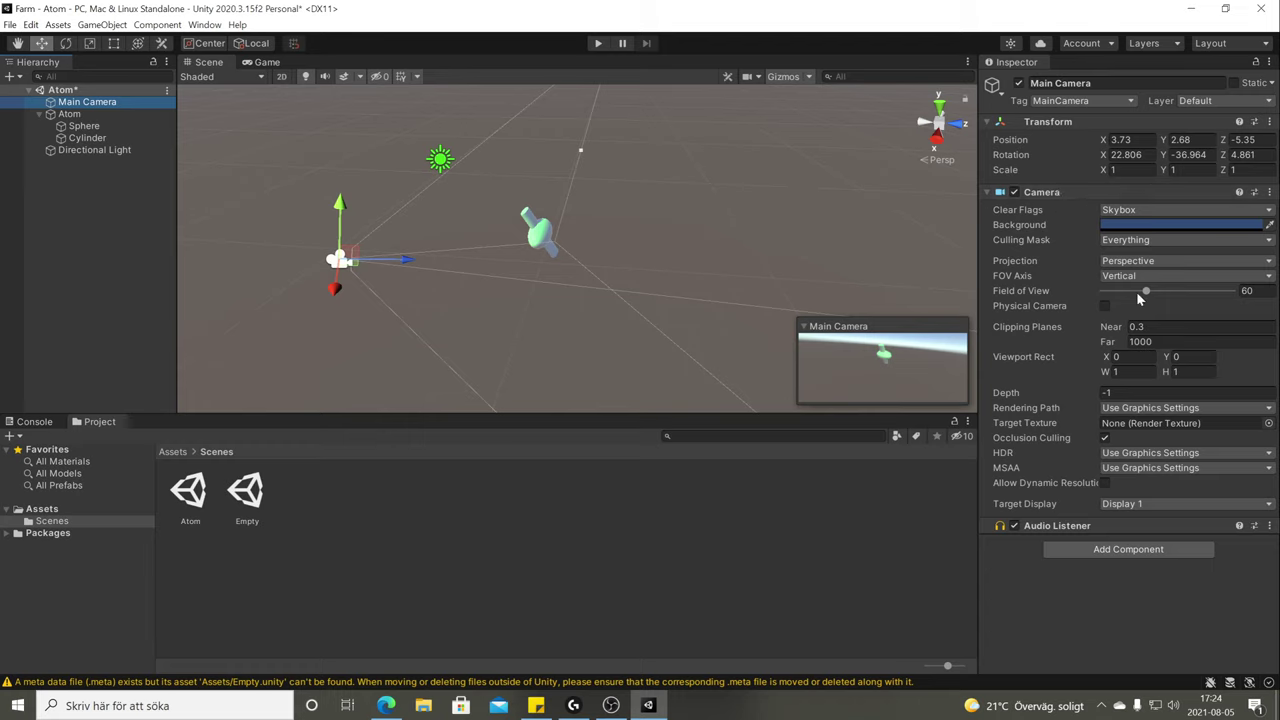
mouse_move(1146, 290)
left_mouse_down()
mouse_move(1236, 289)
mouse_move(1104, 296)
mouse_move(1160, 291)
left_mouse_up()
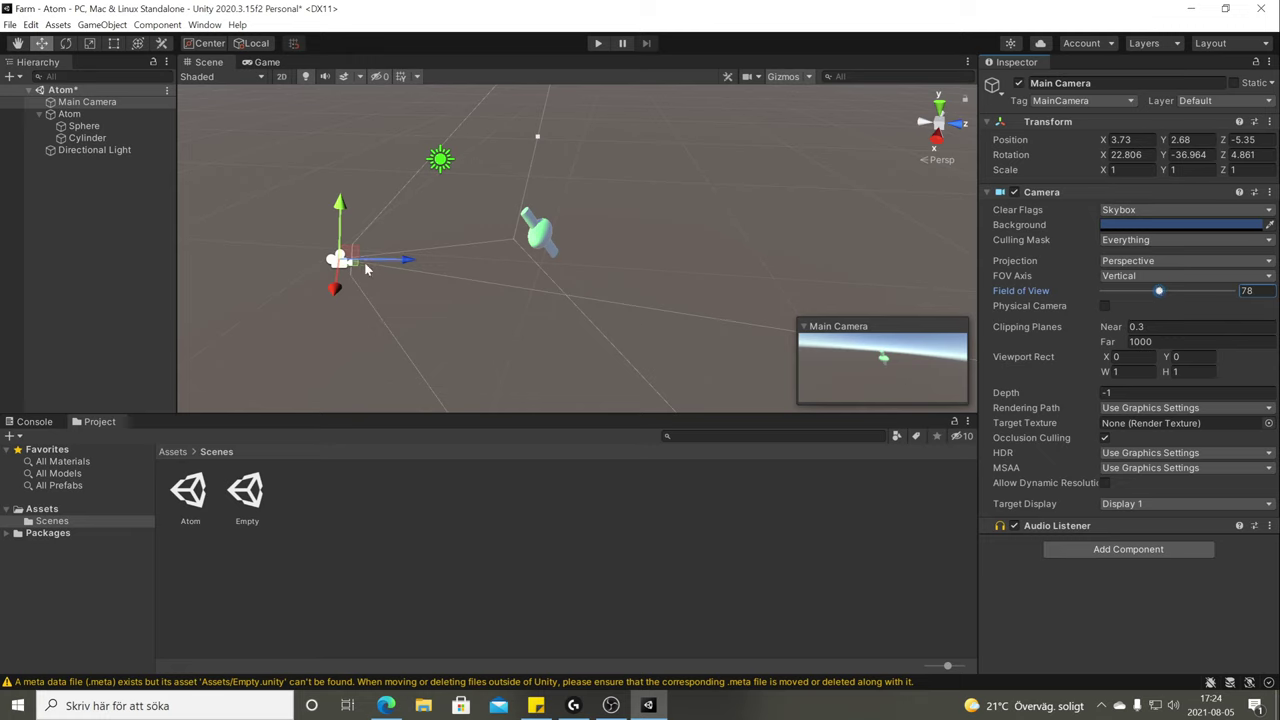
left_click(366, 220)
left_click(339, 259)
left_click_drag(345, 250, 341, 224)
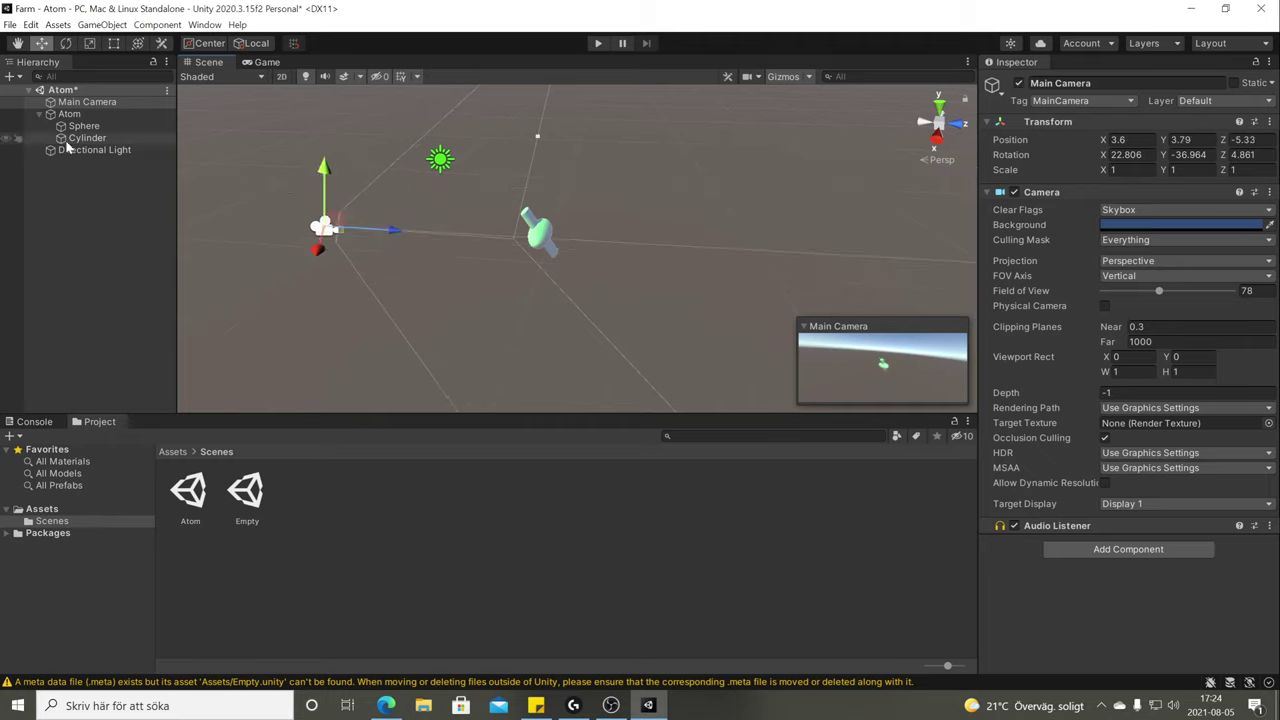
left_click(570, 187)
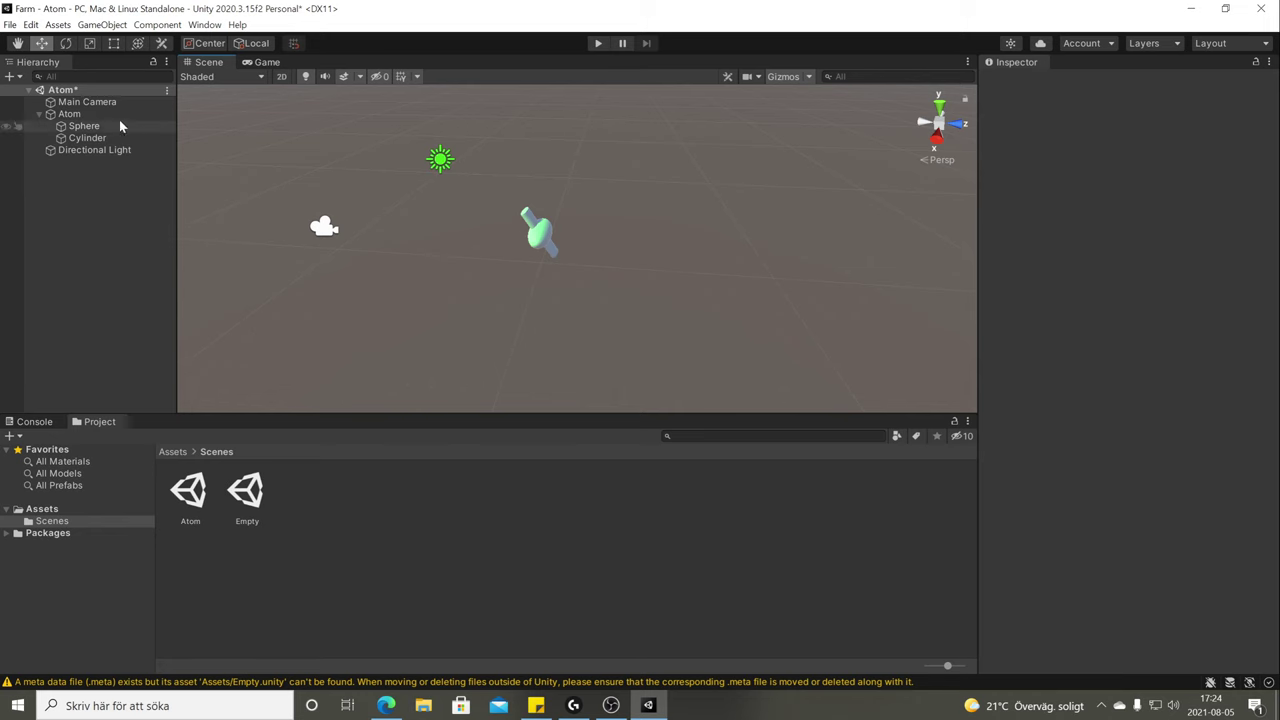
Compare the component properties of the Main Camera with those of the Directional Light.
left_click(318, 229)
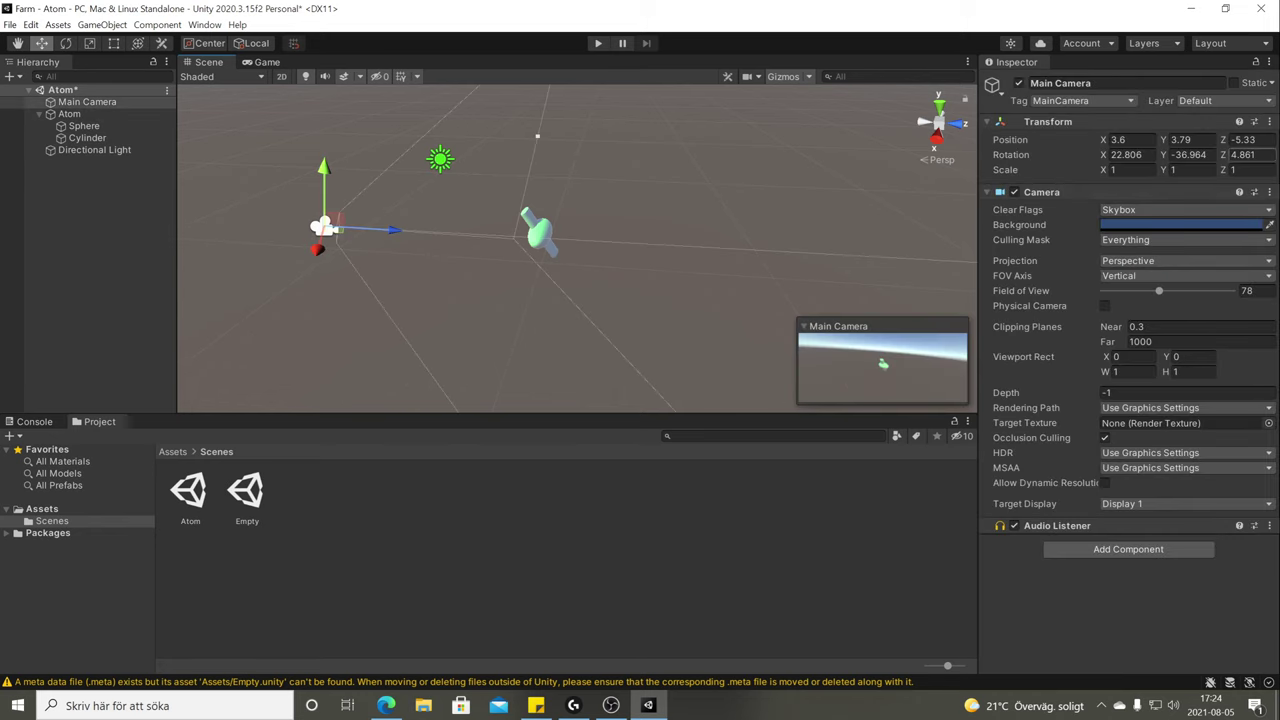
left_click(537, 214)
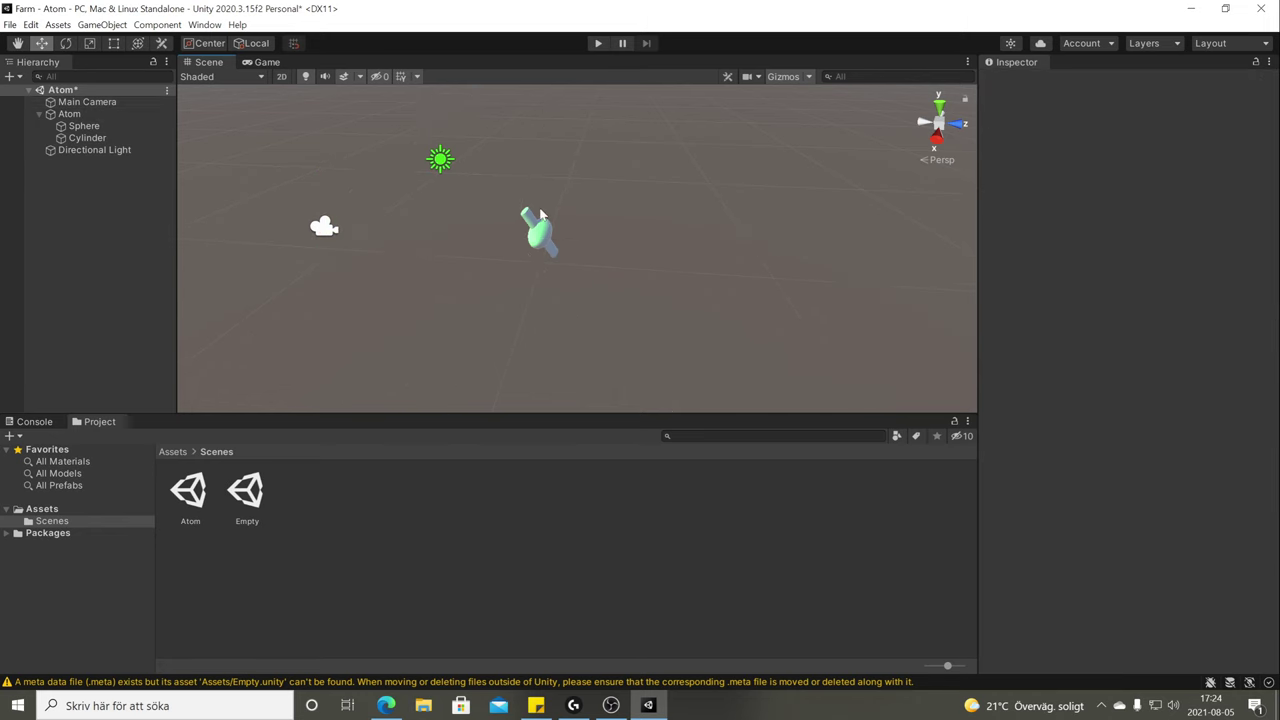
left_click(319, 224)
left_click(422, 164)
left_click(440, 160)
left_click(321, 238)
left_click(440, 160)
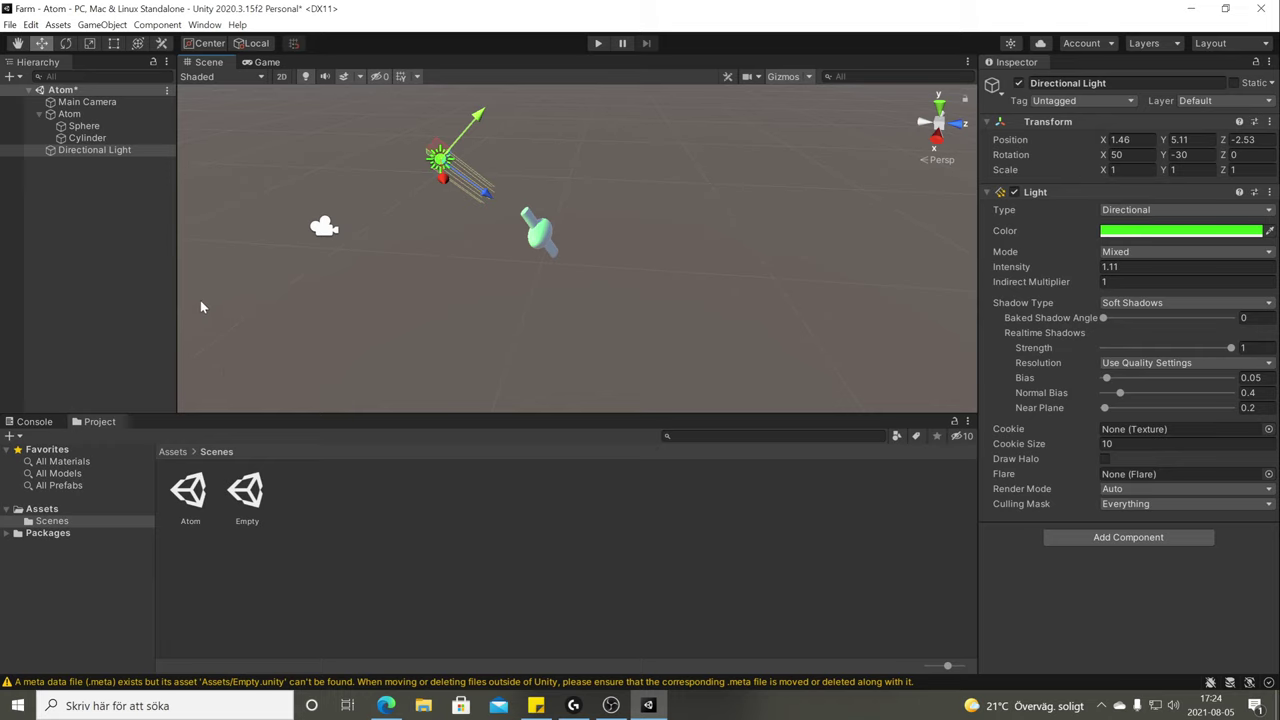
left_click_drag(446, 258, 449, 313, "alt")
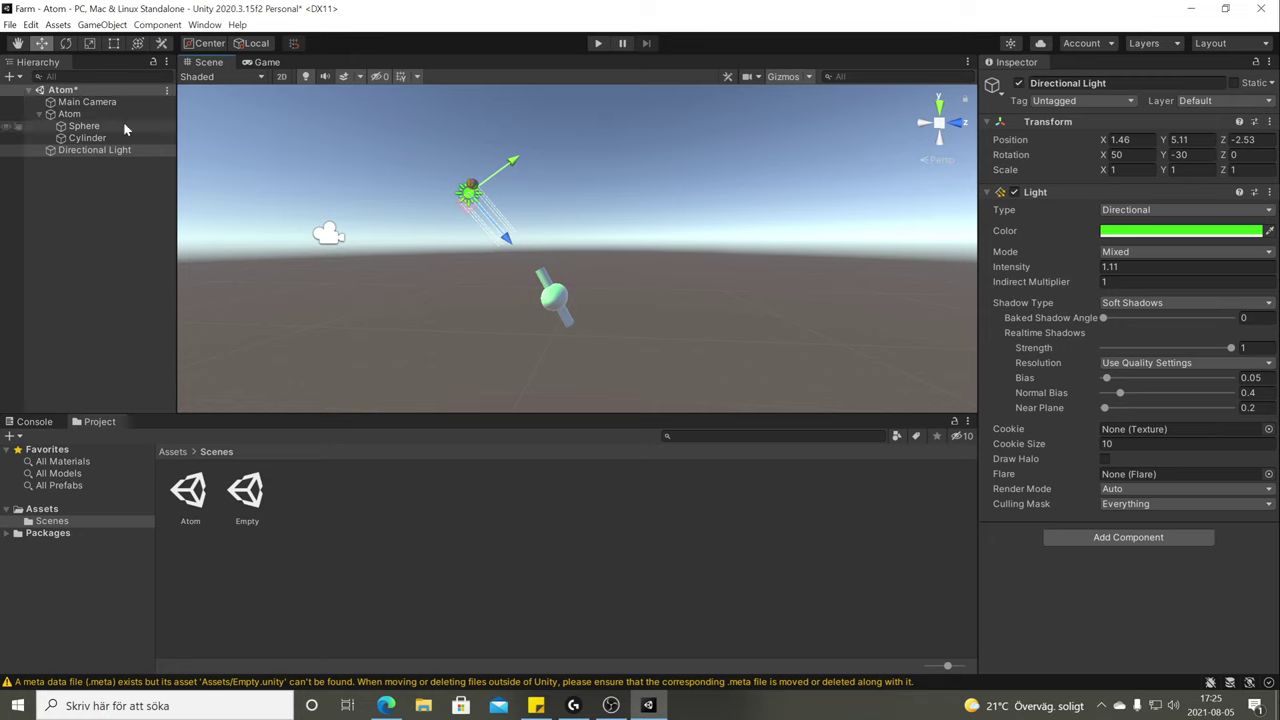
left_click(102, 25)
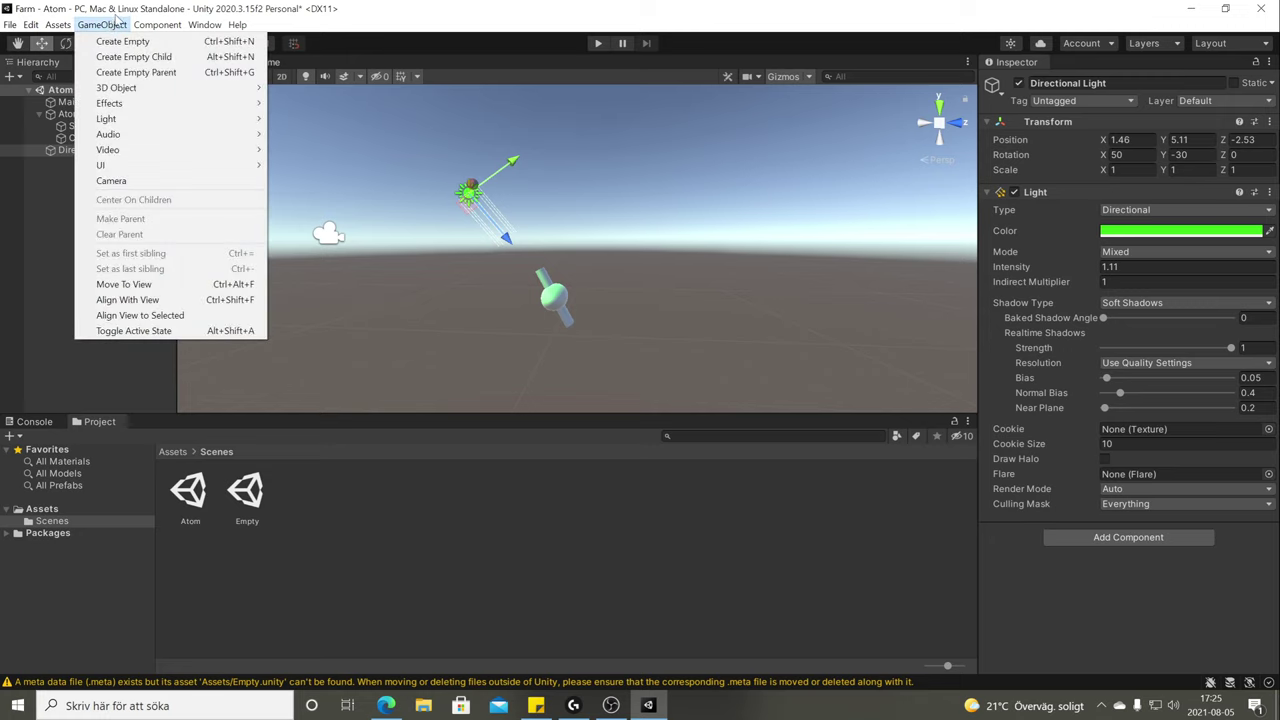
left_click(102, 25)
left_click_drag(416, 252, 460, 226, "alt")
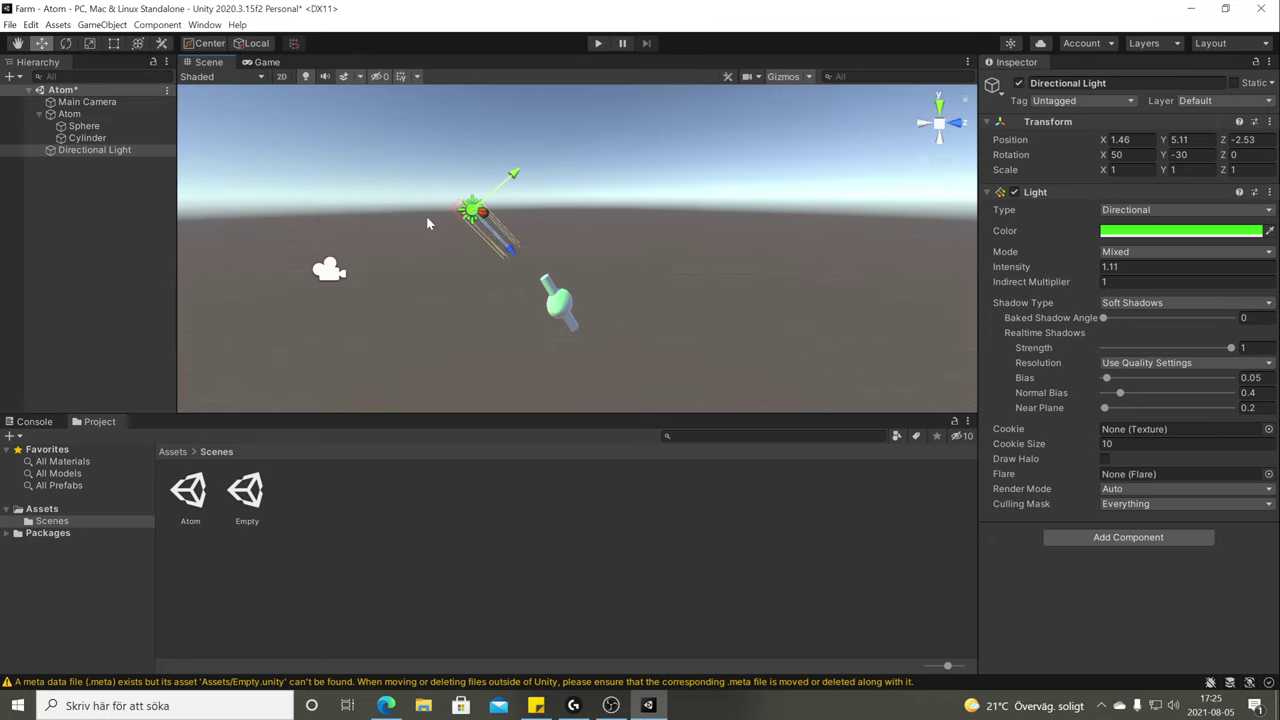
left_click(426, 222)
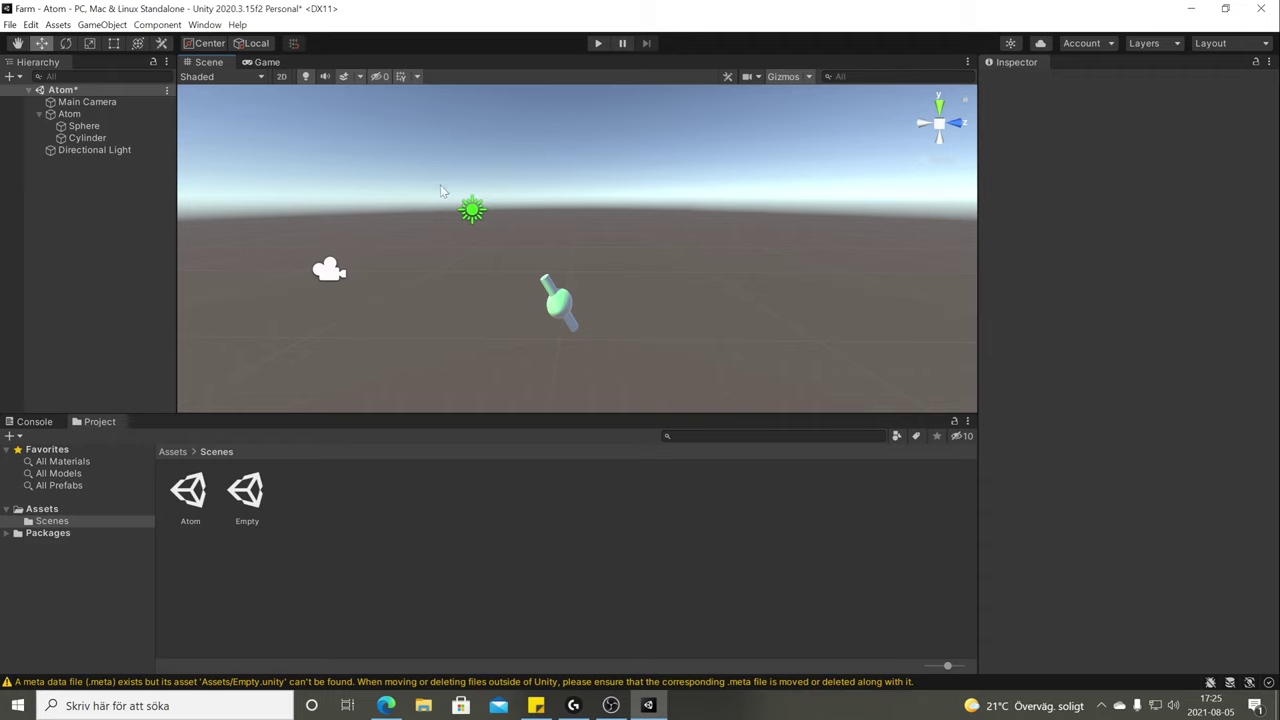
Delete the Empty and Atom scene assets from the Scenes folder.
left_click(258, 500)
key("Delete")
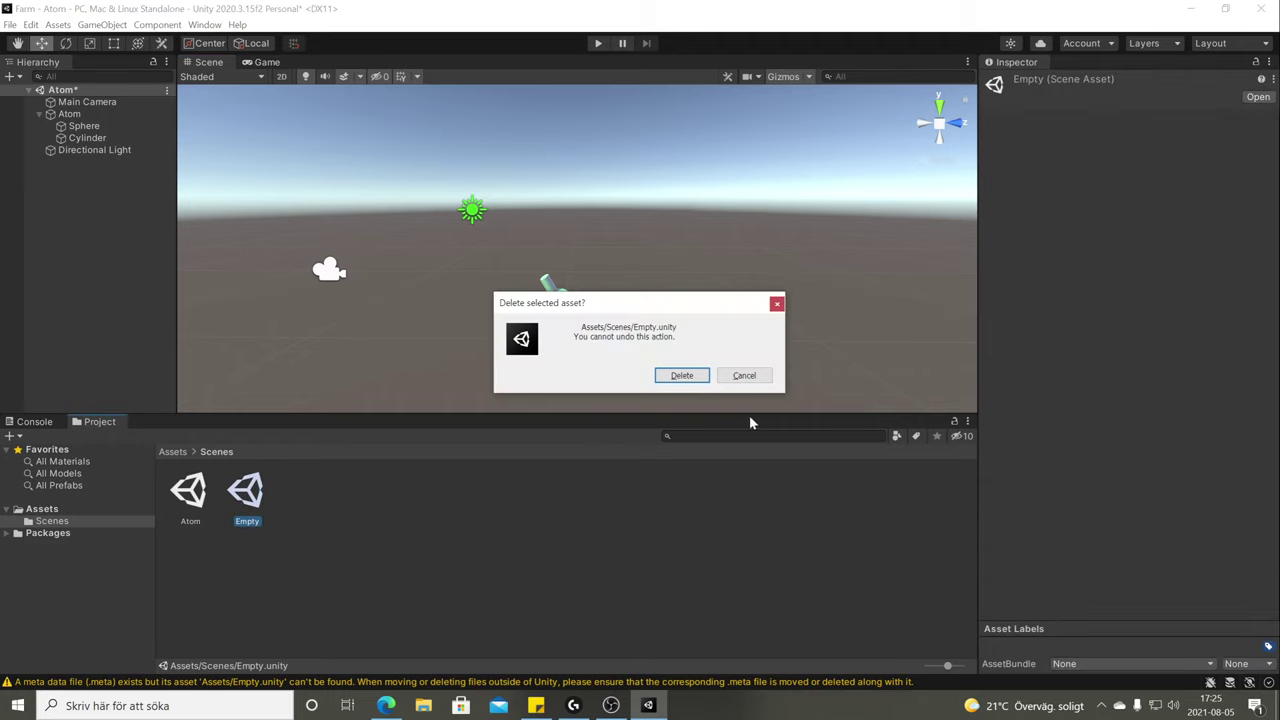
left_click(682, 377)
left_click(190, 492)
key("Delete")
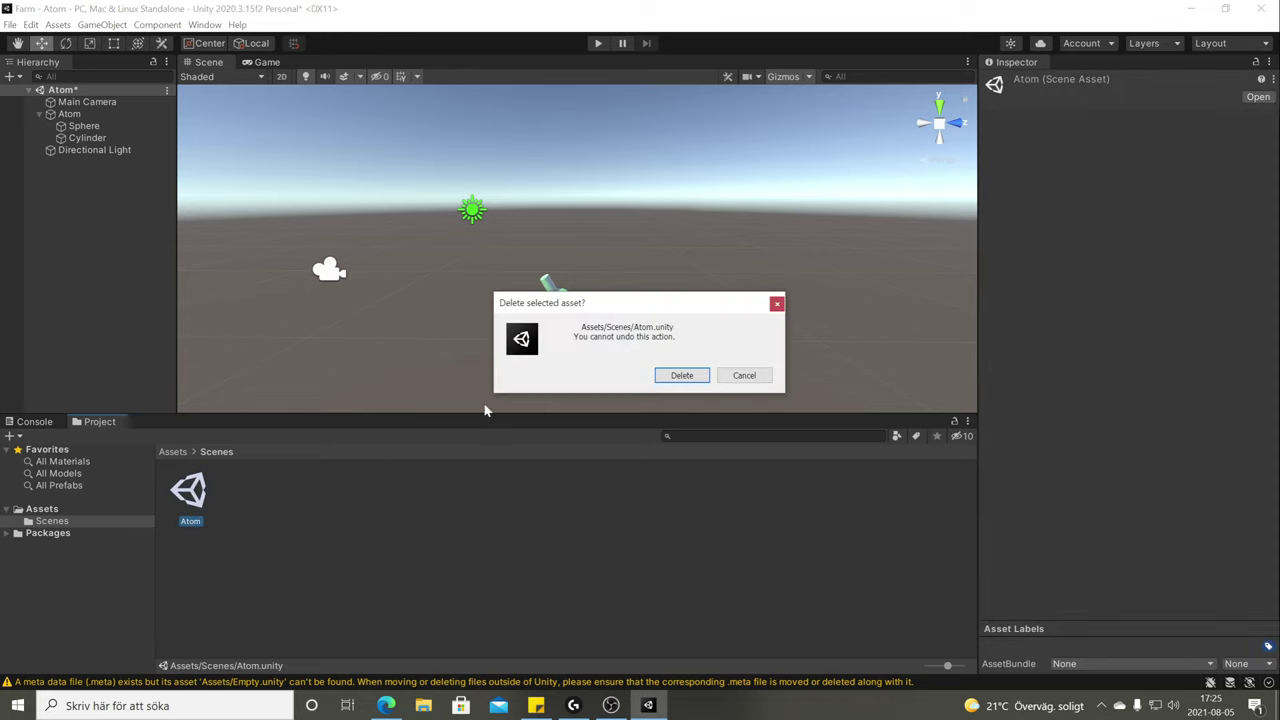
left_click(682, 375)
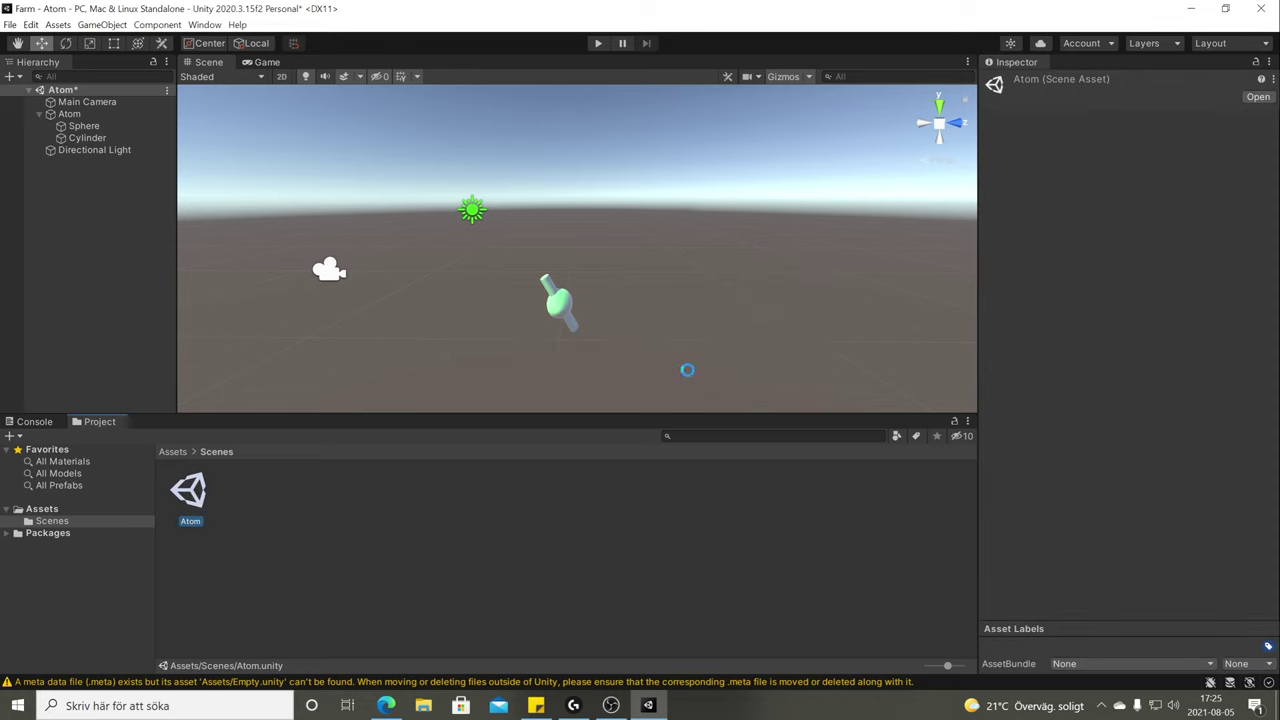
Delete the Main Camera, the Atom with its children, and the Directional Light from the open scene.
left_click(116, 102)
left_click(123, 152, "shift")
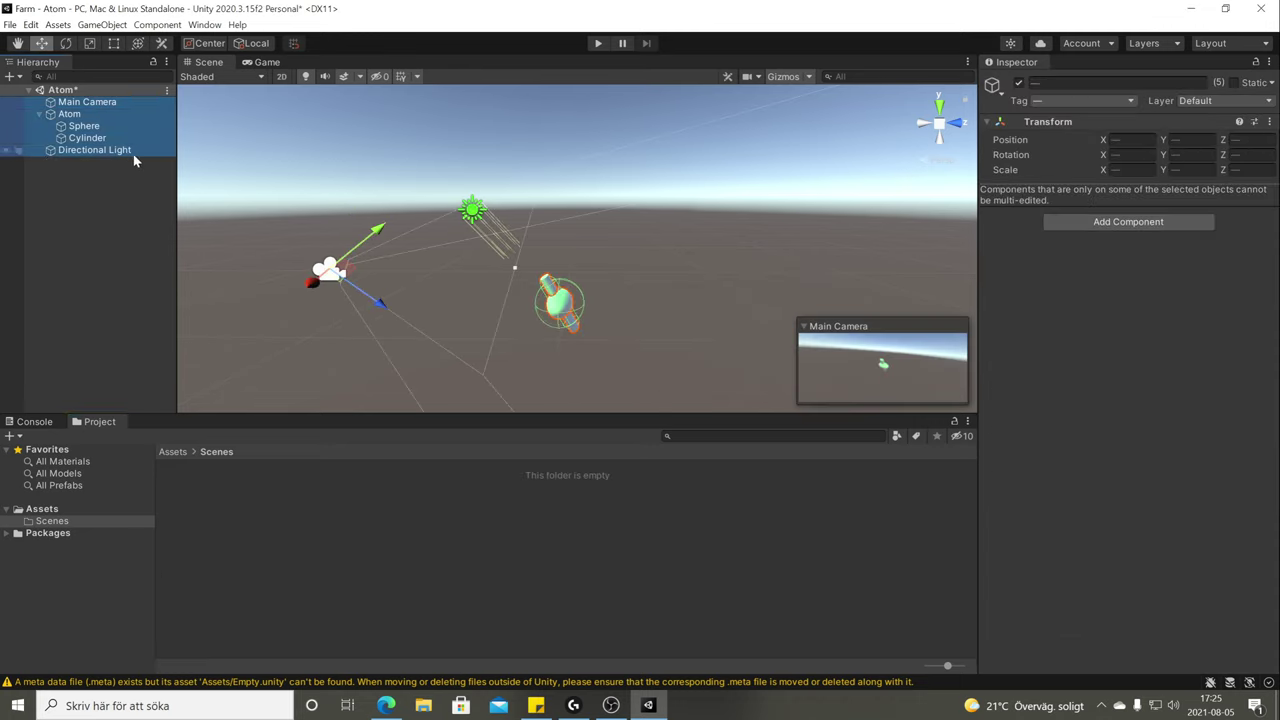
key("Delete")
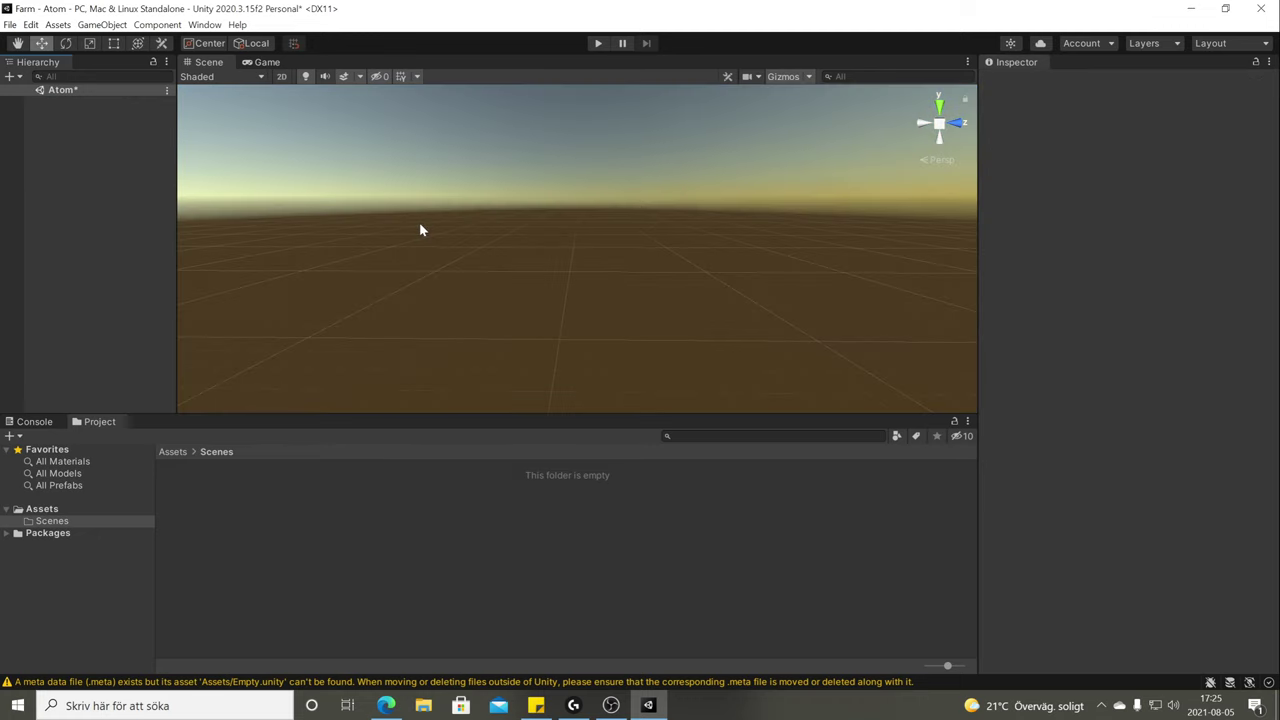
Create a new scene from the Basic (Built-in) template, discarding the unsaved changes to the Atom scene.
left_click(10, 24)
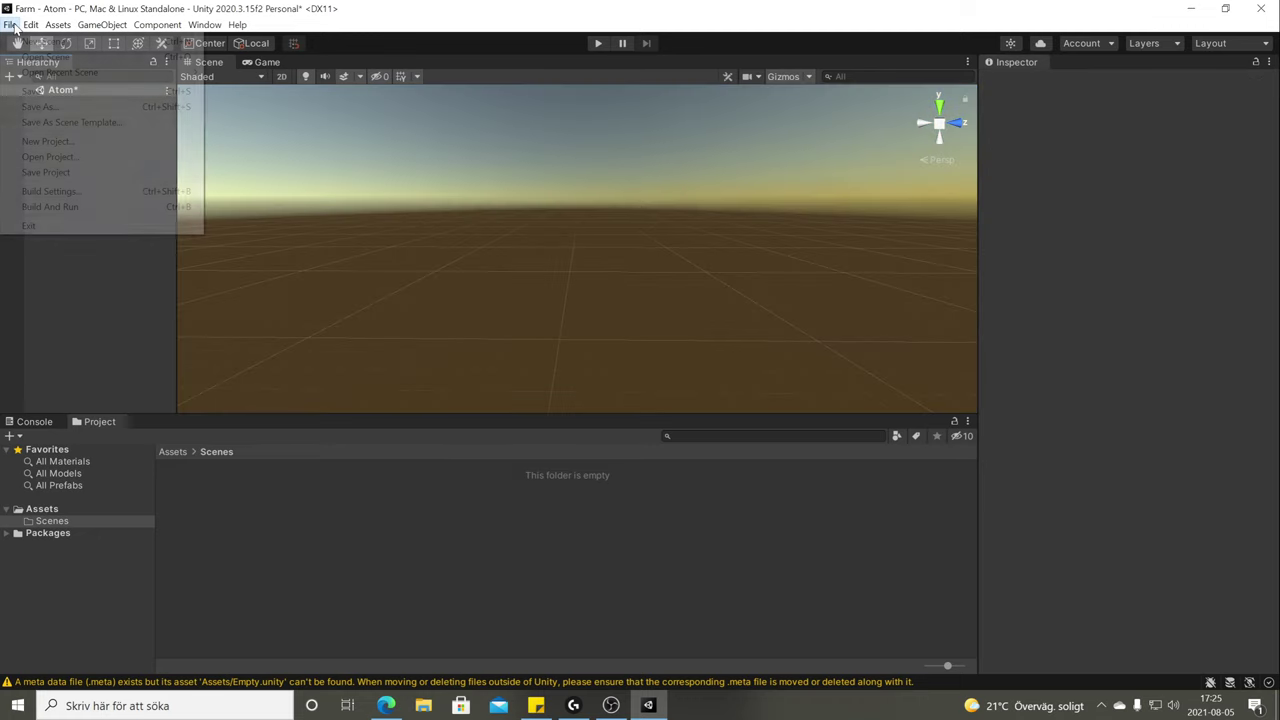
left_click(40, 41)
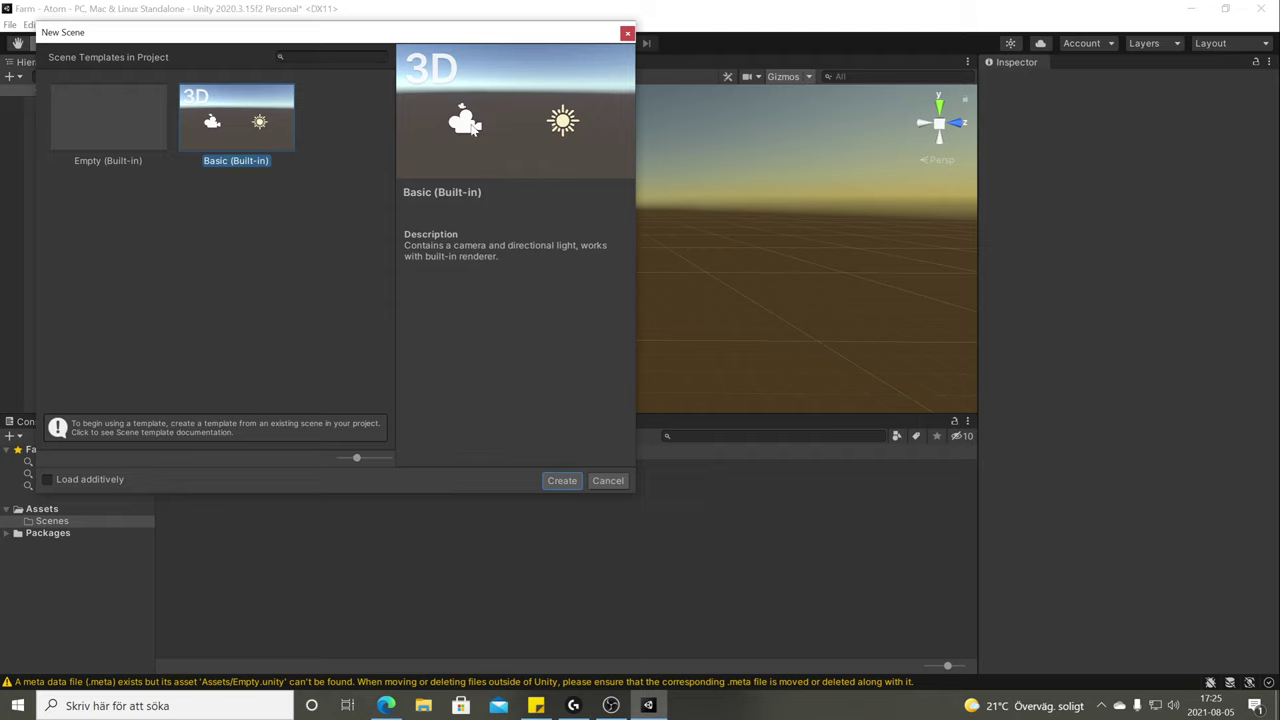
left_click(566, 479)
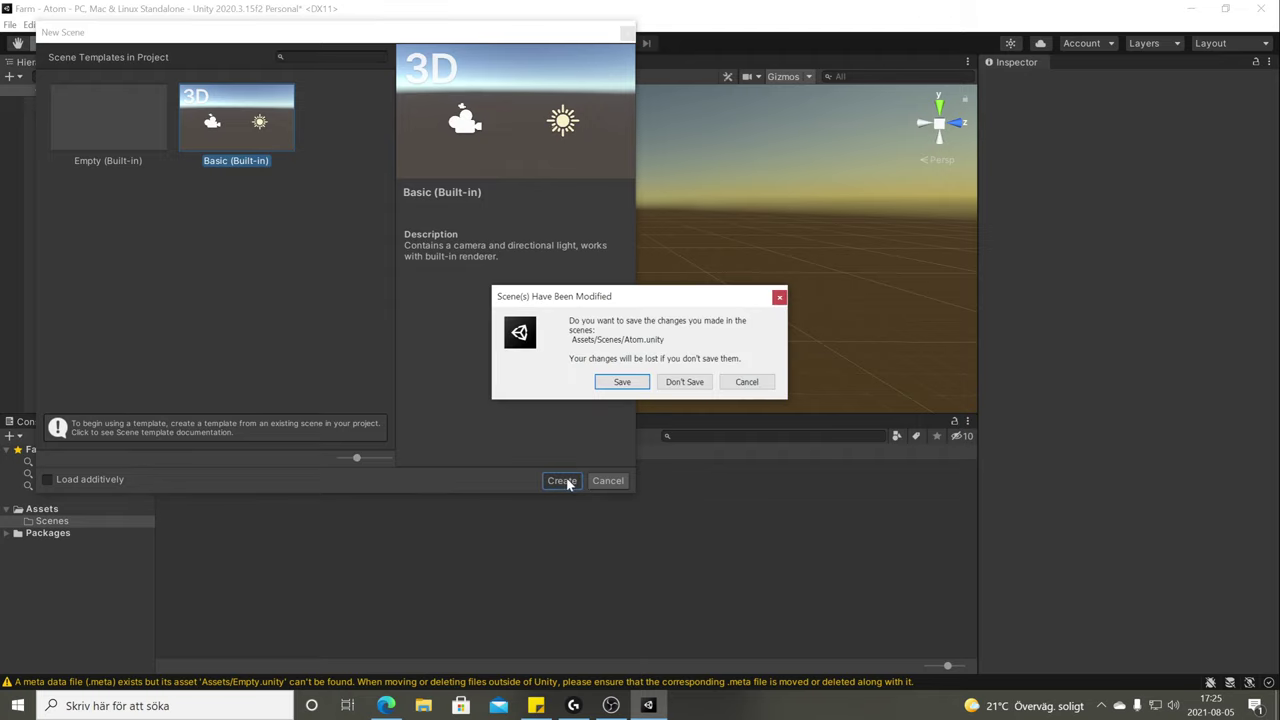
left_click(685, 384)
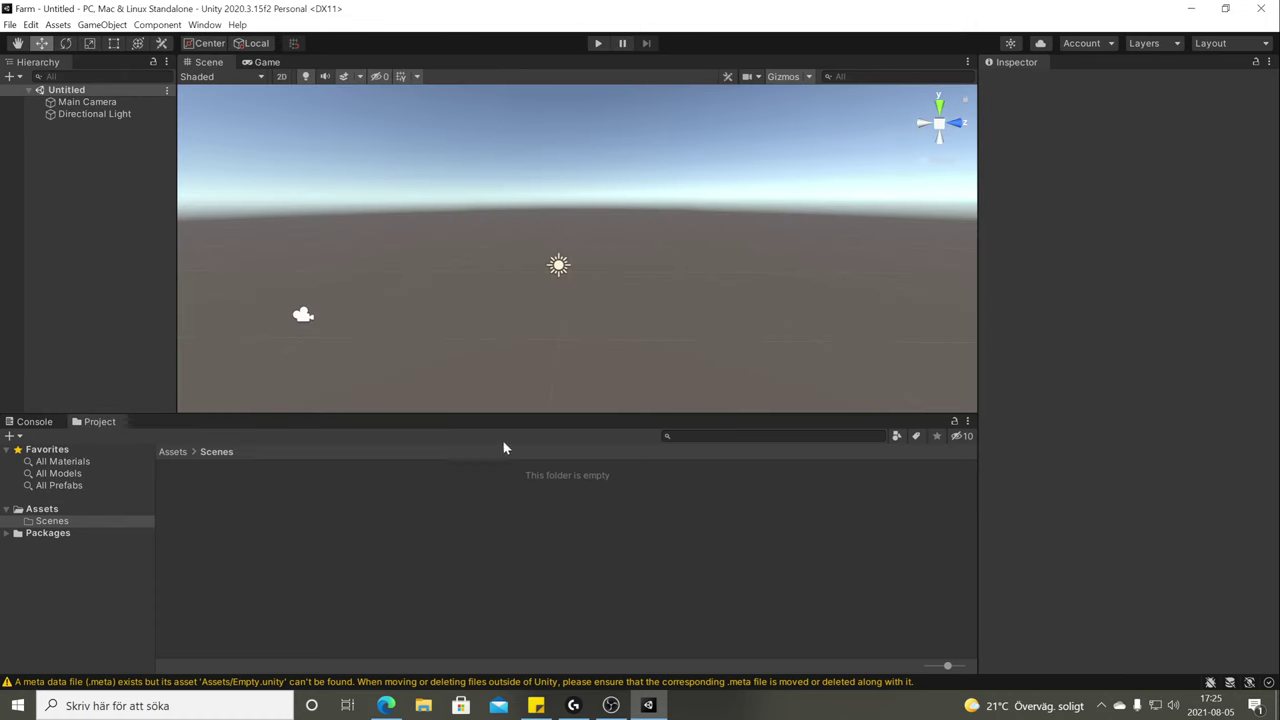
Save the new scene as Farm in the project's Assets/Scenes folder.
left_click(10, 24)
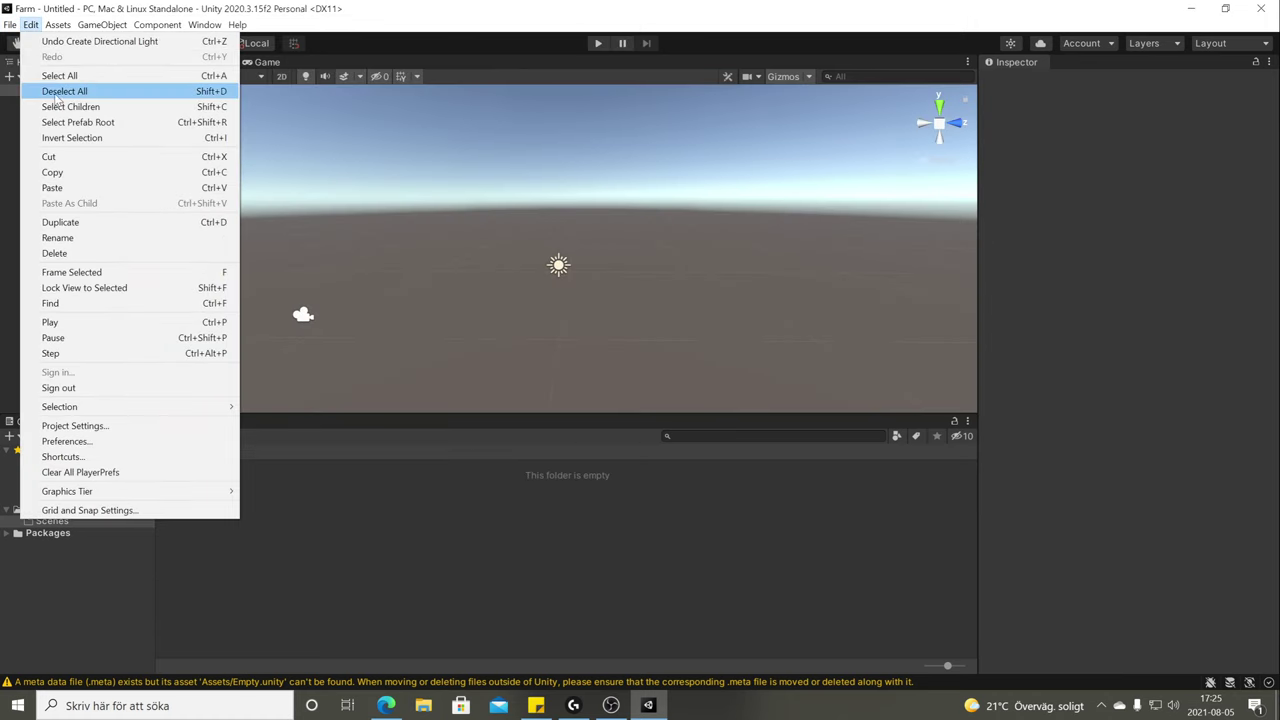
left_click(50, 106)
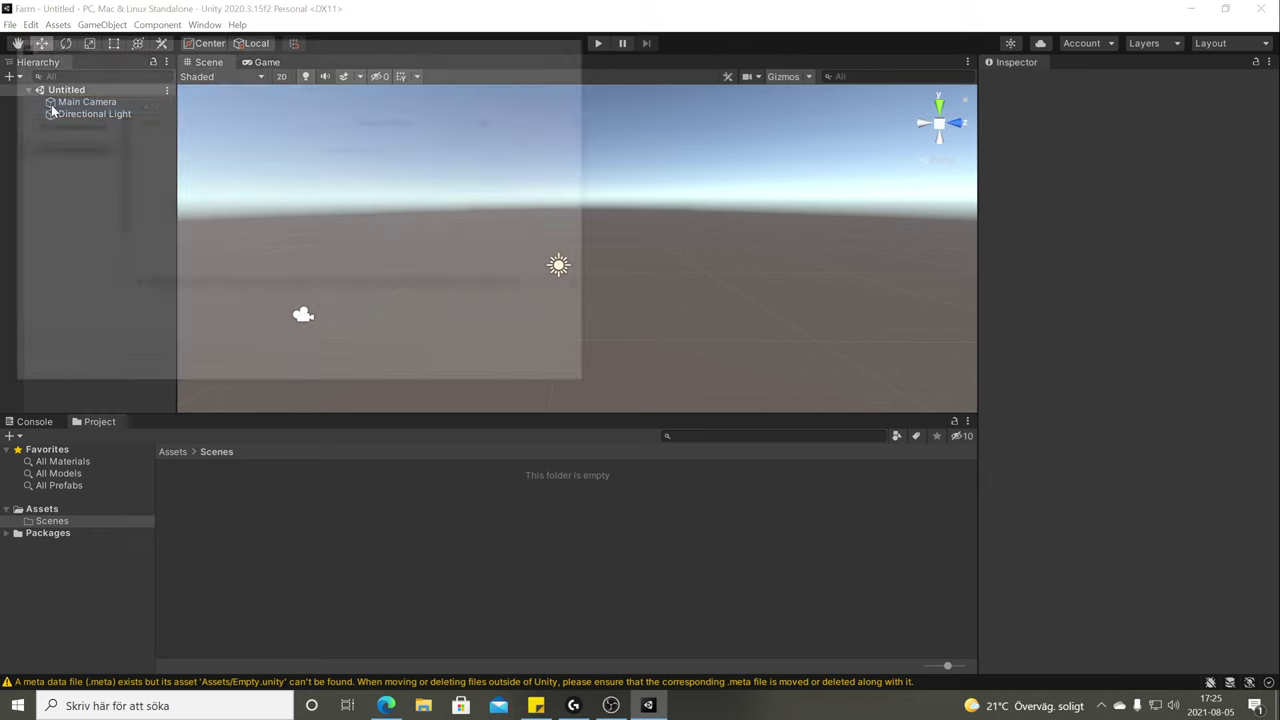
type("Fa")
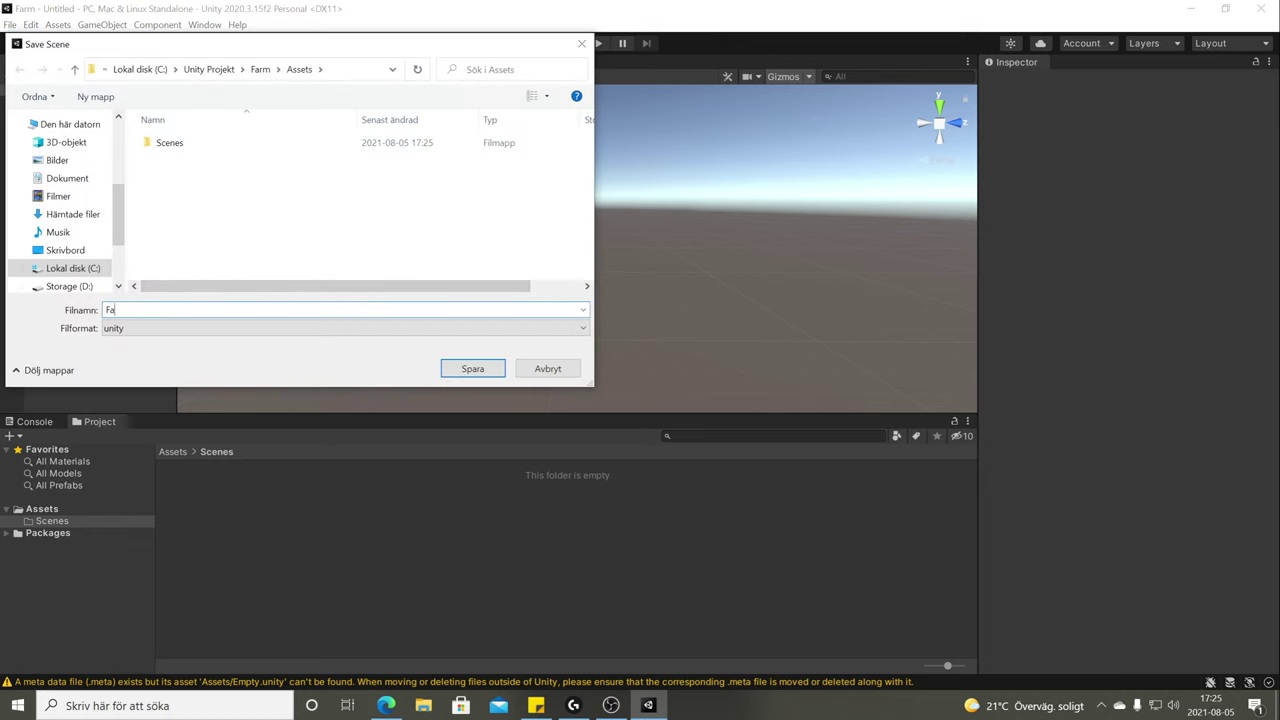
type("rm")
double_click(226, 150)
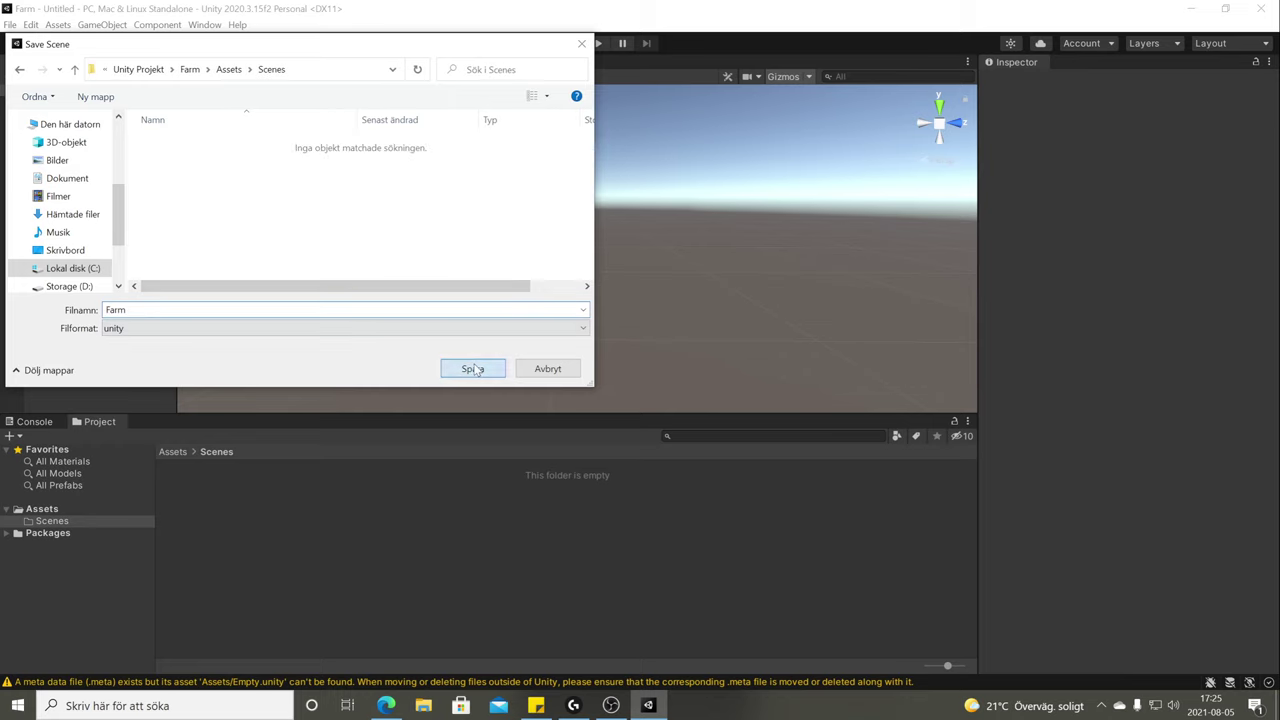
left_click(474, 377)
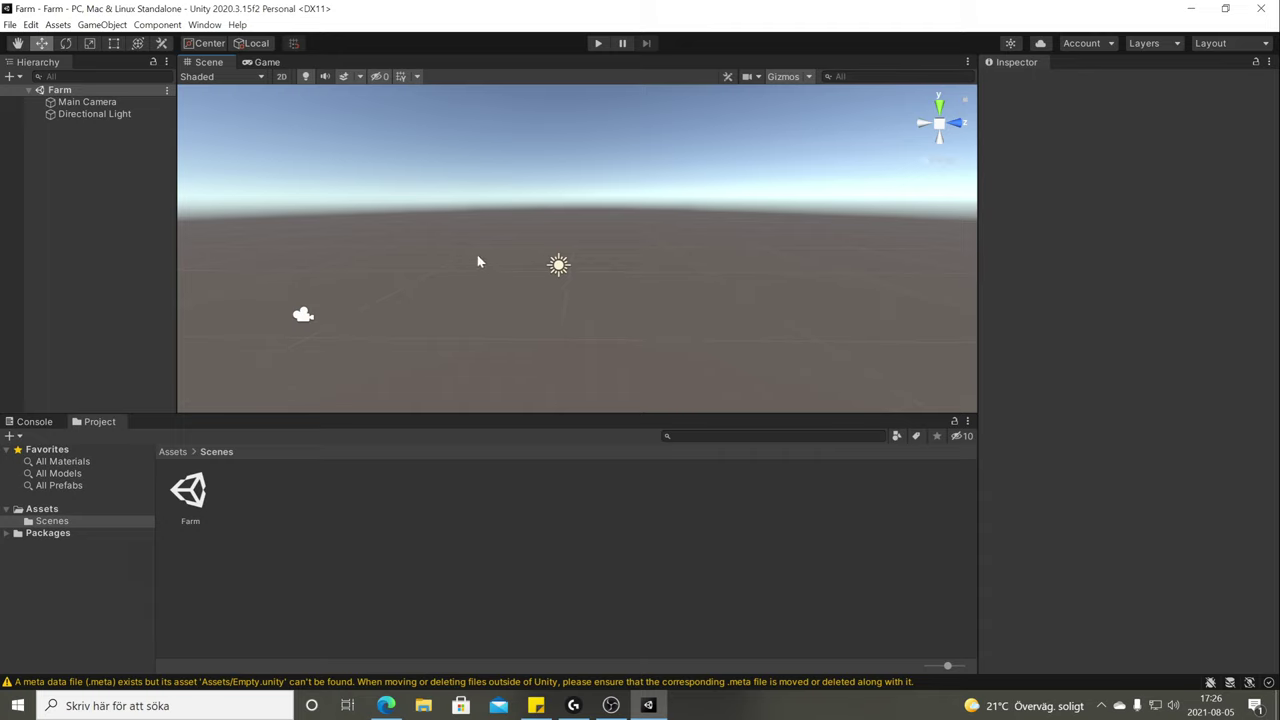
left_click(117, 28)
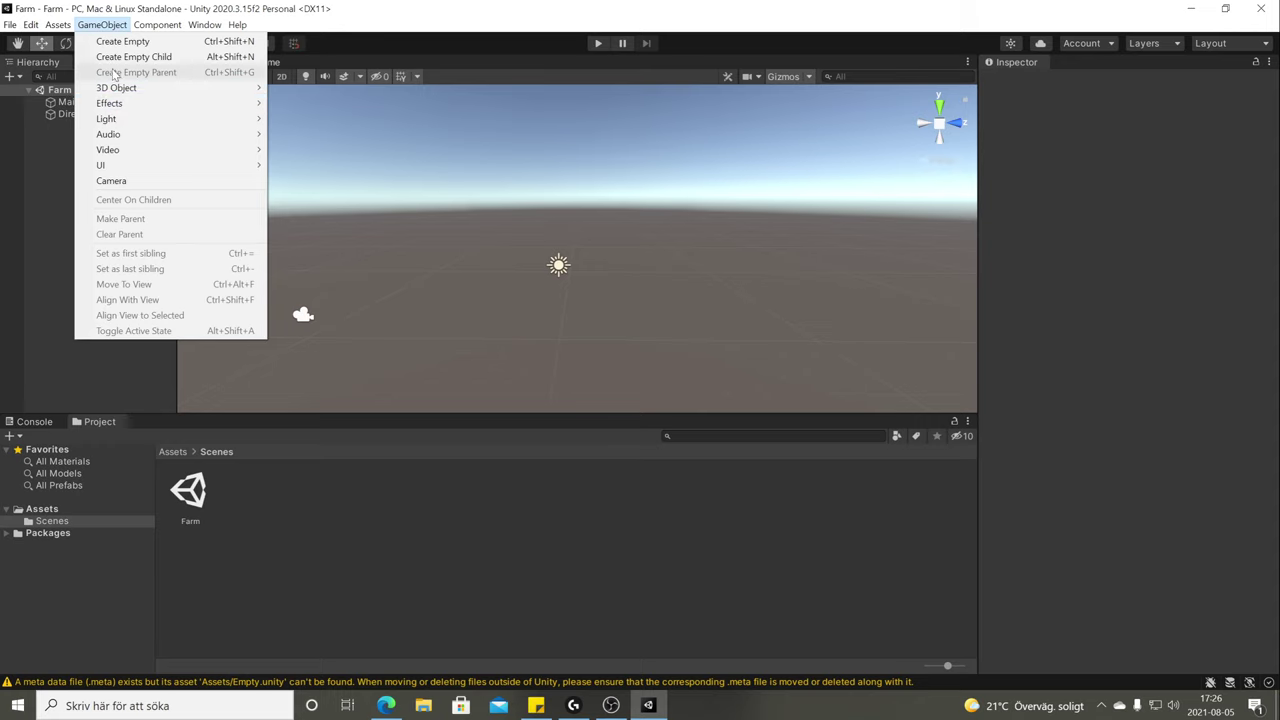
mouse_move(117, 90)
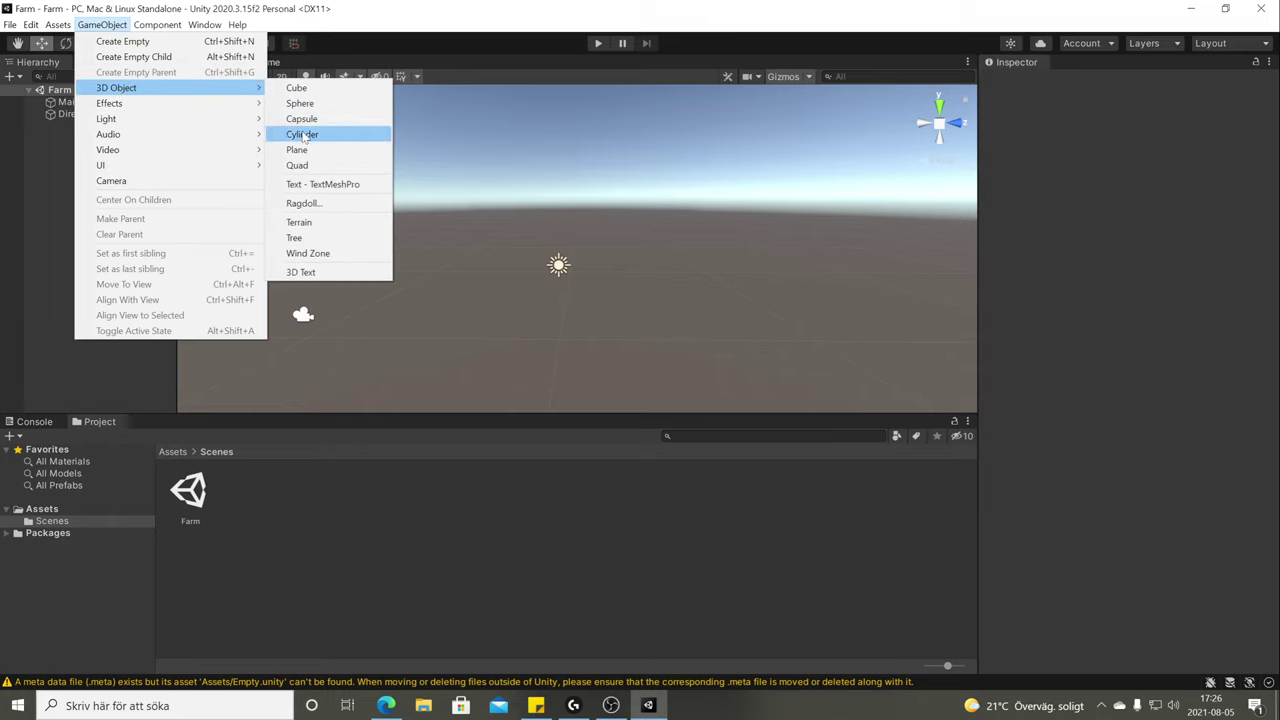
key("Escape")
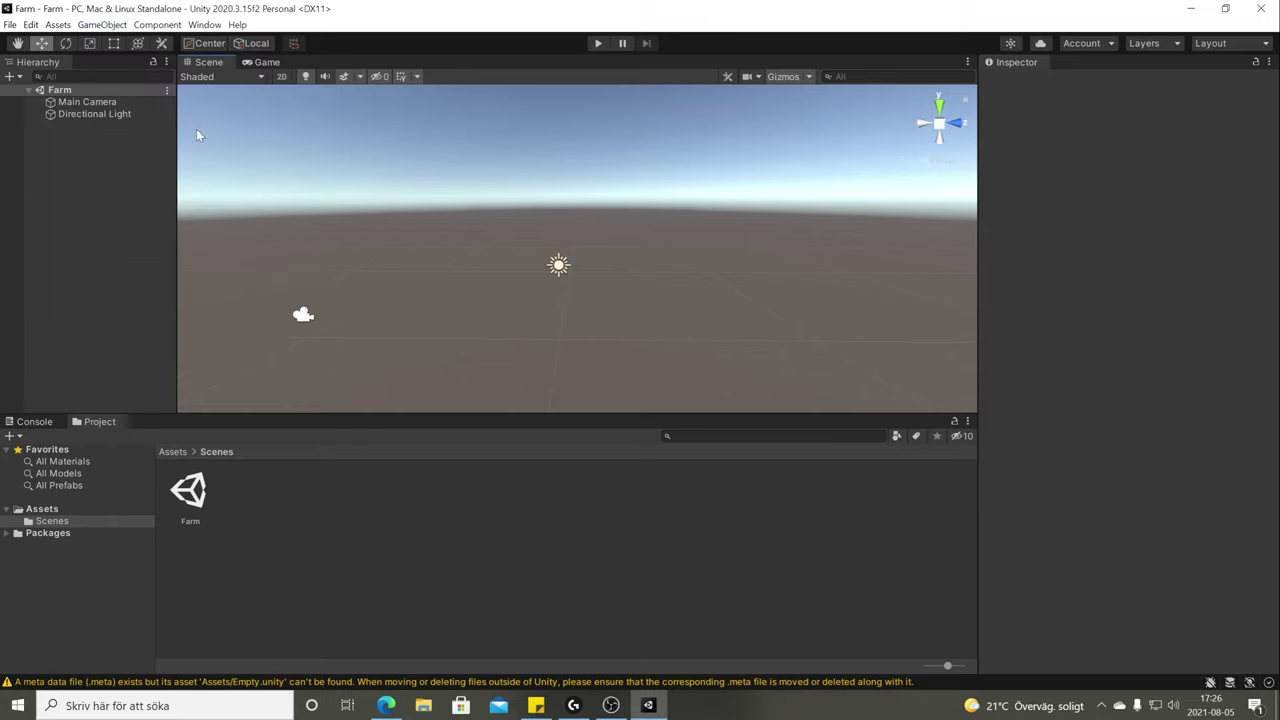
left_click(12, 77)
mouse_move(80, 140)
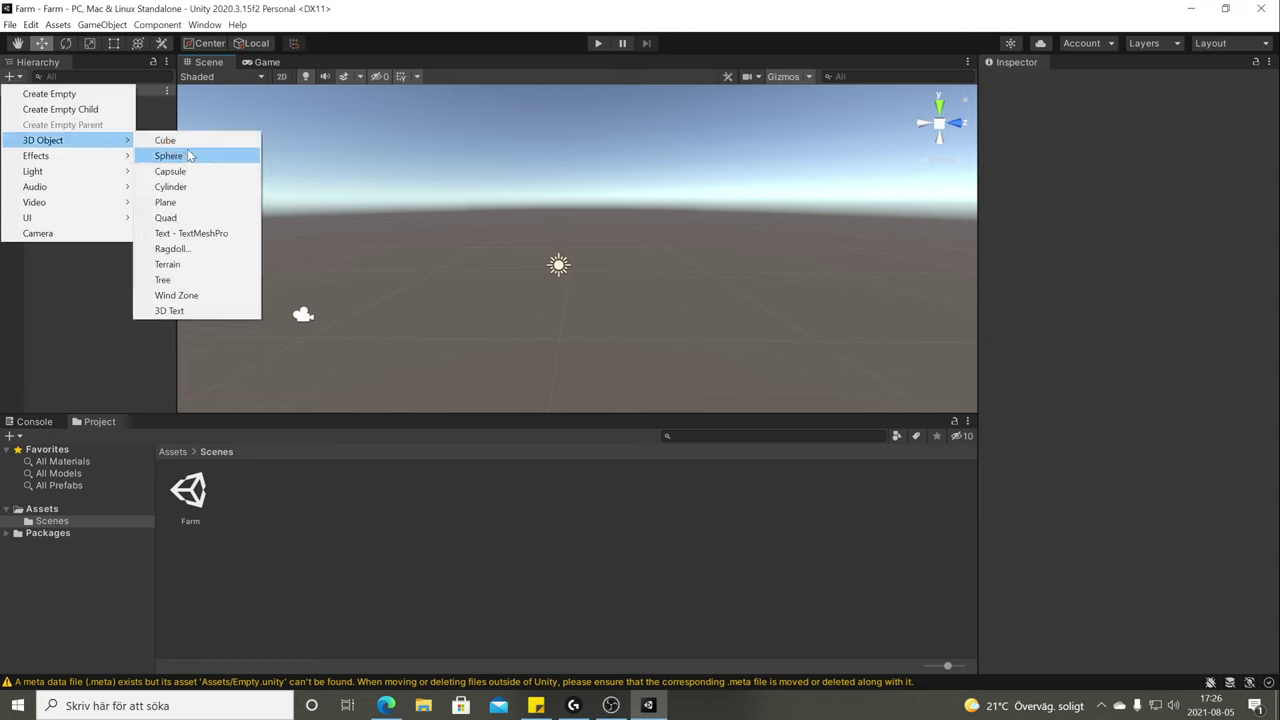
left_click(13, 76)
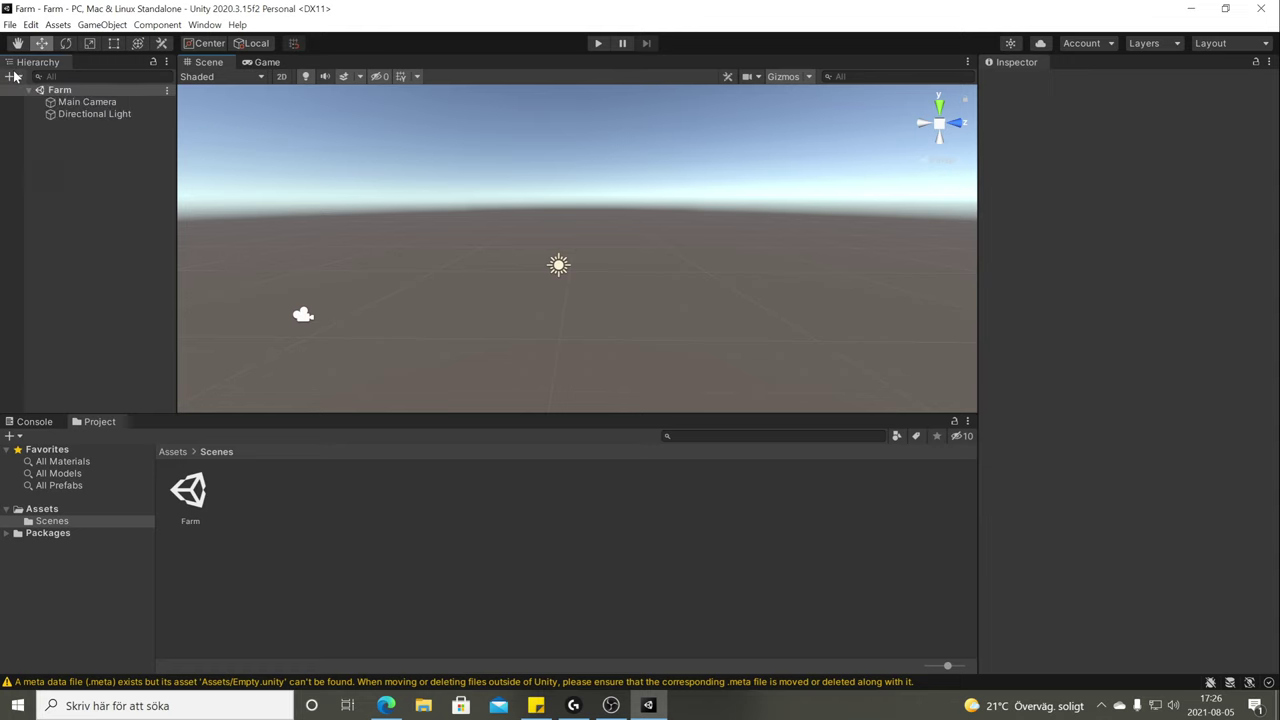
Add a 3D Plane object to the Farm scene.
left_click(13, 77)
mouse_move(60, 140)
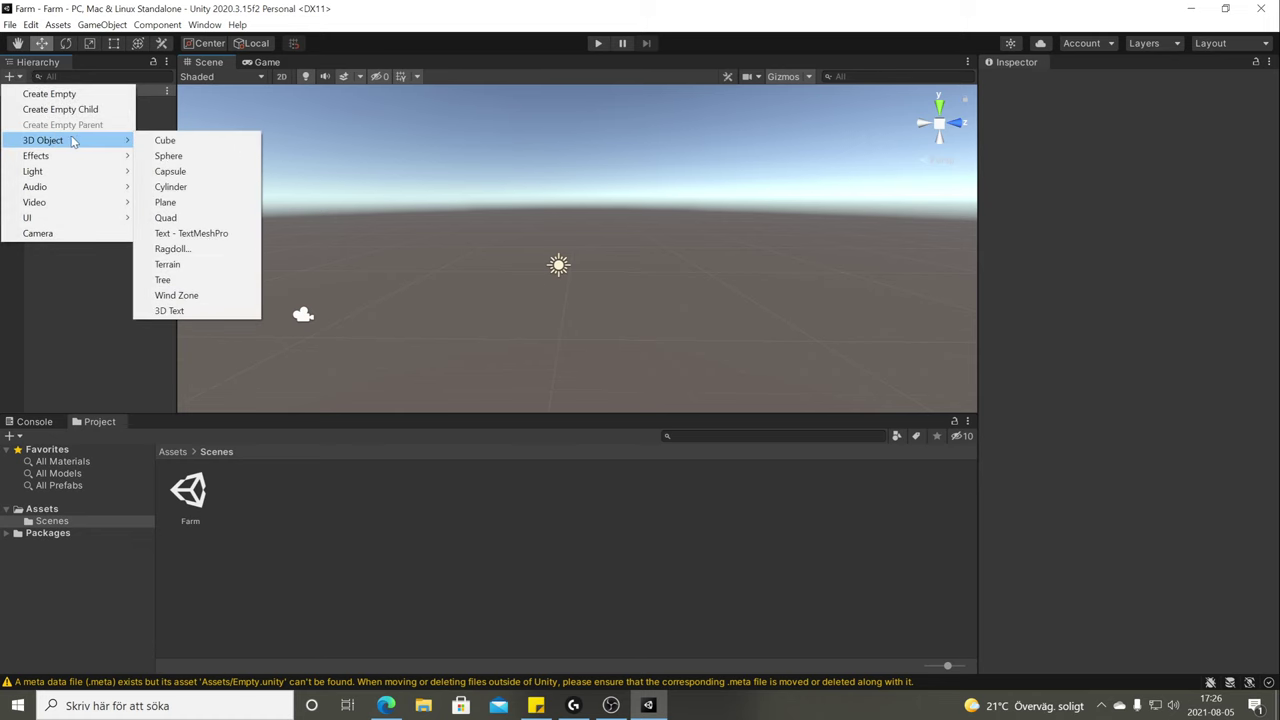
left_click(198, 203)
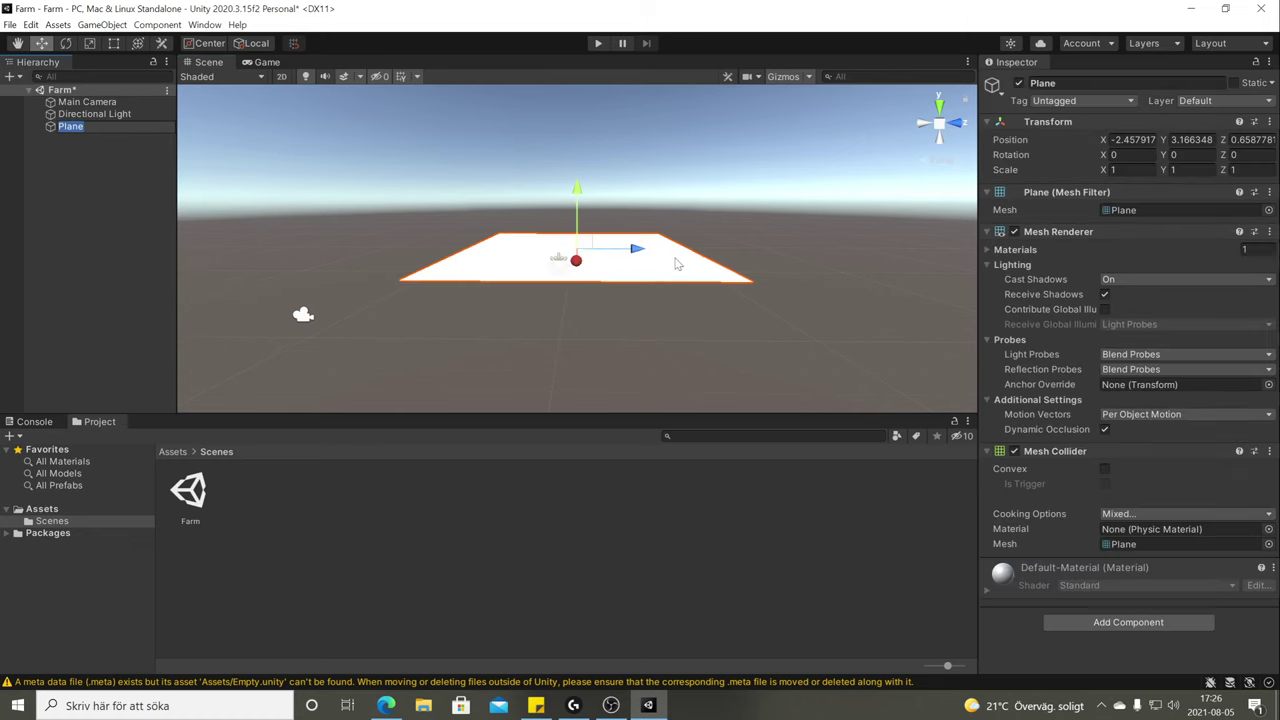
left_click_drag(675, 263, 566, 262, "alt")
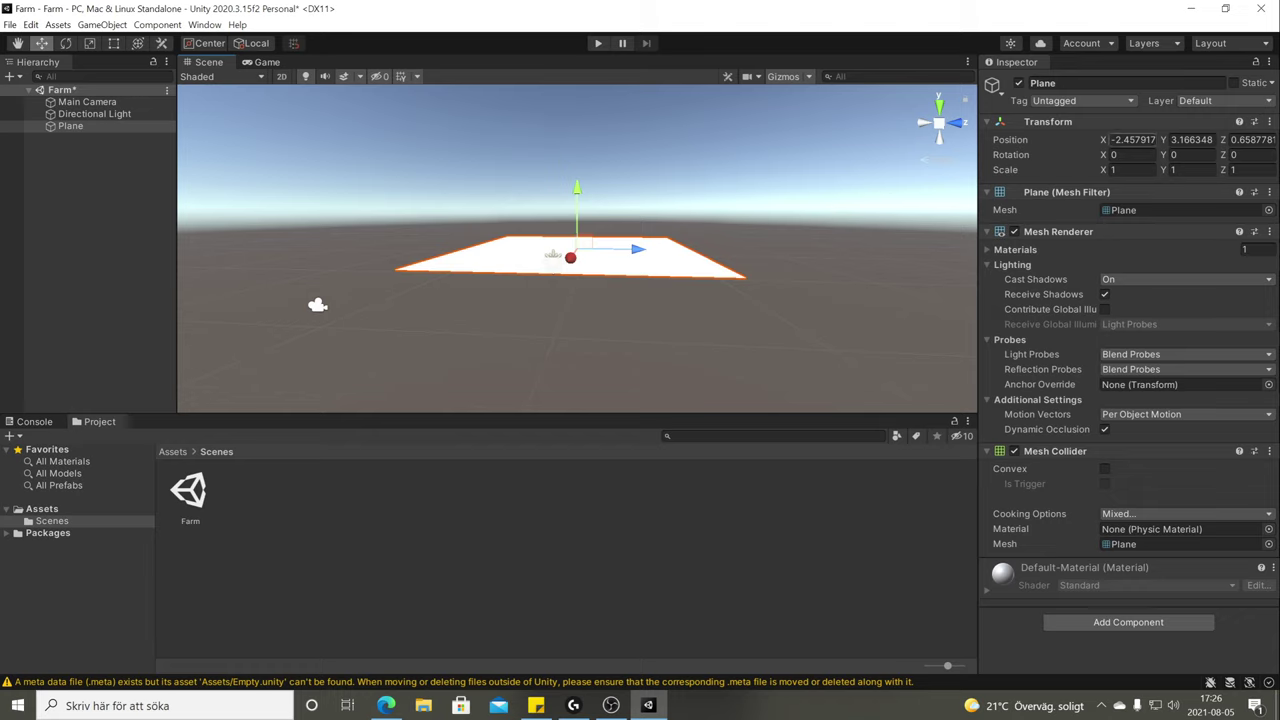
Set the Plane's position to X 0, Y 0, Z 0.
type("0")
key("Tab")
type("0")
key("Tab")
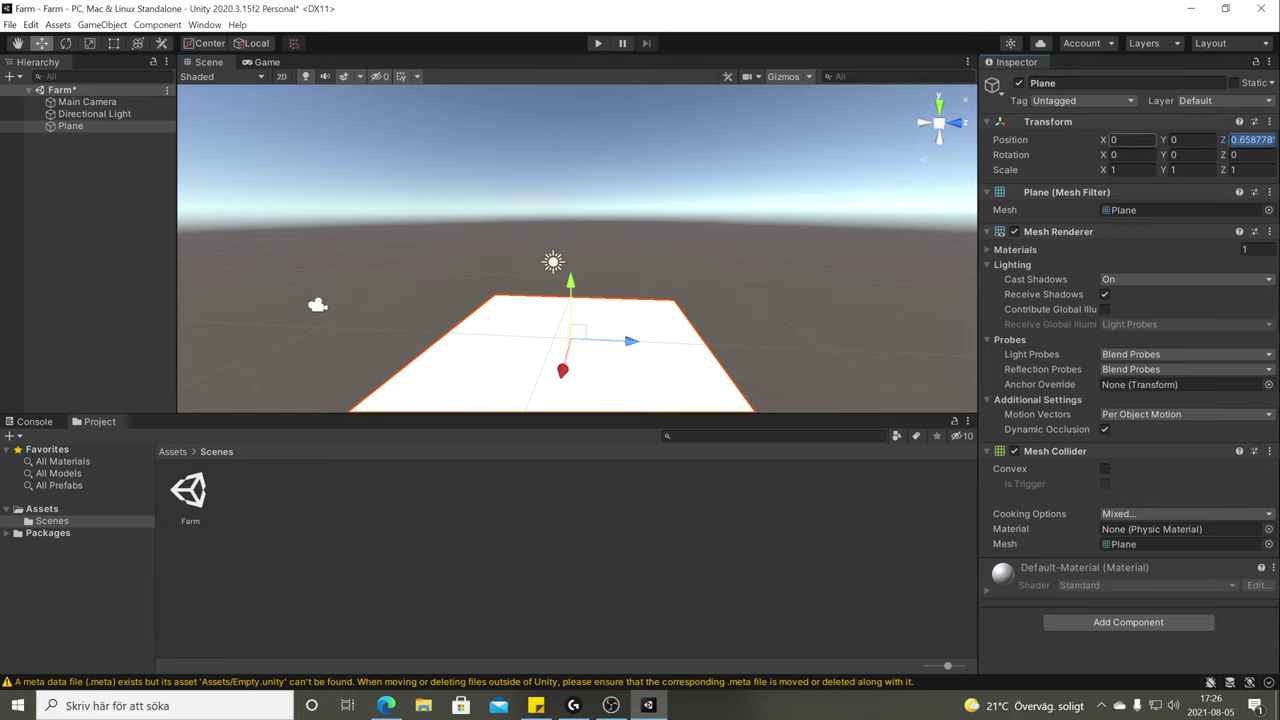
type("0")
left_click(795, 318)
left_click_drag(795, 318, 568, 174, "alt")
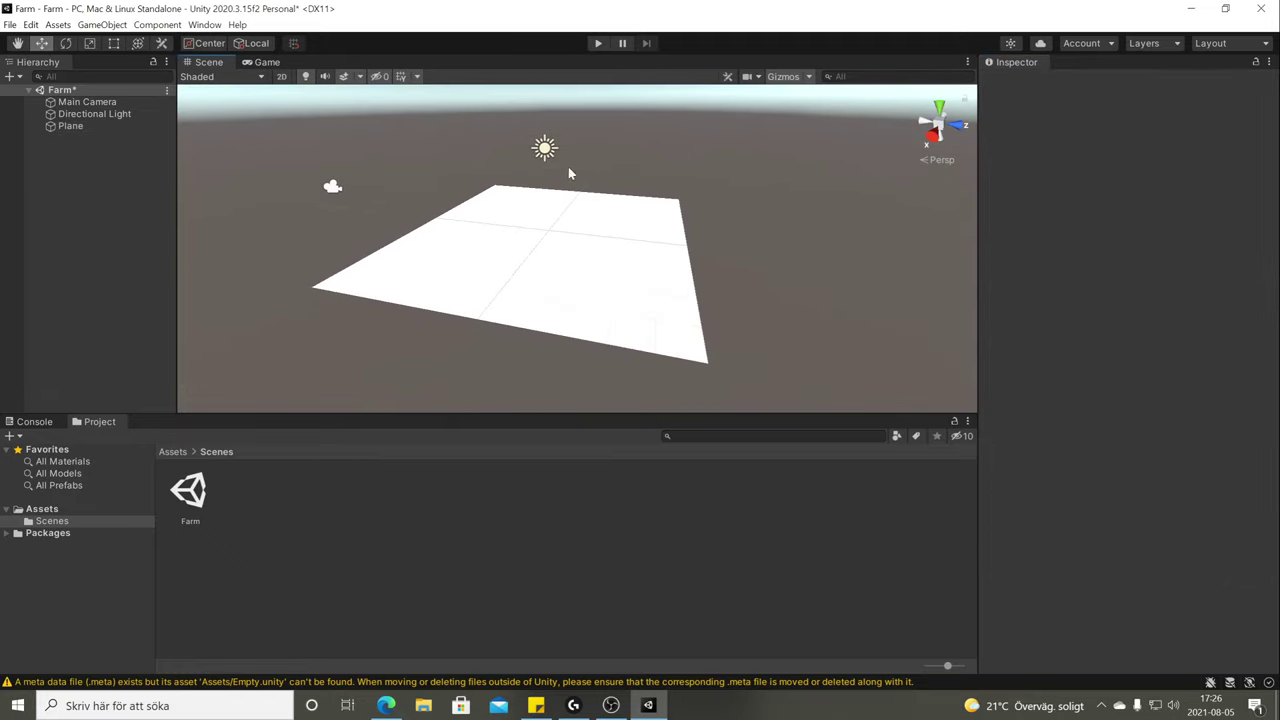
Add a 3D Cube object to the scene and reset its Transform.
left_click(108, 27)
mouse_move(153, 91)
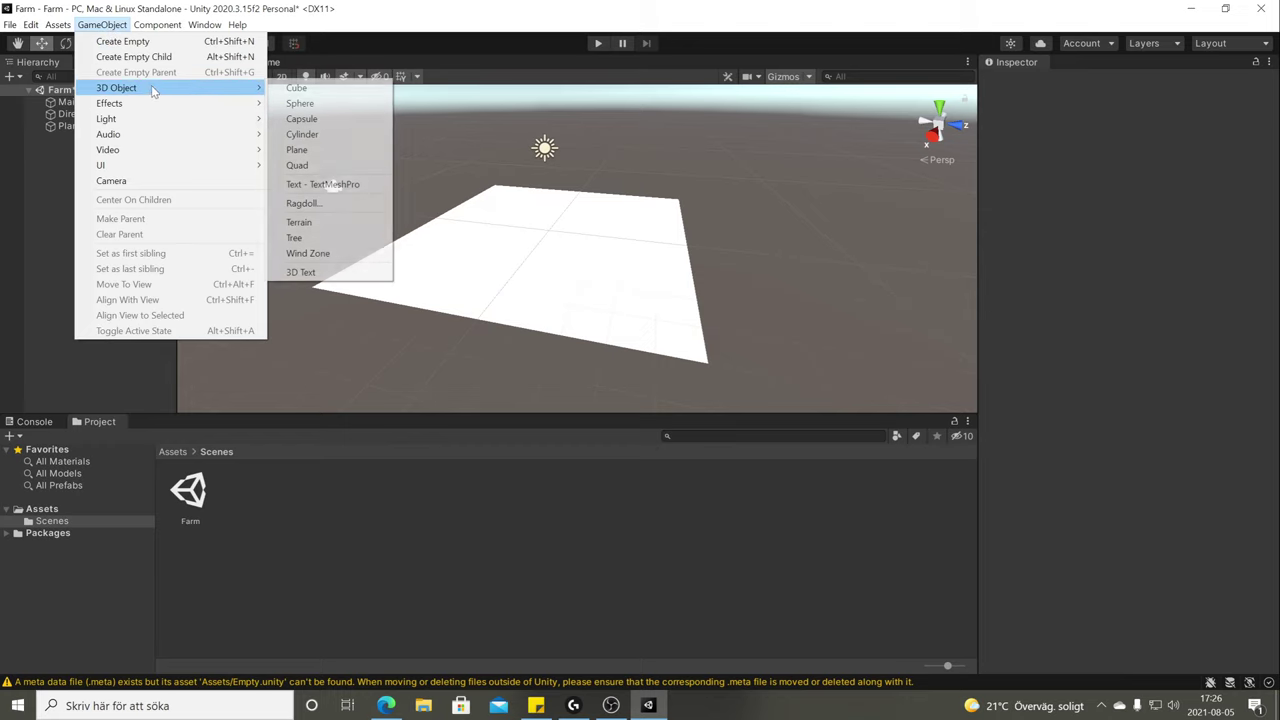
left_click(103, 24)
left_click(103, 24)
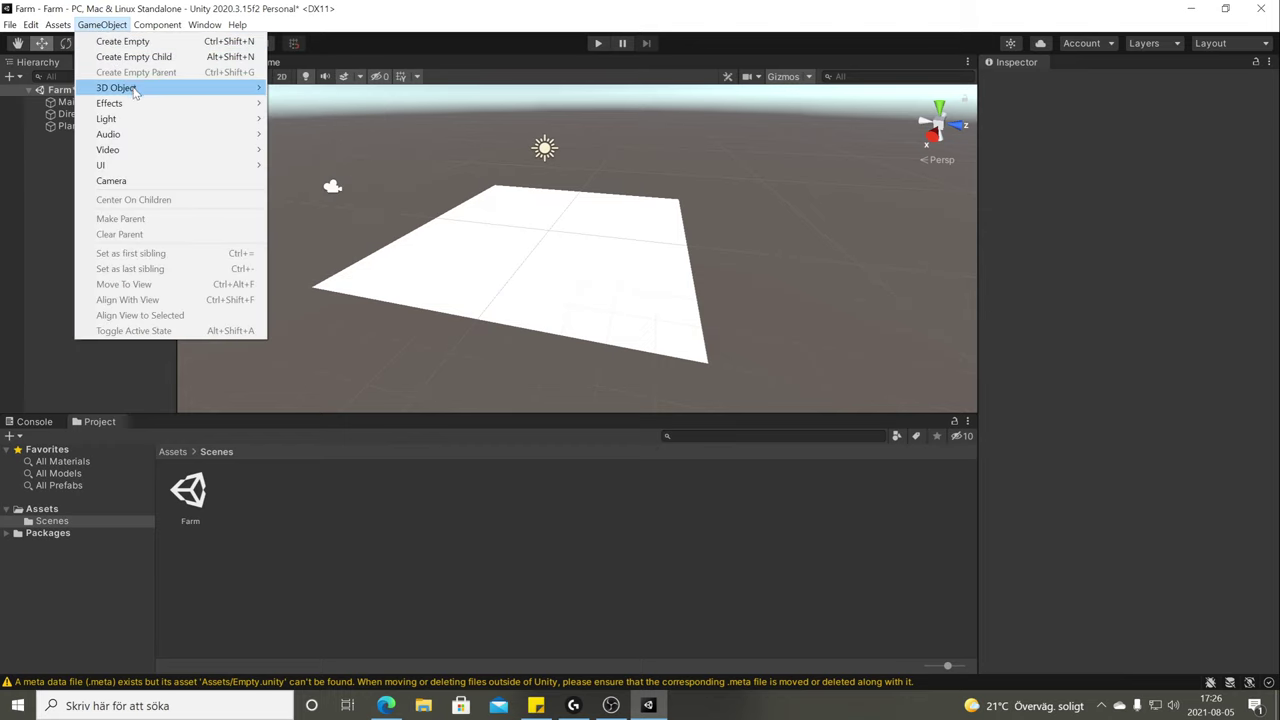
left_click(294, 87)
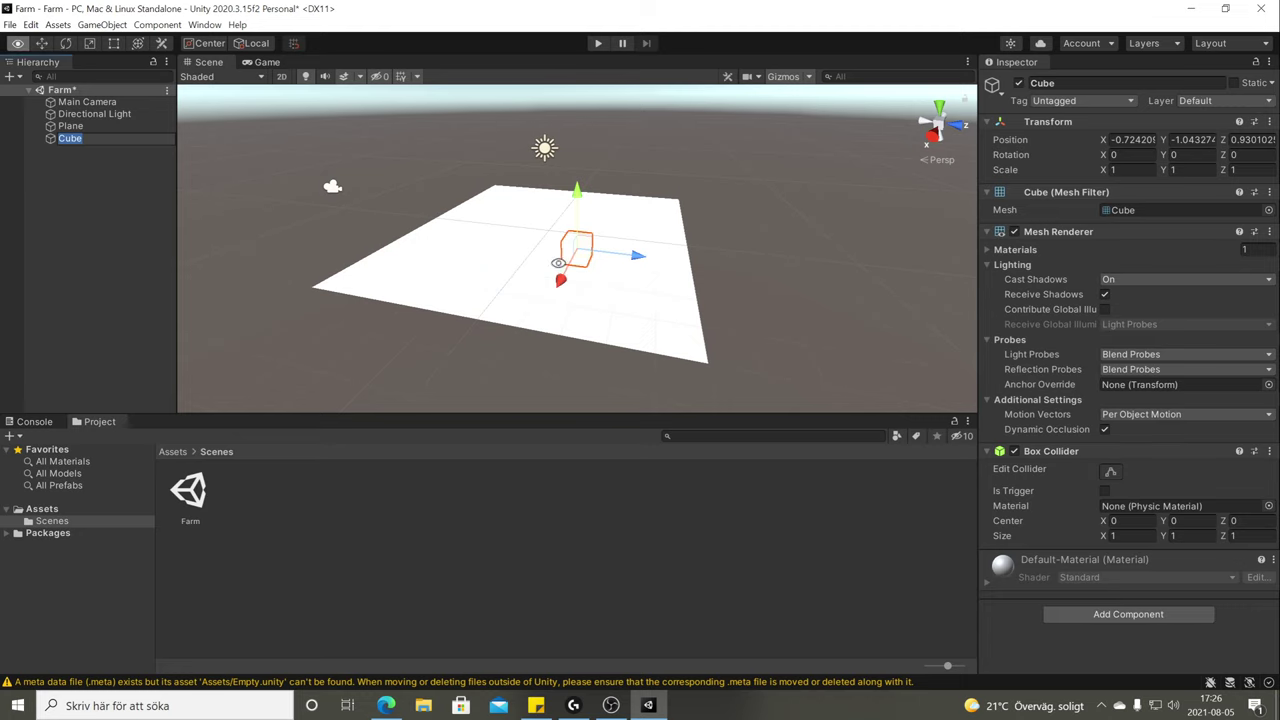
left_click_drag(558, 263, 603, 260, "alt")
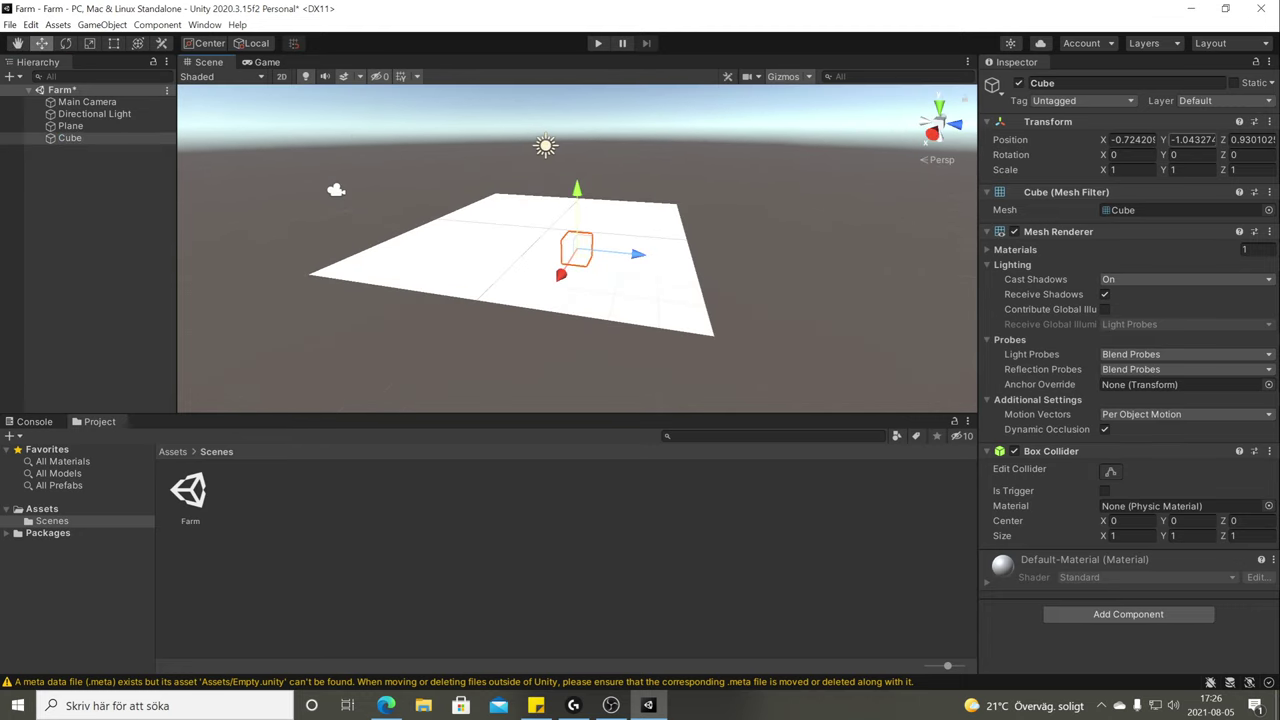
left_click(1269, 121)
left_click(1241, 137)
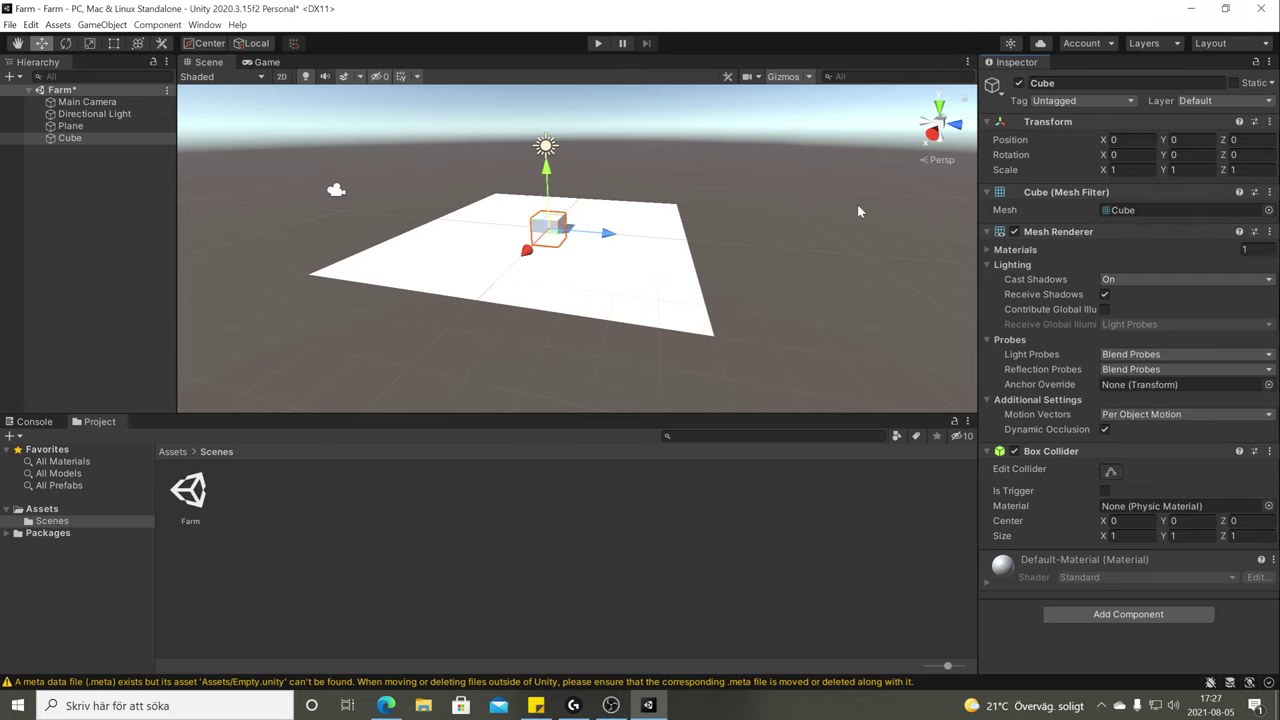
Examine from several angles how the Cube sits in relation to the Plane.
left_click_drag(543, 125, 591, 240, "alt")
left_click(661, 174)
scroll(561, 312, "up", 2)
left_click_drag(561, 312, 604, 209, "alt")
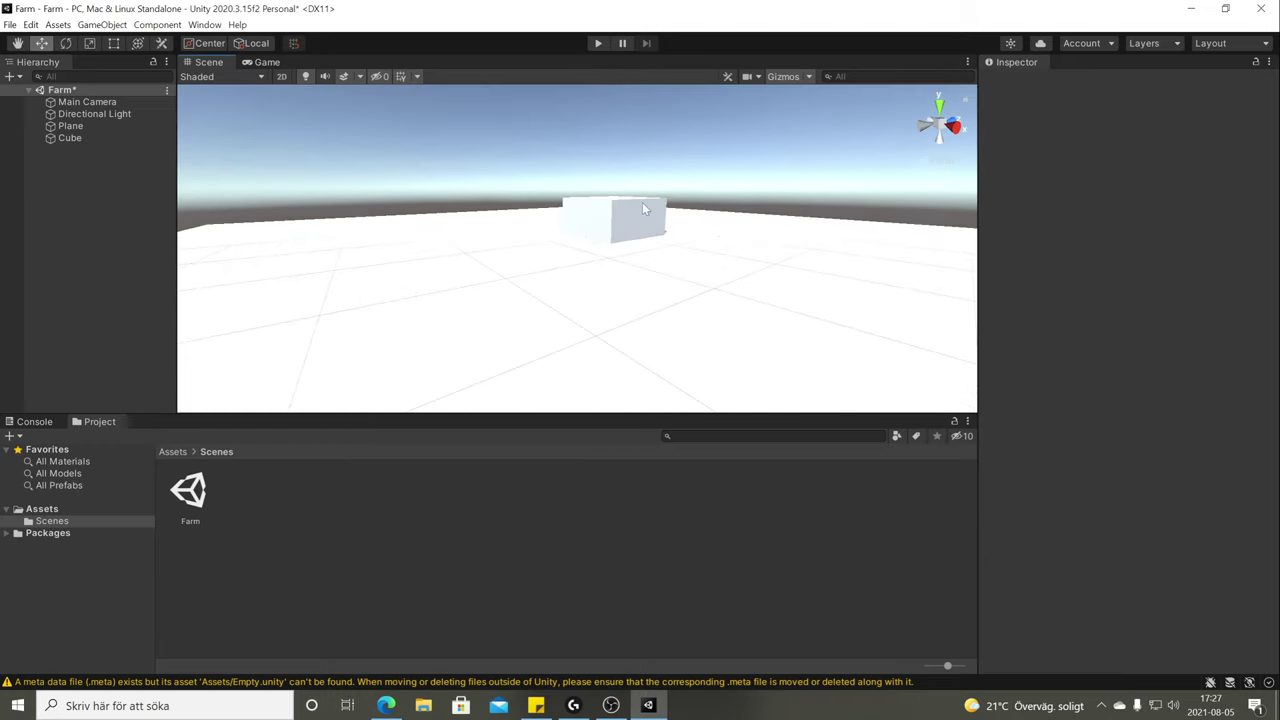
left_click(629, 205)
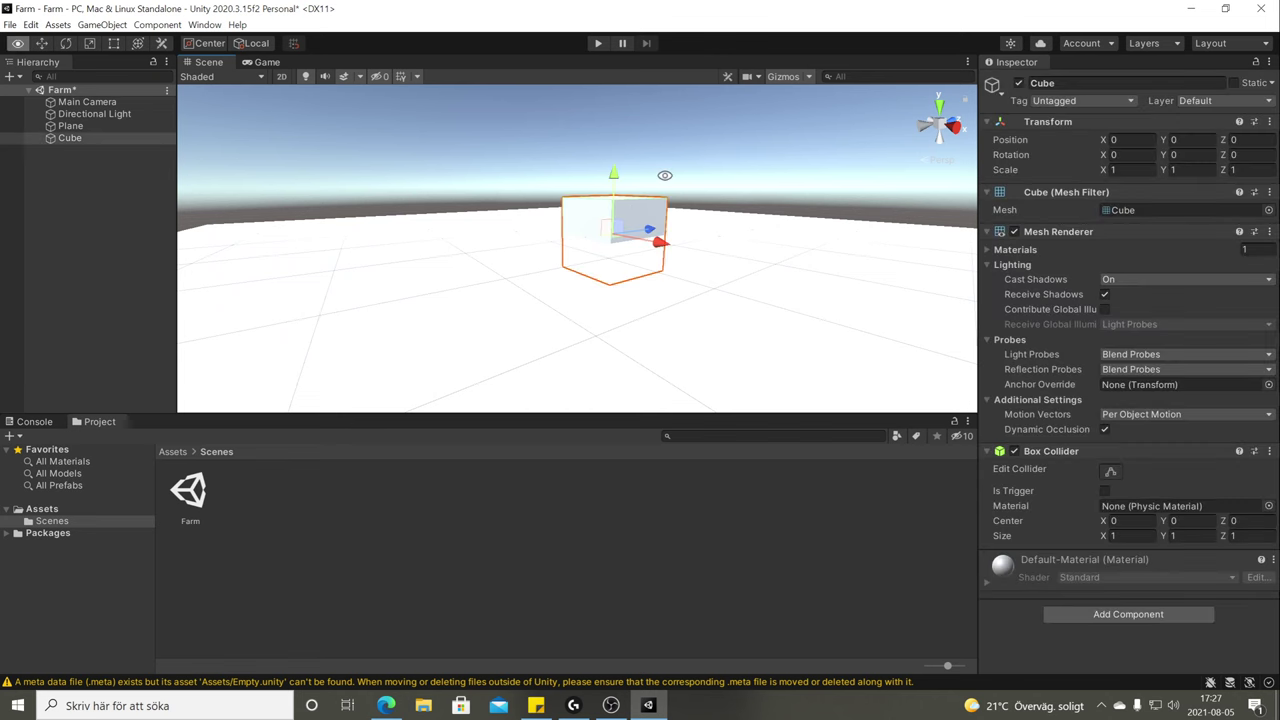
left_click_drag(665, 175, 538, 245, "alt")
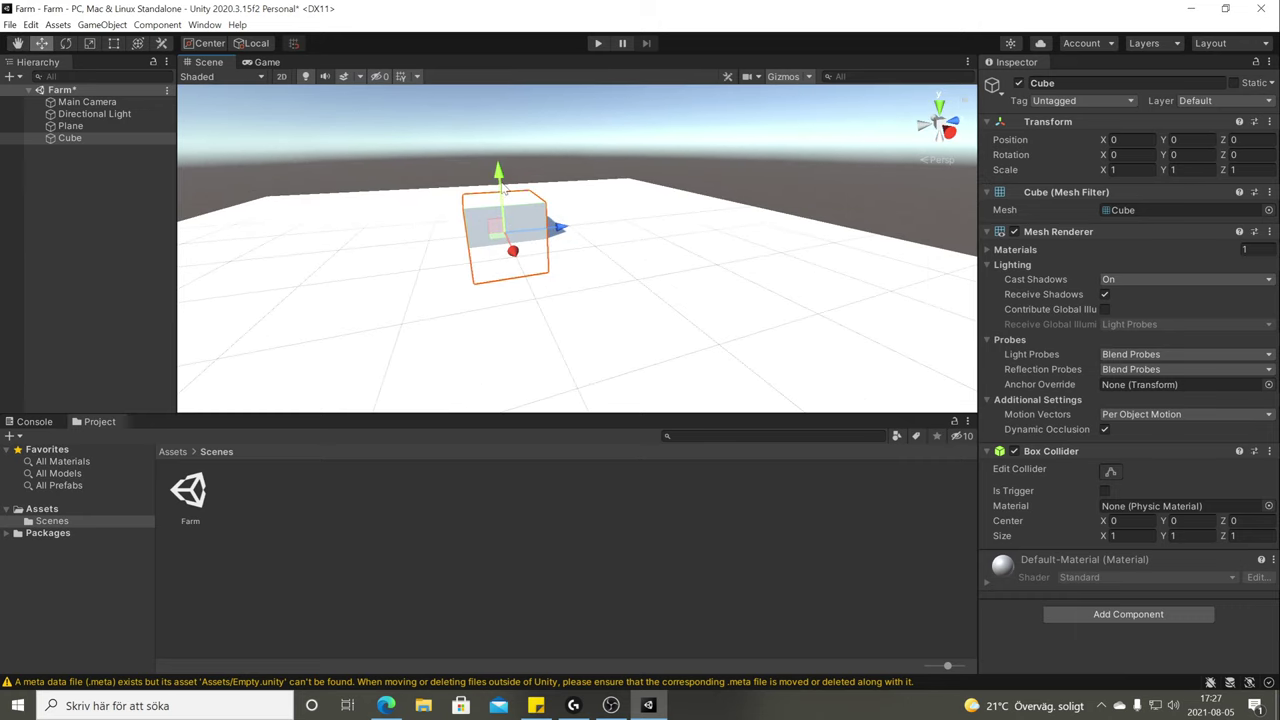
left_click_drag(594, 207, 505, 180, "alt")
Try the Rotate and Scale tools on the Cube and return to the Move tool.
key("e")
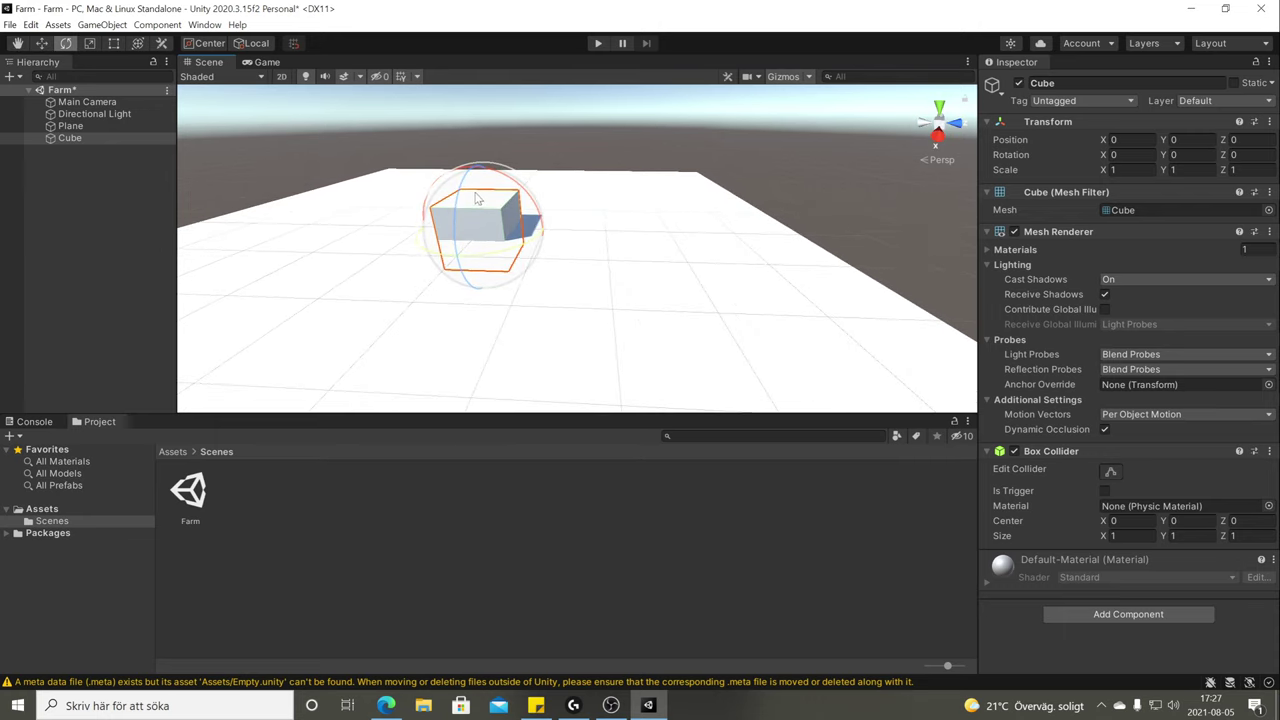
left_click_drag(590, 211, 630, 234, "alt")
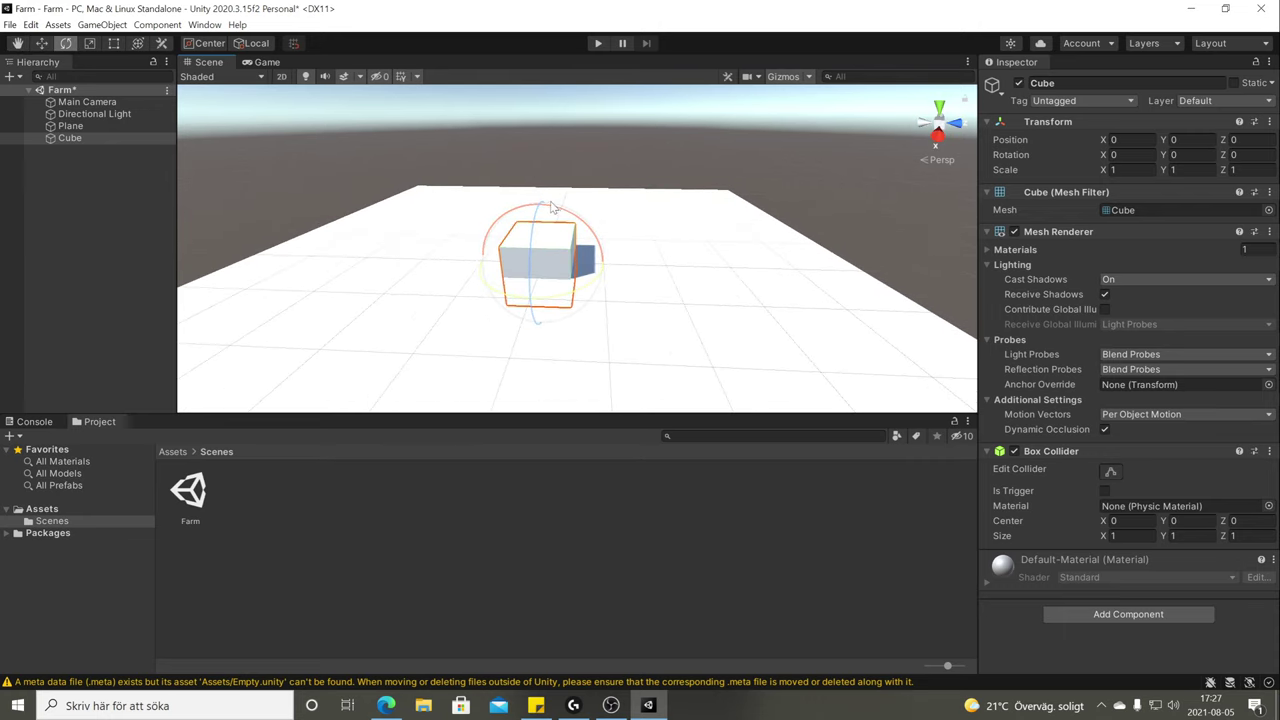
key("w")
left_click_drag(540, 245, 531, 254, "alt")
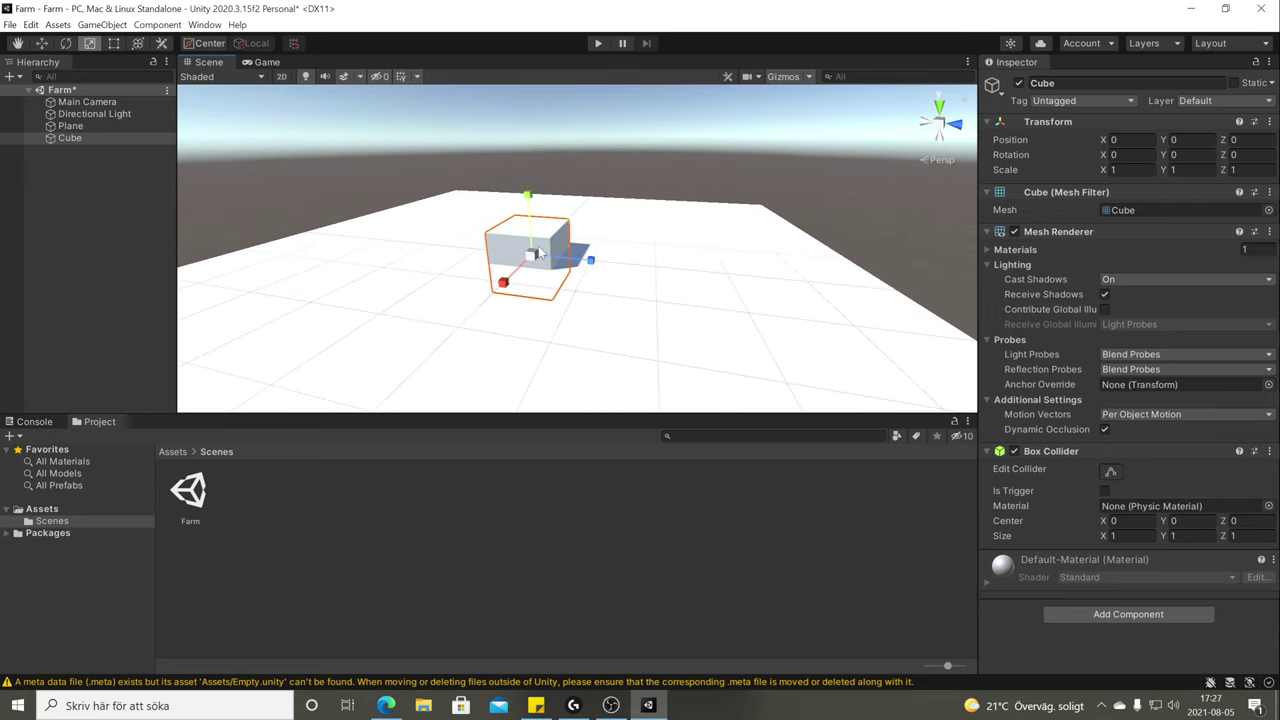
key("w")
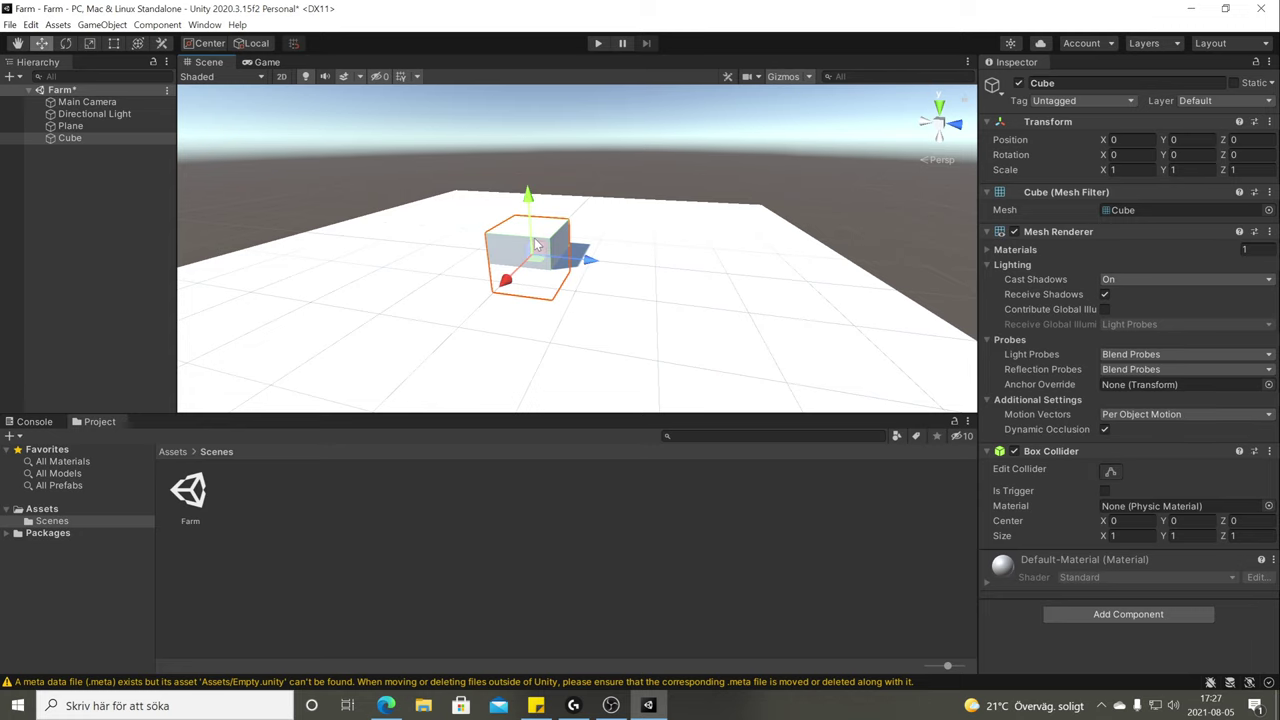
Raise the Cube along the Y axis onto the Plane, to a Y position of about 0.515.
left_click_drag(531, 254, 640, 200, "alt")
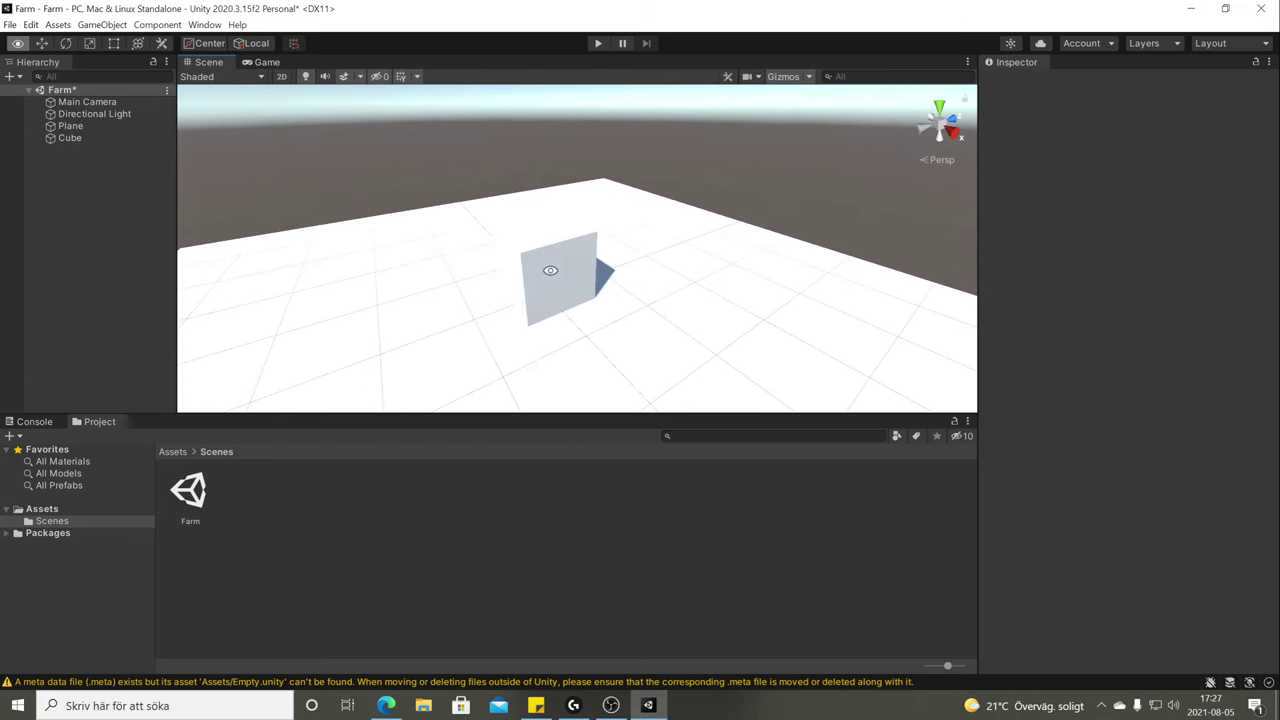
scroll(570, 268, "up", 5)
left_click(616, 176)
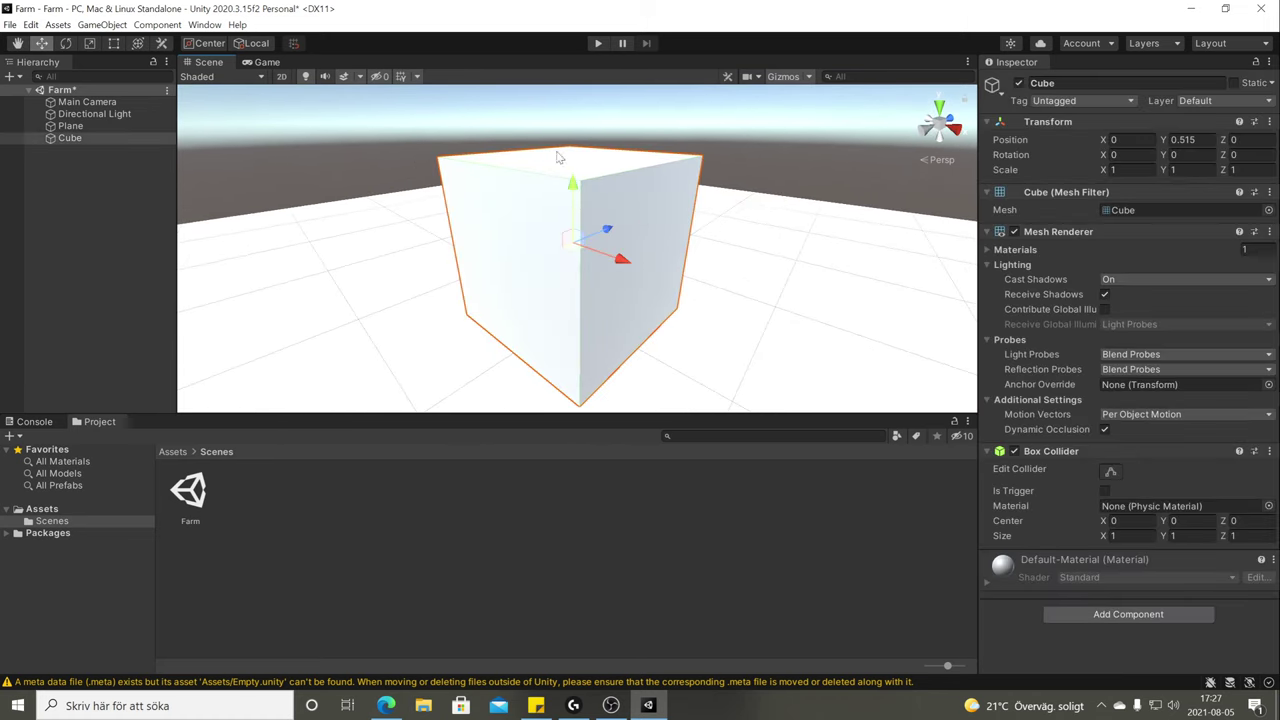
left_click(521, 138)
left_click(544, 190)
scroll(515, 175, "down", 5)
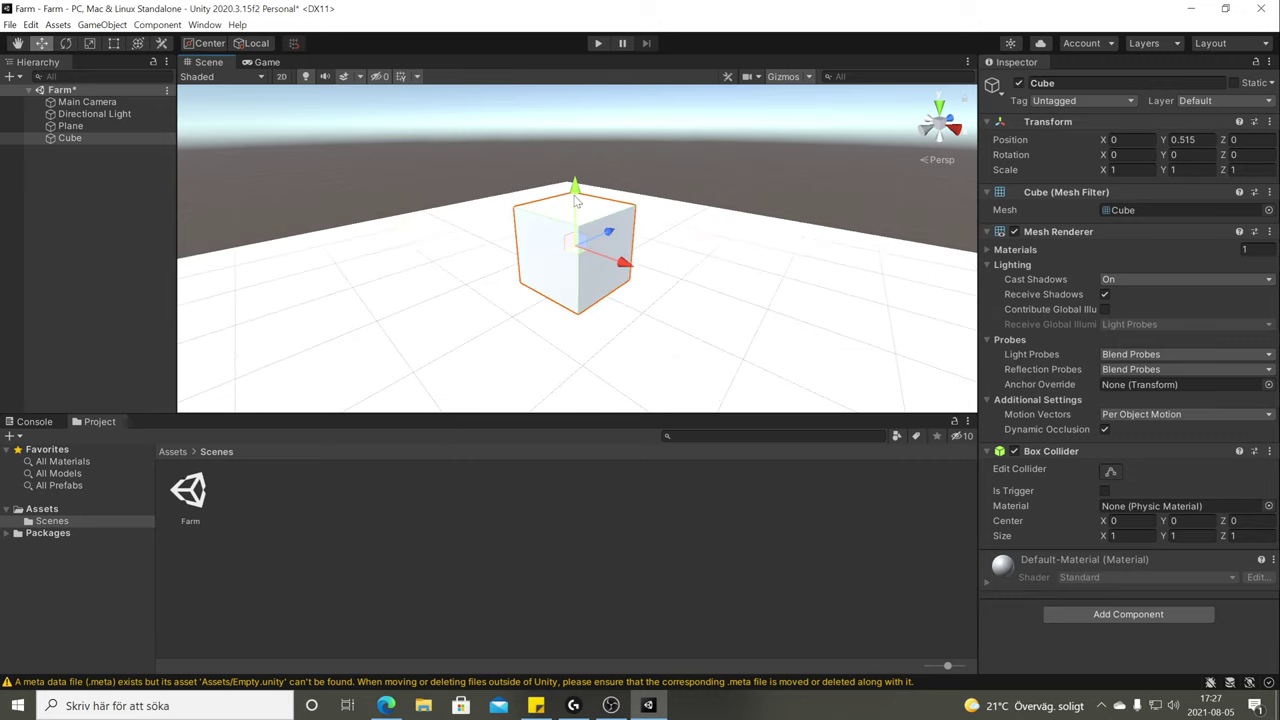
left_click_drag(577, 200, 523, 188, "alt")
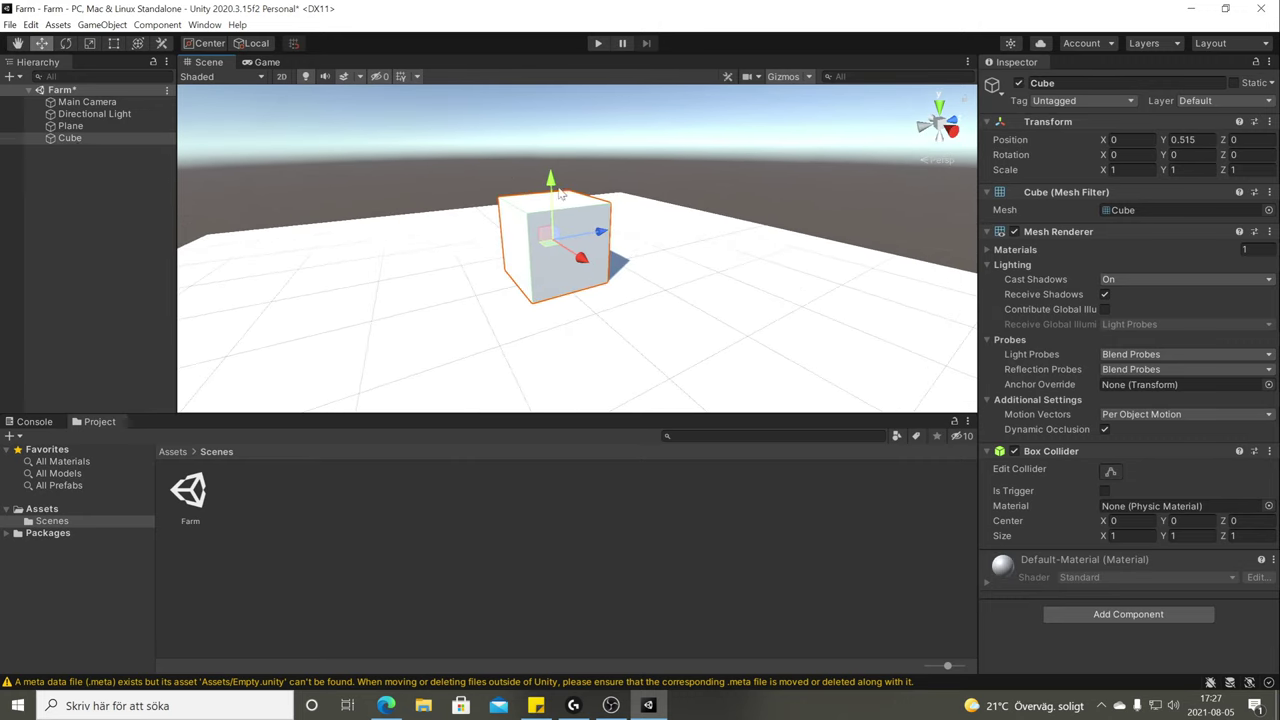
Add a second 3D Cube to the scene and reset its Transform.
left_click(113, 26)
mouse_move(133, 88)
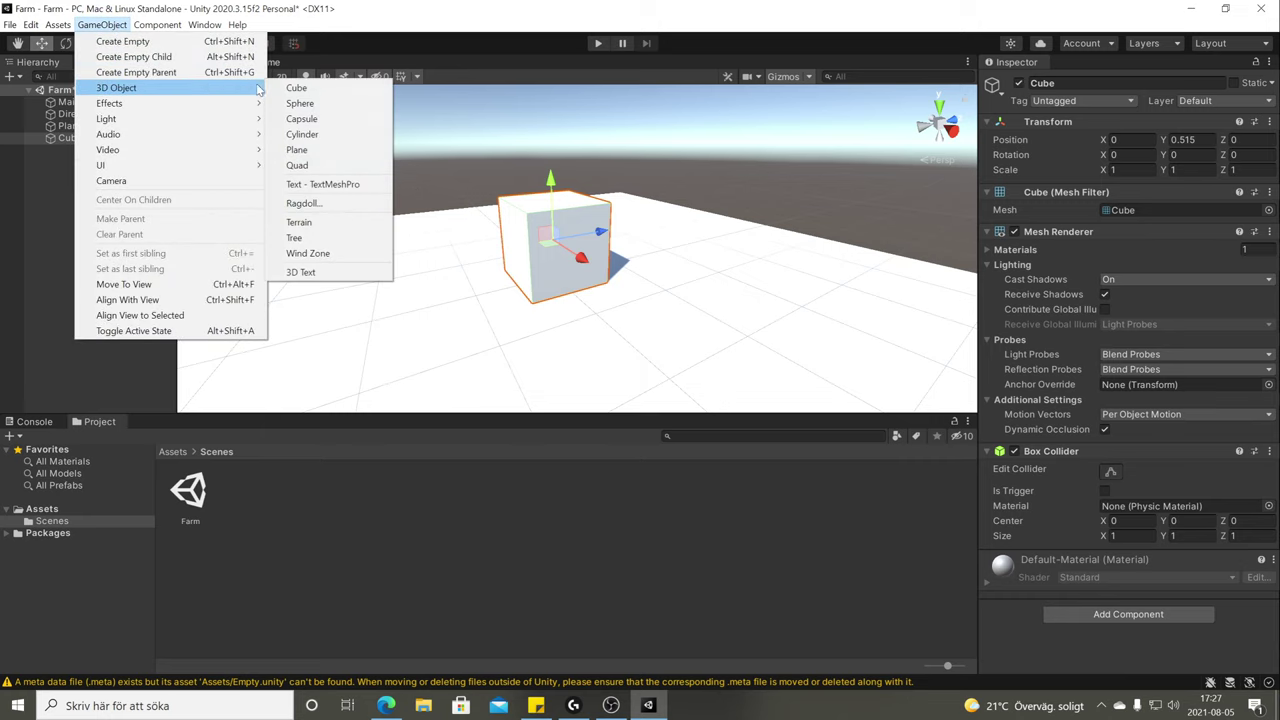
left_click(303, 90)
left_click_drag(586, 210, 632, 210, "alt")
left_click(1269, 121)
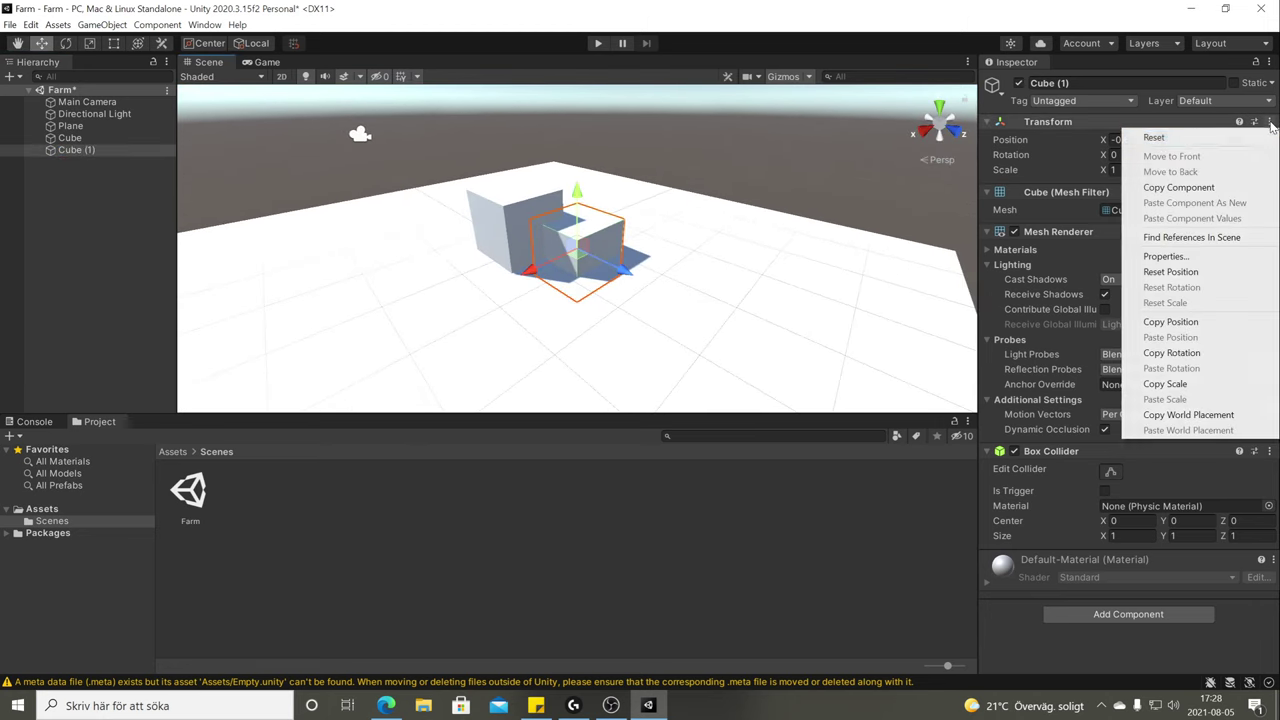
left_click(1232, 142)
Raise the second Cube above the first one, to a Y position of about 1.584.
key("f")
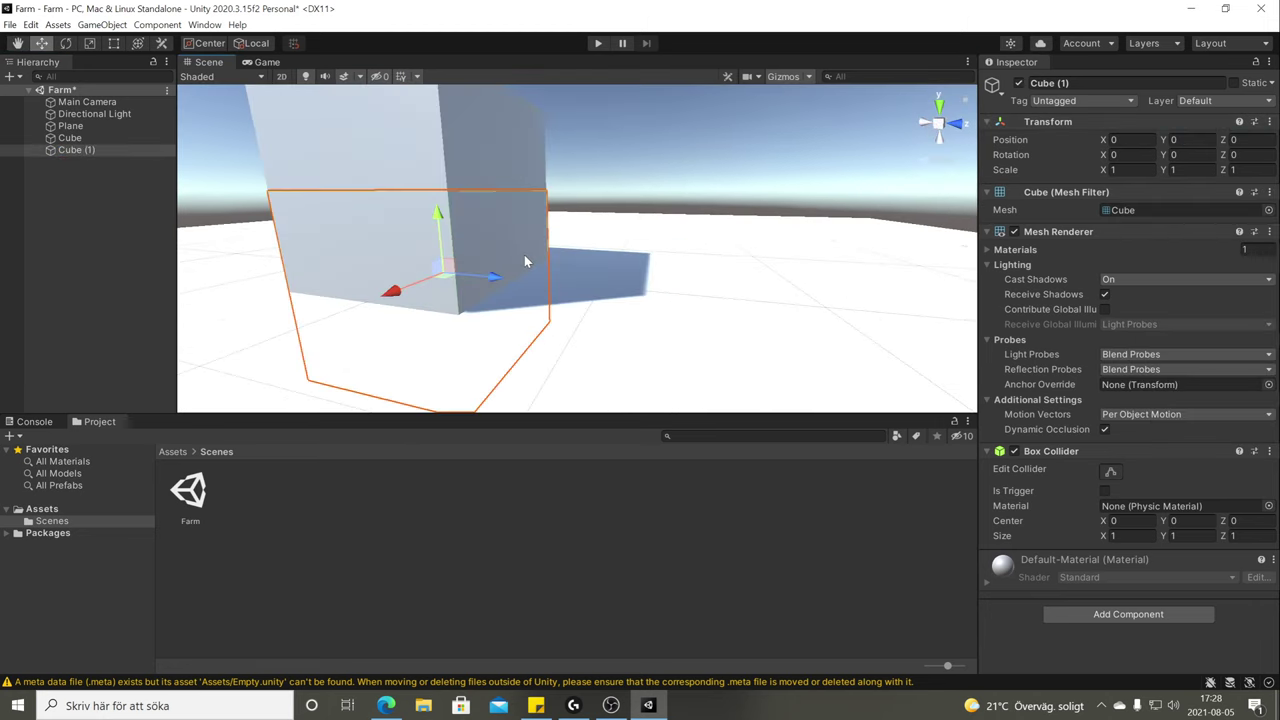
left_click_drag(524, 254, 718, 143, "alt")
scroll(597, 216, "down", 5)
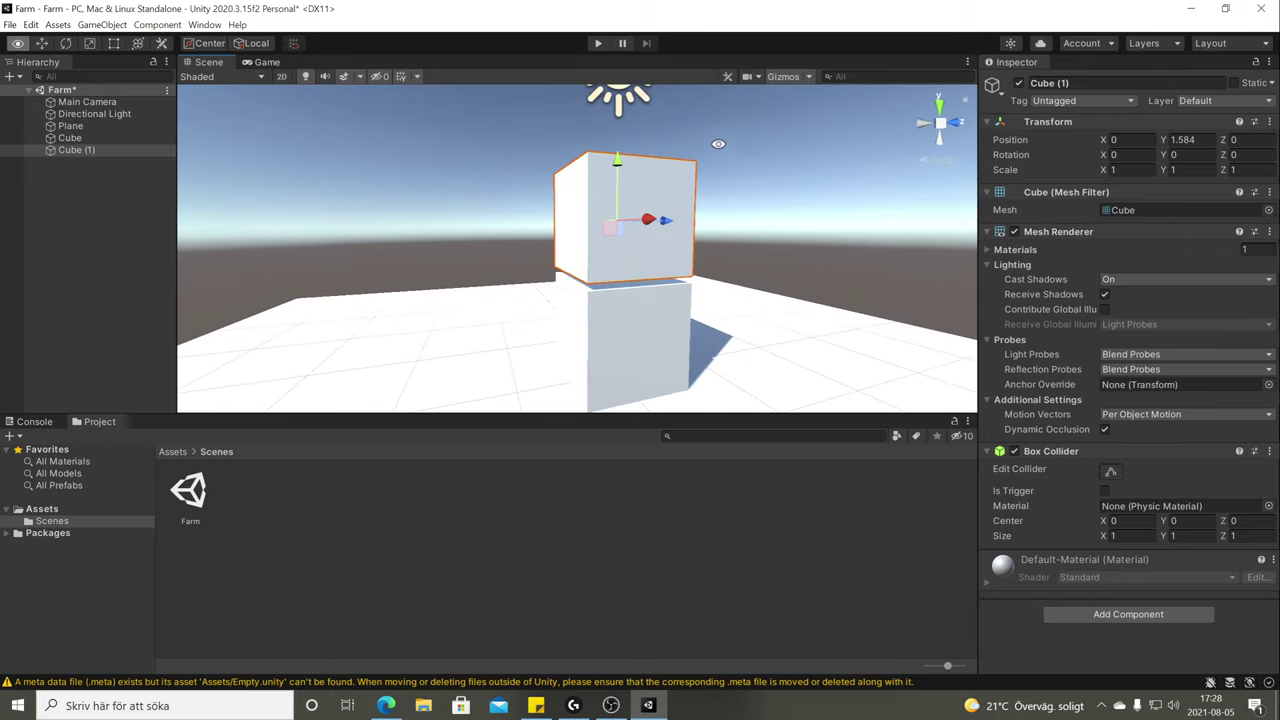
Try to widen the second Cube to about 1.357 on X and Z and flatten it to about 0.479 on Y.
key("r")
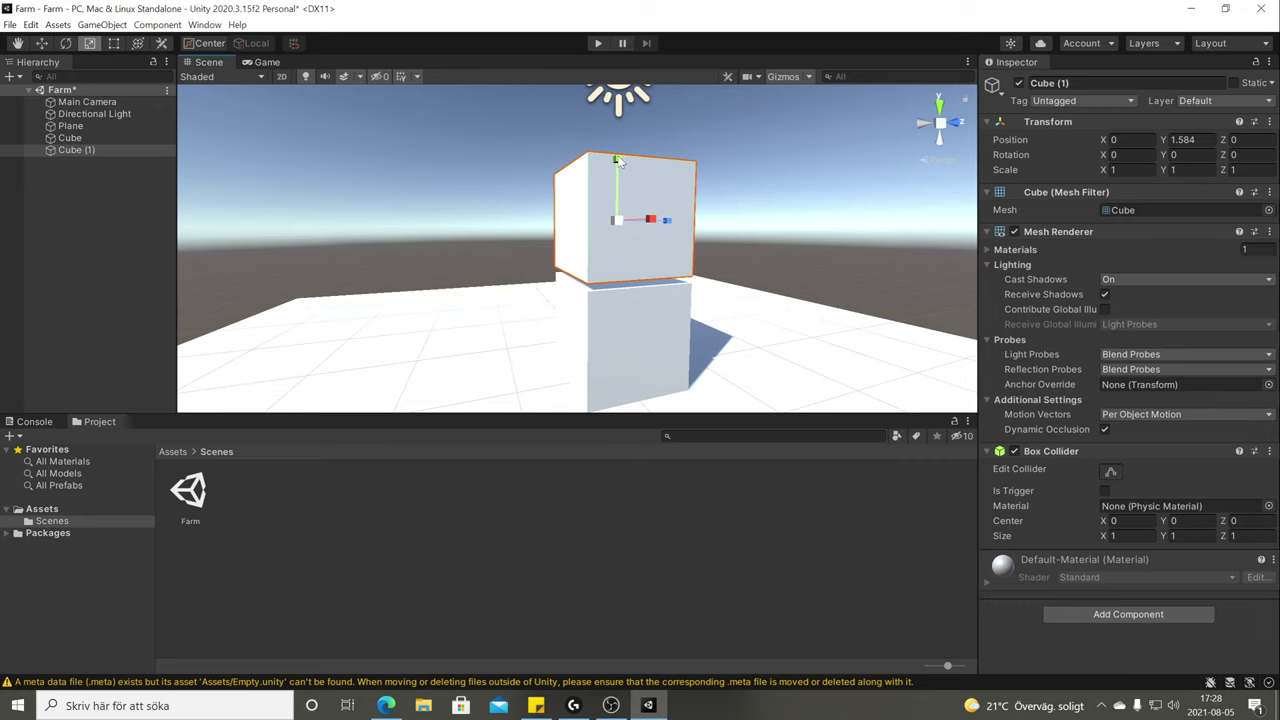
left_click_drag(617, 162, 650, 210)
key("w")
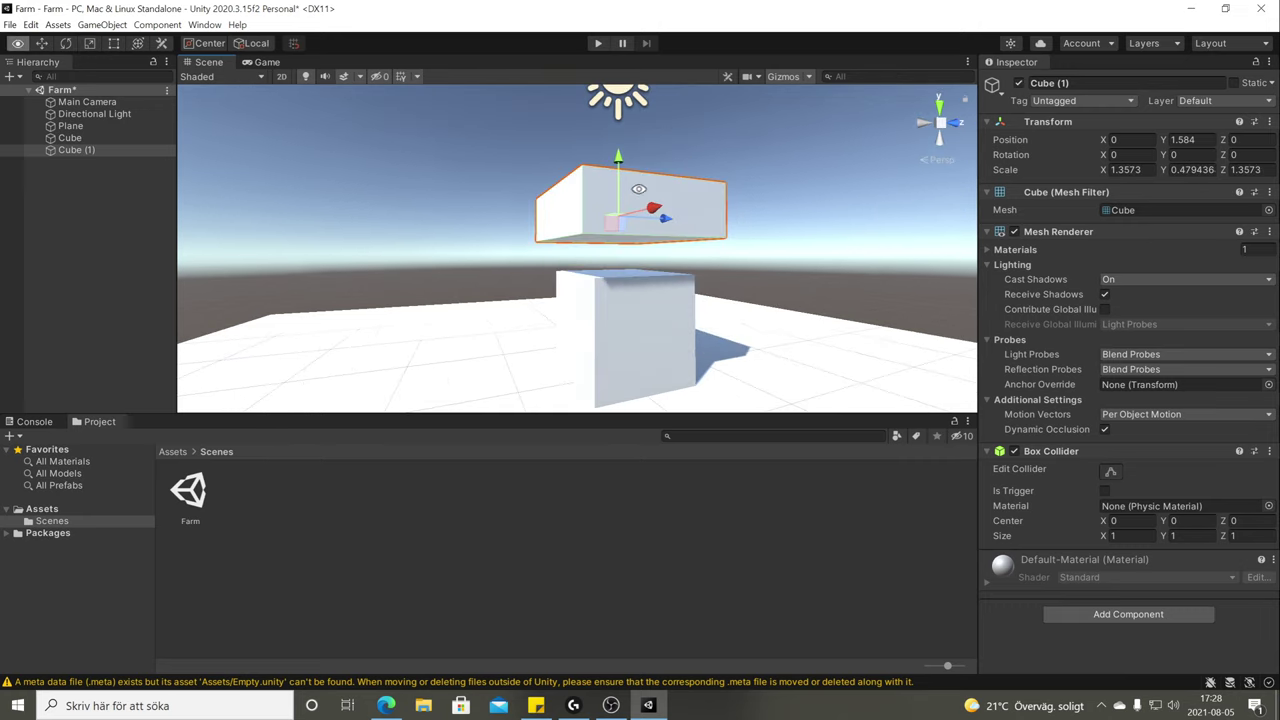
left_click_drag(618, 160, 617, 321)
left_click(840, 201)
left_click(612, 268)
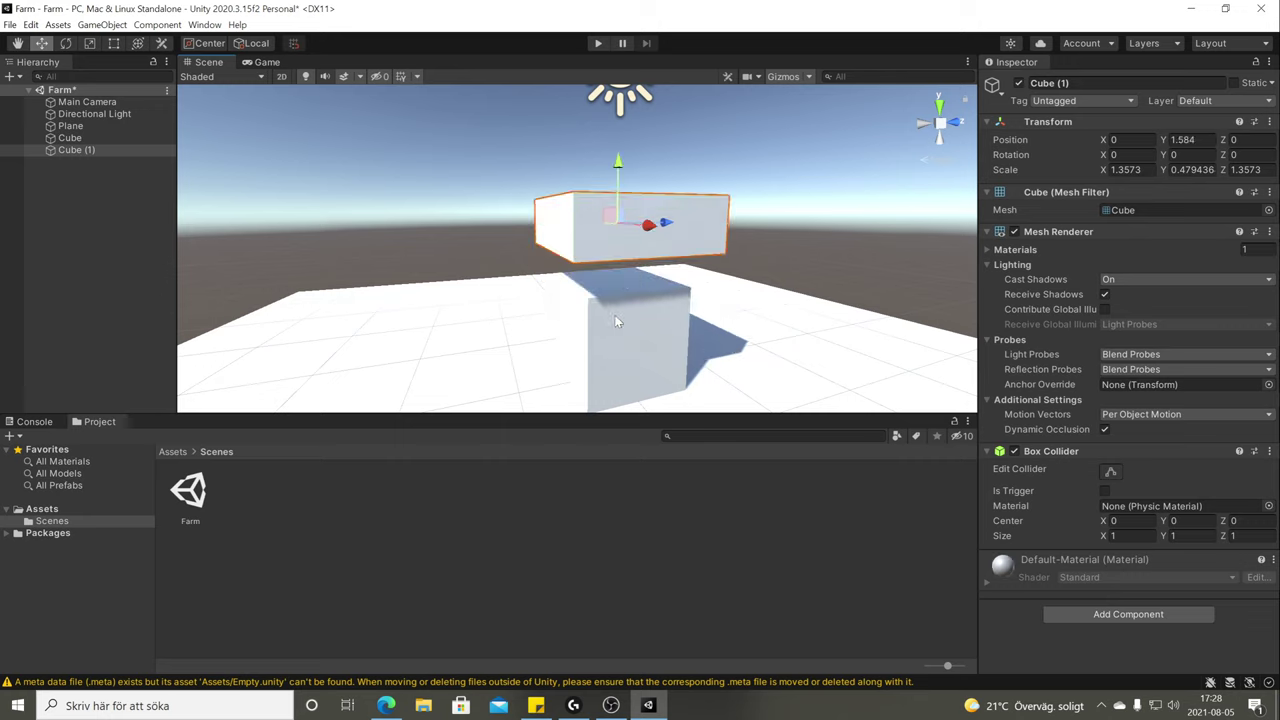
key("ctrl+z")
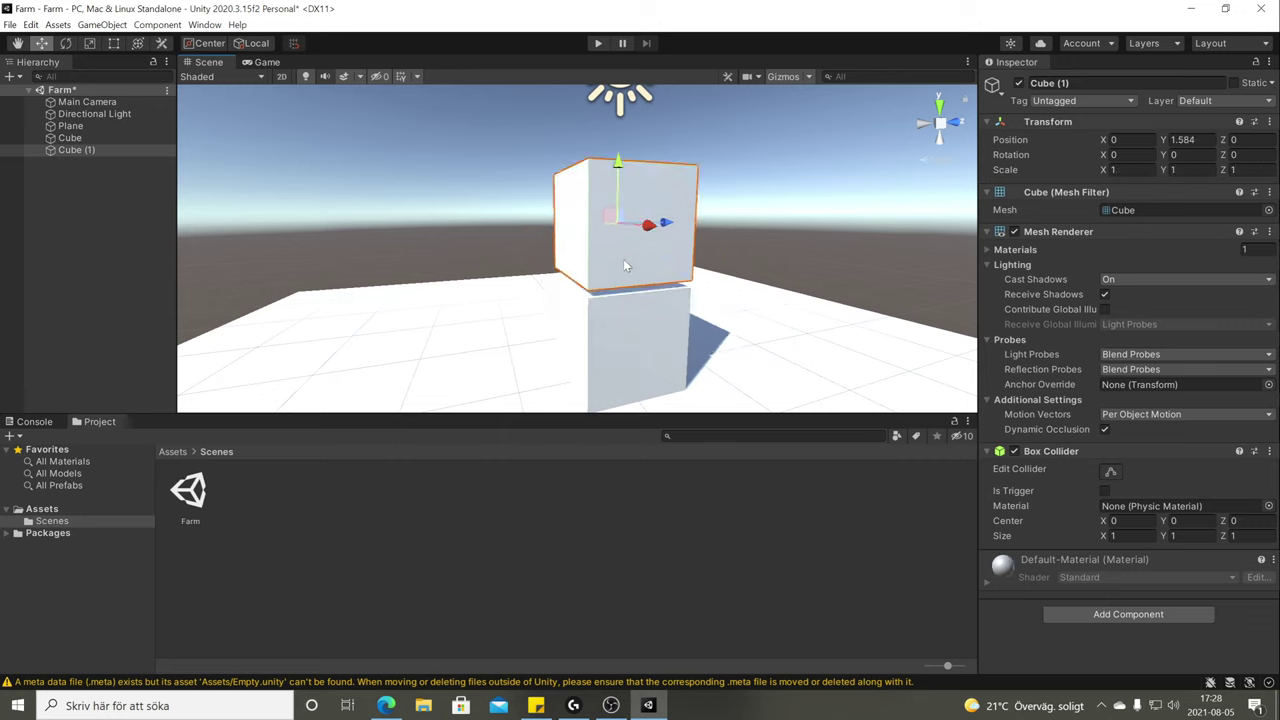
Rotate the second Cube about its X axis to a rotation of -45.
key("e")
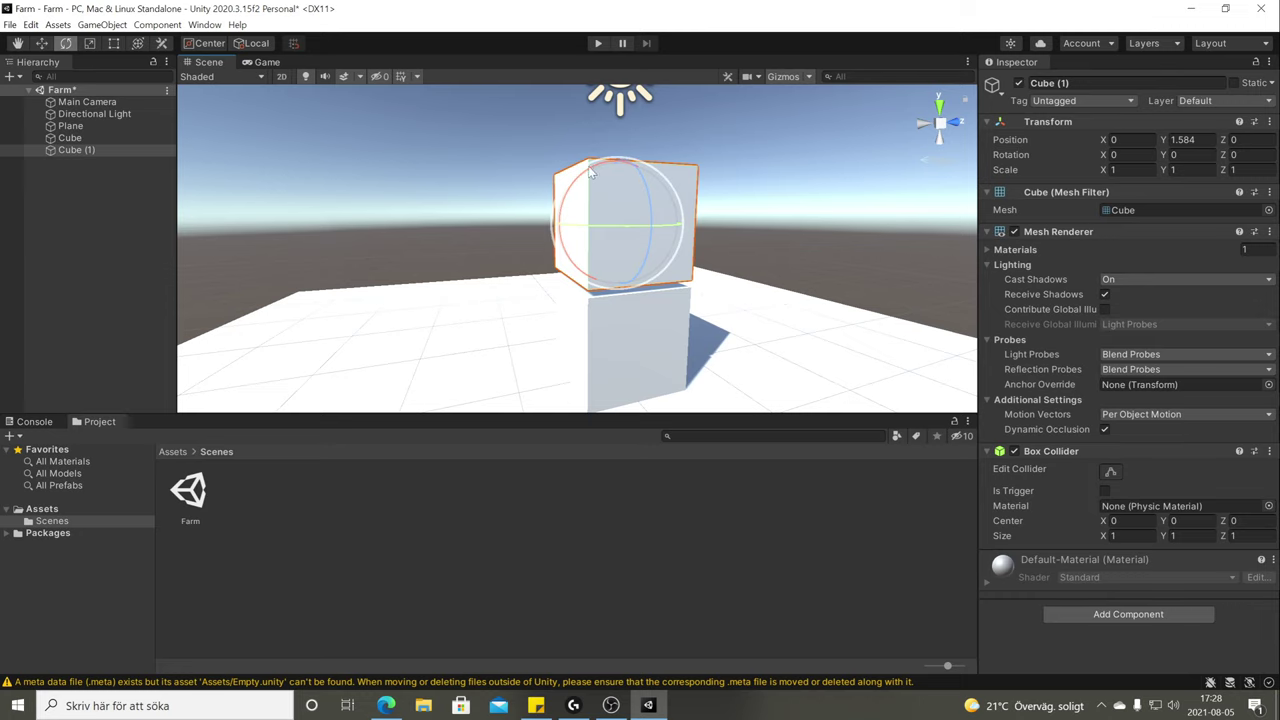
left_click_drag(590, 172, 987, 222)
key("ctrl+z")
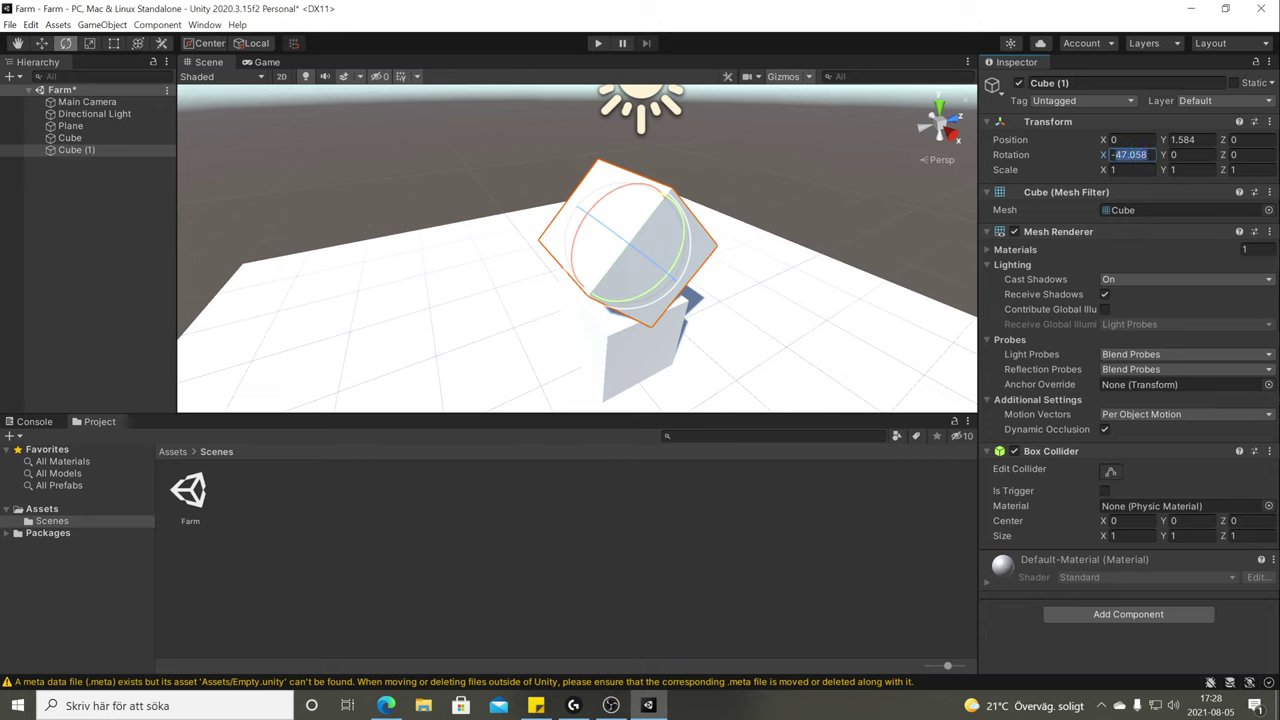
type("-90")
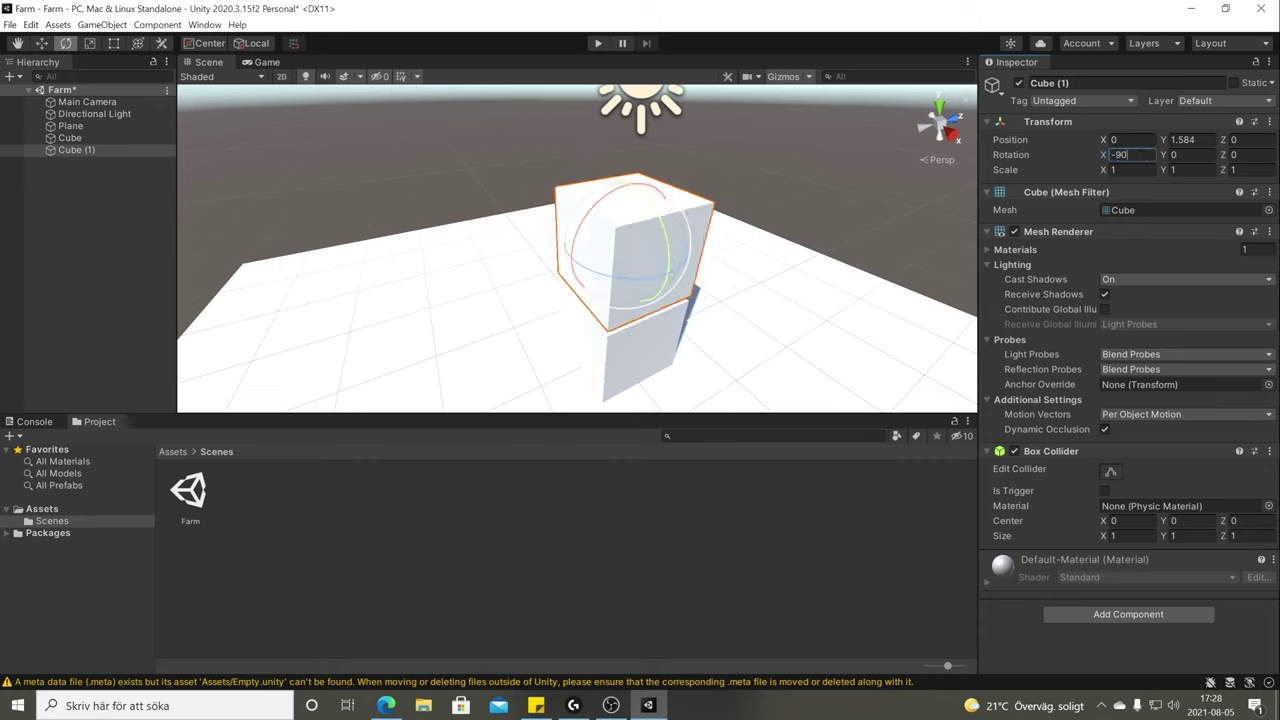
type("-45")
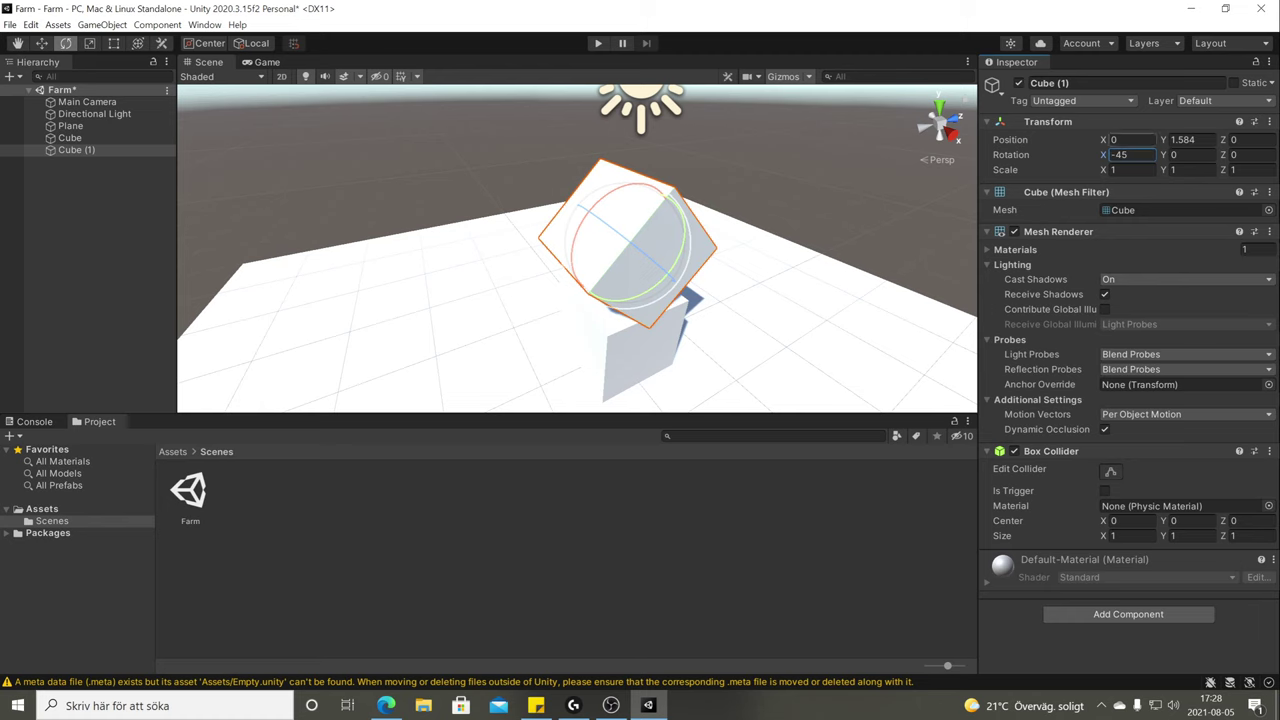
Lower the tilted second Cube along Y into the first Cube so its upper corner forms a gable roof.
type("w")
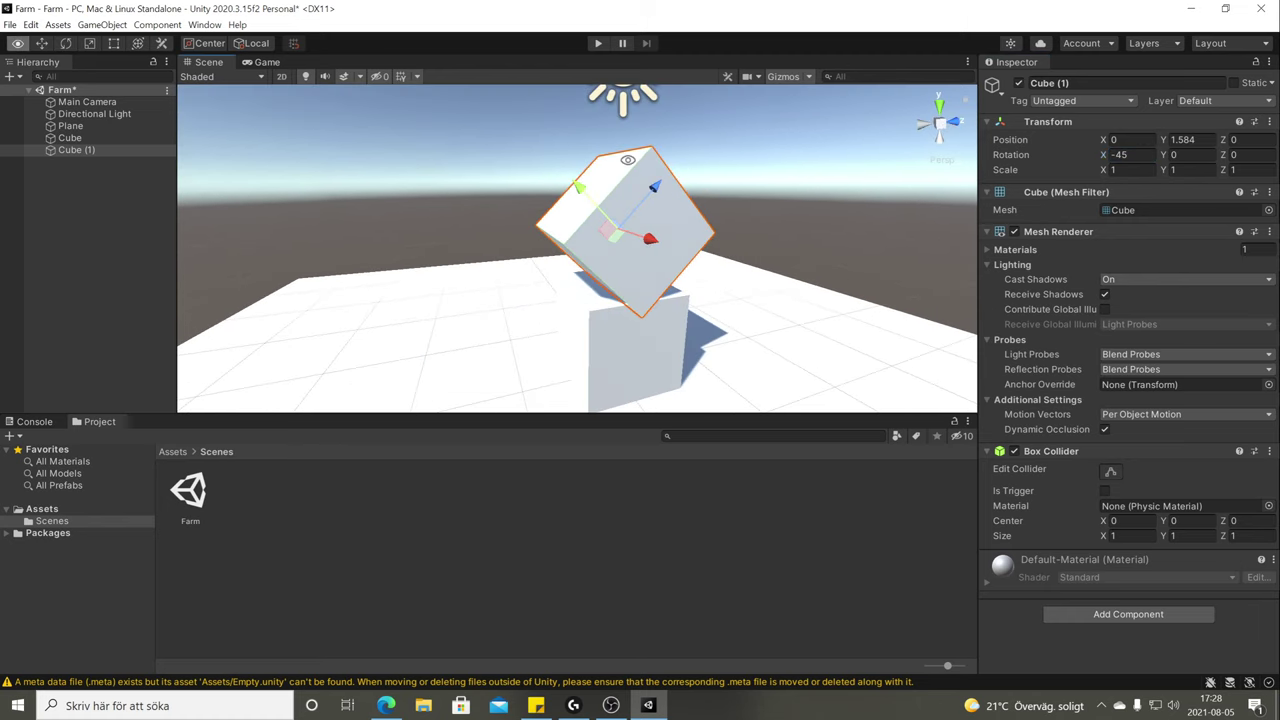
left_click_drag(712, 190, 656, 160, "alt")
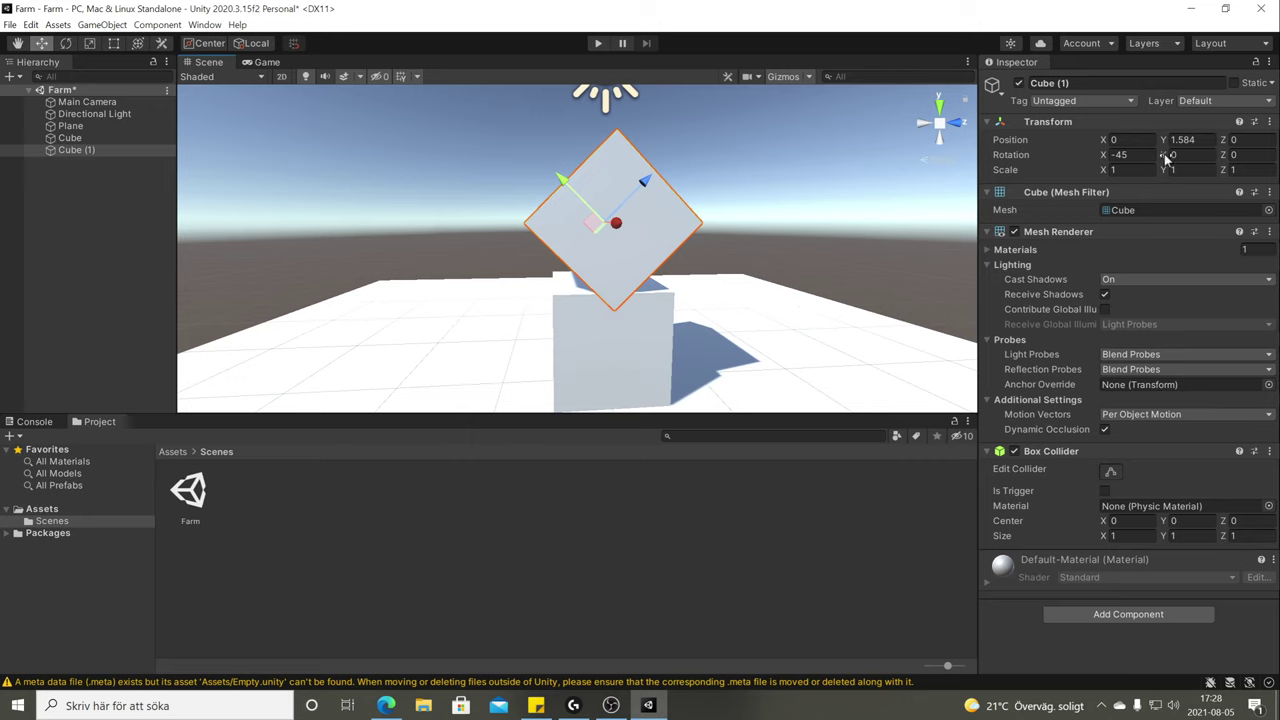
left_click_drag(1165, 145, 1168, 145)
left_click_drag(940, 230, 690, 266, "alt")
Scale the tilted Cube so the roof fits the width and depth of the Cube below.
key("e")
left_click_drag(591, 262, 680, 227)
key("r")
left_click(794, 211)
left_click(602, 270)
left_click_drag(575, 265, 551, 275)
left_click_drag(660, 268, 650, 268)
left_click(831, 289)
left_click_drag(831, 289, 669, 224, "alt")
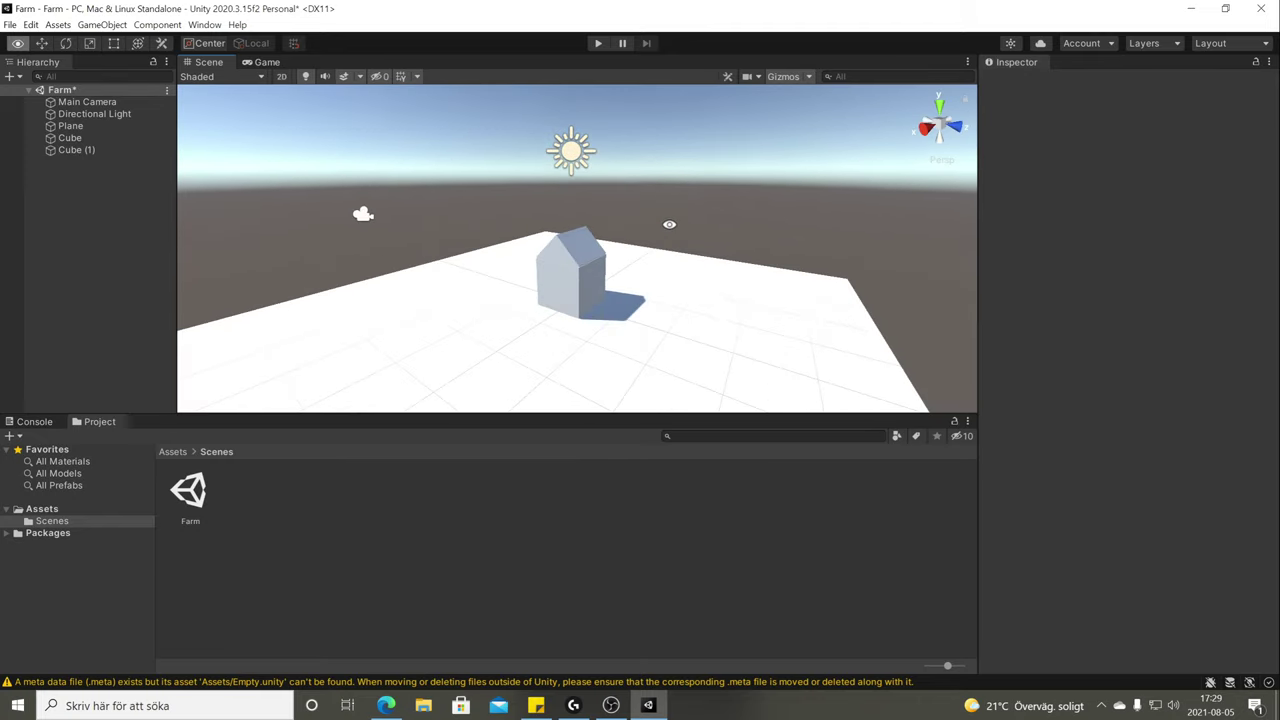
Add a 3D Cylinder to the scene in front of the house.
left_click(575, 308)
left_click_drag(589, 289, 394, 183, "alt")
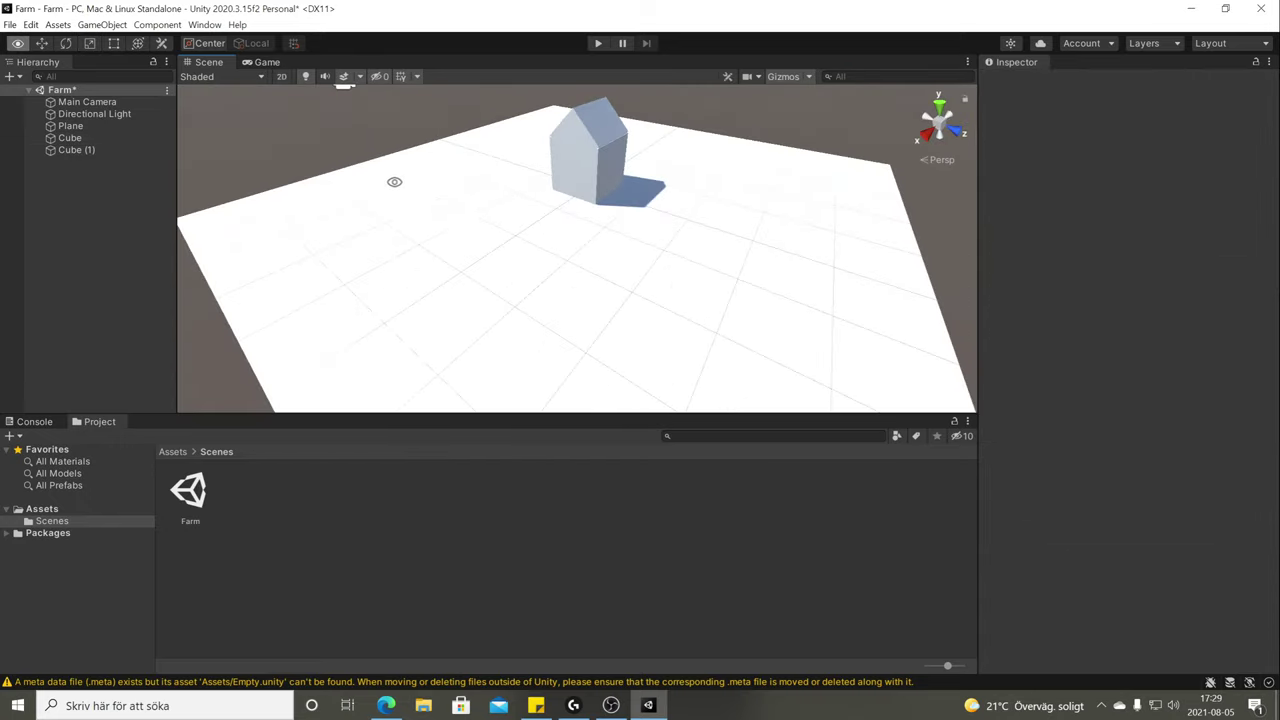
left_click(474, 210)
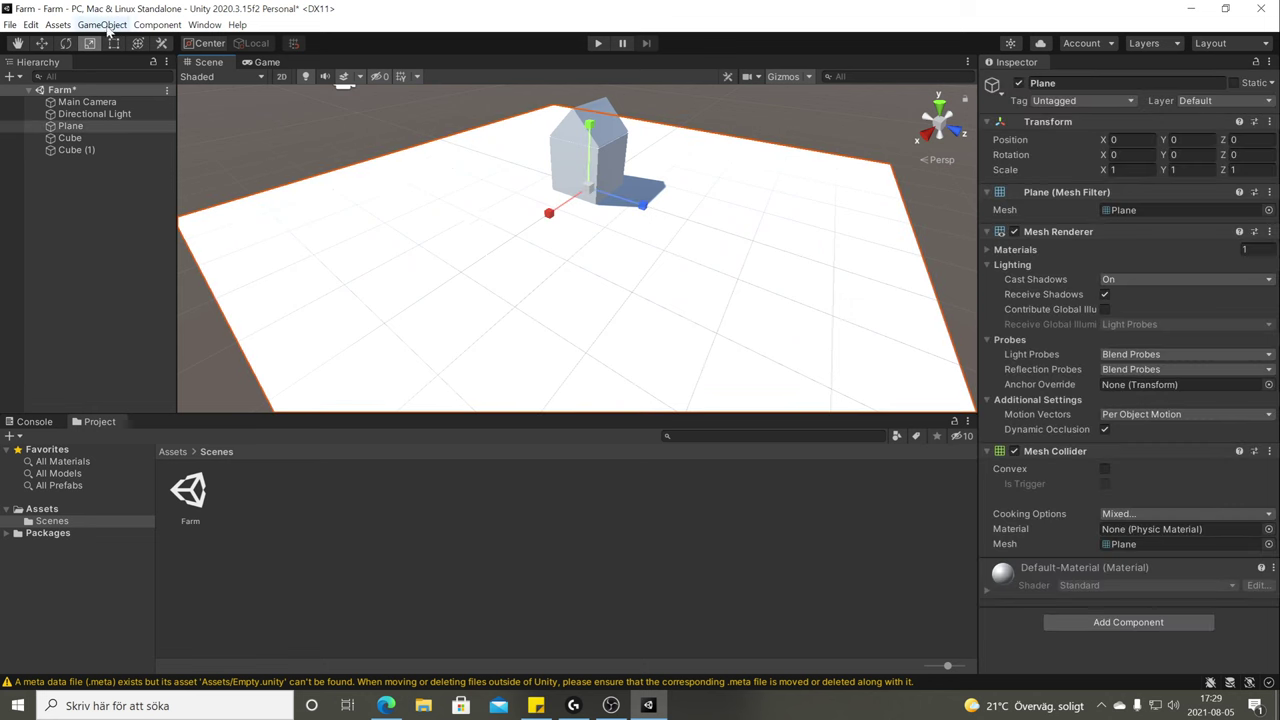
left_click(105, 25)
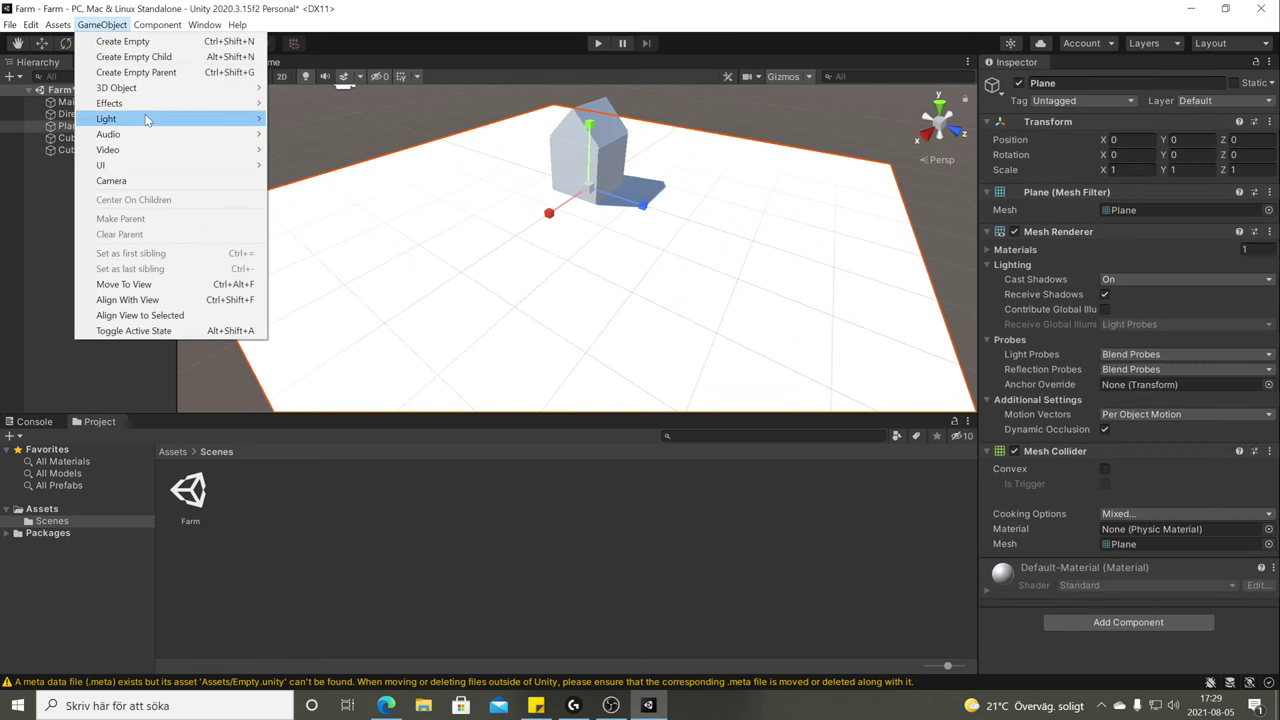
mouse_move(138, 89)
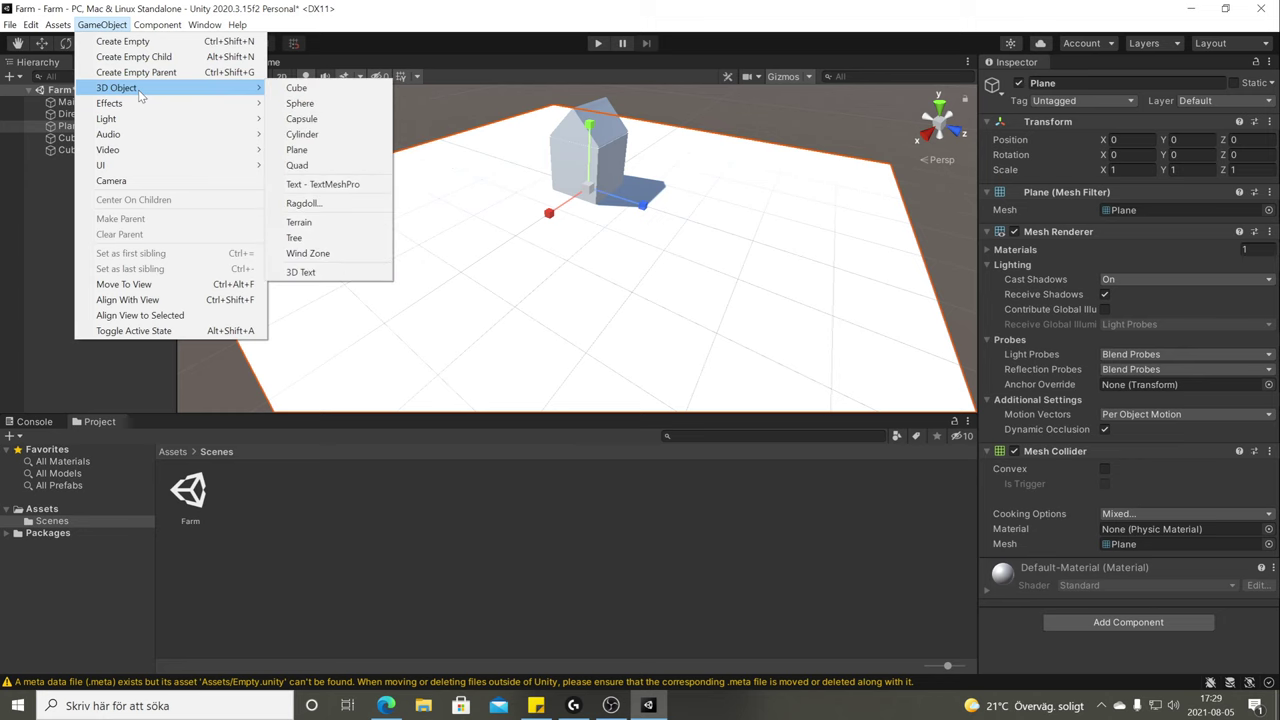
left_click(296, 138)
Scale the Cylinder down into a thin post, about 0.068 on X and Z and about 0.308 on Y.
scroll(577, 250, "up", 5)
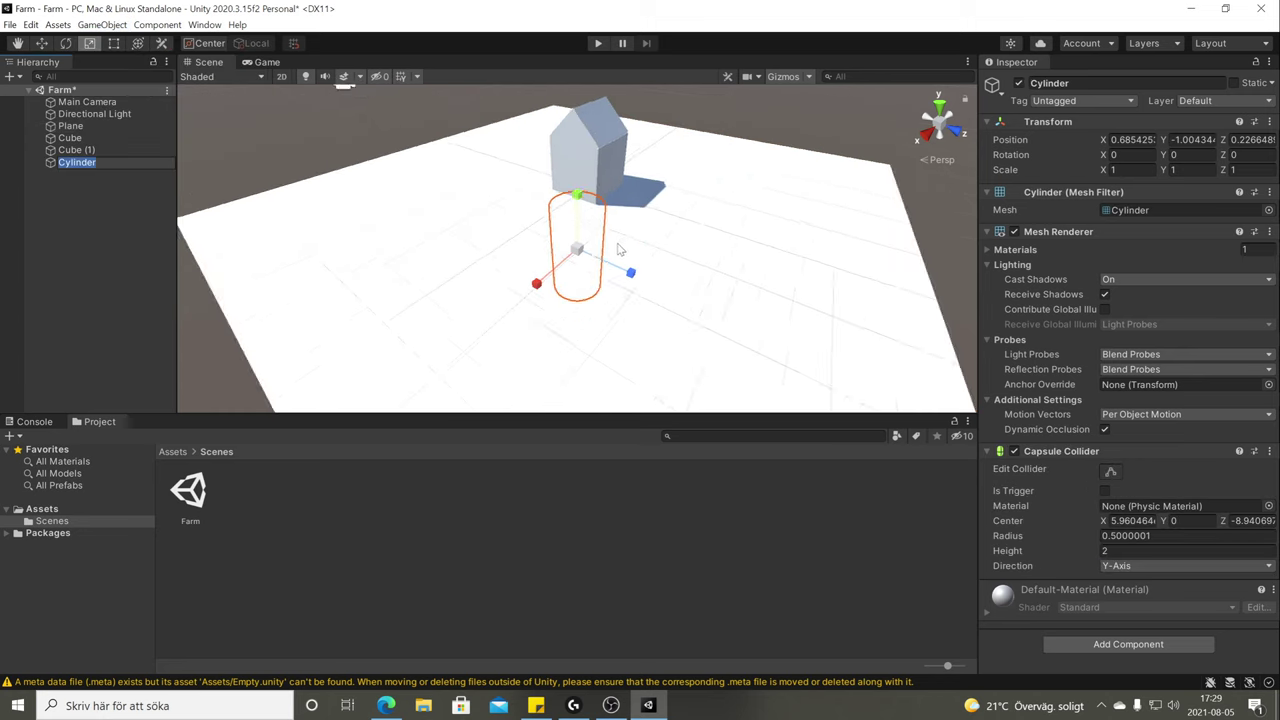
type("r")
left_click_drag(577, 250, 520, 266)
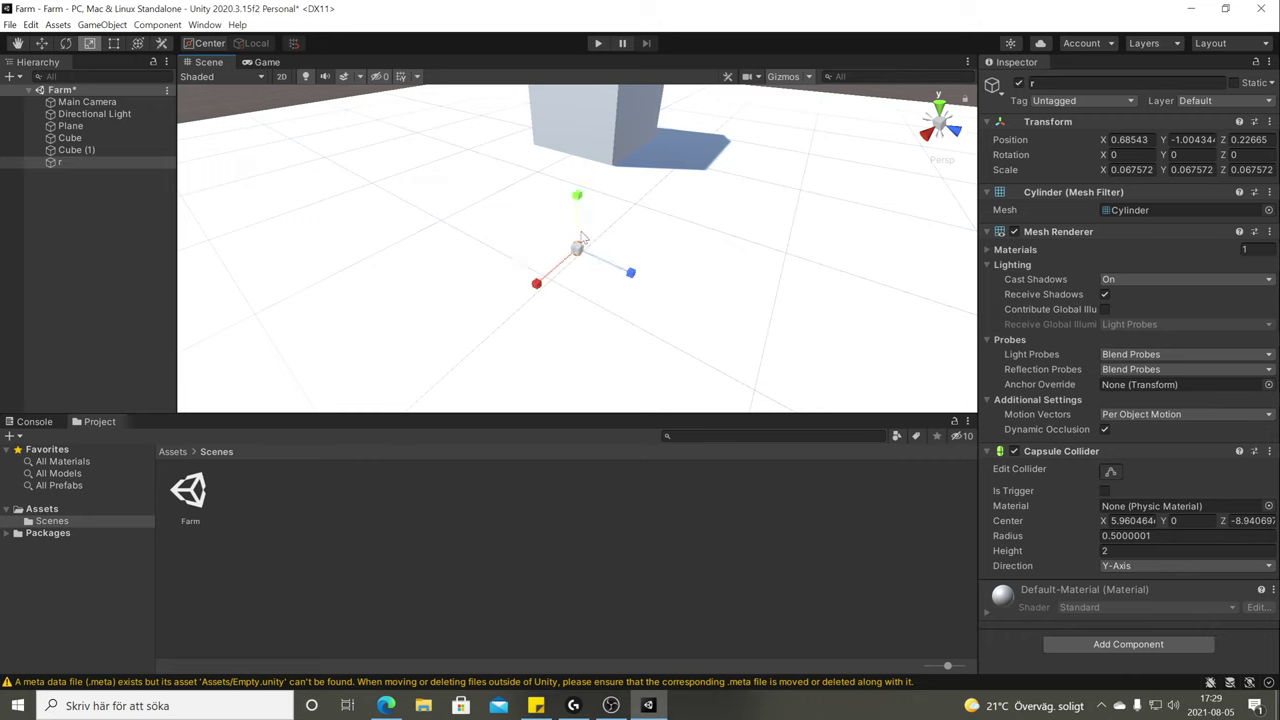
left_click_drag(577, 194, 582, 168)
scroll(585, 250, "down", 5)
Stand the post on the Plane away from the house, at a position of about X 3.288, Y 0.304, Z 0.668.
left_click_drag(600, 250, 600, 225, "alt")
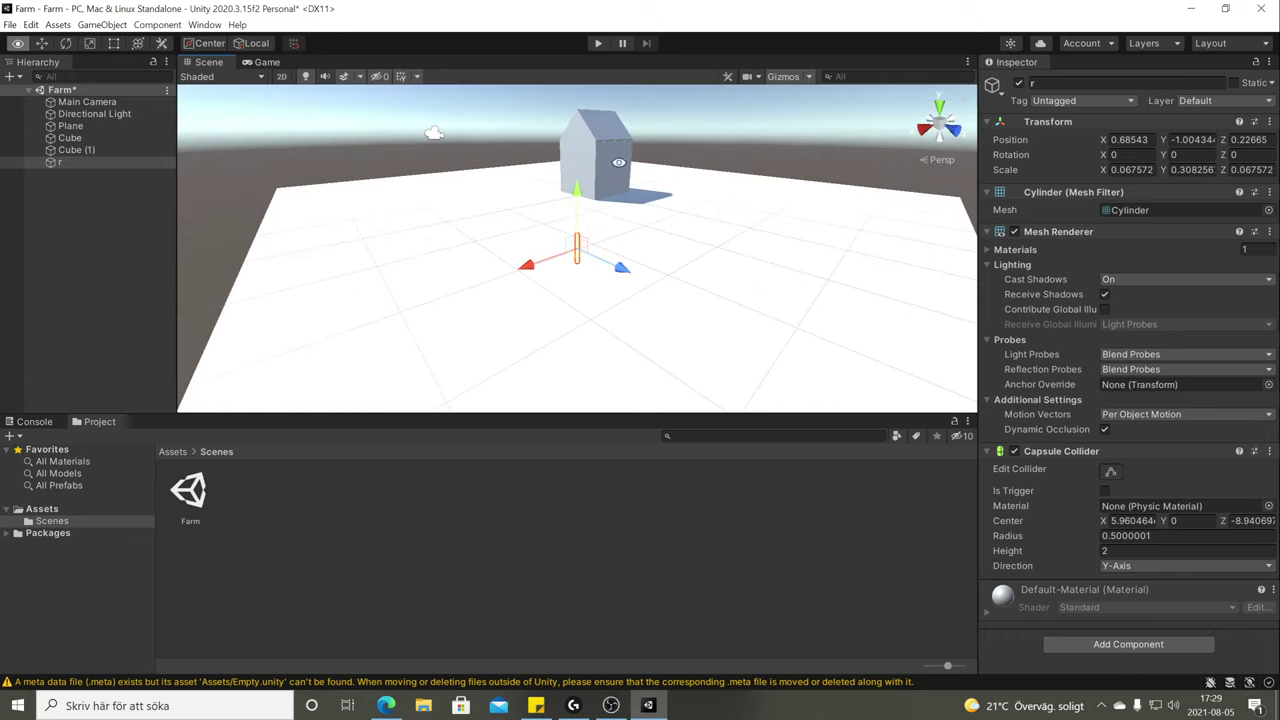
key("w")
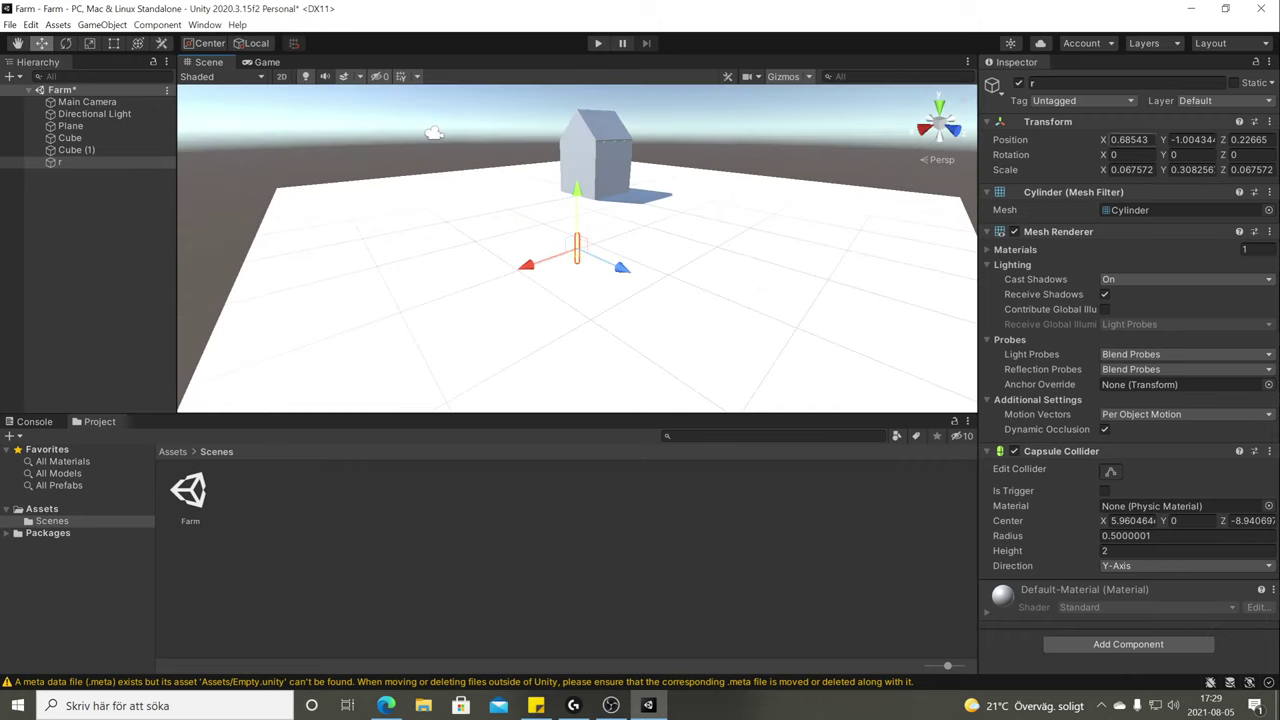
left_click_drag(576, 192, 555, 120)
left_click(530, 182)
left_click(577, 182)
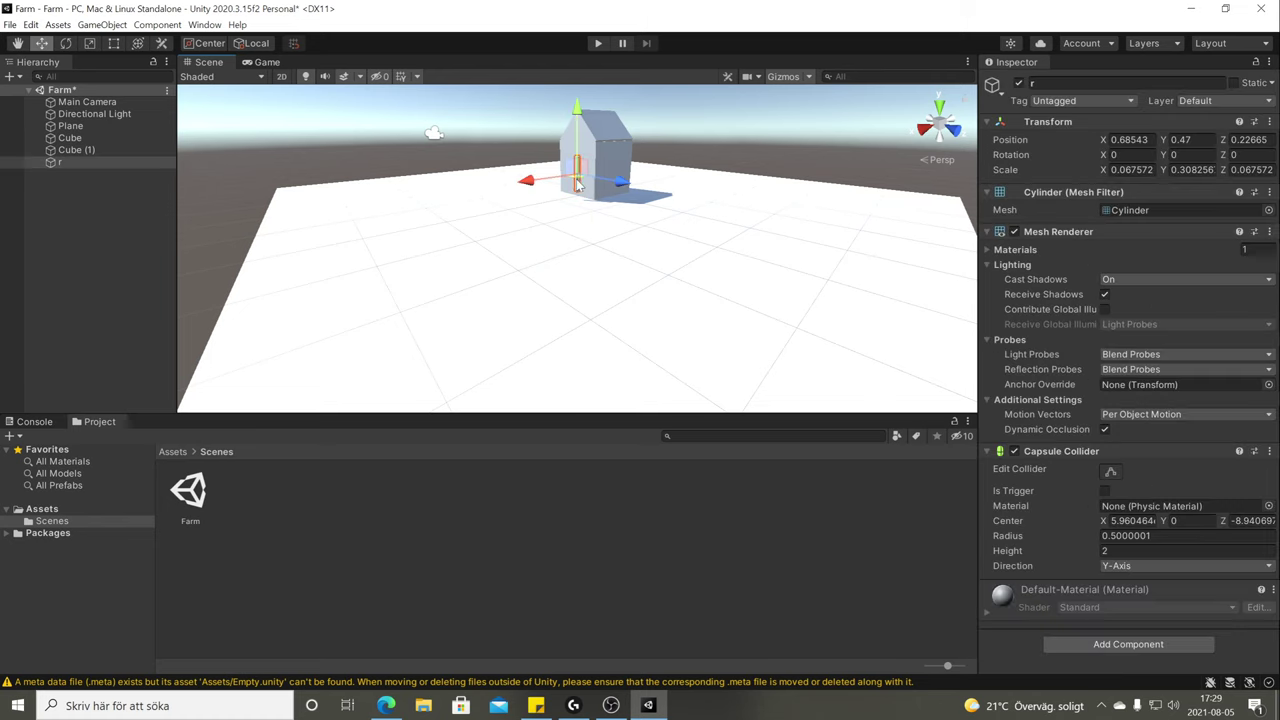
left_click_drag(577, 184, 425, 170)
key("f")
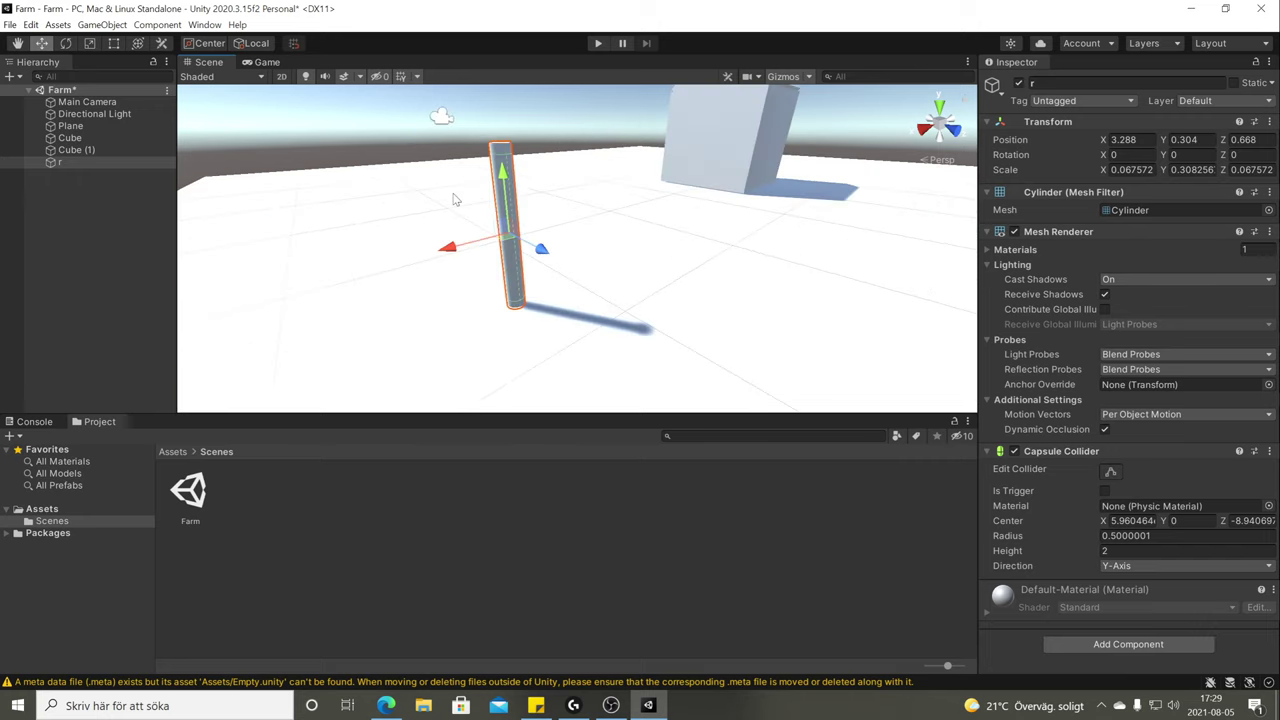
Add a new 3D Cube at the fence post.
scroll(640, 187, "down", 5)
left_click_drag(640, 187, 610, 190, "alt")
left_click_drag(555, 268, 654, 271, "alt")
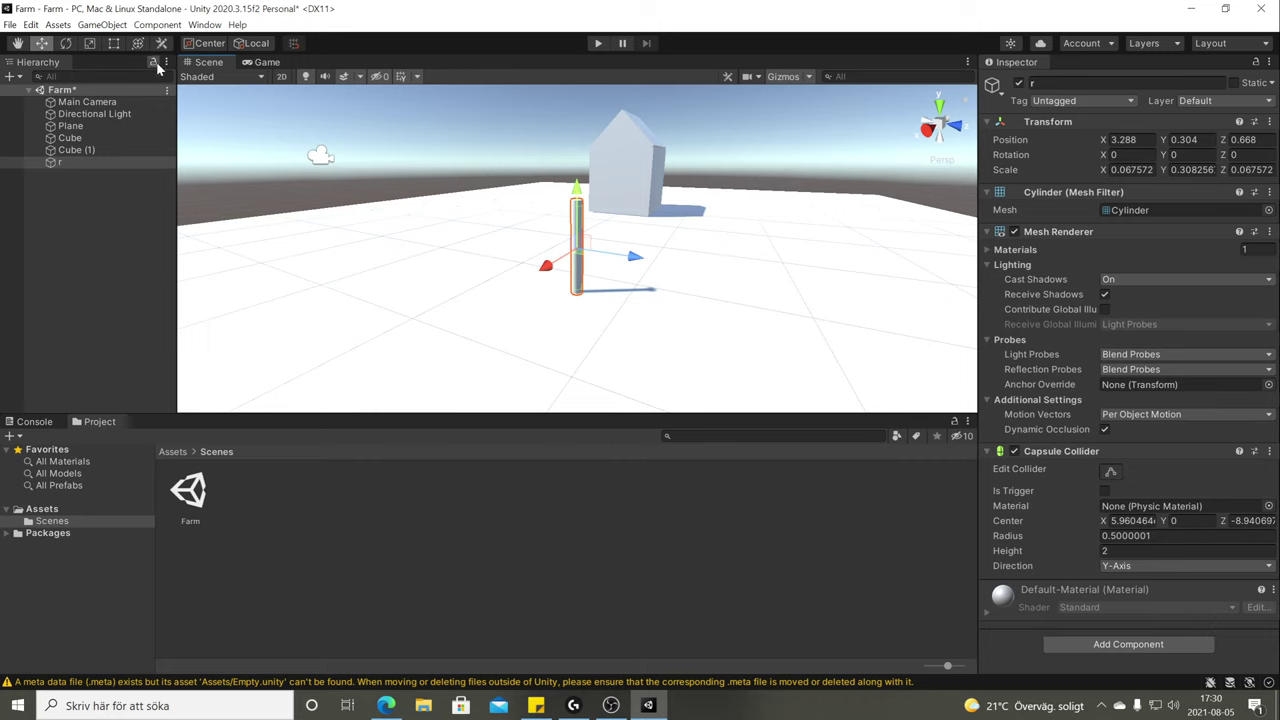
left_click(102, 24)
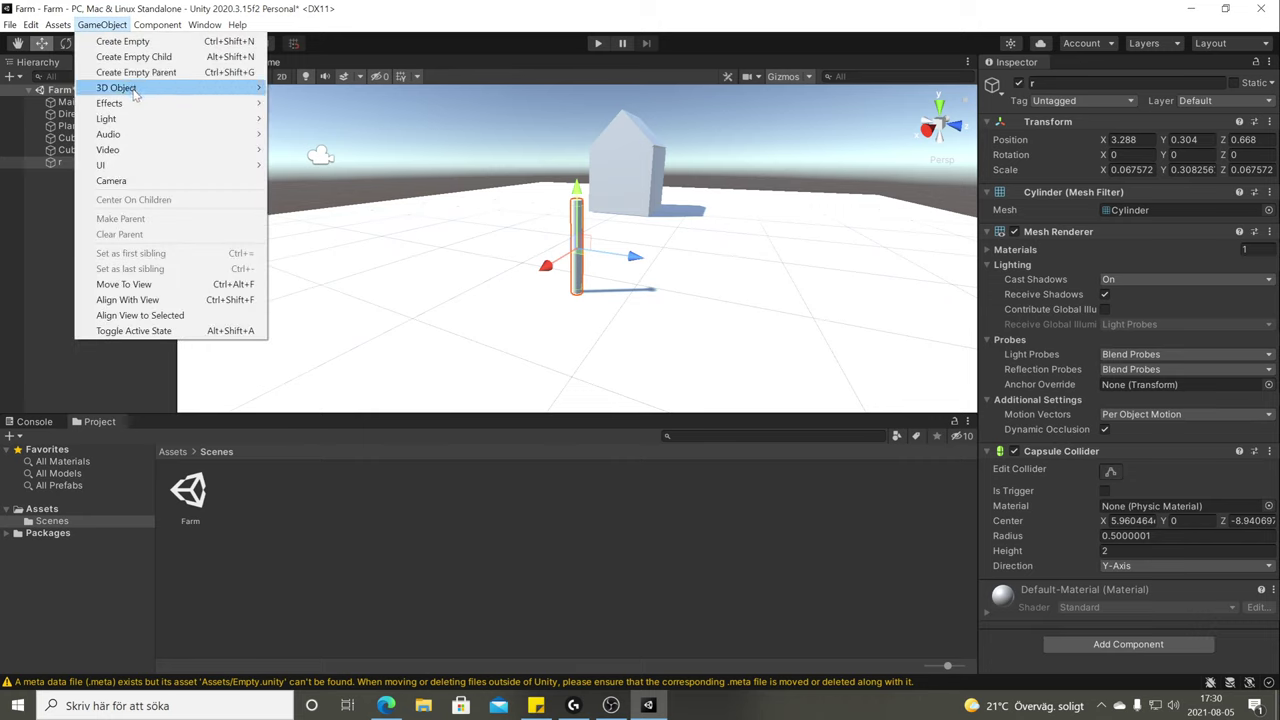
mouse_move(135, 89)
left_click(347, 90)
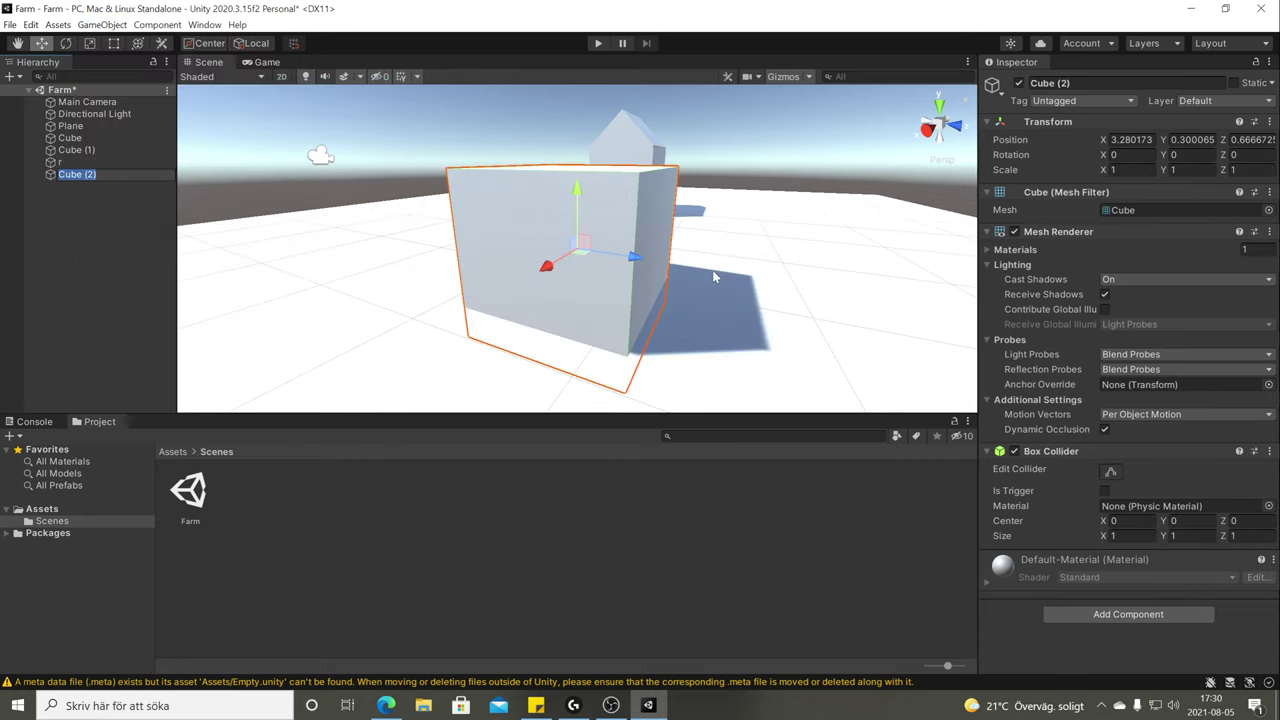
Scale the new Cube into a thin horizontal rail, about 0.048 on X and Y and about 0.977 on Z.
key("e")
key("r")
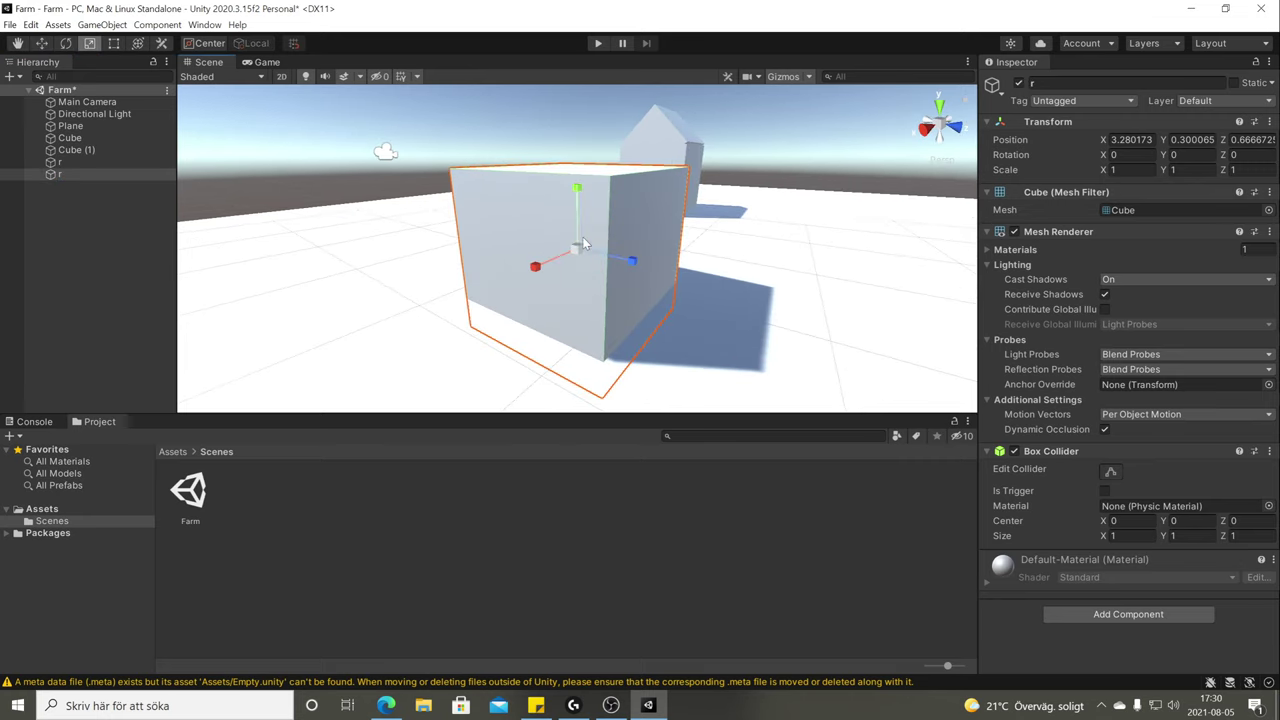
left_click_drag(582, 240, 535, 292)
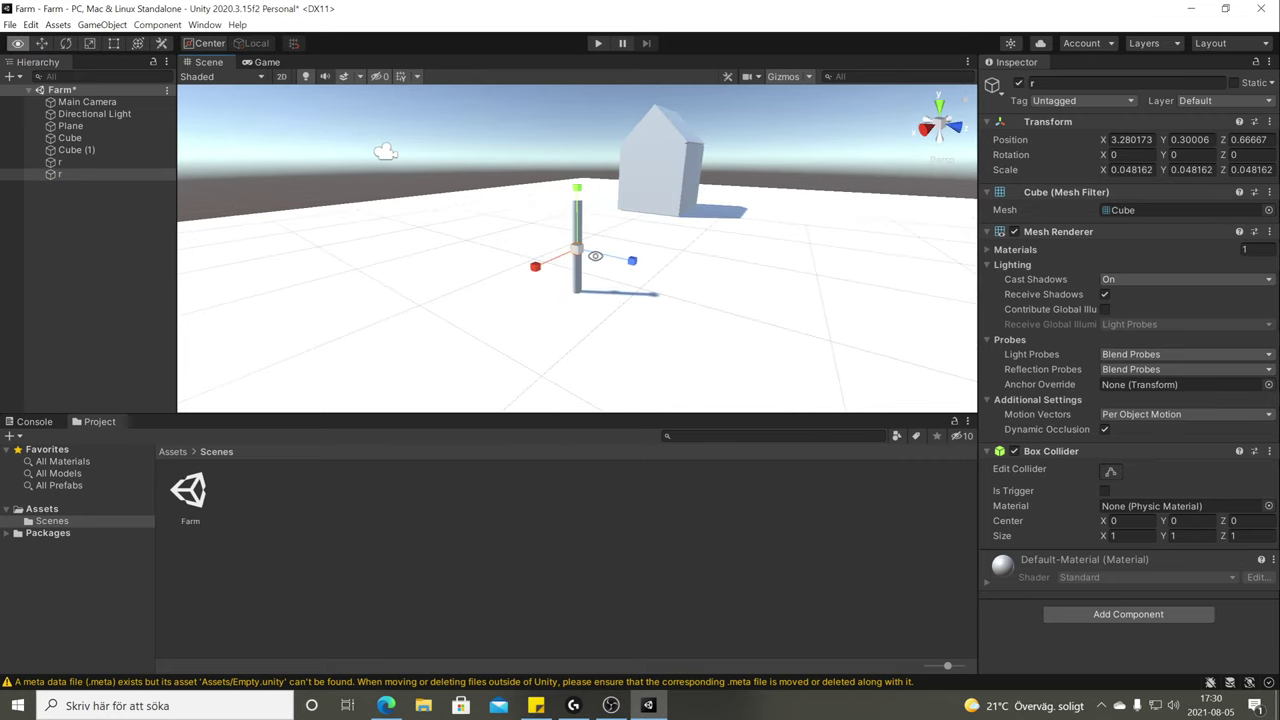
key("f")
scroll(652, 256, "down", 5)
left_click_drag(652, 256, 440, 261)
scroll(440, 261, "up", 5)
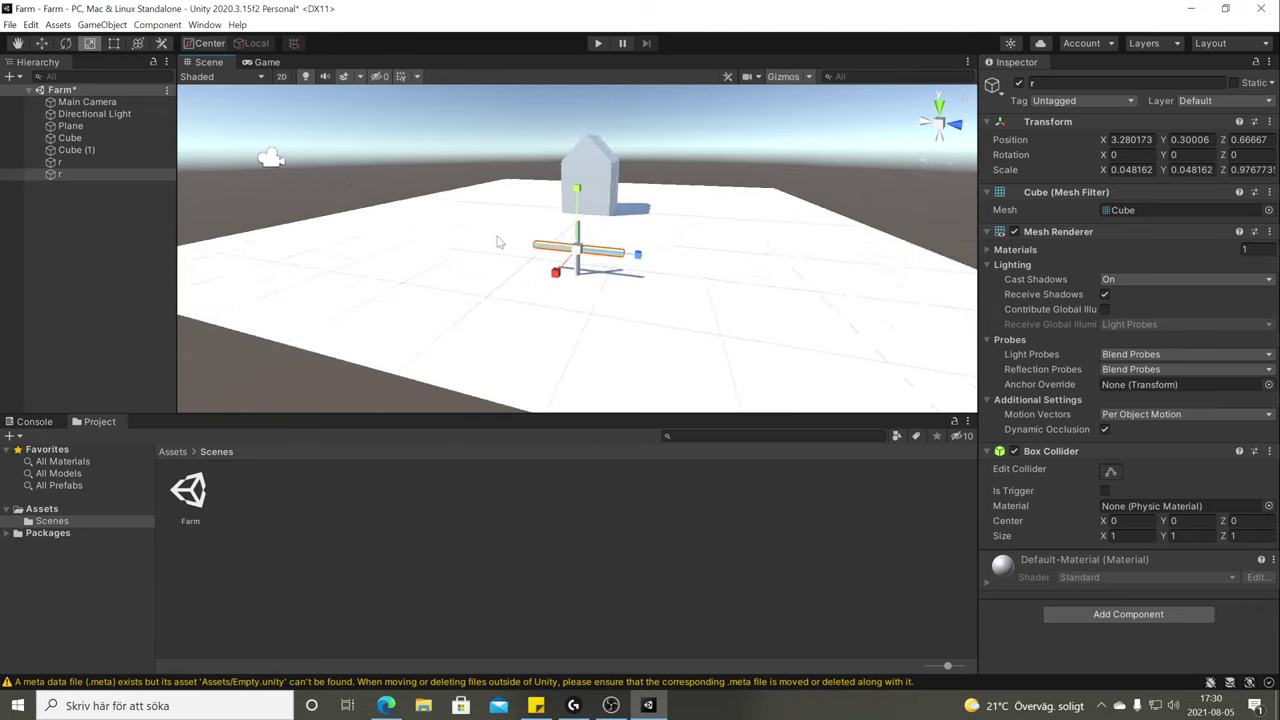
Duplicate the horizontal rail and raise the copy along Y to near the top of the post.
scroll(560, 245, "down", 4)
left_click(621, 229)
key("w")
scroll(621, 229, "up", 5)
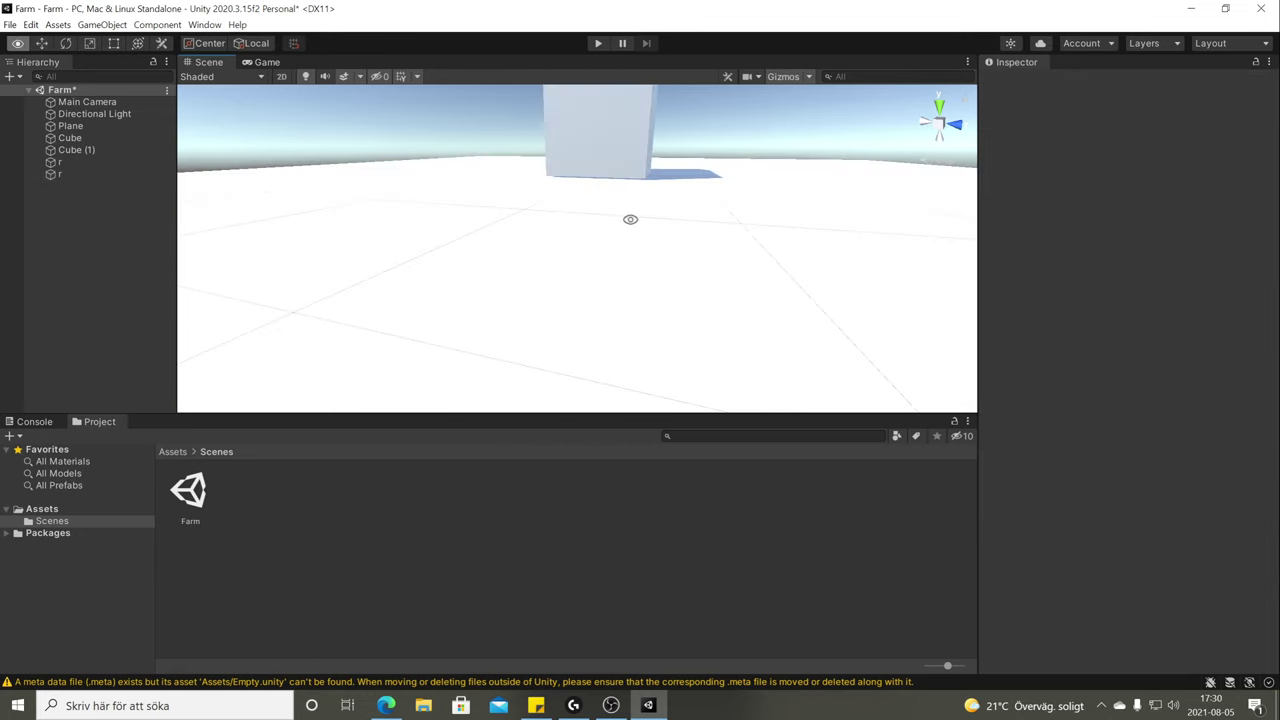
scroll(631, 217, "down", 3)
left_click(600, 257)
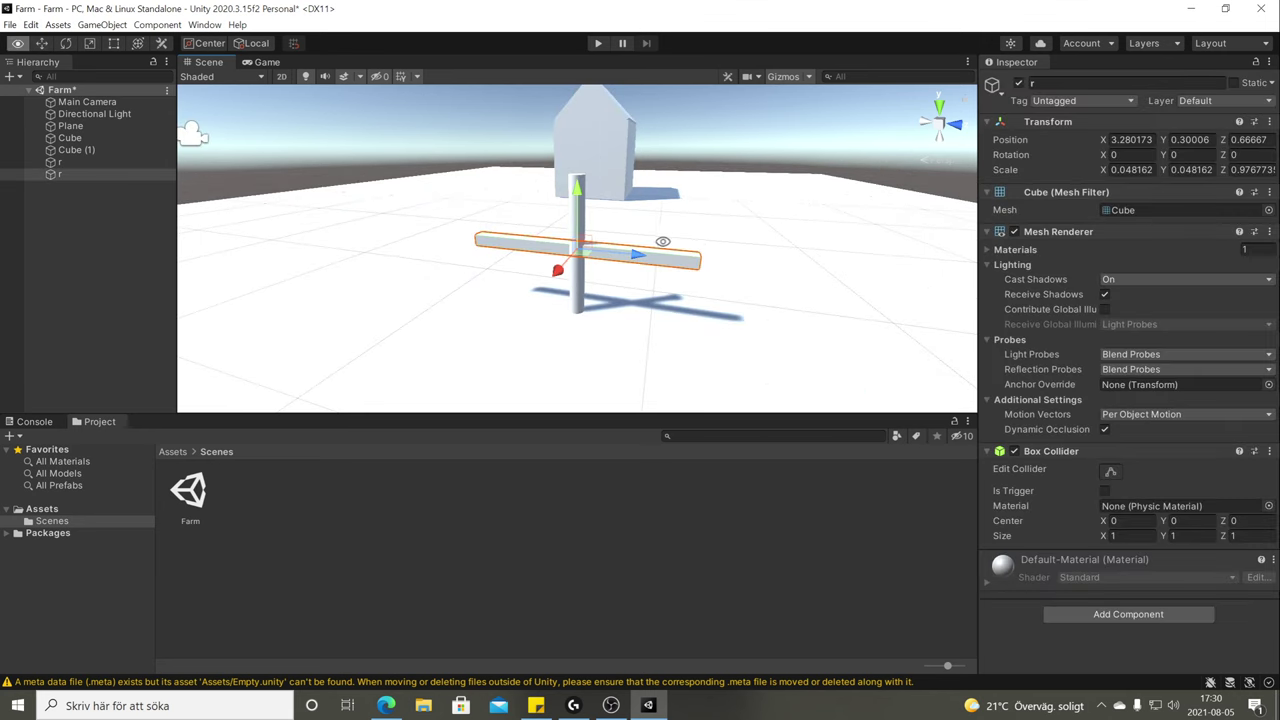
left_click_drag(663, 240, 548, 254, "alt")
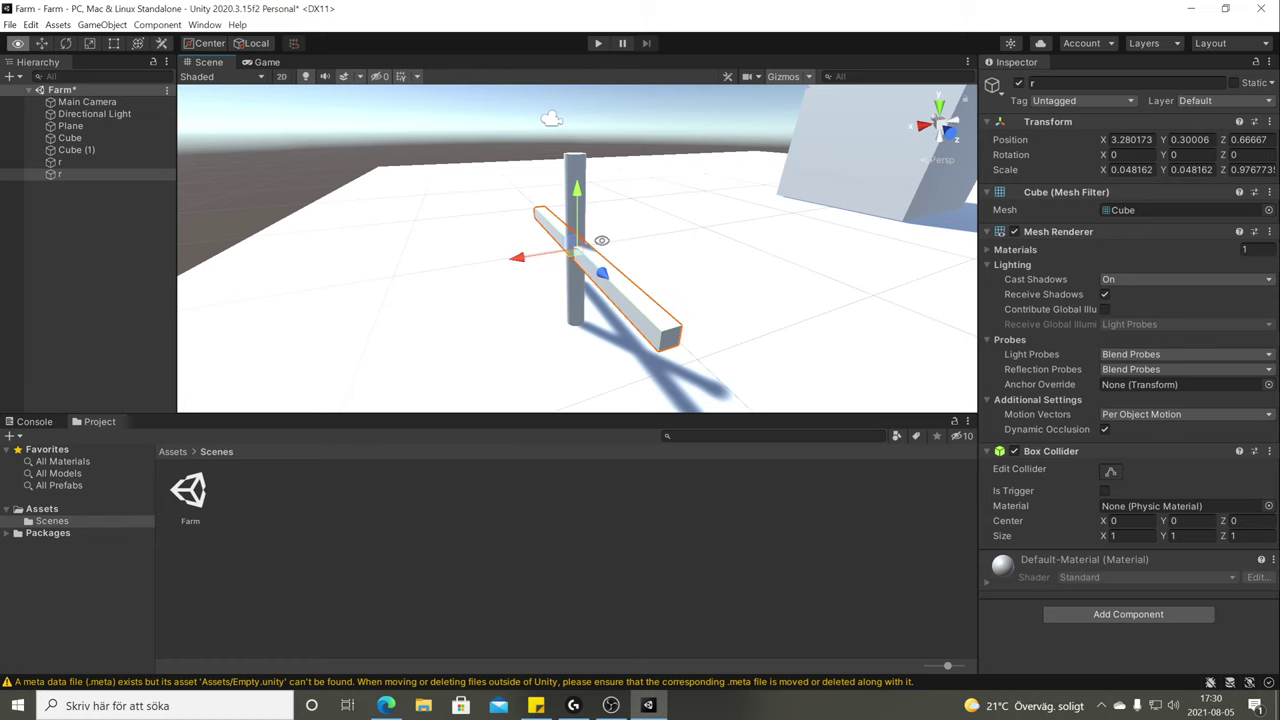
left_click_drag(600, 246, 662, 218, "alt")
key("ctrl+d")
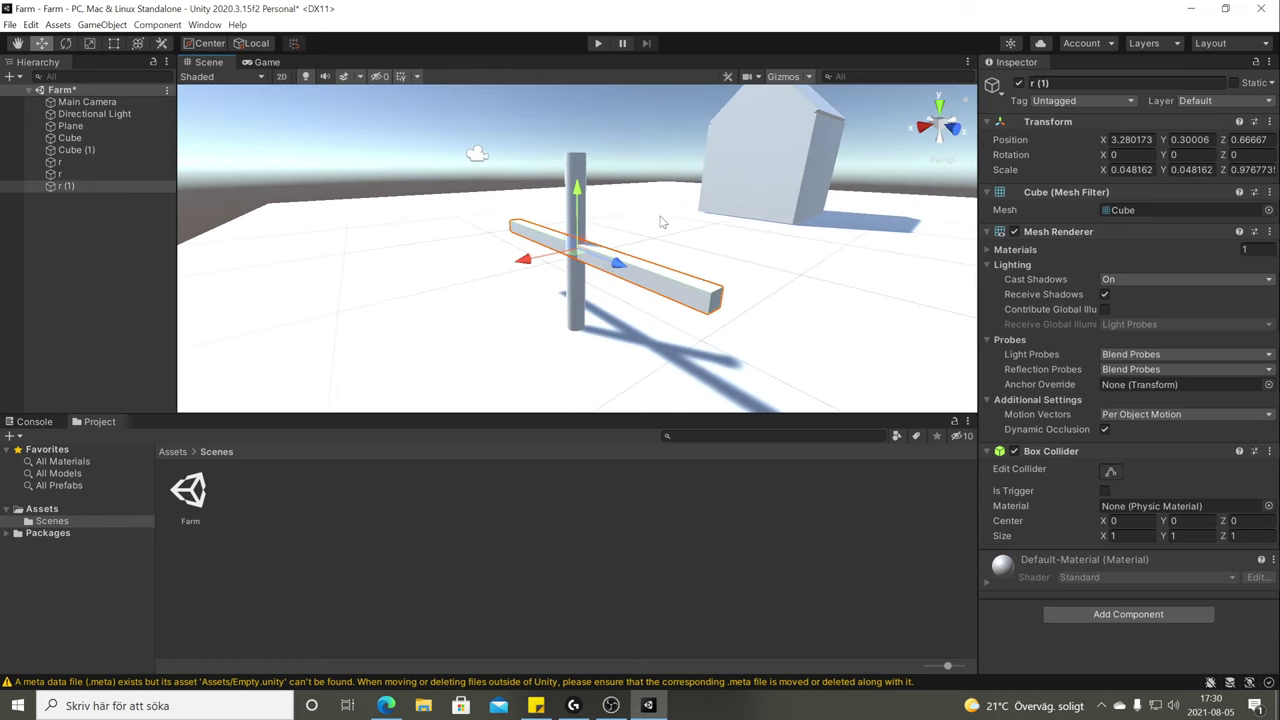
mouse_move(577, 214)
left_mouse_down()
mouse_move(620, 115)
mouse_move(589, 233)
left_mouse_up()
Duplicate the post twice and move the copies along Z to opposite ends of the rails, one to about Z 0.157.
left_click(588, 233)
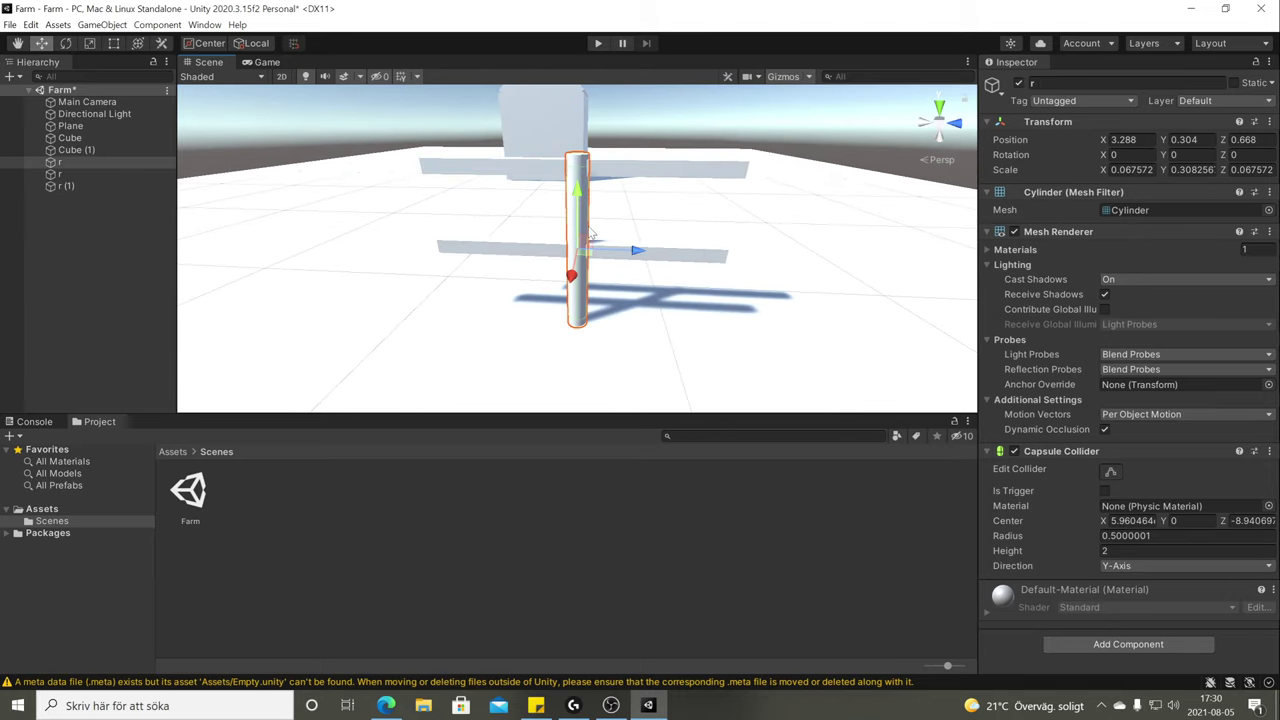
key("ctrl+d")
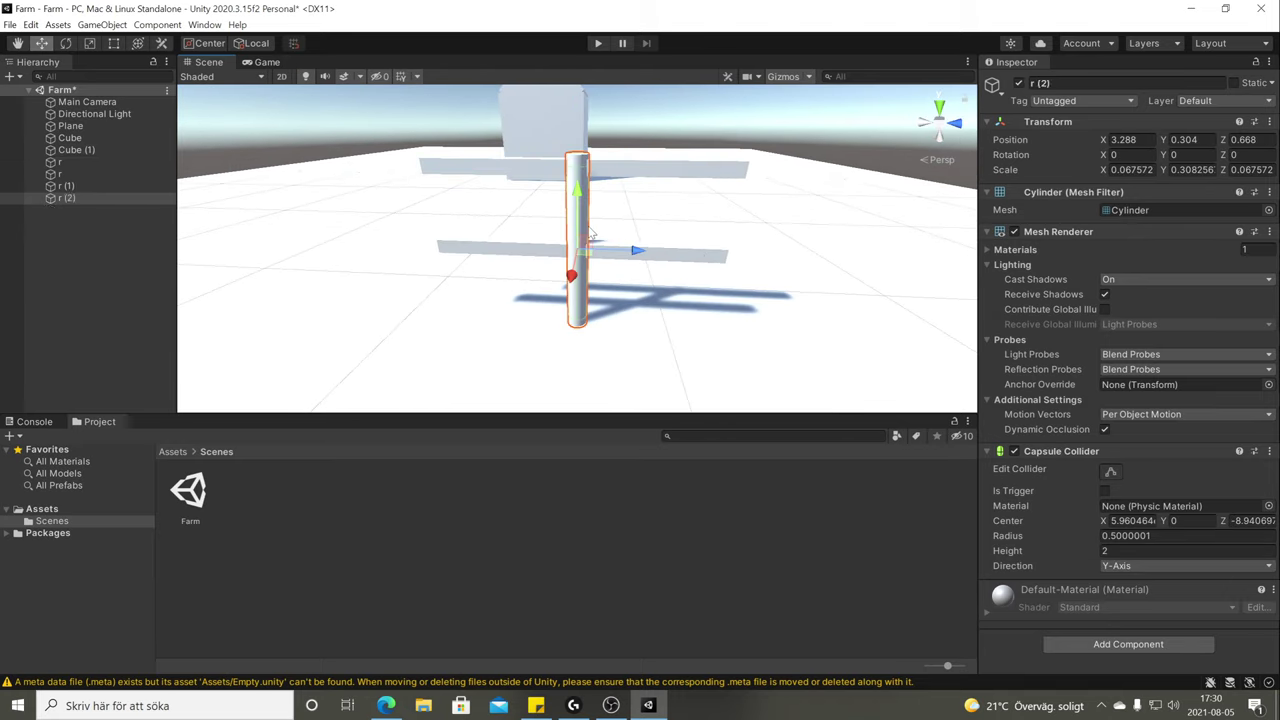
left_click_drag(630, 252, 492, 246)
left_click(580, 215)
key("ctrl+d")
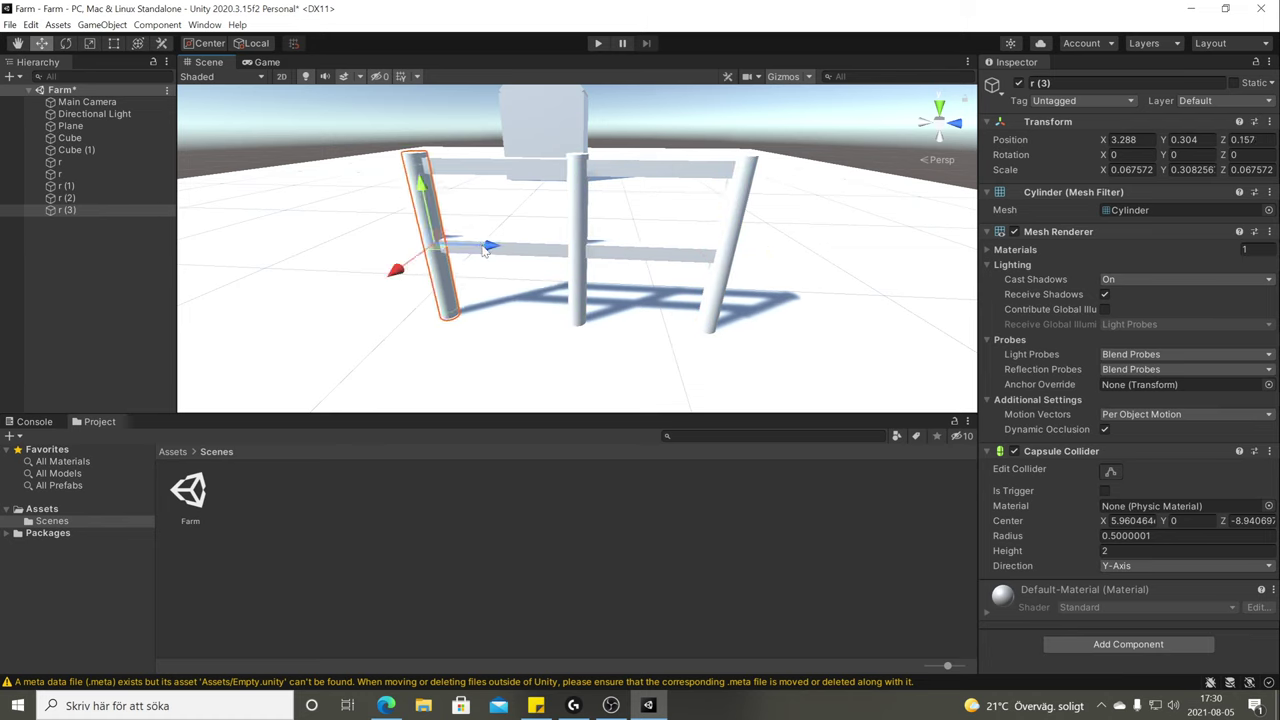
scroll(492, 246, "down", 5)
left_click(492, 246)
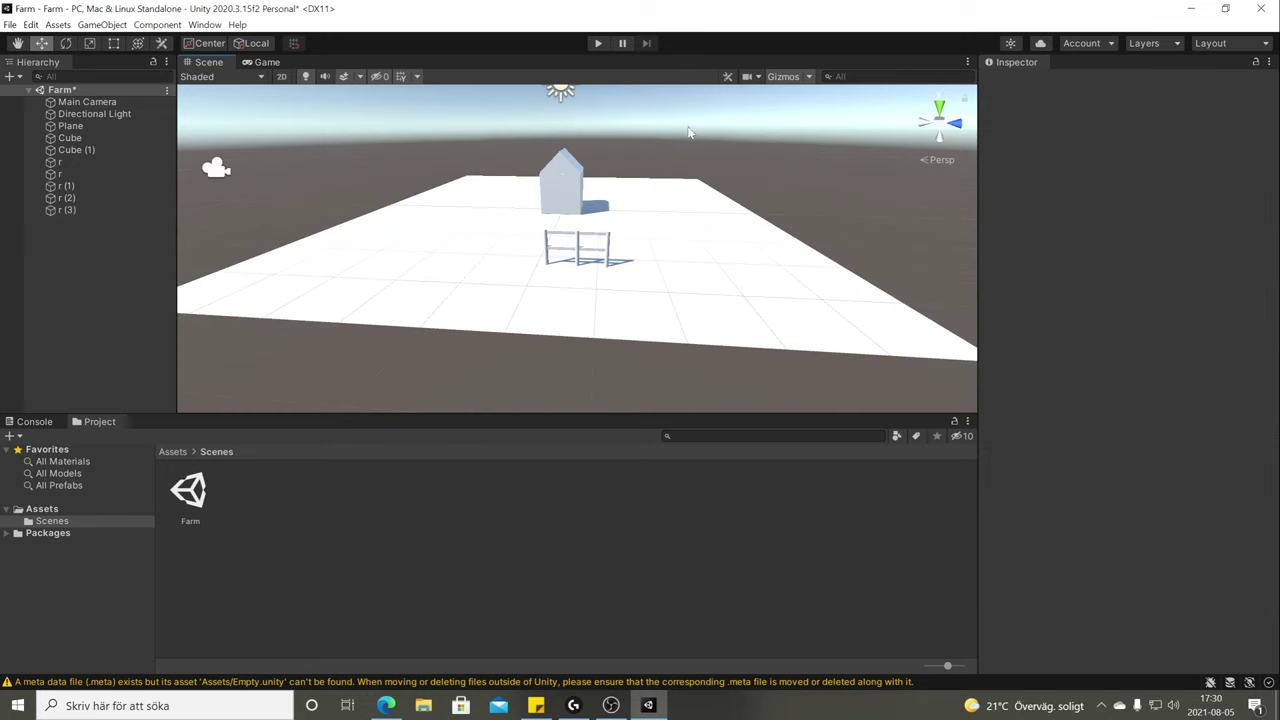
Examine the fence up close and check which of the identically named hierarchy objects matches which post or rail.
left_click_drag(492, 246, 590, 257, "alt")
scroll(590, 257, "up", 5)
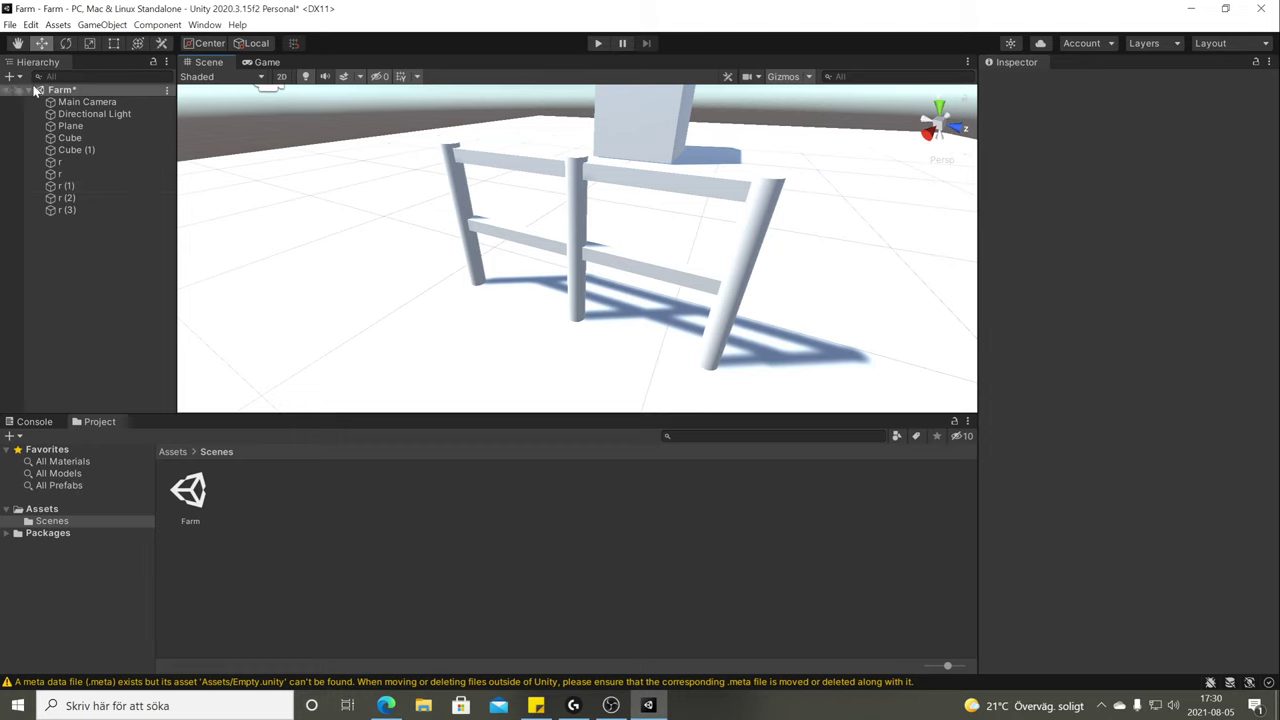
left_click(62, 104)
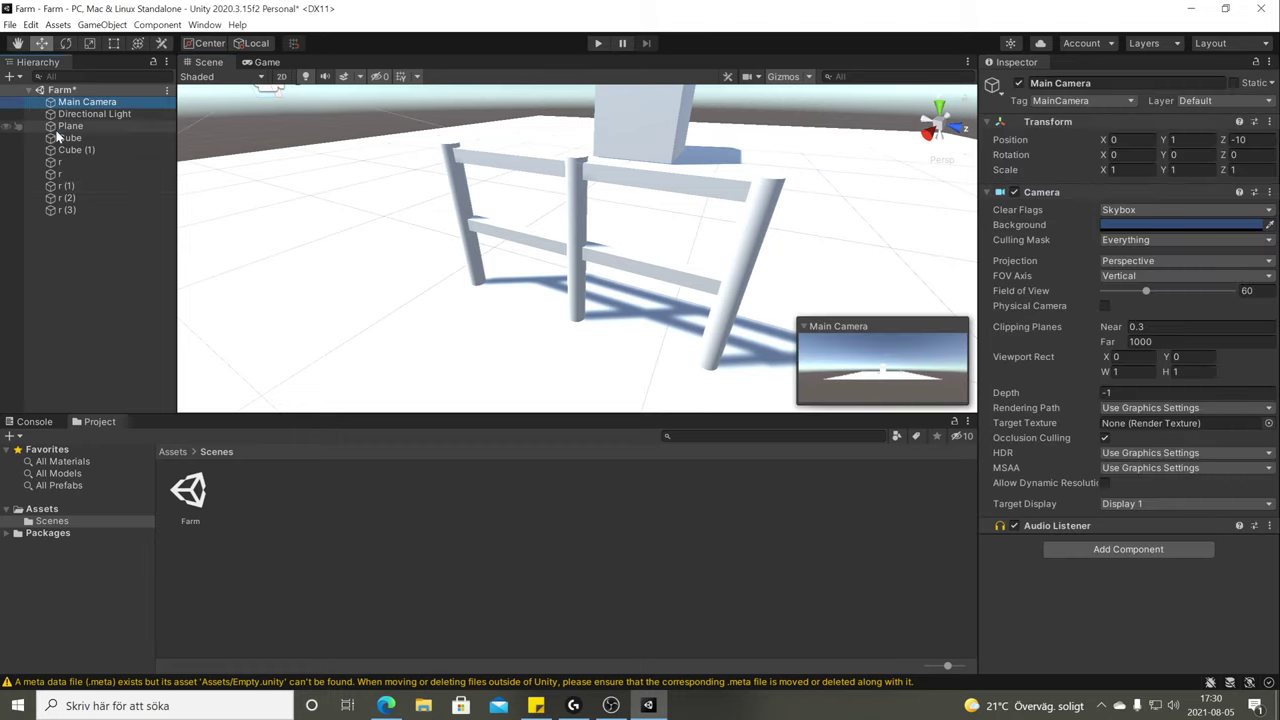
left_click(57, 129)
left_click(58, 173)
left_click(62, 186)
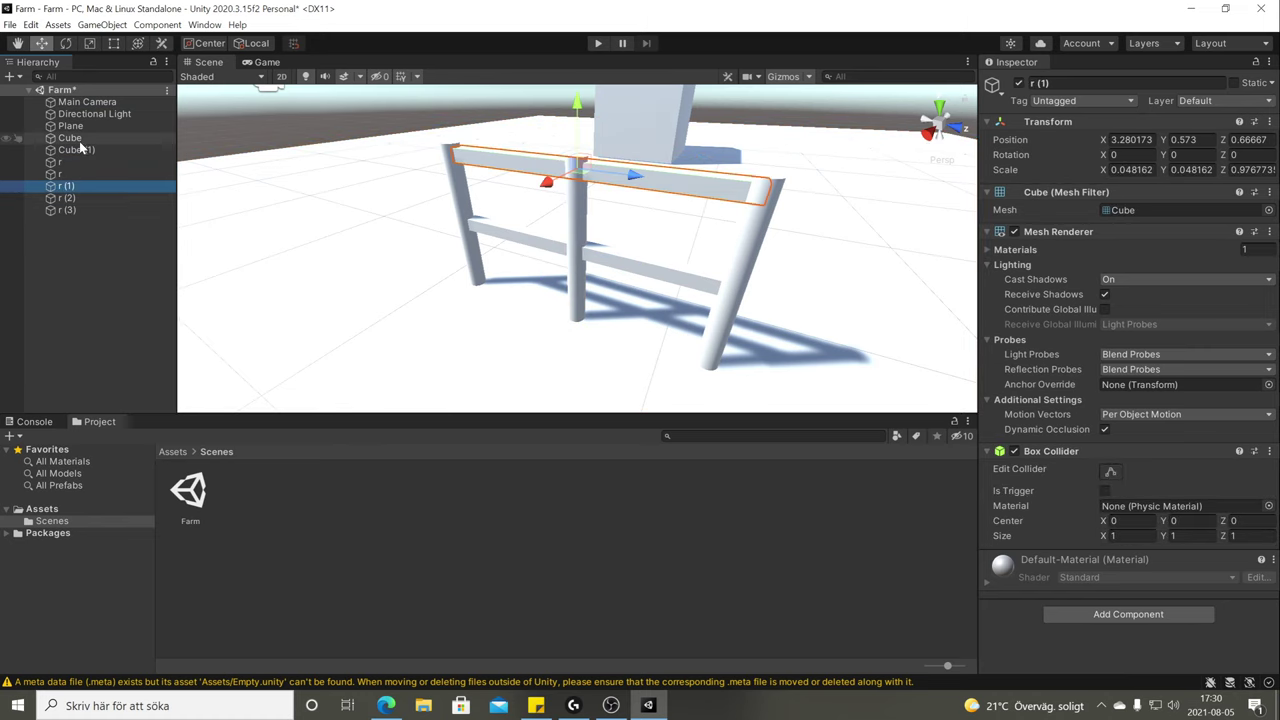
left_click(366, 131)
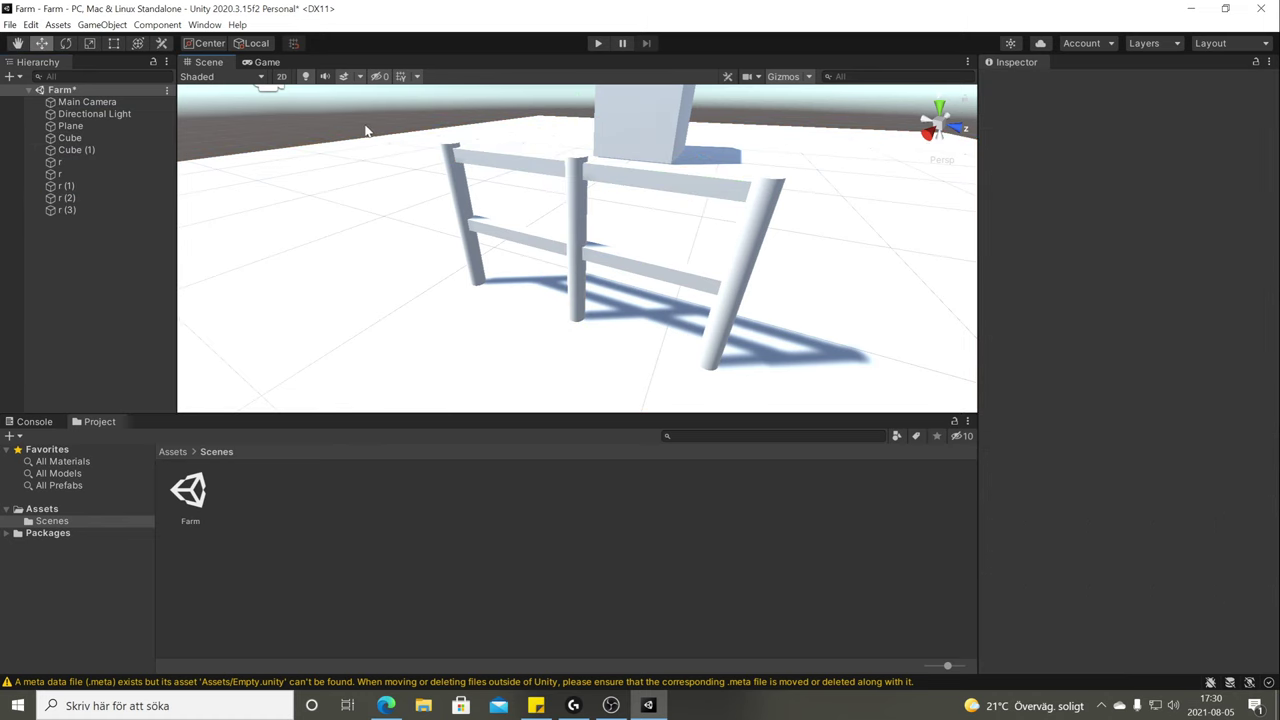
left_click_drag(366, 131, 375, 158, "alt")
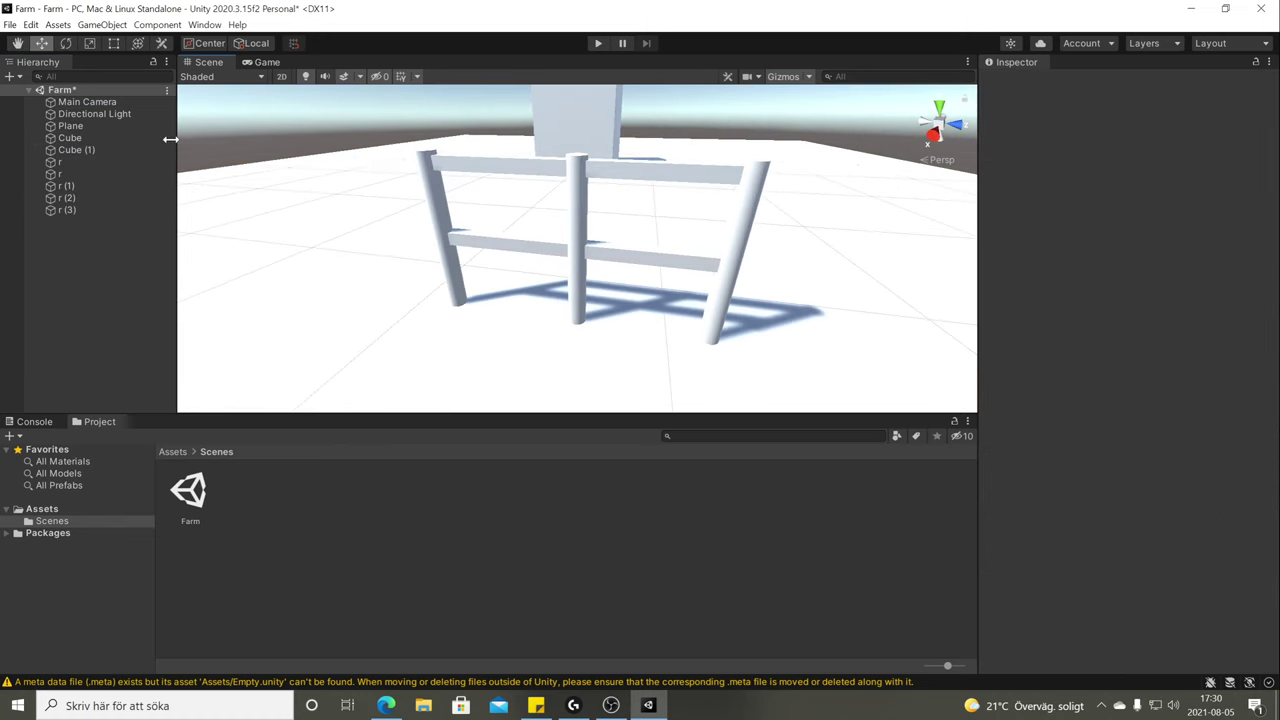
Rename the fence's centre post to MiddlePillar and frame it in the scene.
left_click(69, 163)
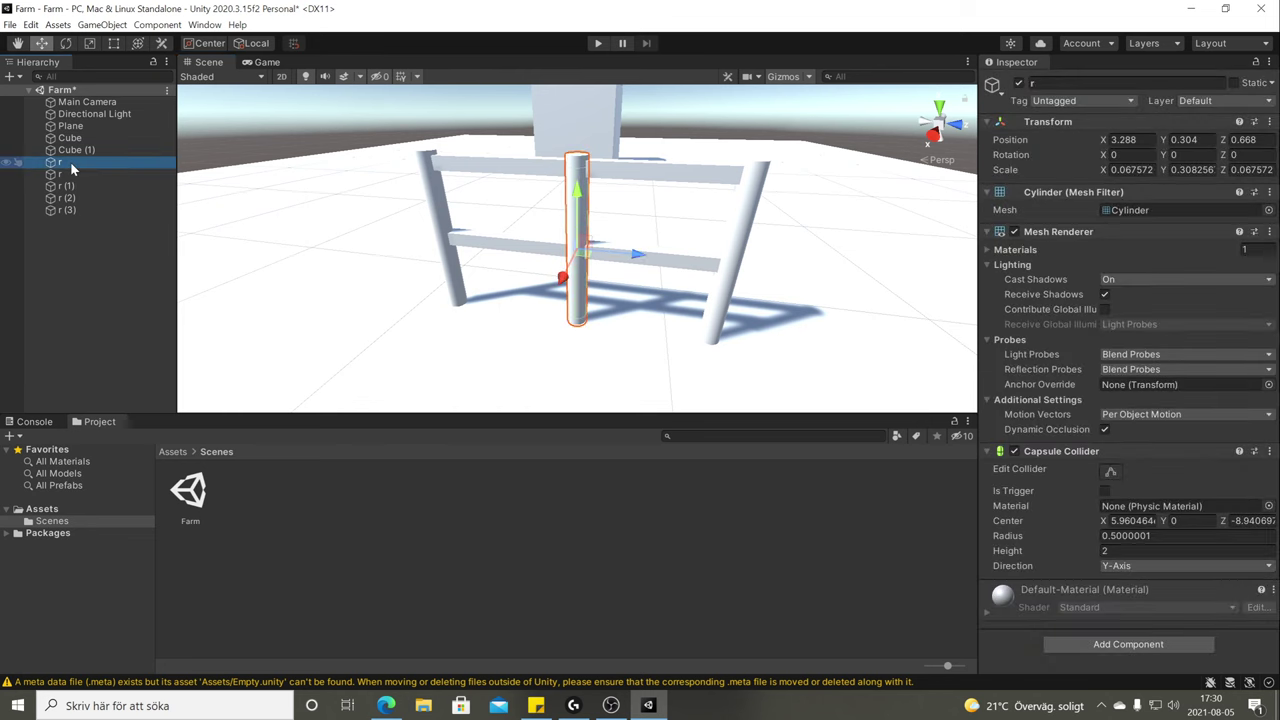
left_click(71, 165)
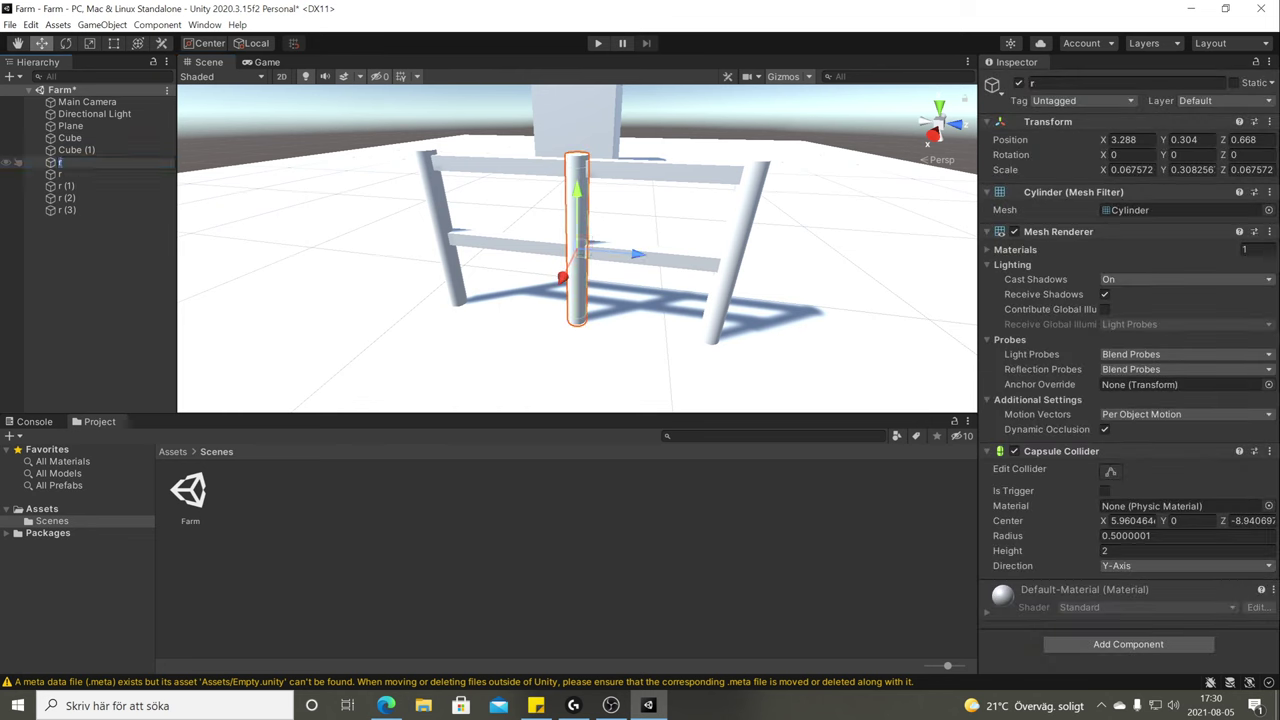
type("MiddlePilla")
key("Return")
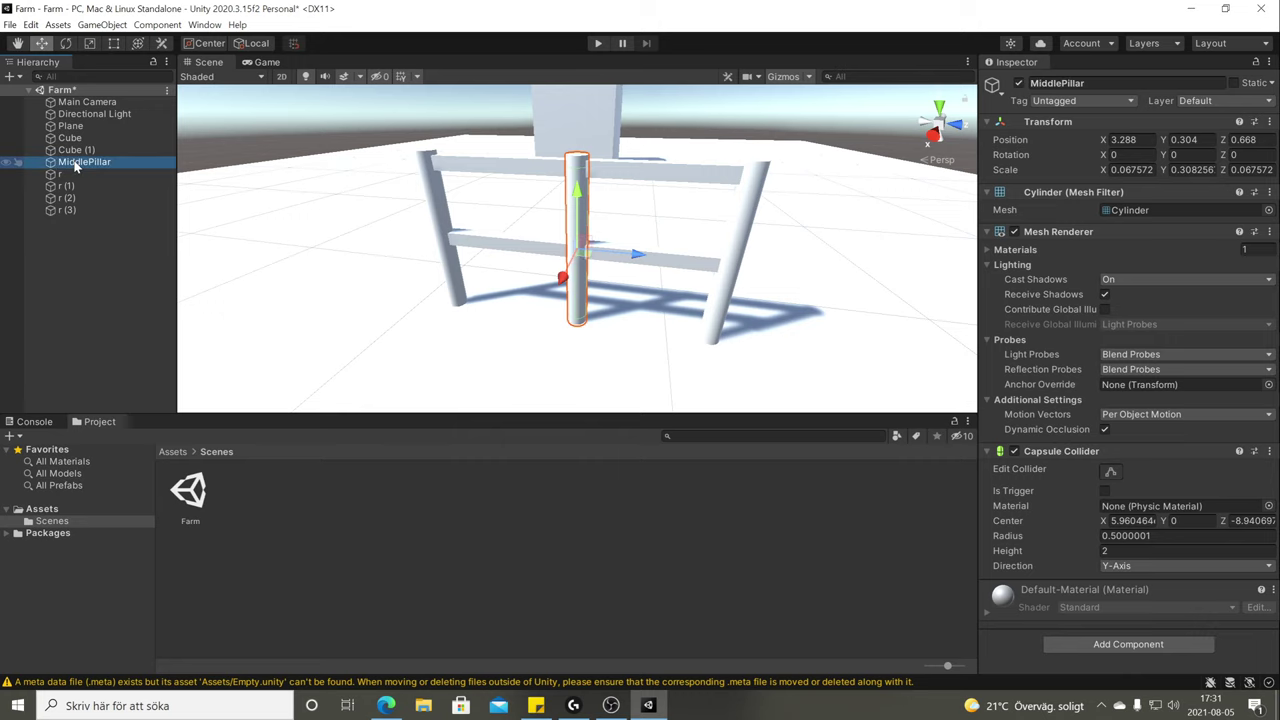
double_click(76, 163)
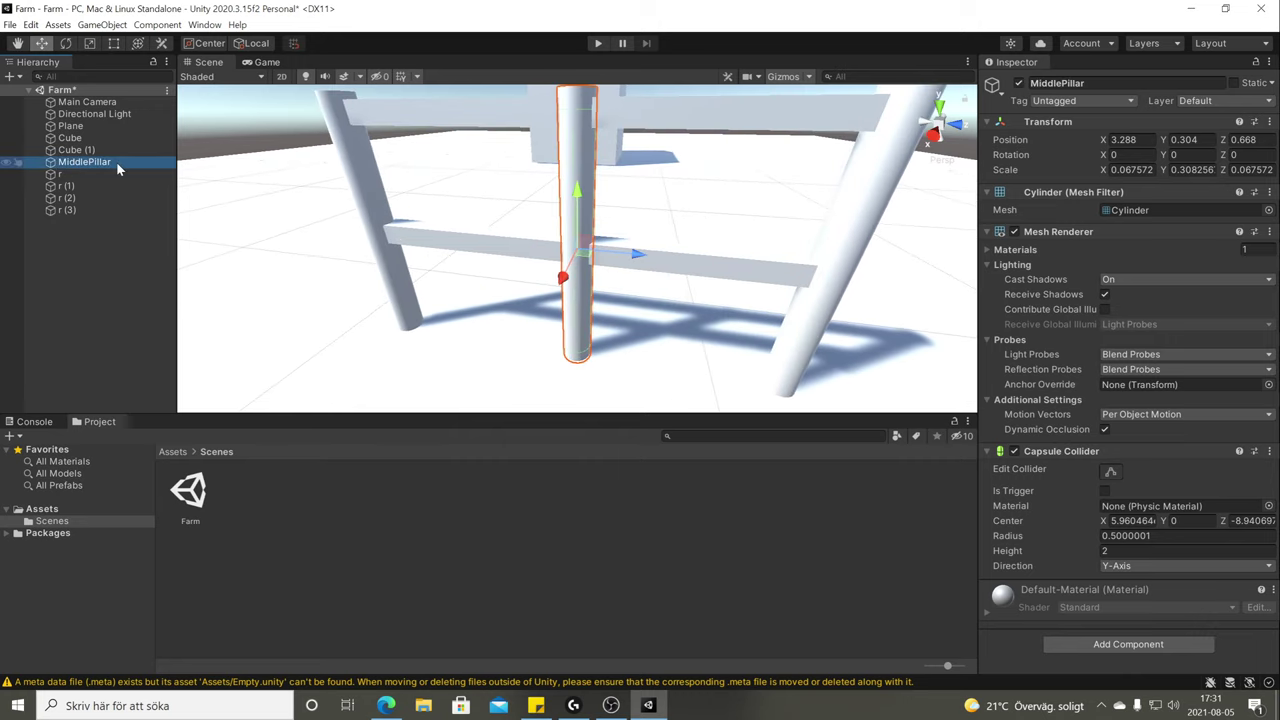
Rename the fence post at the higher-Z end, r (2), to RightPillar.
left_click(70, 174)
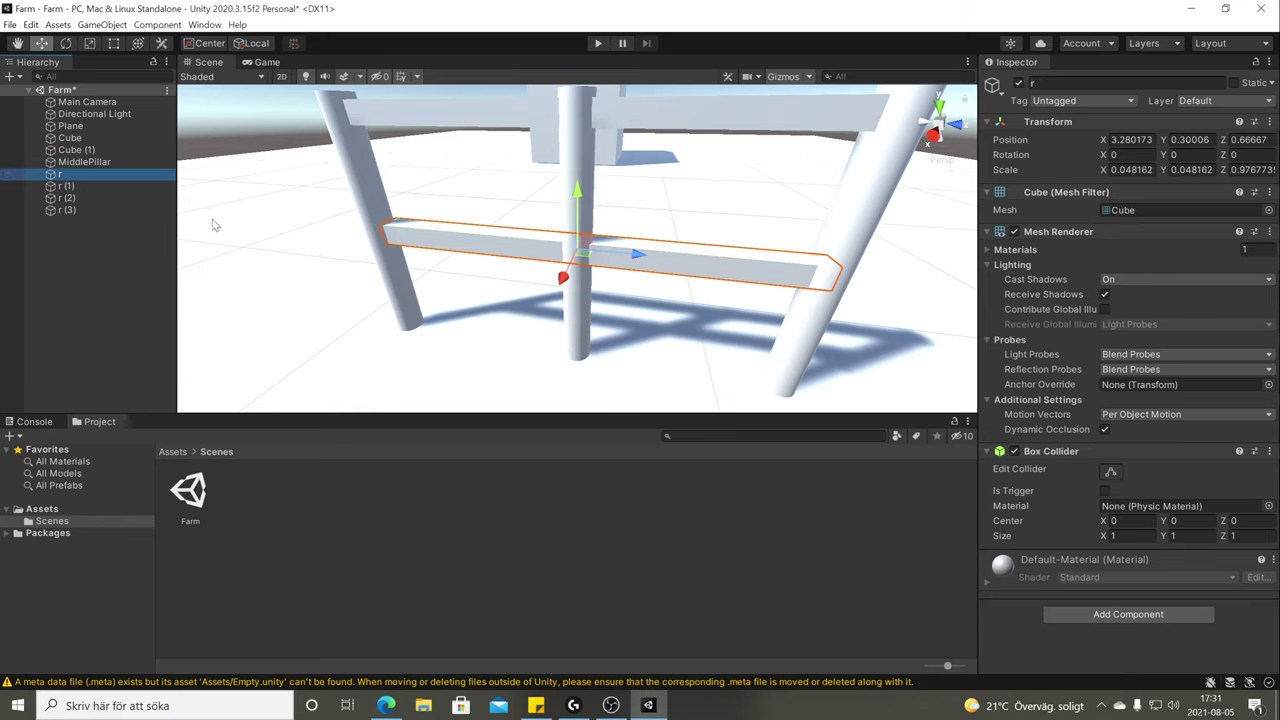
left_click(108, 187)
left_click(104, 197)
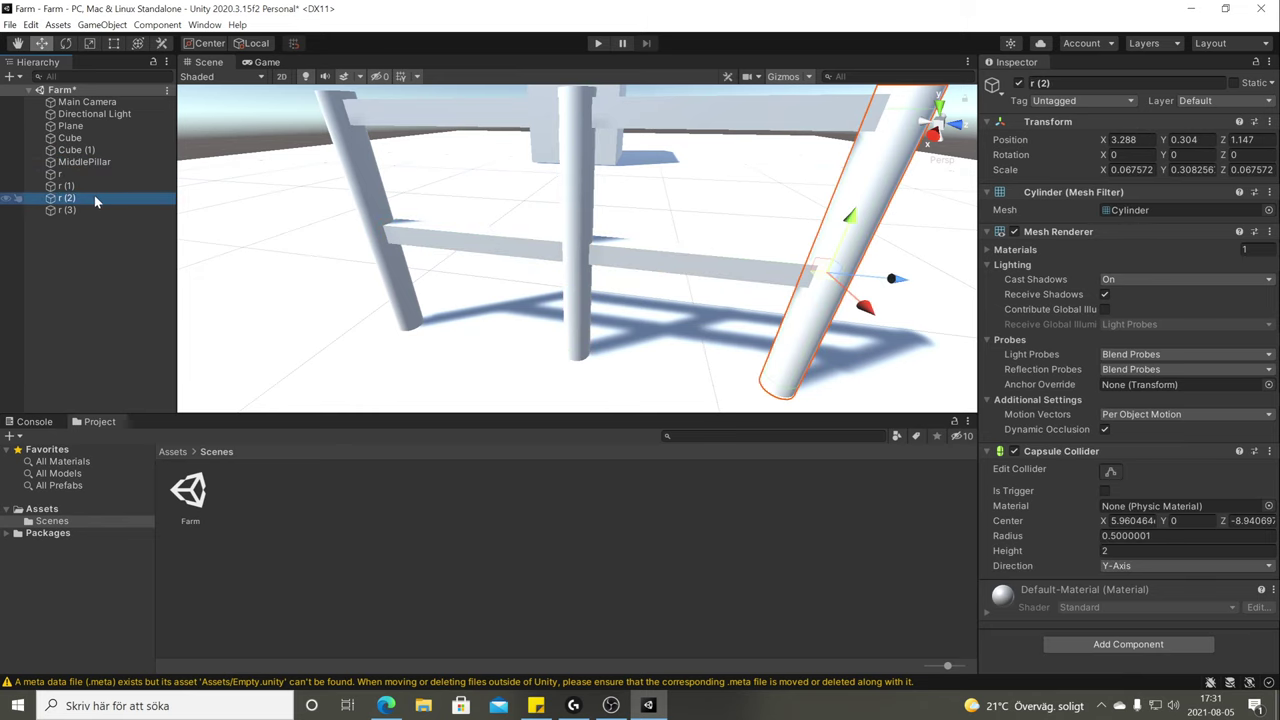
key("F2")
type("MiddlePillar")
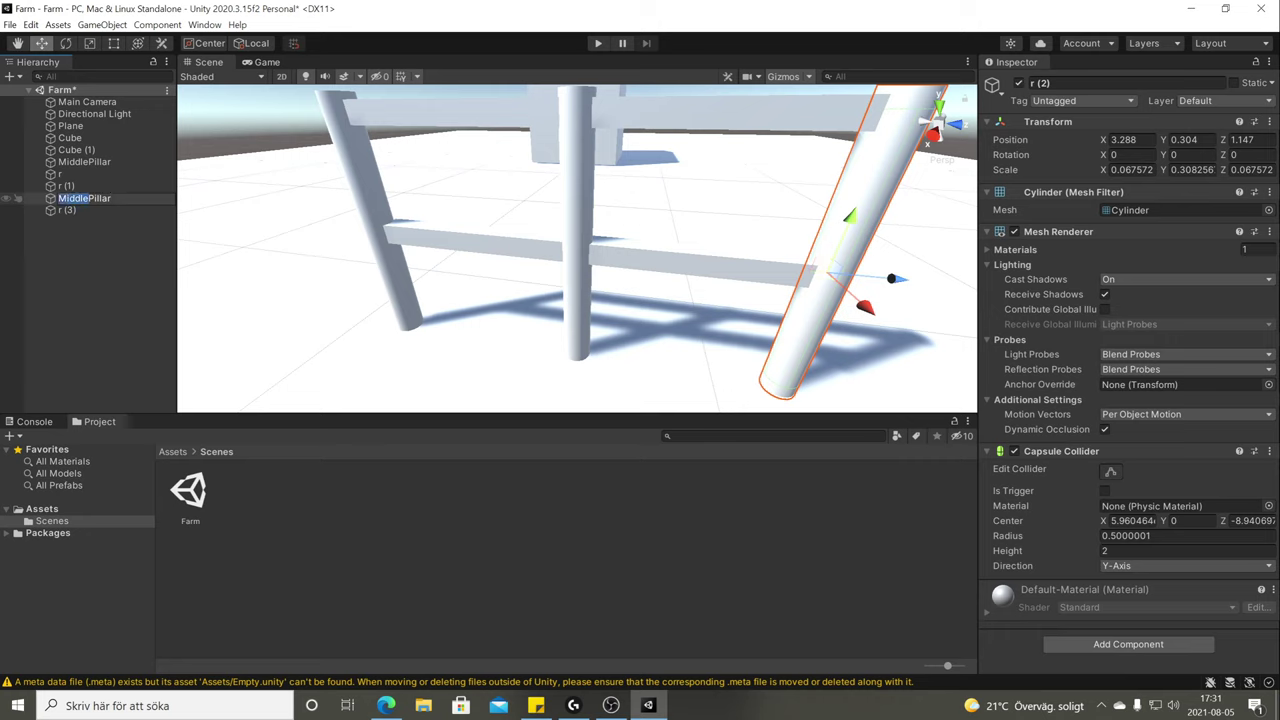
type("Right")
key("Return")
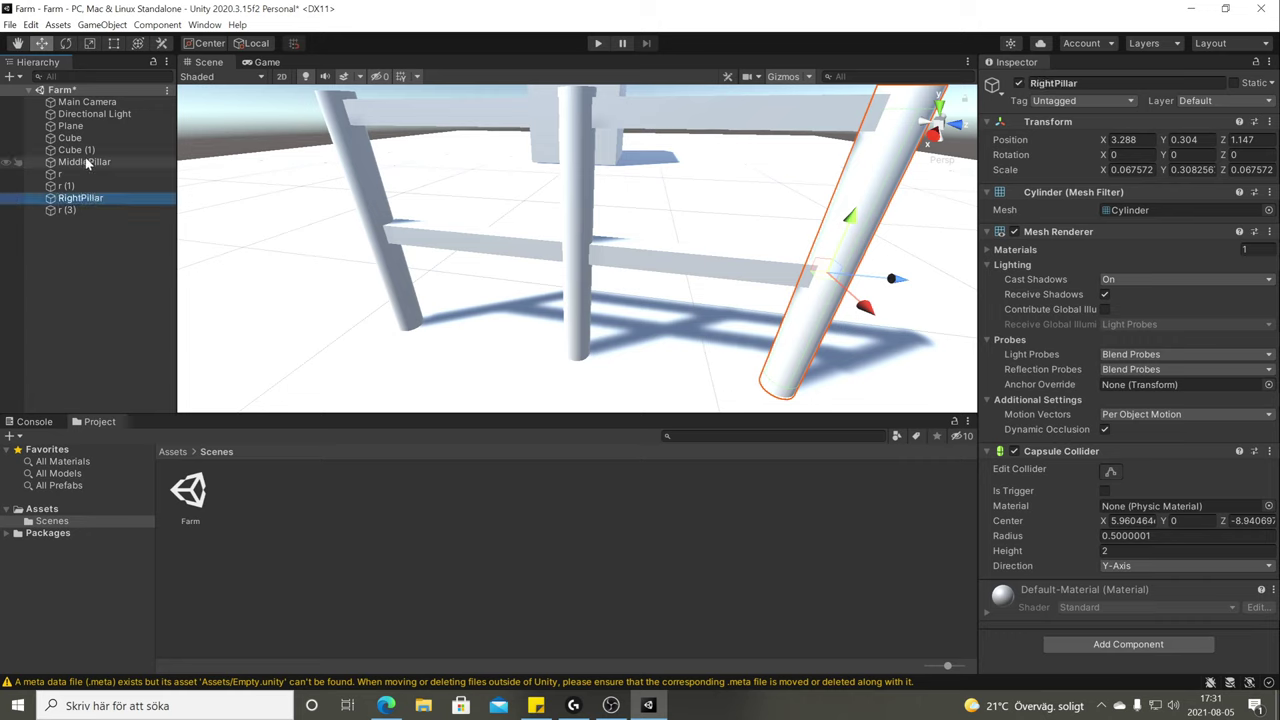
Rename the lower horizontal rail to LowerBar and the upper horizontal rail to UpperBar.
left_click(78, 174)
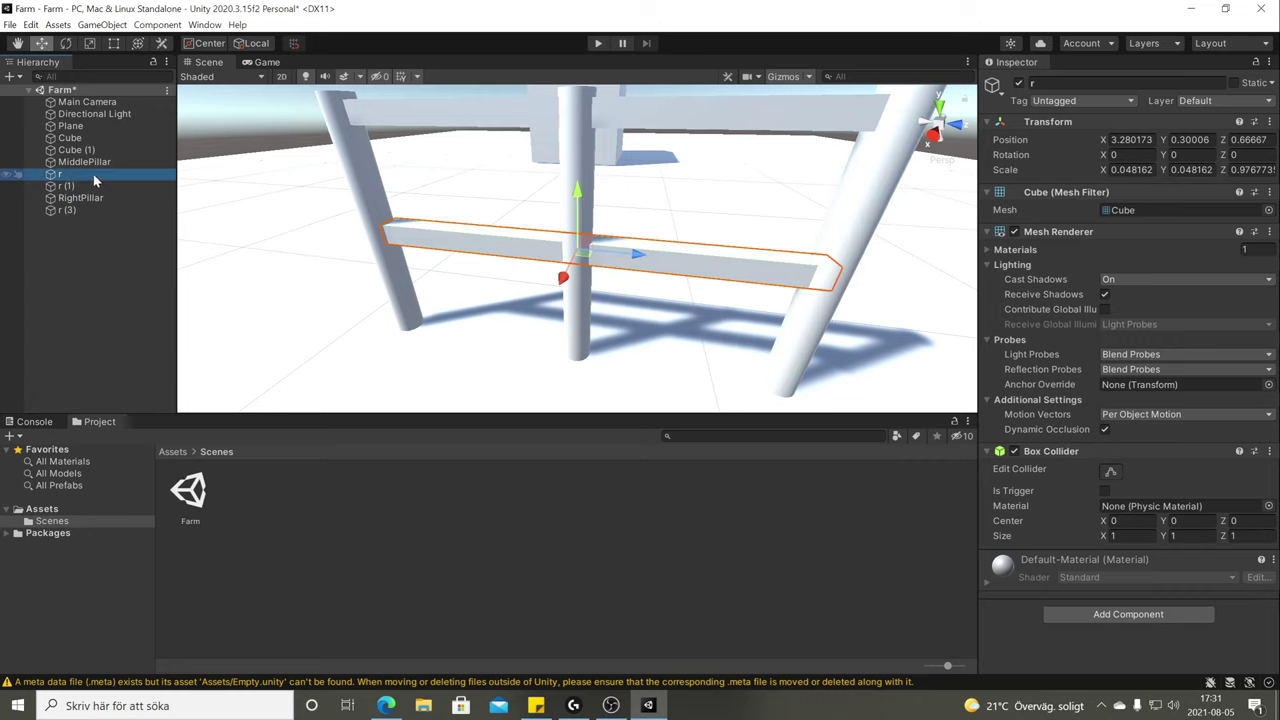
key("F2")
type("Low")
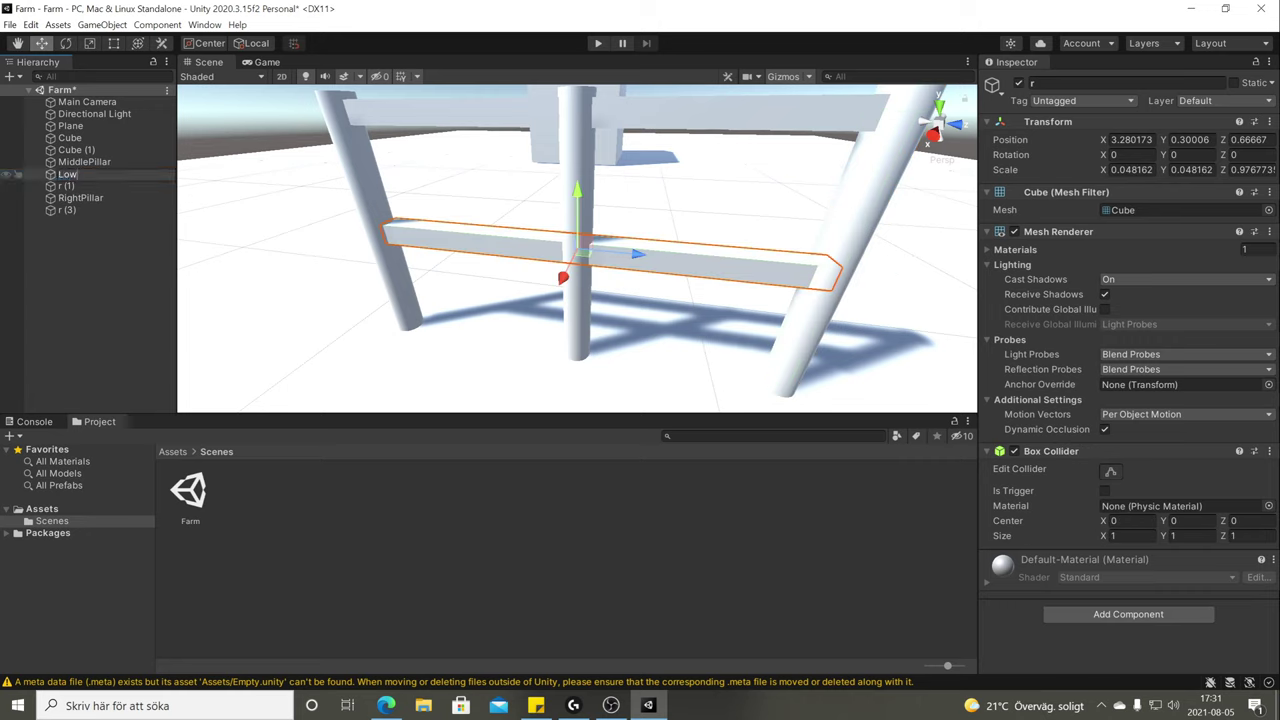
type("erBar")
key("Return")
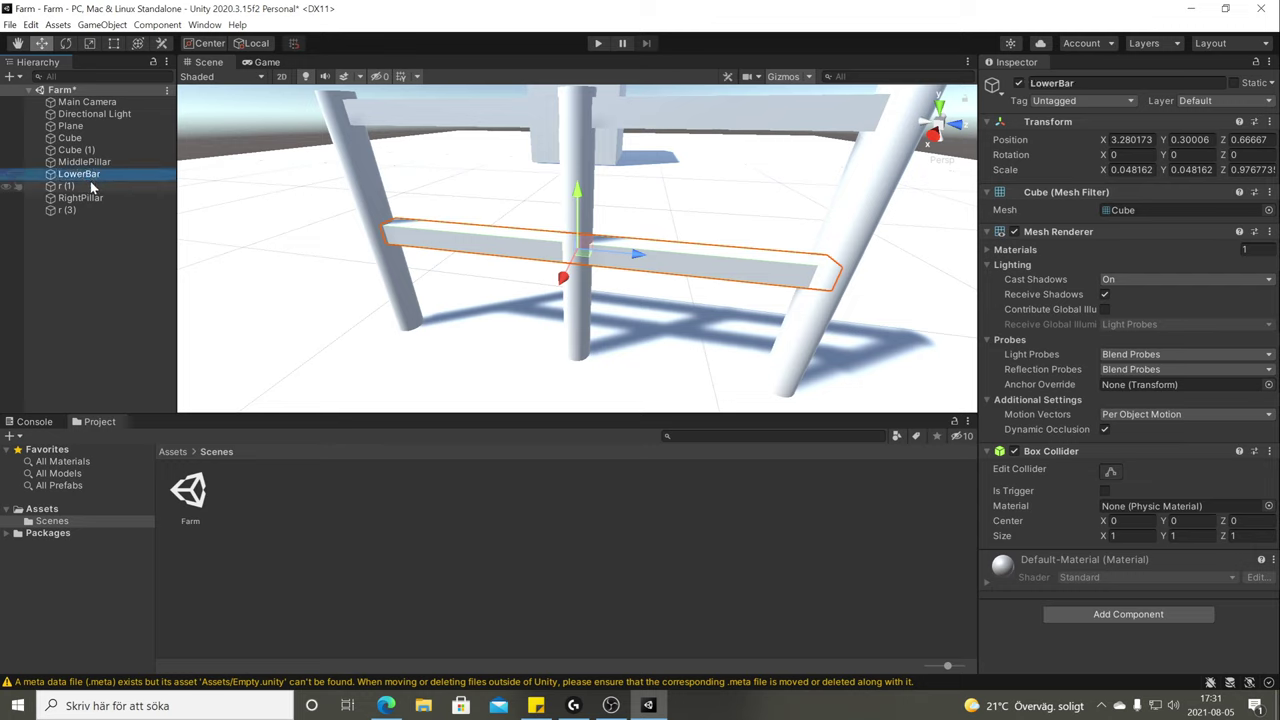
left_click(66, 186)
key("F2")
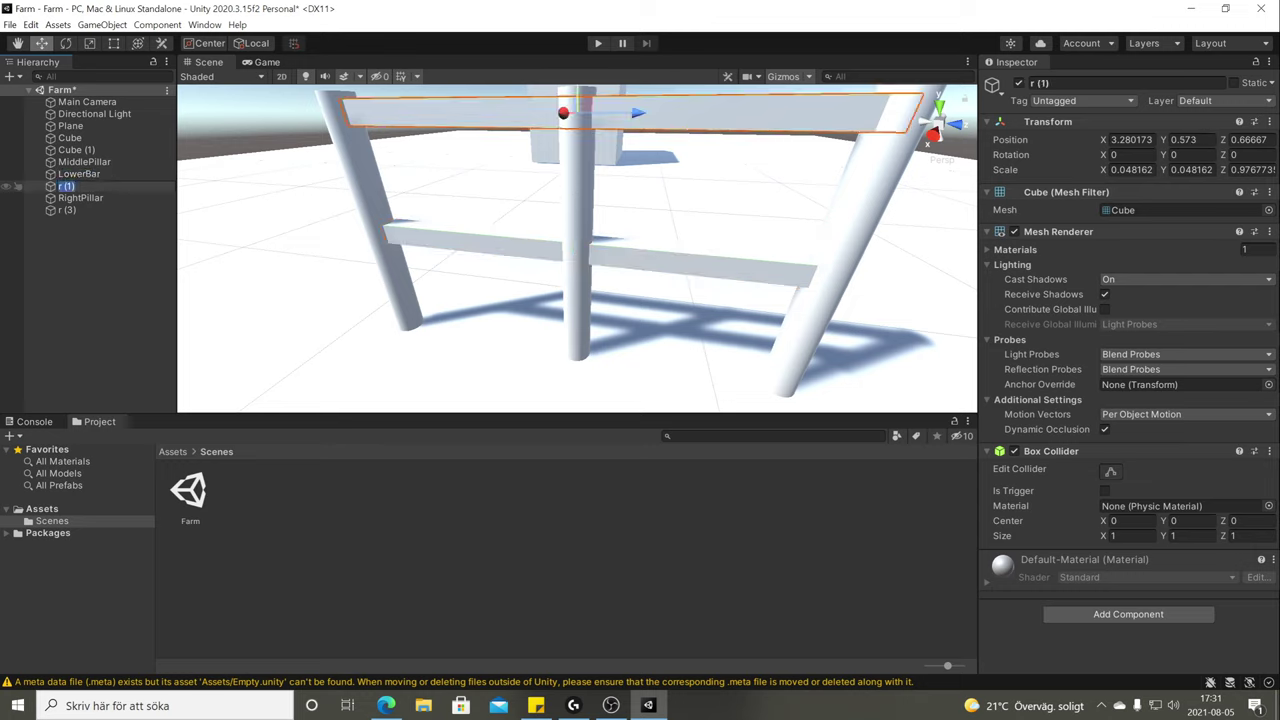
type("UpperBar")
key("Return")
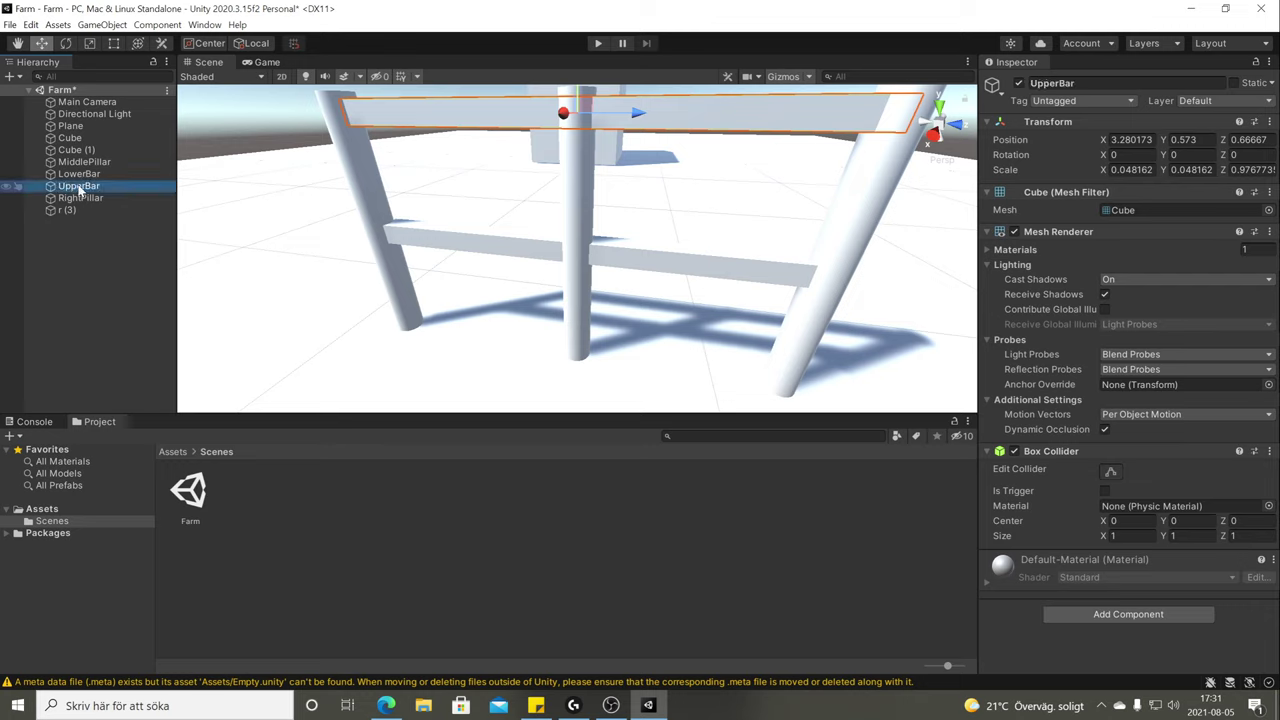
Try moving the end post r (3) away from the rails along Z to about -0.374, and check the other fence parts.
left_click(86, 206)
scroll(272, 237, "down", 5)
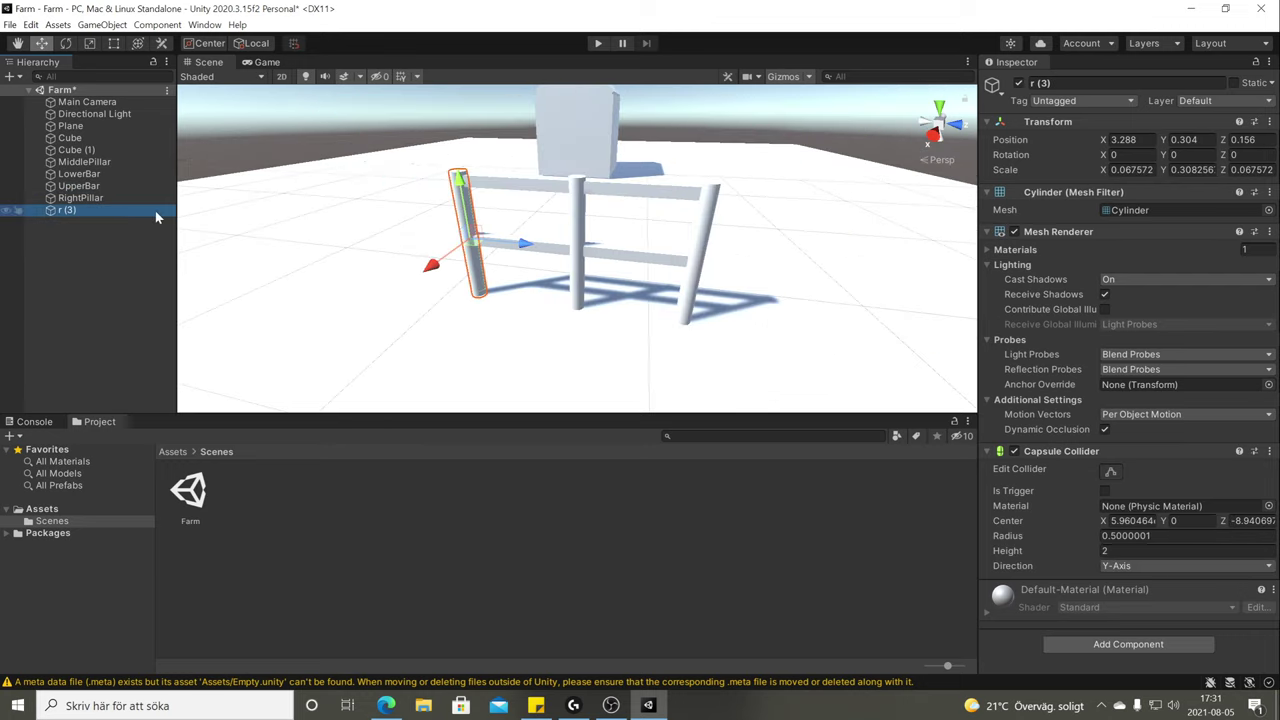
left_click(528, 244)
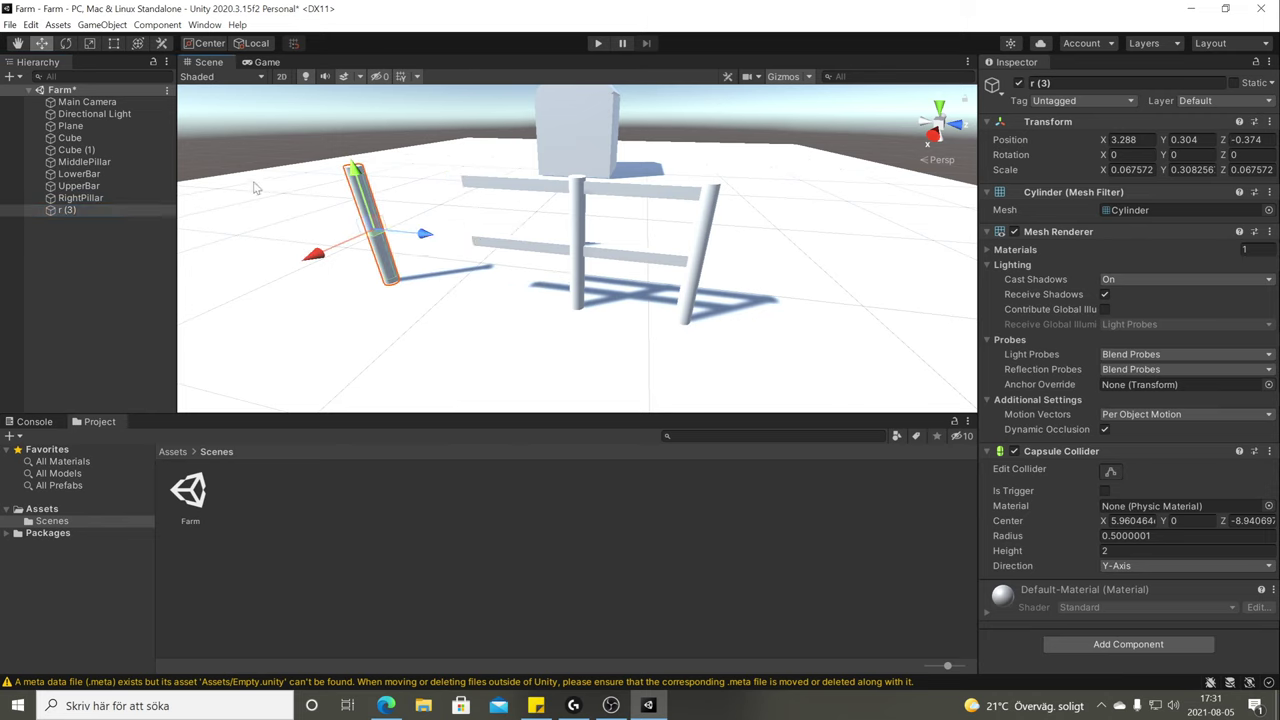
left_click(99, 198)
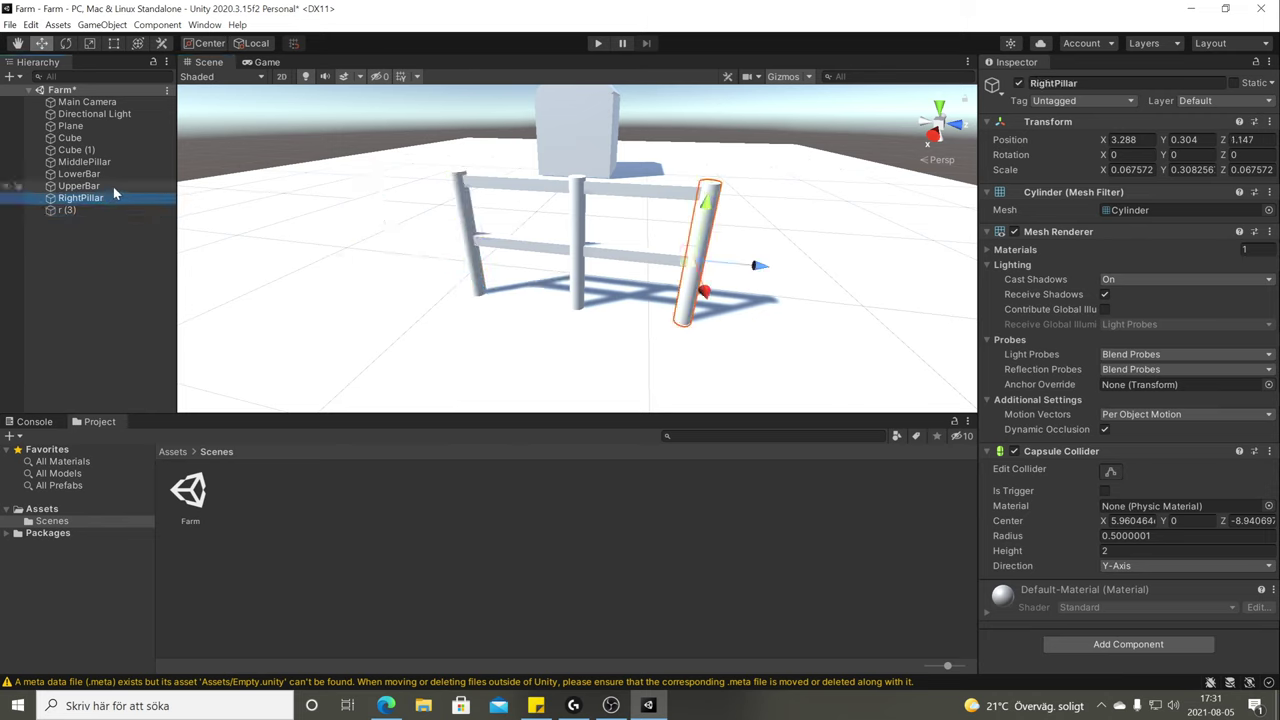
left_click(113, 186)
left_click(112, 175)
left_click(108, 162)
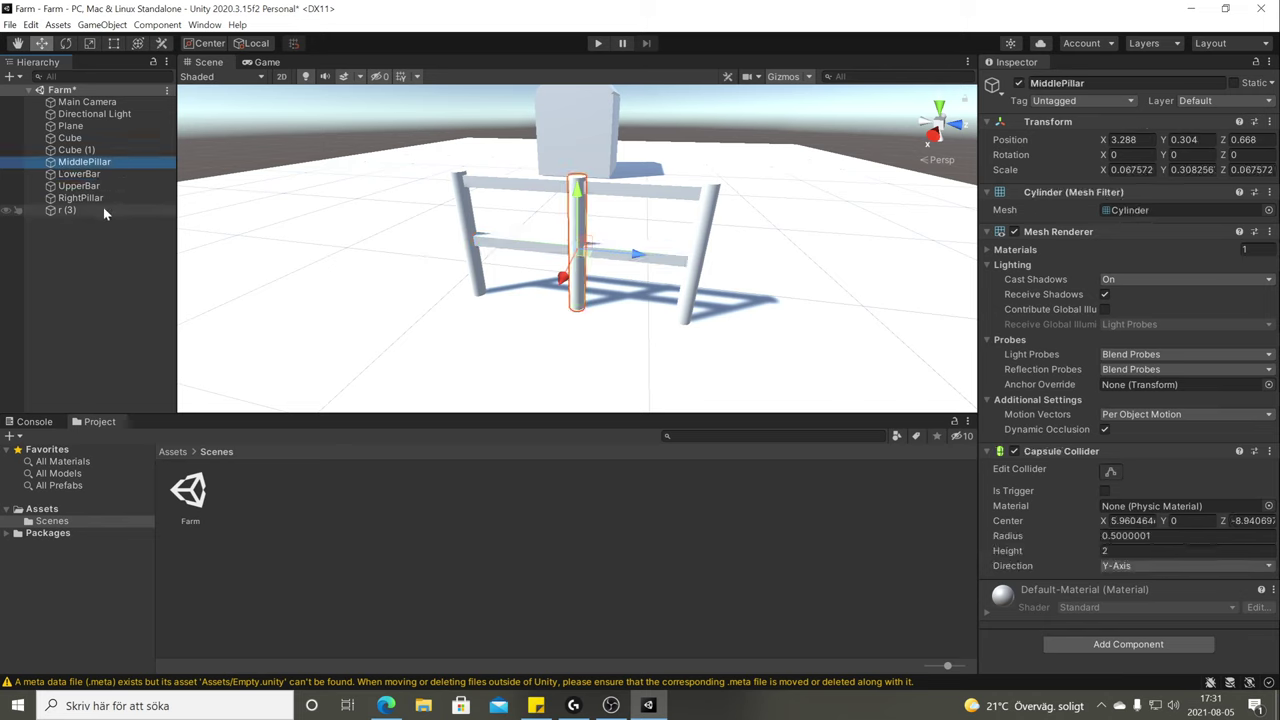
left_click(103, 208)
Rename the remaining end post, r (3), to LeftPillar, reusing the MiddlePillar name as its base.
left_click(96, 164)
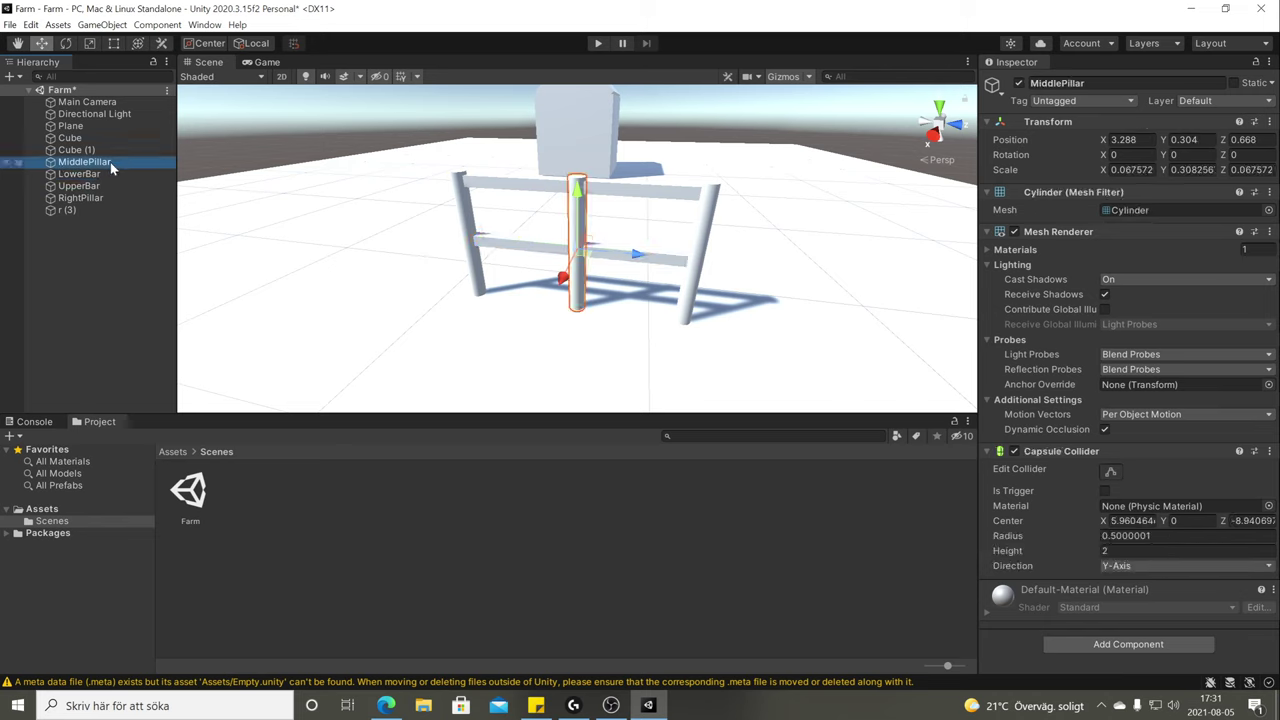
left_click(110, 162)
key("ctrl+c")
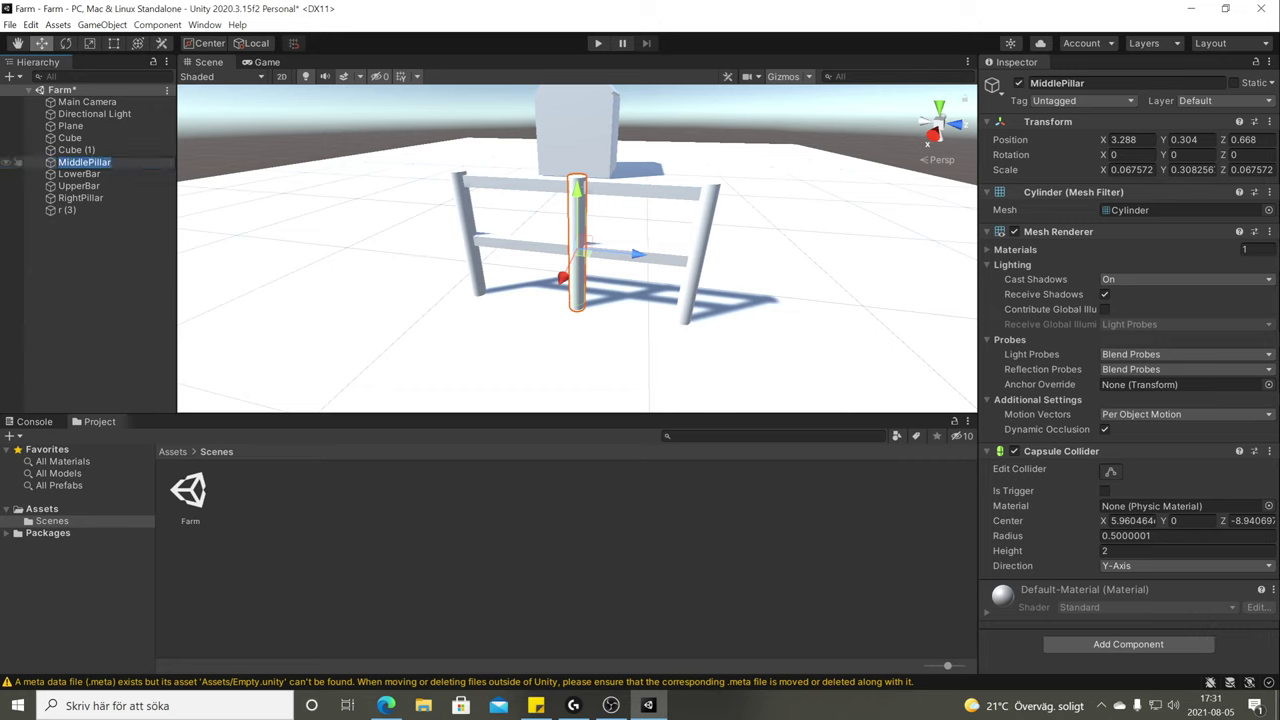
left_click(80, 207)
left_click(83, 208)
key("ctrl+v")
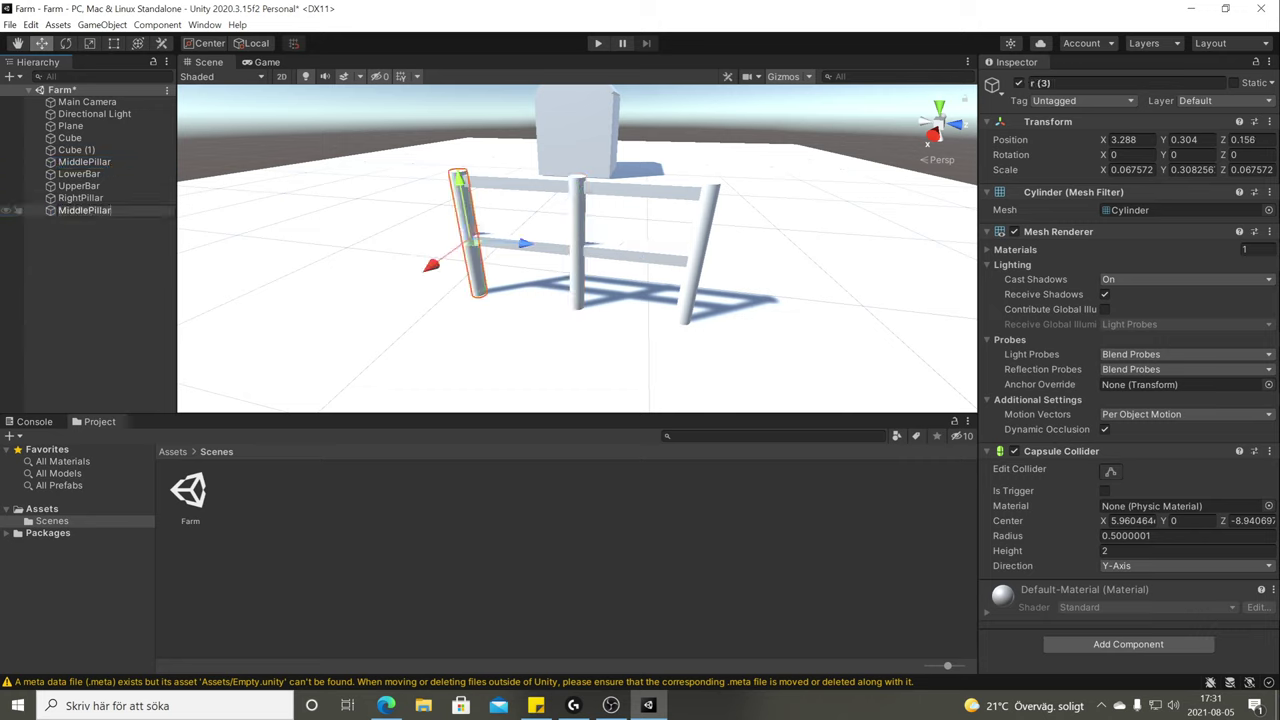
left_click_drag(89, 211, 61, 213)
type("Left")
key("Return")
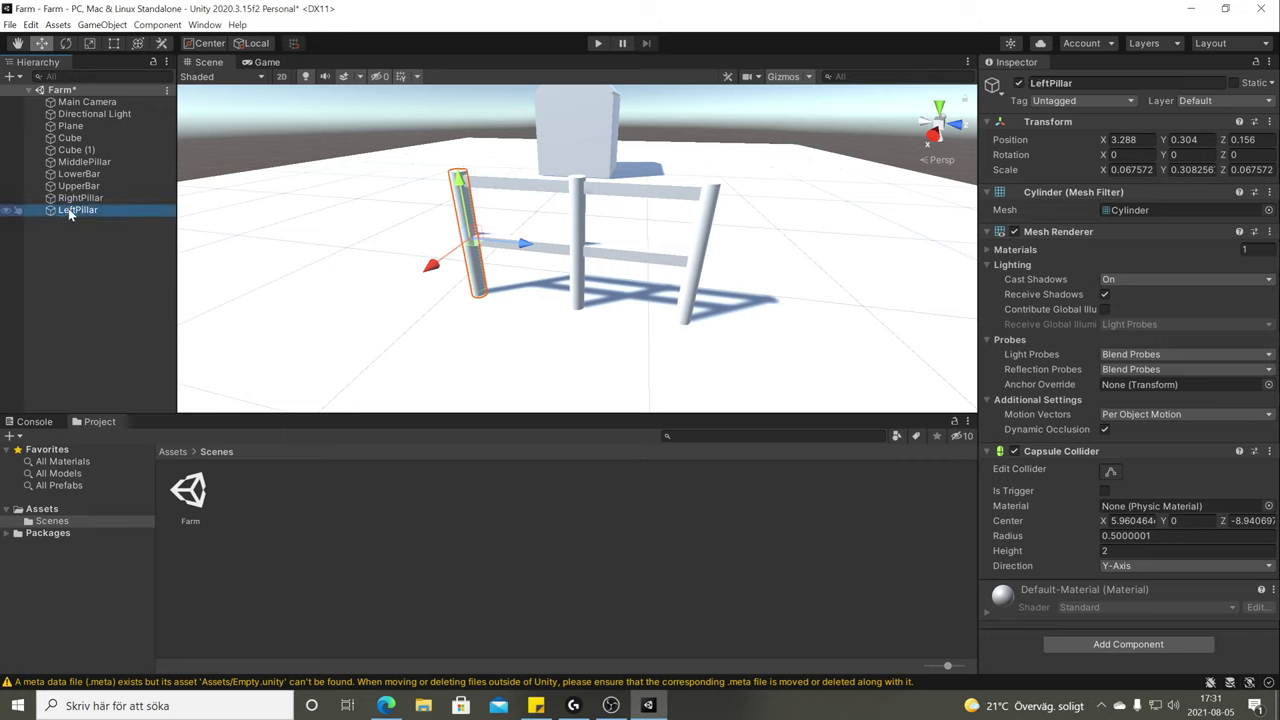
left_click(72, 245)
left_click(81, 211)
left_click(88, 164, "shift")
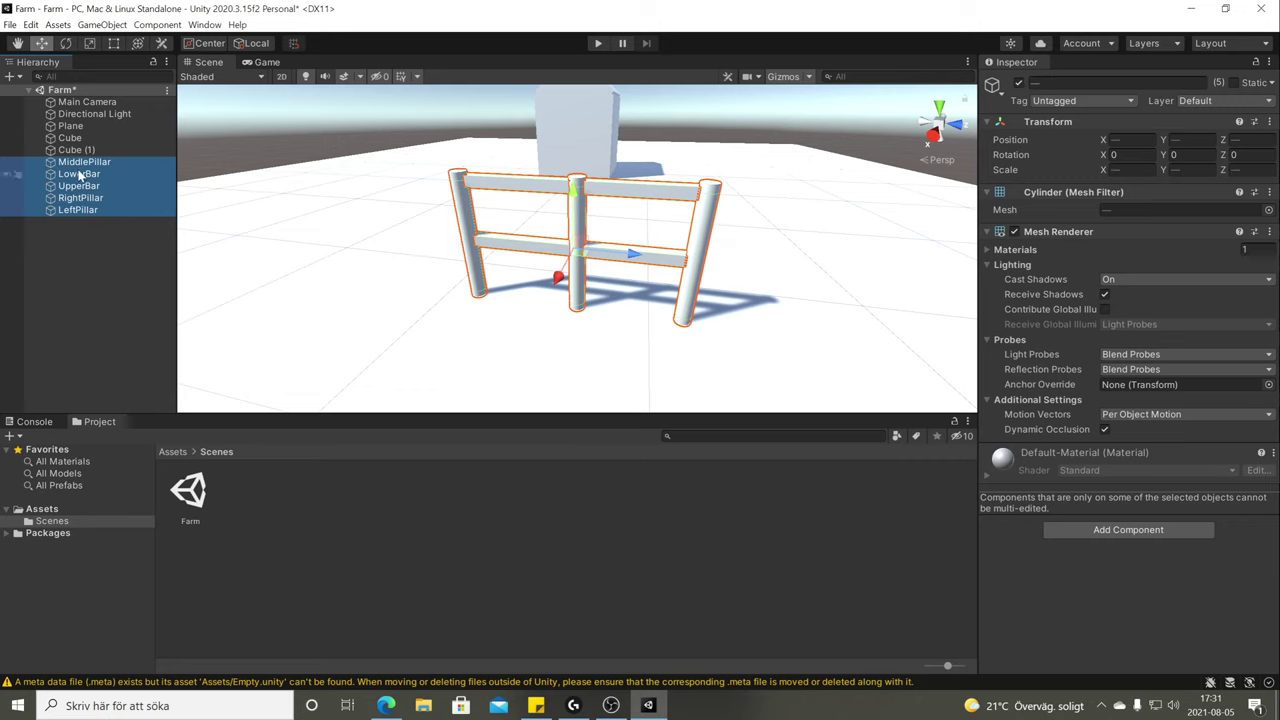
left_click(103, 290)
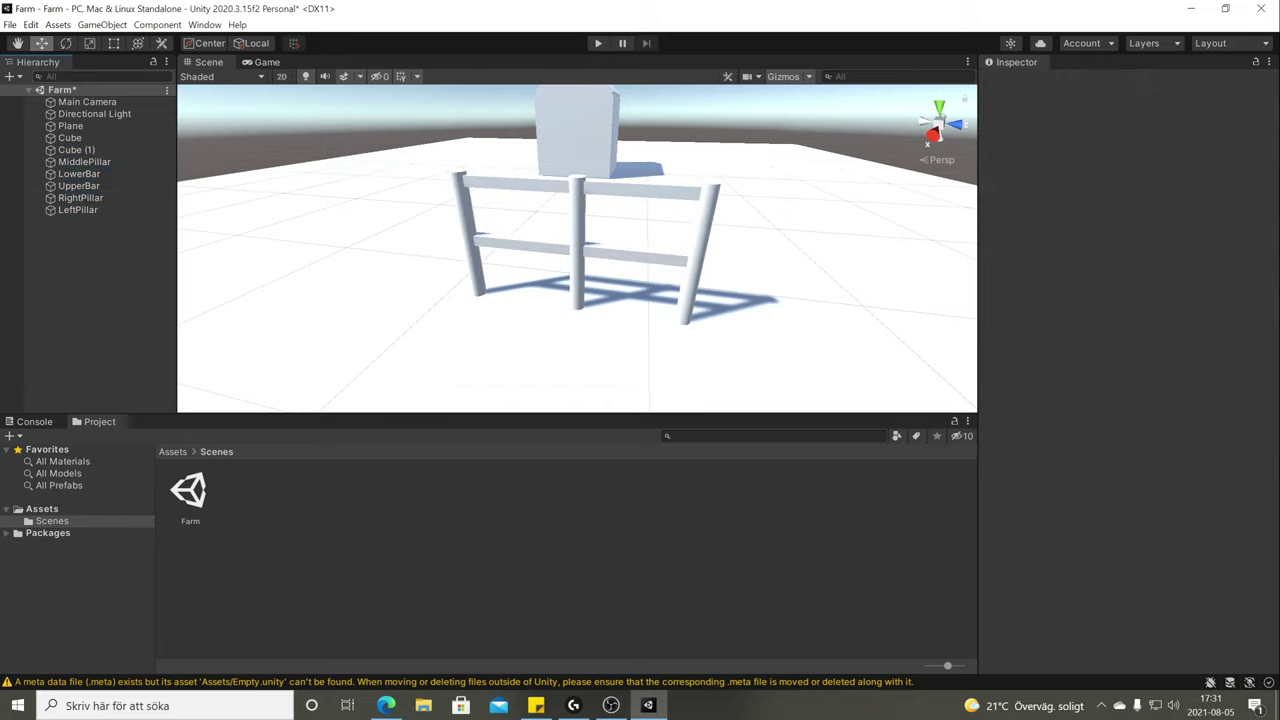
Create an empty GameObject in the scene and name it Fence.
left_click(14, 76)
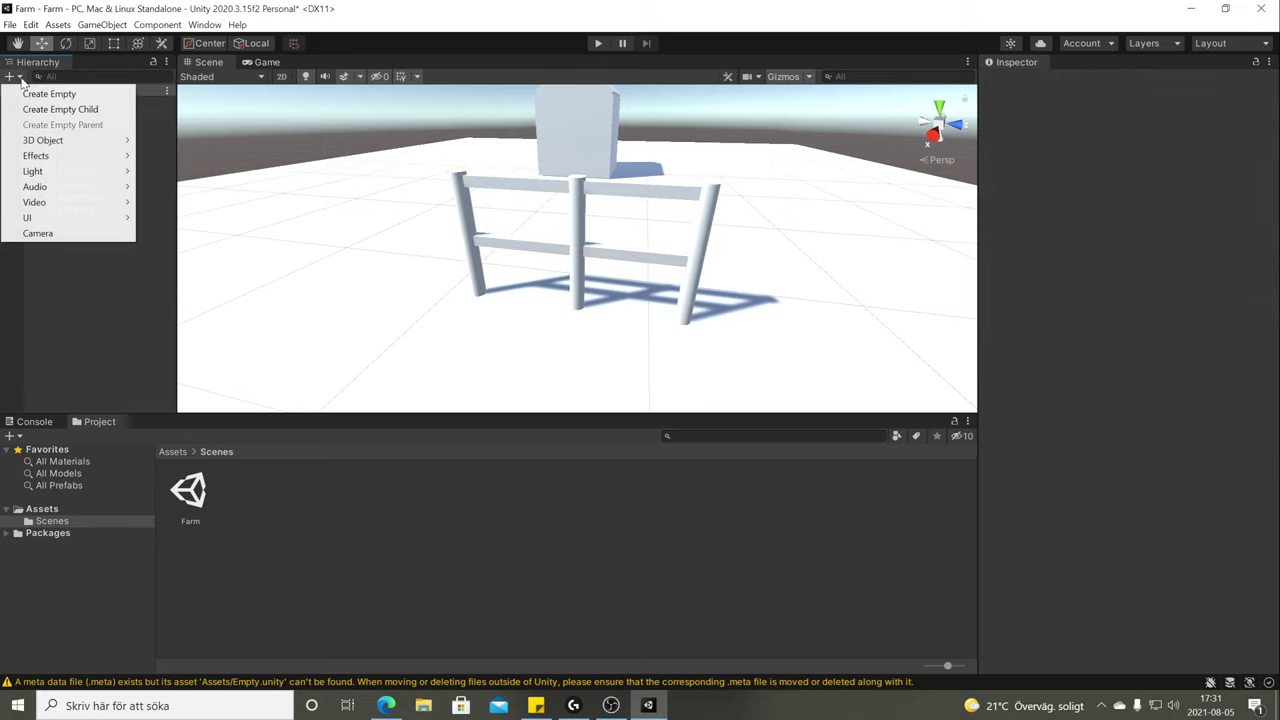
left_click(60, 92)
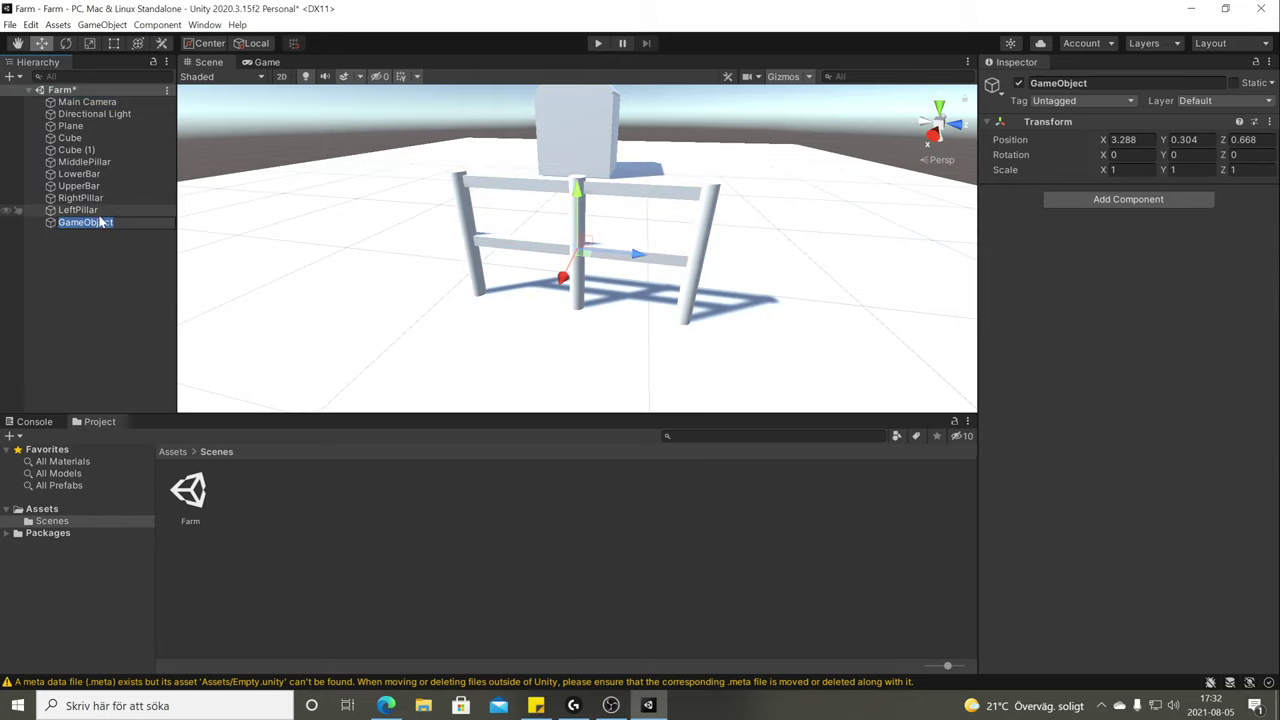
type("Fence")
key("Return")
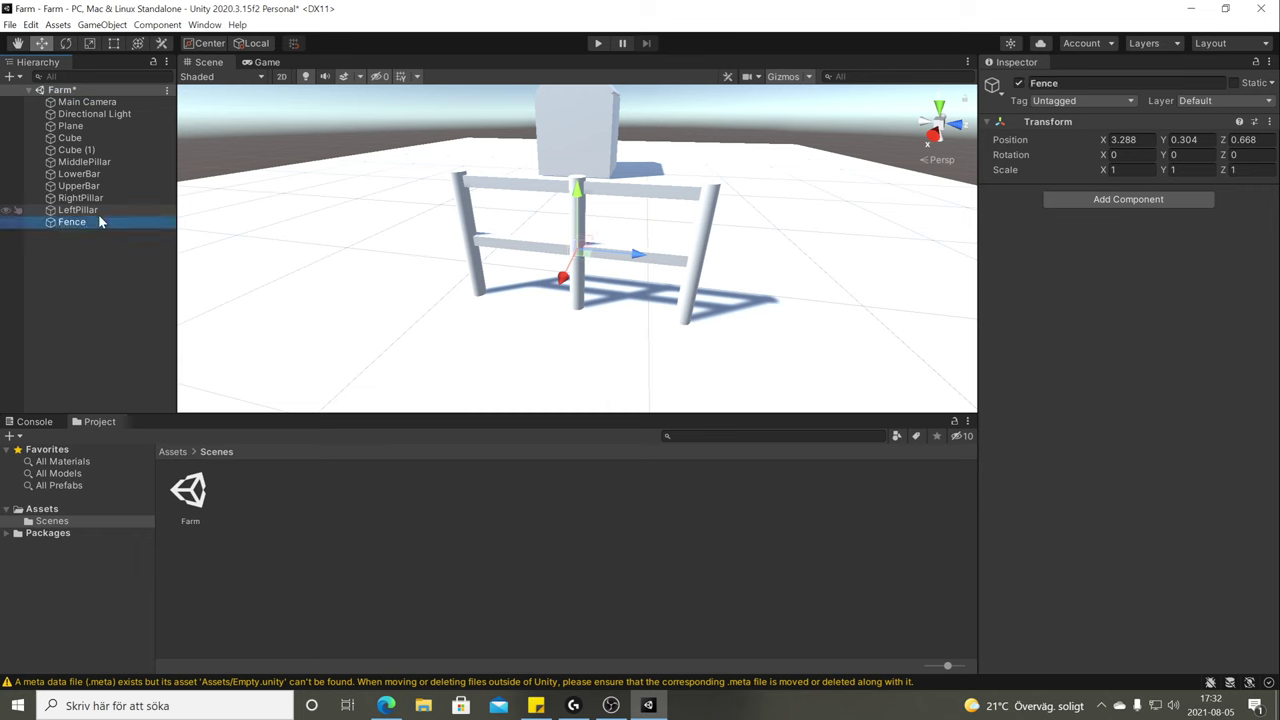
Make all five fence parts, MiddlePillar through LeftPillar, children of the Fence object.
left_click(98, 214)
left_click(65, 164, "shift")
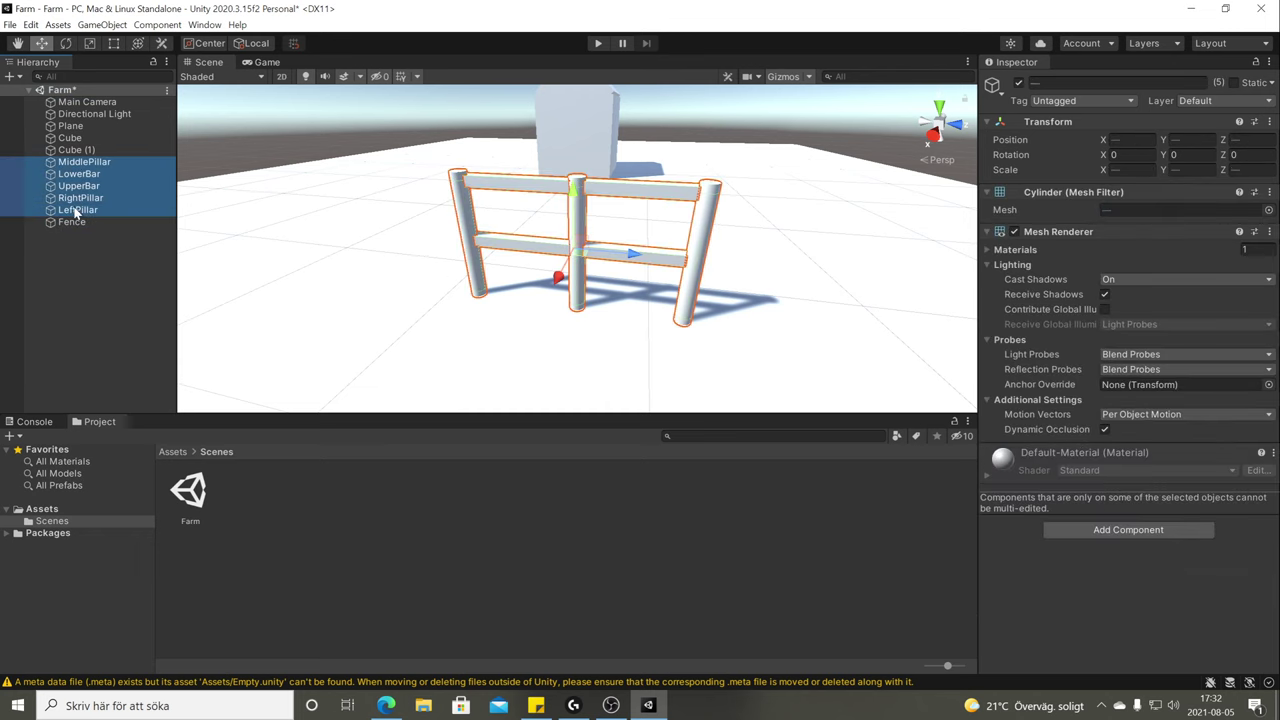
left_click_drag(71, 220, 71, 226)
left_click(350, 130)
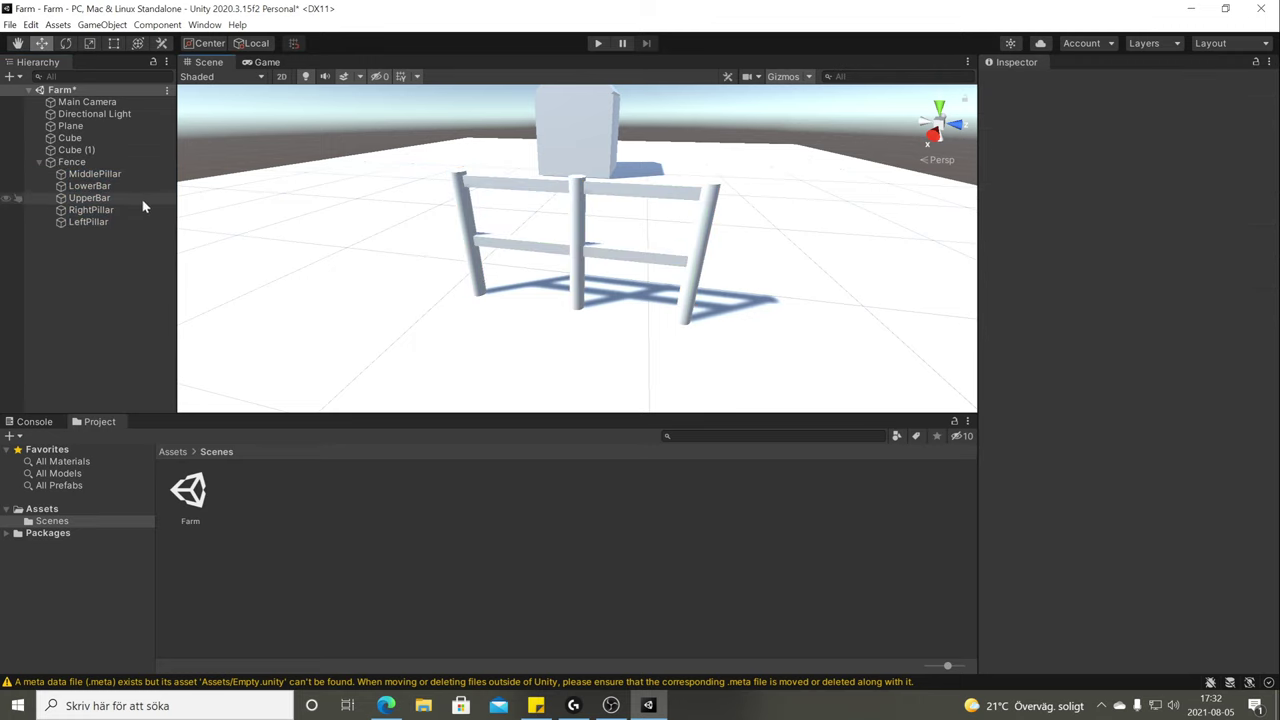
Select the Fence parent object and view the whole fence together with the house and ground plane.
left_click(80, 163)
scroll(752, 201, "down", 2)
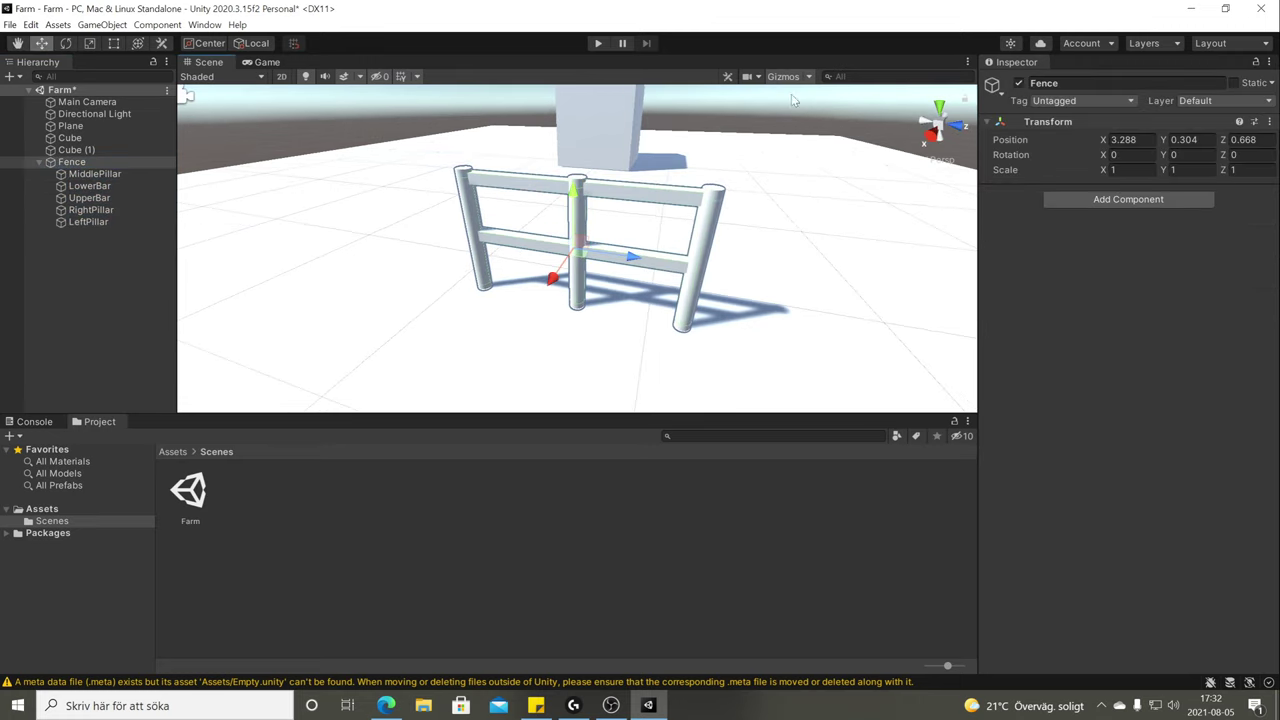
left_click(796, 105)
scroll(796, 105, "down", 5)
left_click(81, 165)
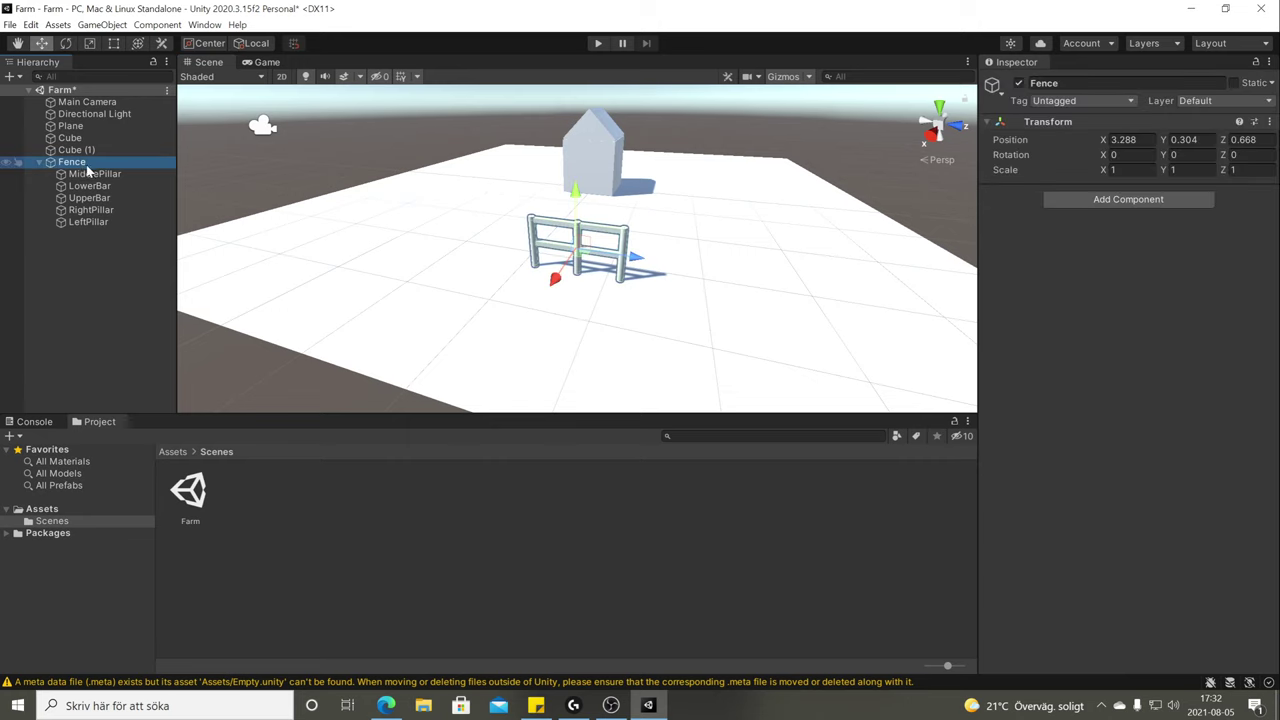
Duplicate the Fence group twice, setting the copies end to end beside the original to extend the fence.
key("f")
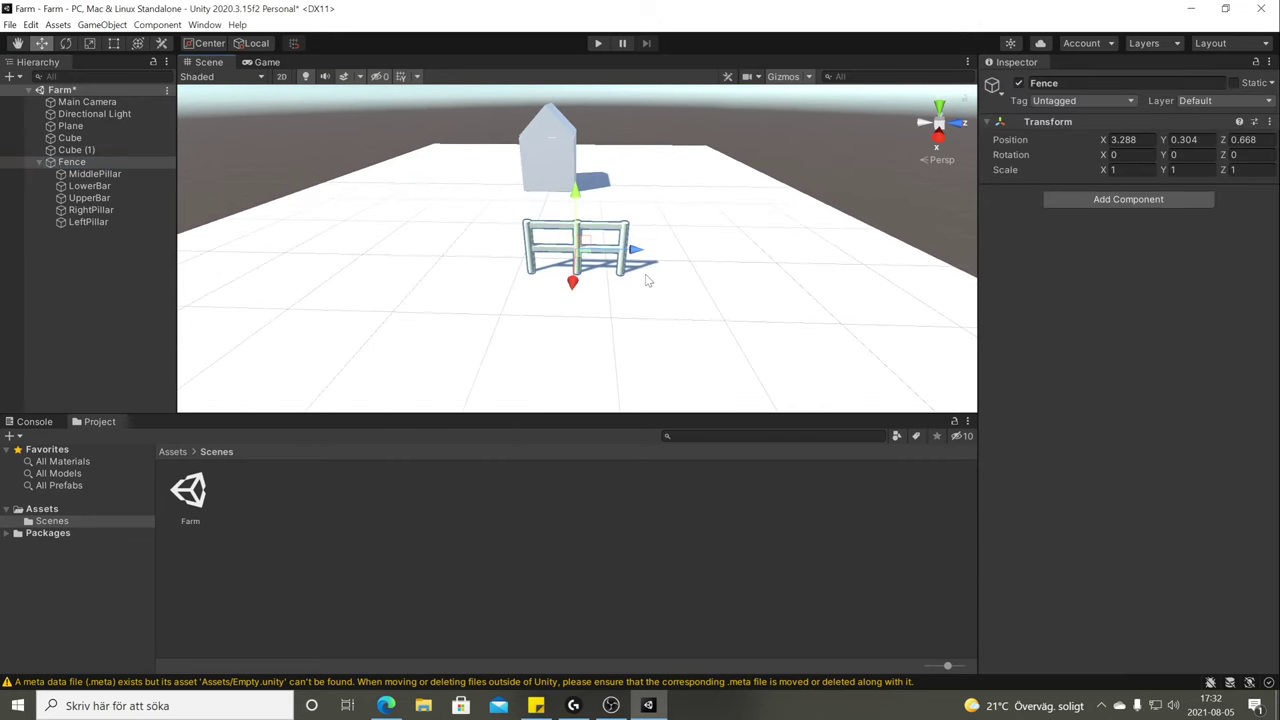
key("ctrl+d")
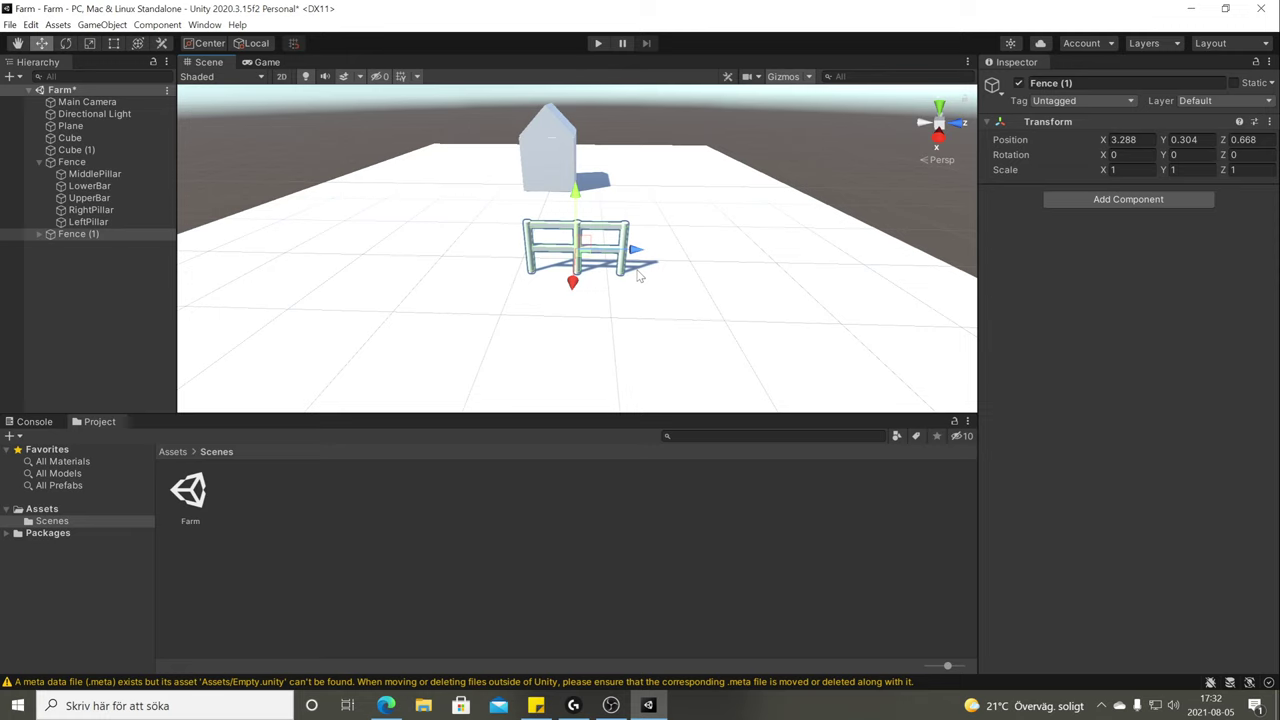
left_click_drag(636, 264, 449, 248)
key("ctrl+d")
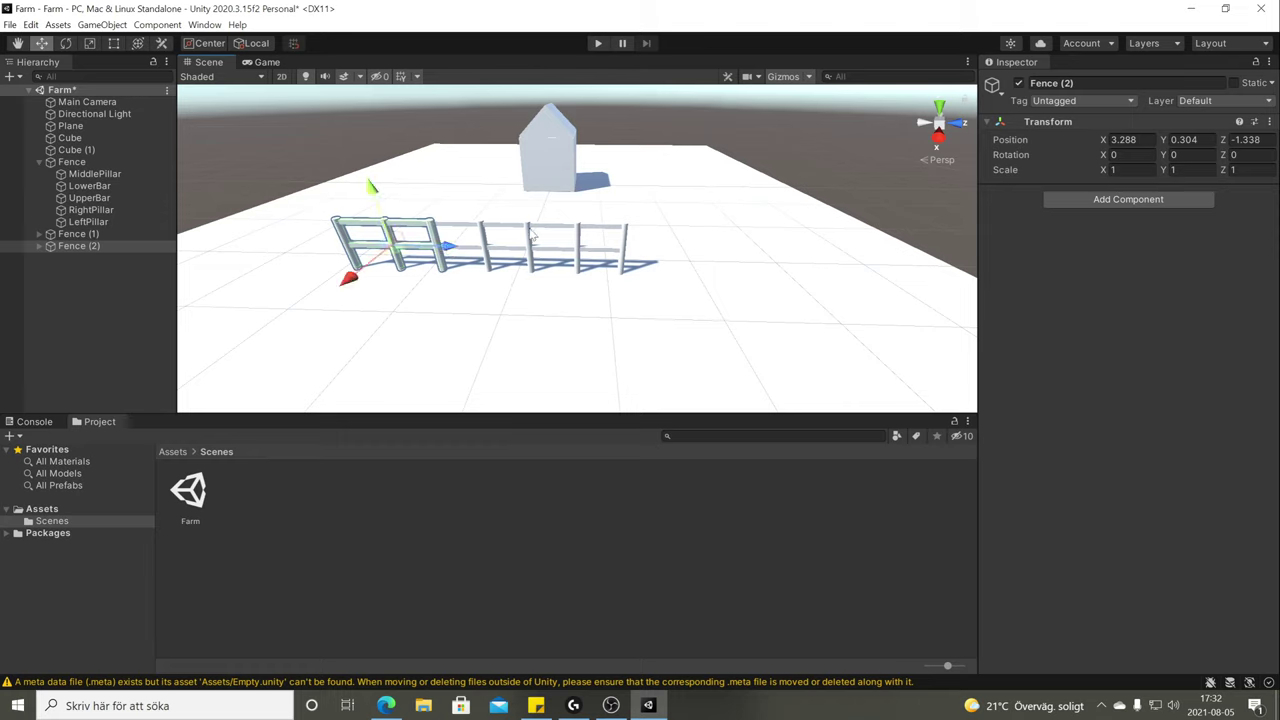
Undo the Fence duplicates and their moves, leaving only the original Fence group.
key("ctrl+z")
key("ctrl+z")
key("ctrl+z")
key("ctrl+z")
key("ctrl+z")
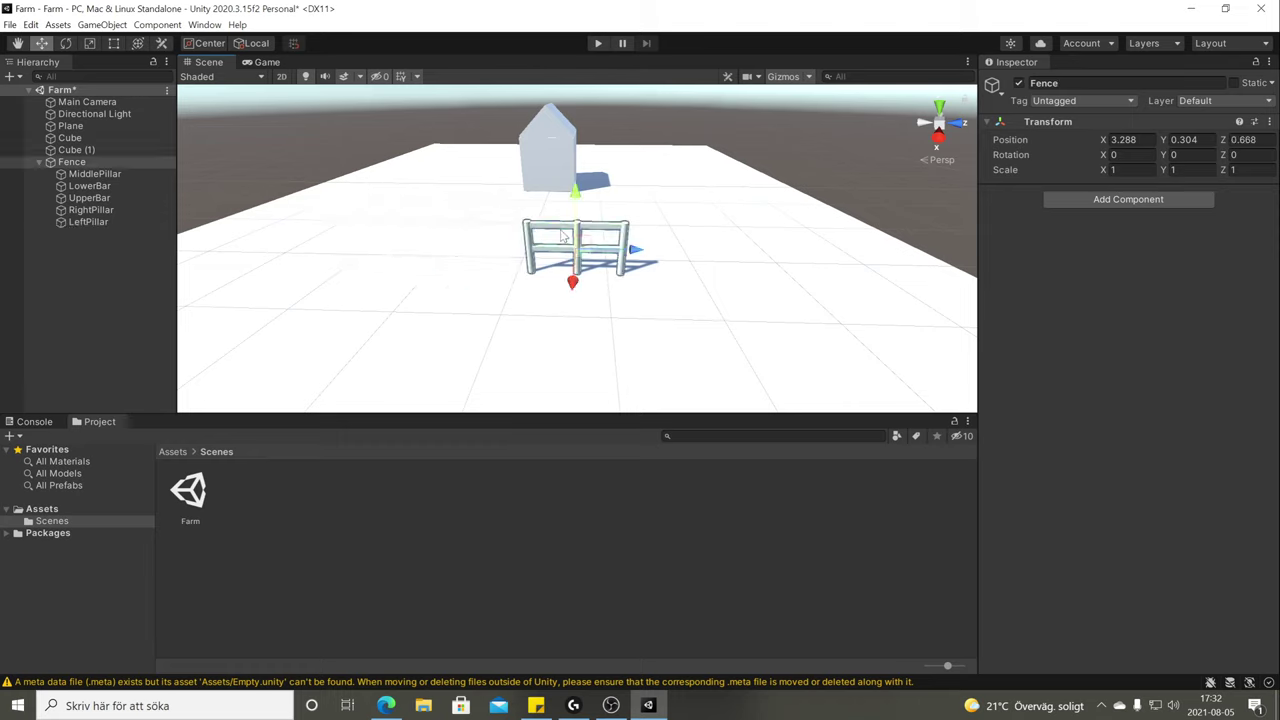
Save the Fence object as a prefab in the Scenes folder and delete the original Fence from the scene.
left_click(80, 162)
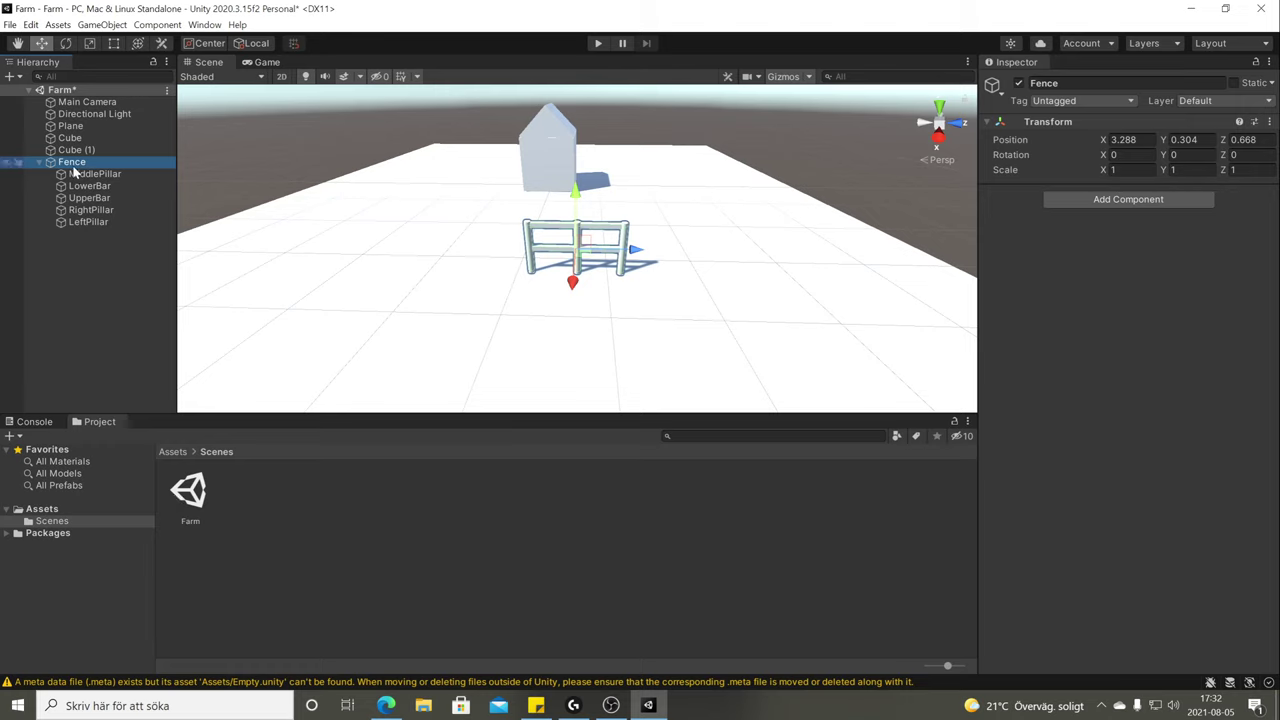
left_click_drag(74, 166, 326, 538)
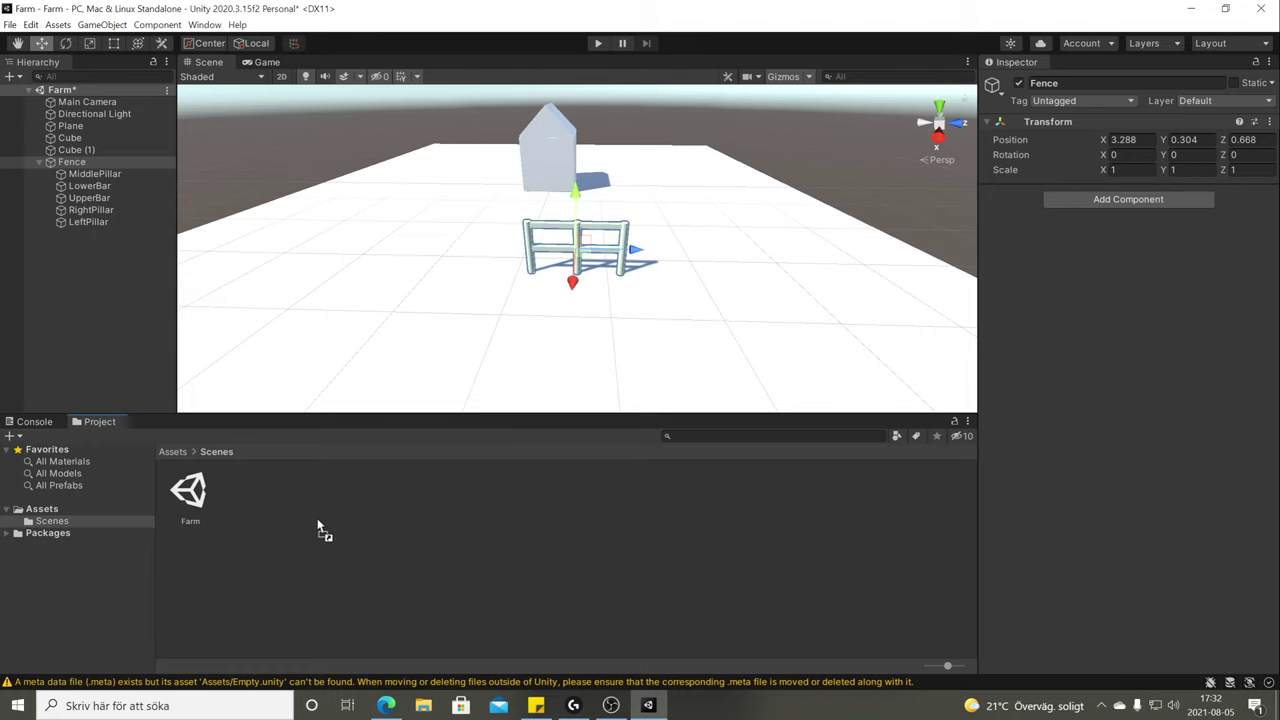
left_click(379, 482)
left_click(251, 485)
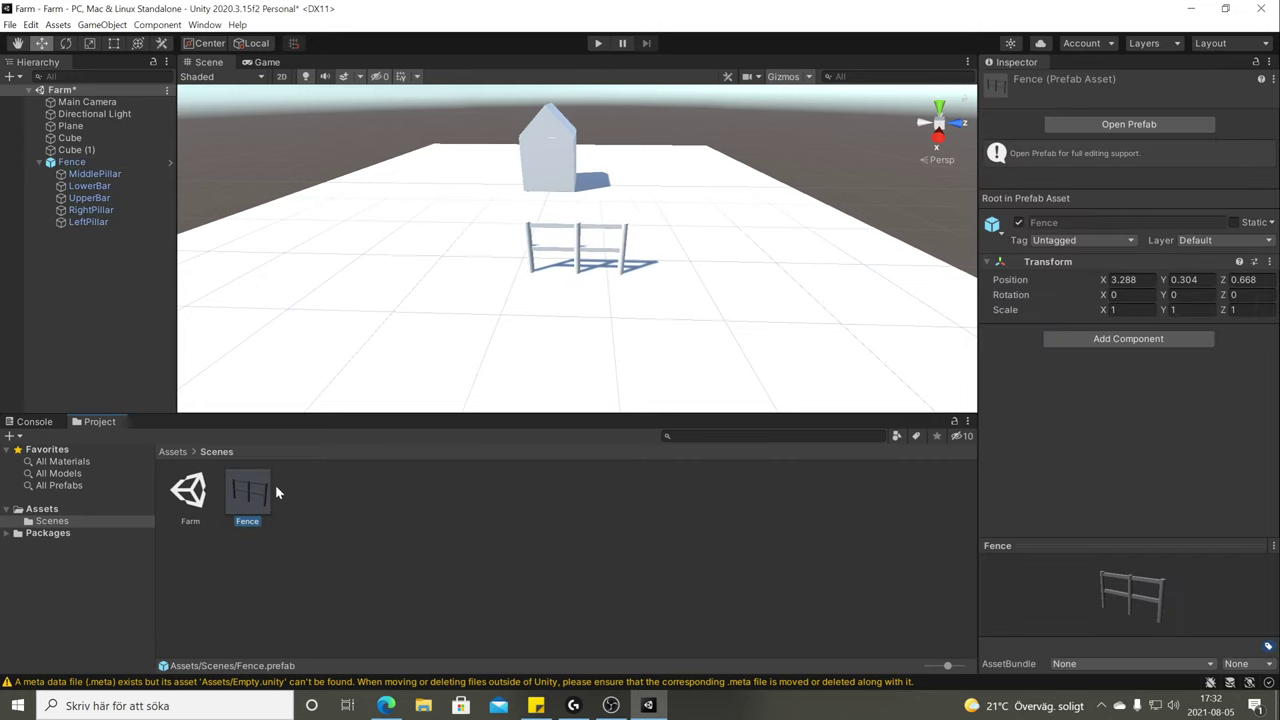
left_click(98, 163)
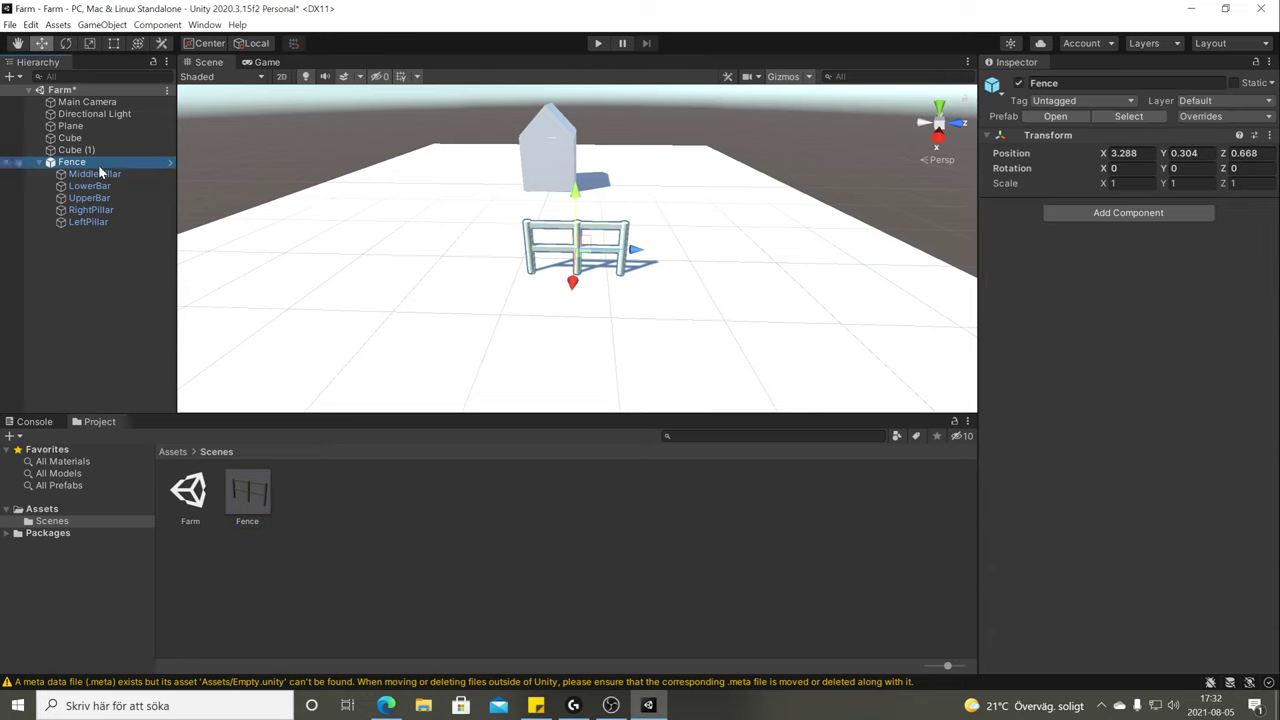
key("Delete")
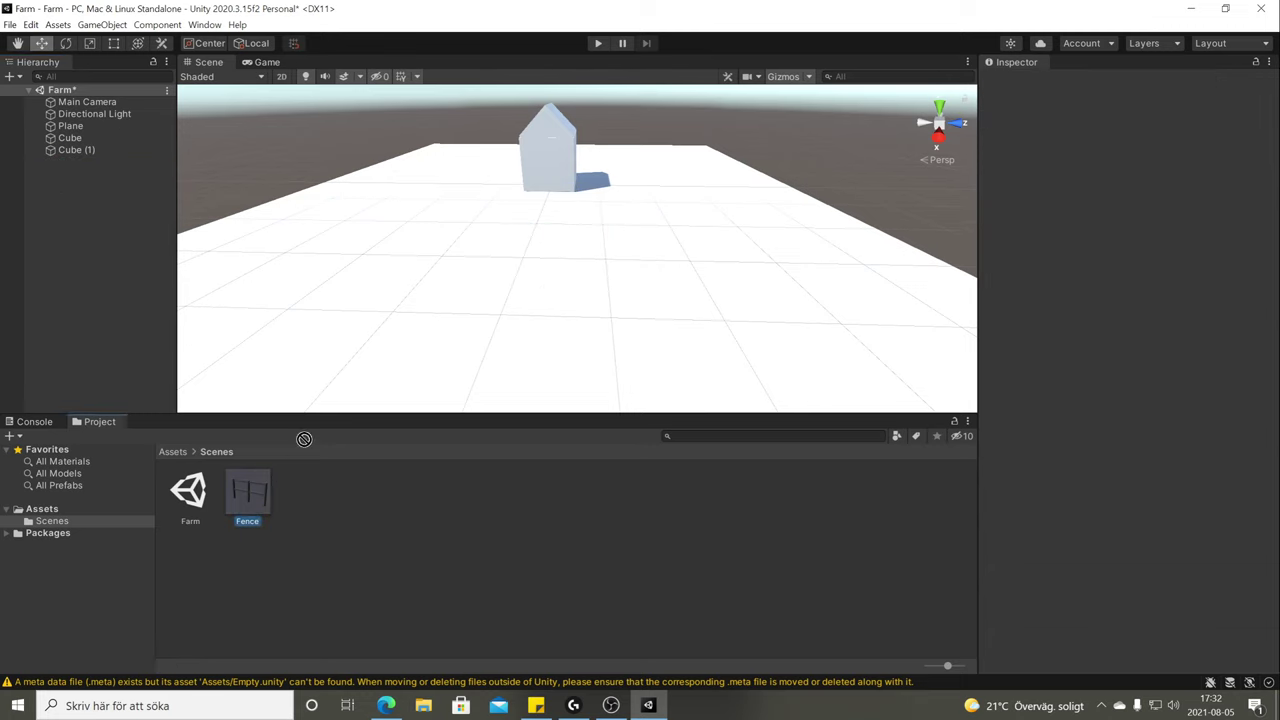
Place three instances of the Fence prefab end to end in a straight row on the ground plane.
left_click_drag(304, 438, 474, 297)
left_click_drag(260, 494, 670, 298)
left_click_drag(795, 216, 620, 290)
Turn the fourth fence section, Fence (3), to about -46.8 degrees around Y and join it to the end of the row.
left_click_drag(655, 204, 730, 255, "alt")
left_click_drag(699, 338, 712, 392)
key("w")
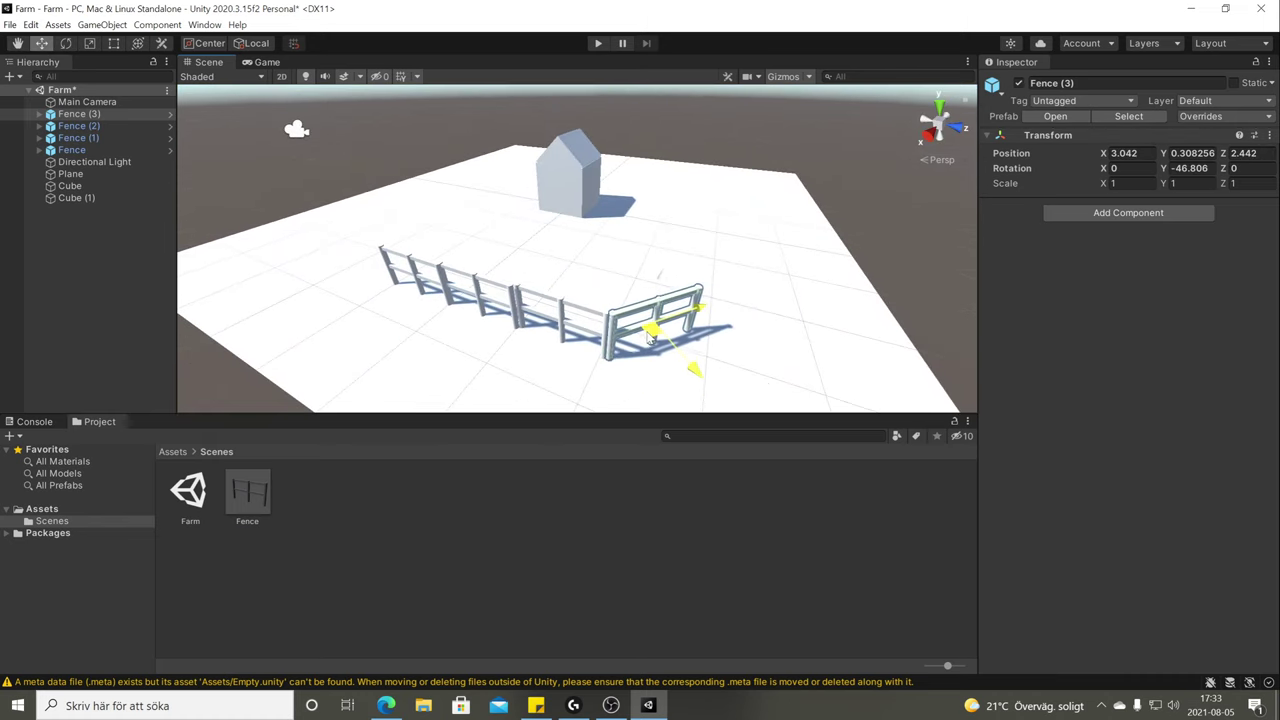
Add a fifth Fence prefab instance, rotate it to -90 degrees around Y and join it to the angled section.
left_click_drag(783, 312, 646, 355, "alt")
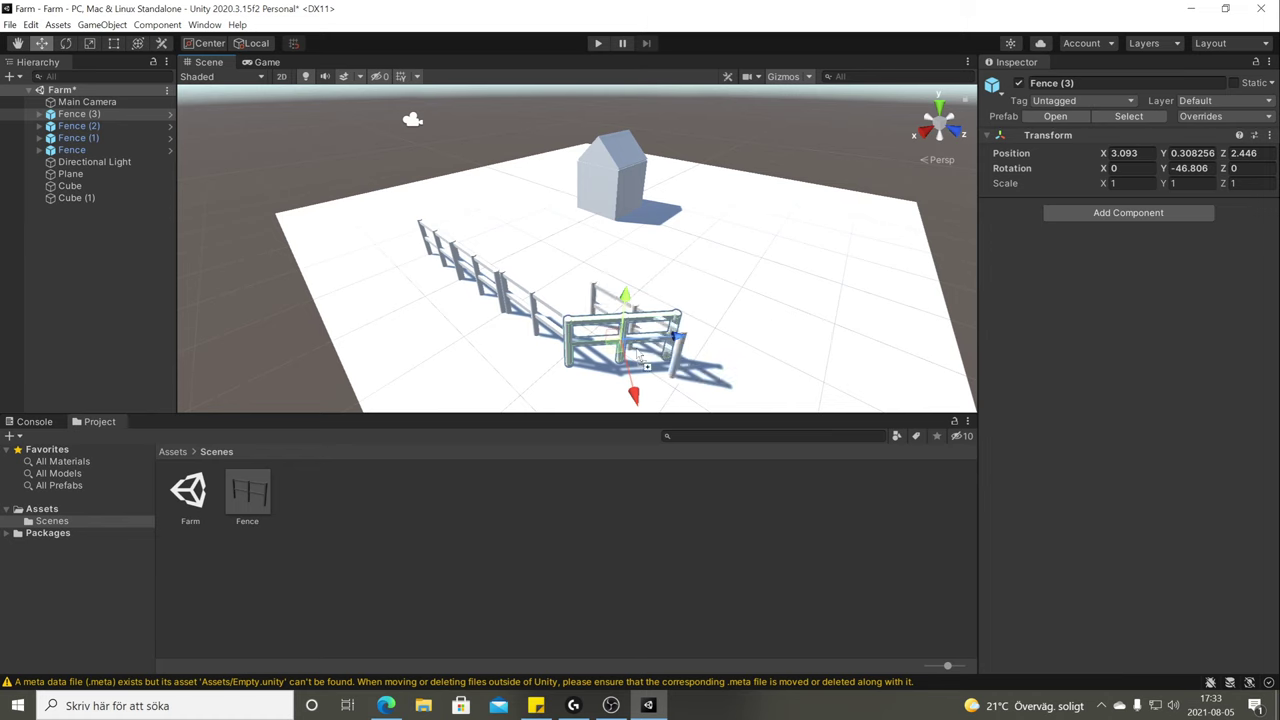
left_click_drag(247, 490, 735, 330)
key("e")
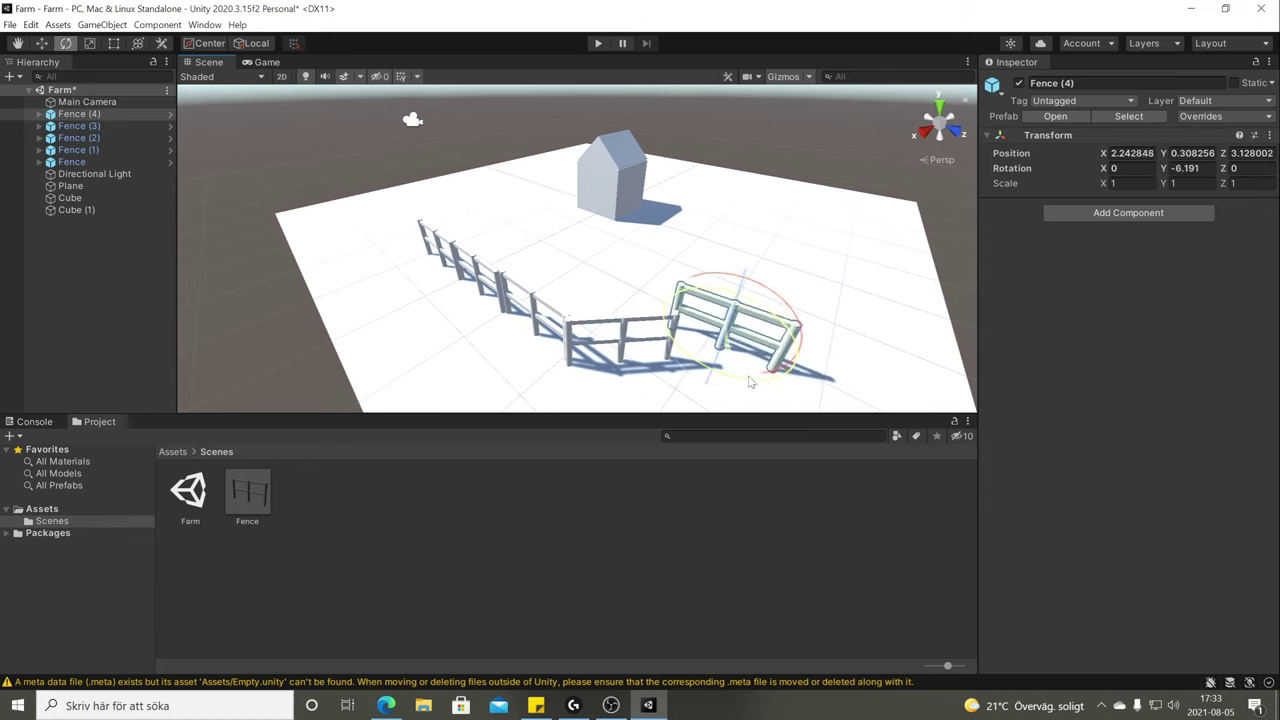
left_click_drag(750, 381, 920, 359)
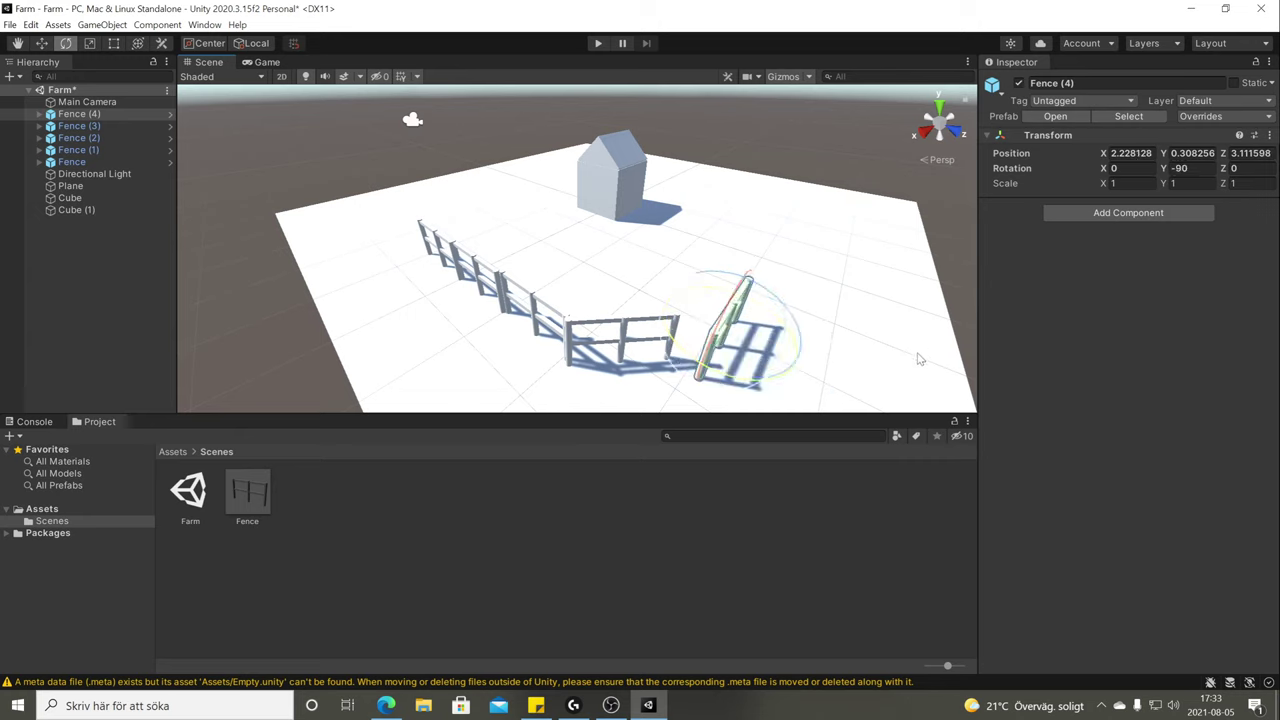
key("w")
left_click_drag(733, 345, 705, 315)
left_click(860, 247)
Save the Farm scene with the new fence line.
left_click_drag(860, 247, 586, 225, "alt")
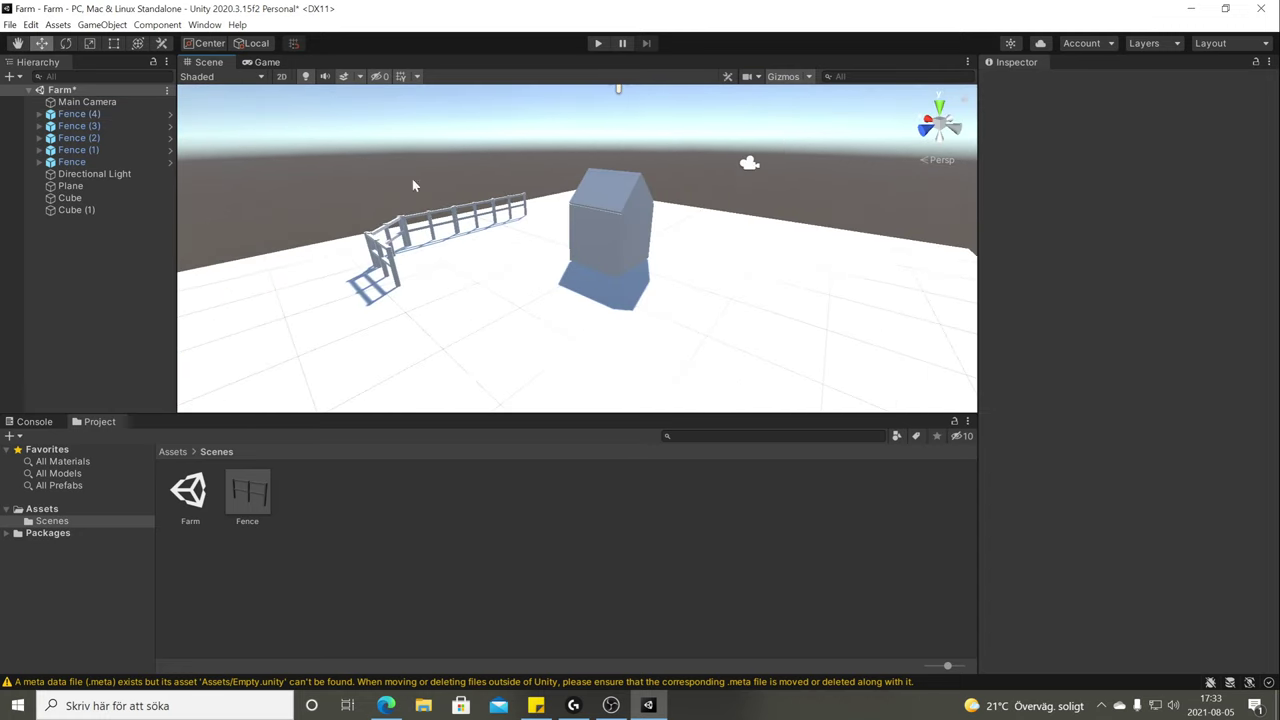
left_click(9, 24)
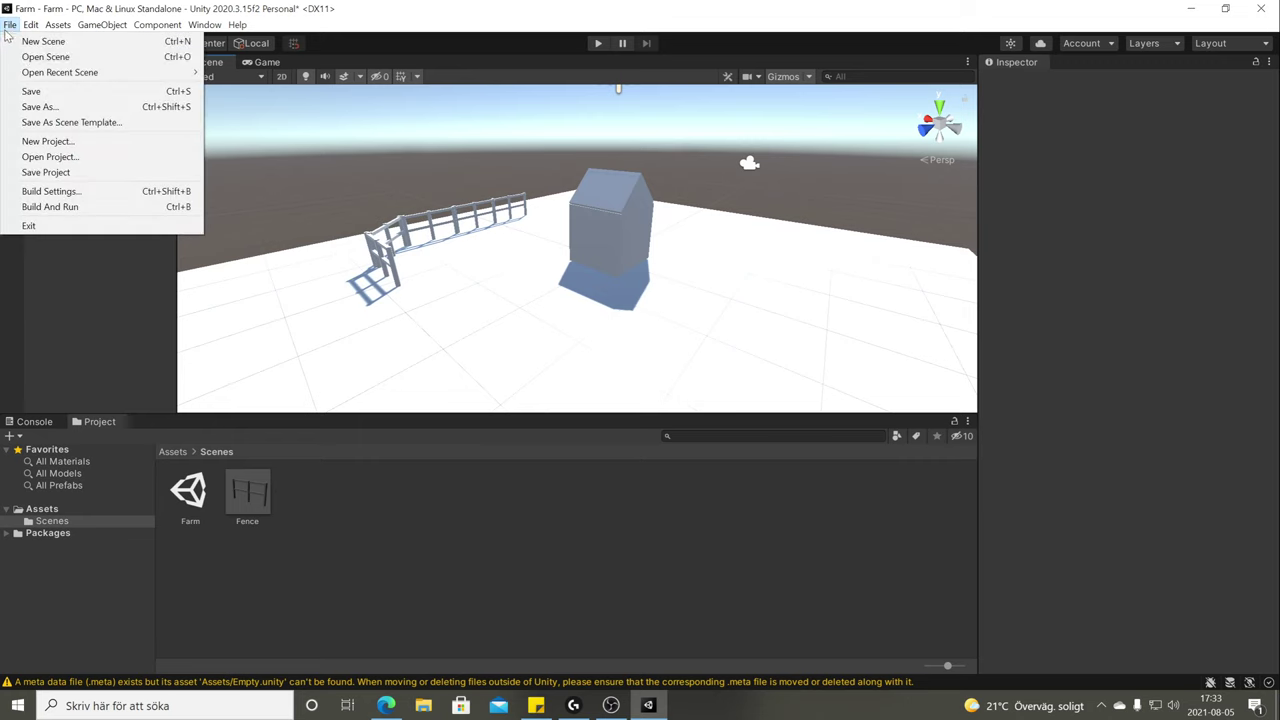
left_click(62, 93)
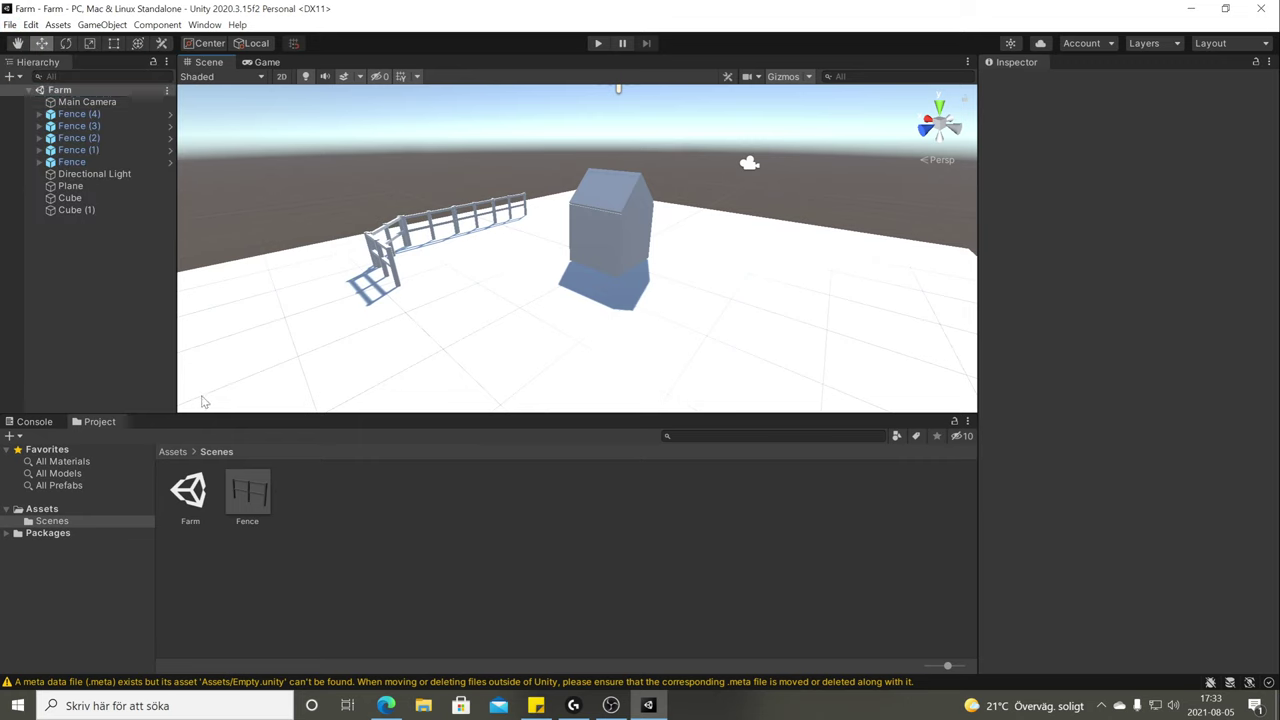
Delete every object in the Farm scene, from Main Camera through Cube (1).
left_click(80, 102)
left_click(91, 210, "shift")
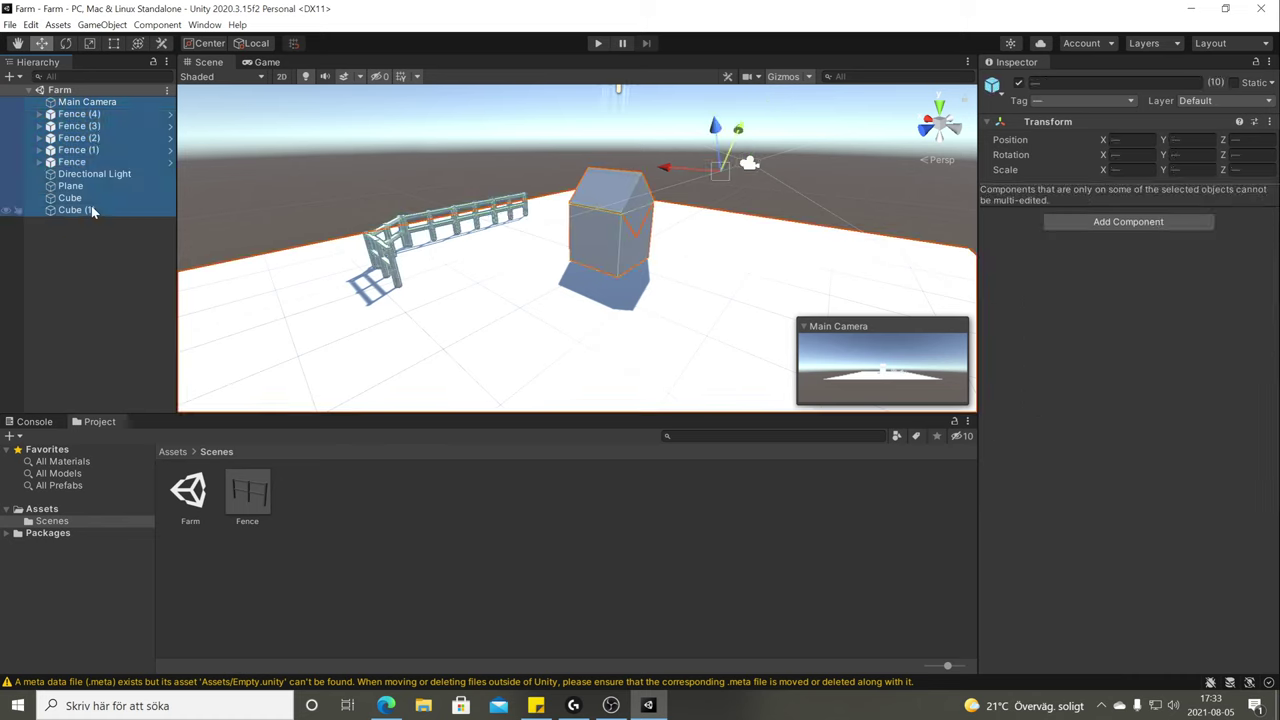
key("Delete")
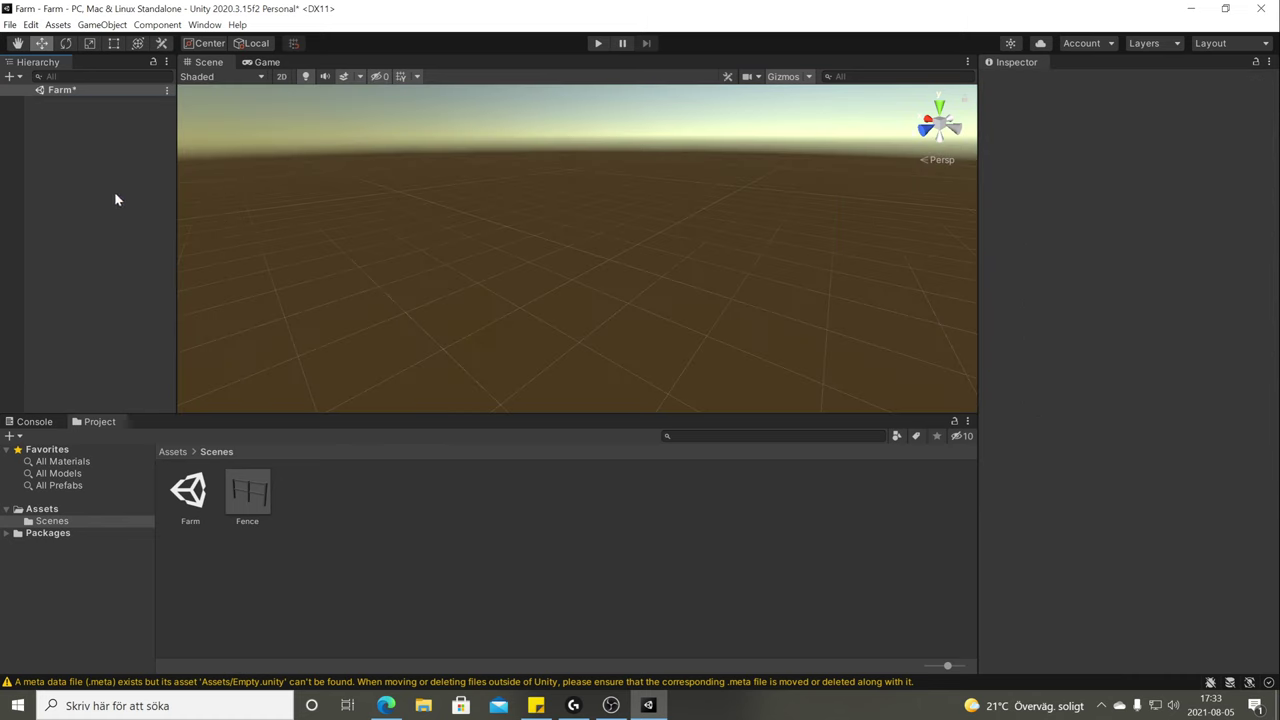
Reopen the Farm scene from the Scenes folder, discarding the unsaved changes.
double_click(193, 495)
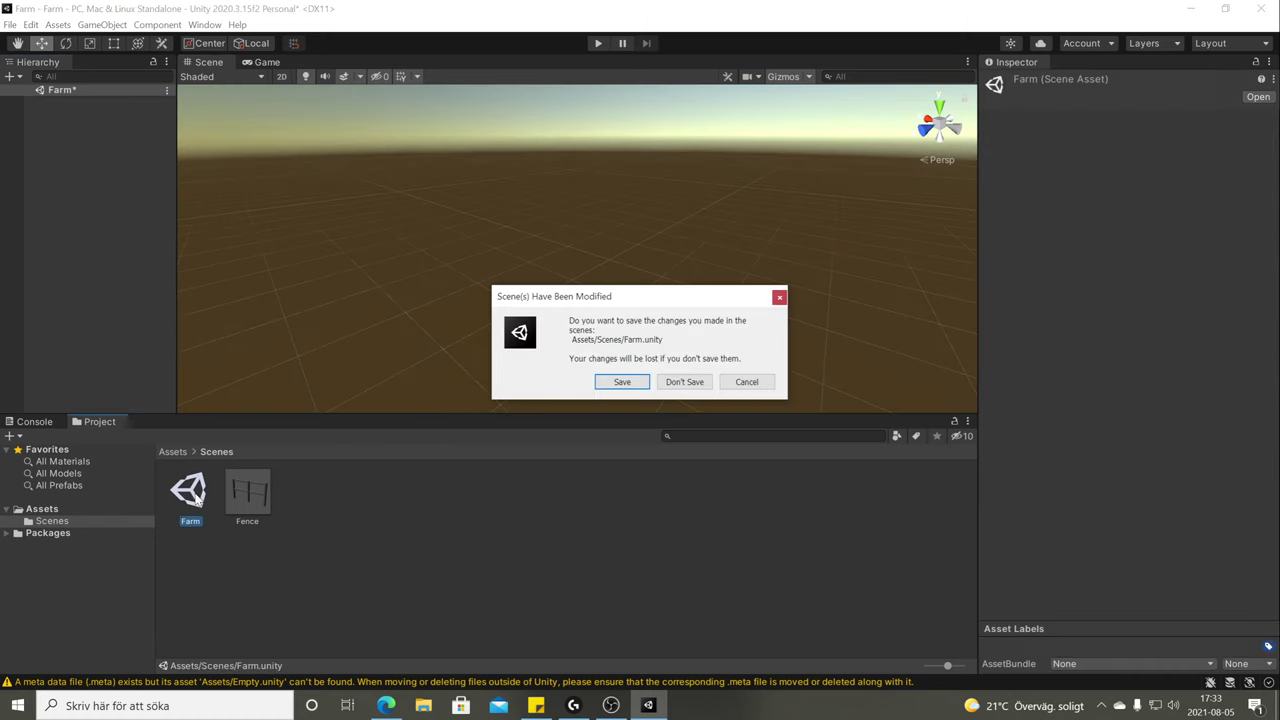
left_click(671, 380)
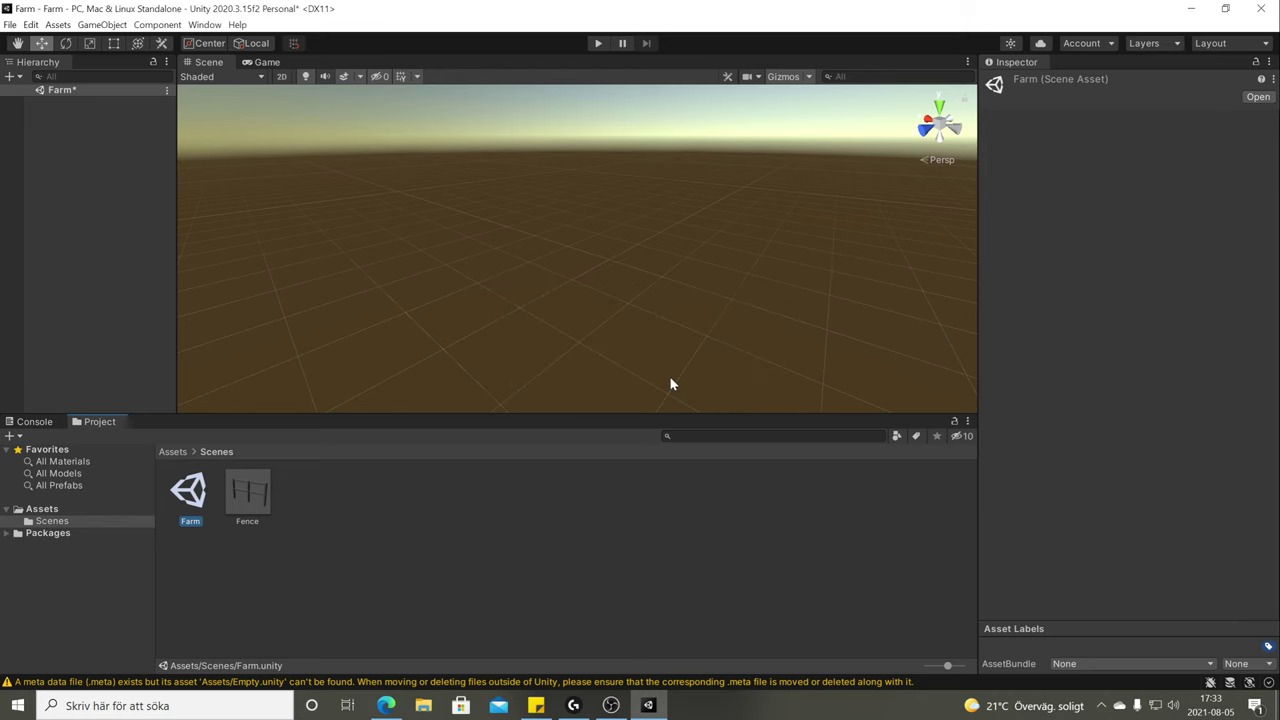
left_click(784, 199)
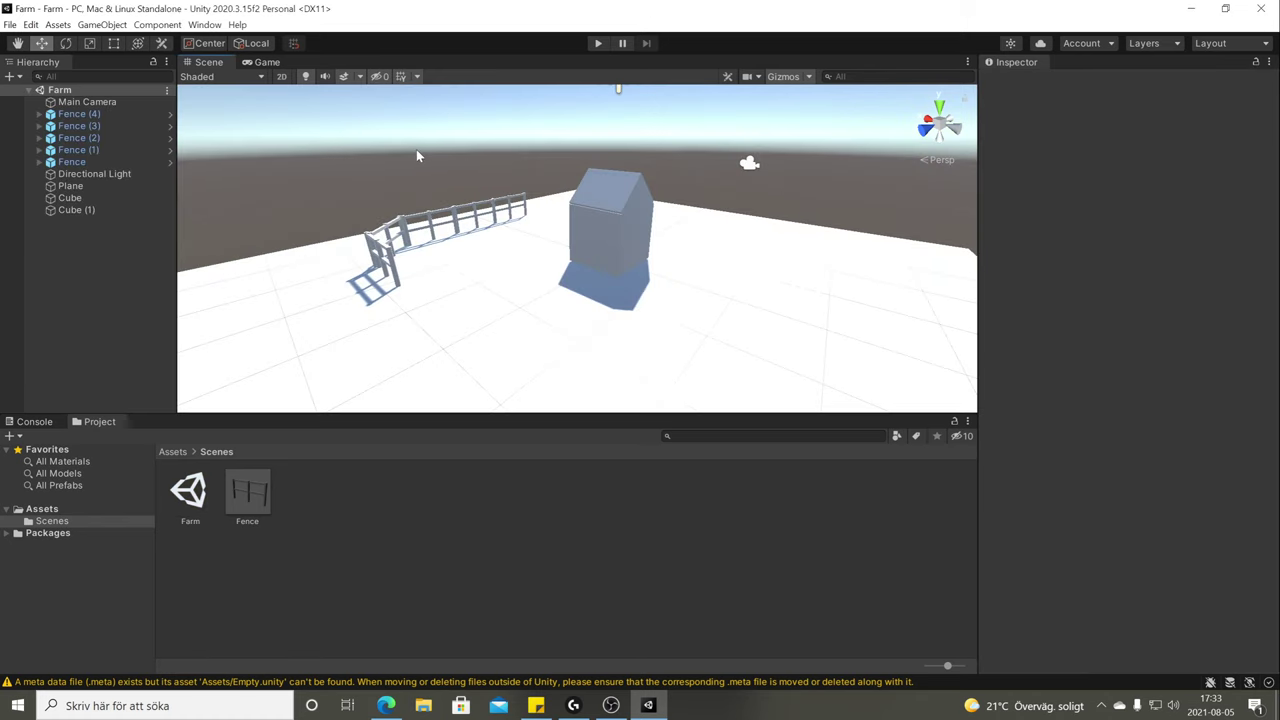
Examine the house and its roof cube up close from several angles.
left_click_drag(562, 165, 771, 366, "alt")
left_click(635, 212)
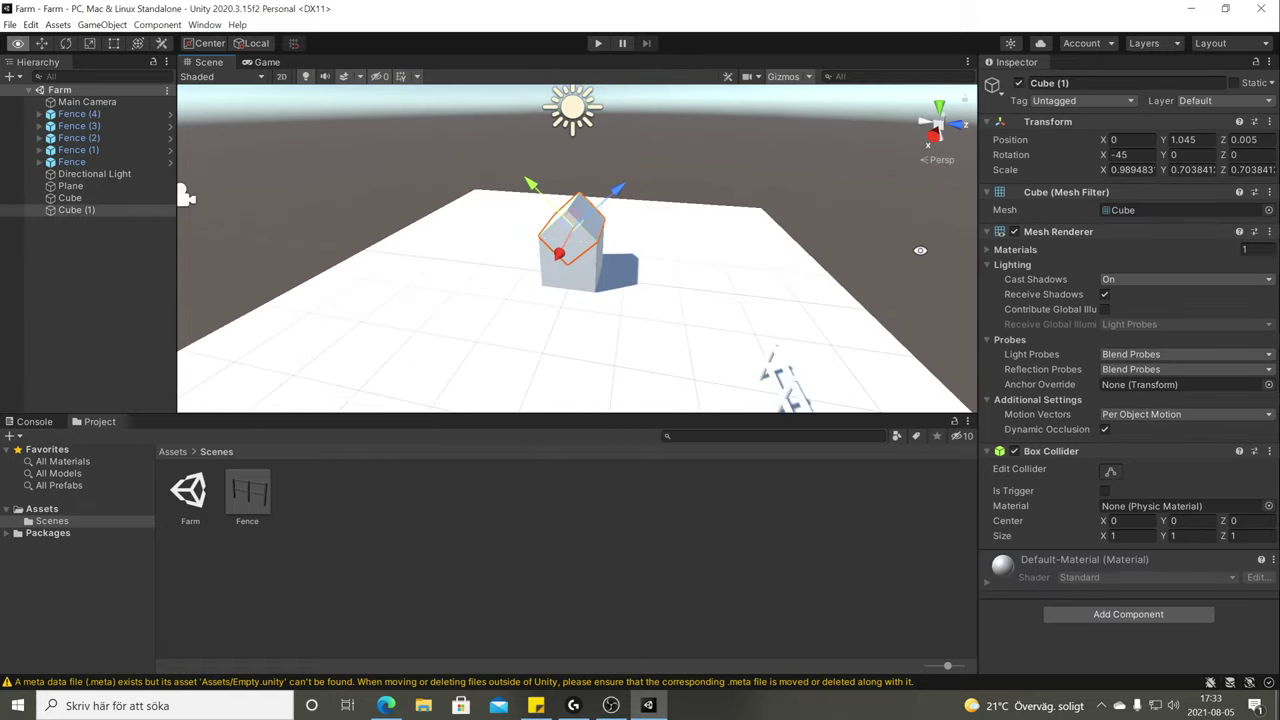
right_click_drag(771, 366, 651, 251, "alt")
left_click_drag(651, 251, 569, 266, "alt")
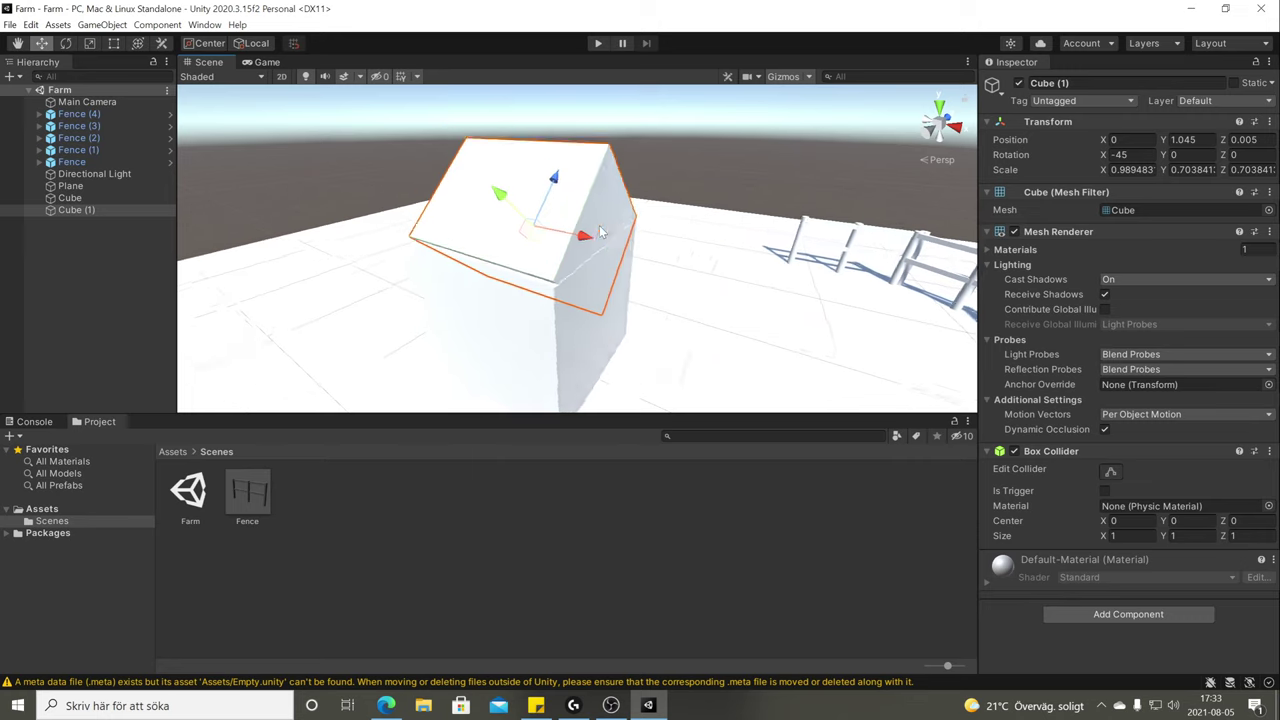
right_click_drag(569, 266, 537, 312, "alt")
left_click(580, 271)
key("f")
Select the Fence section at the far end of the row and scale it uniformly to about 2.08.
left_click(505, 340)
key("f")
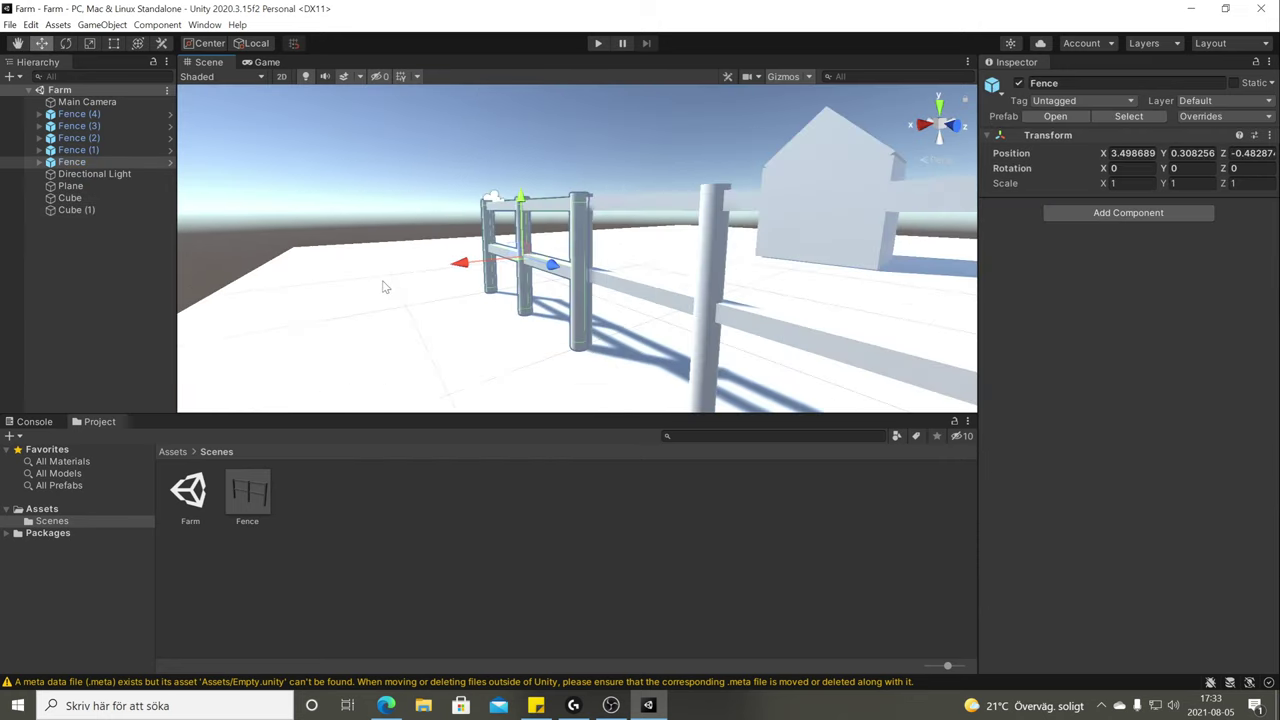
left_click_drag(505, 340, 560, 300, "alt")
right_click_drag(560, 300, 521, 86, "alt")
key("r")
left_click_drag(579, 251, 686, 320)
key("w")
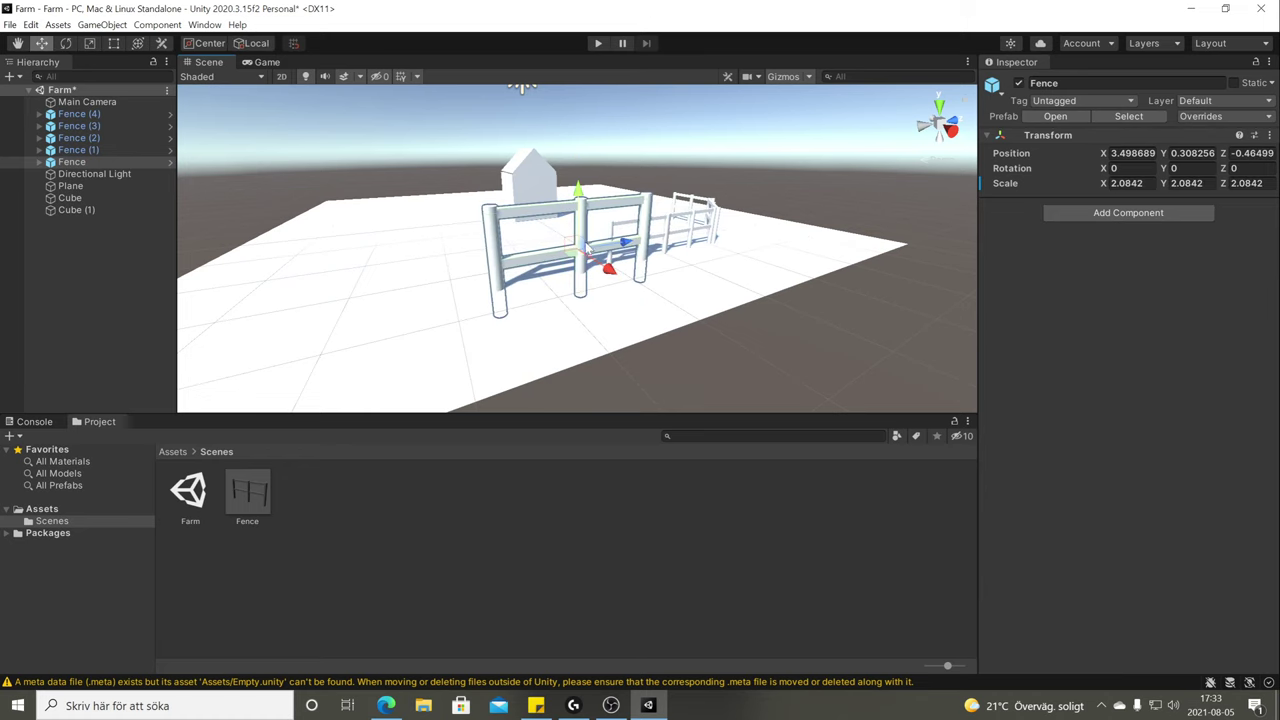
Move, tilt and further enlarge the scaled Fence section until it towers over the house.
left_click_drag(586, 247, 543, 199)
key("e")
key("r")
left_click(774, 177)
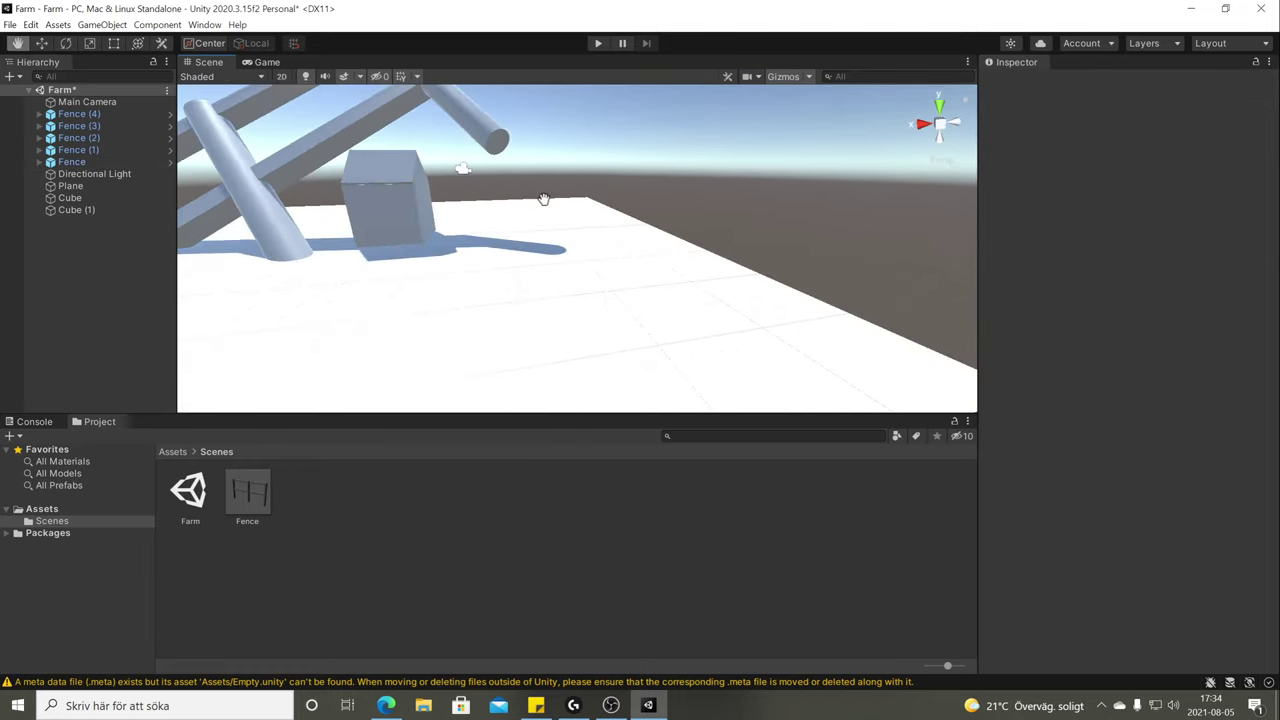
scroll(543, 199, "down", 10)
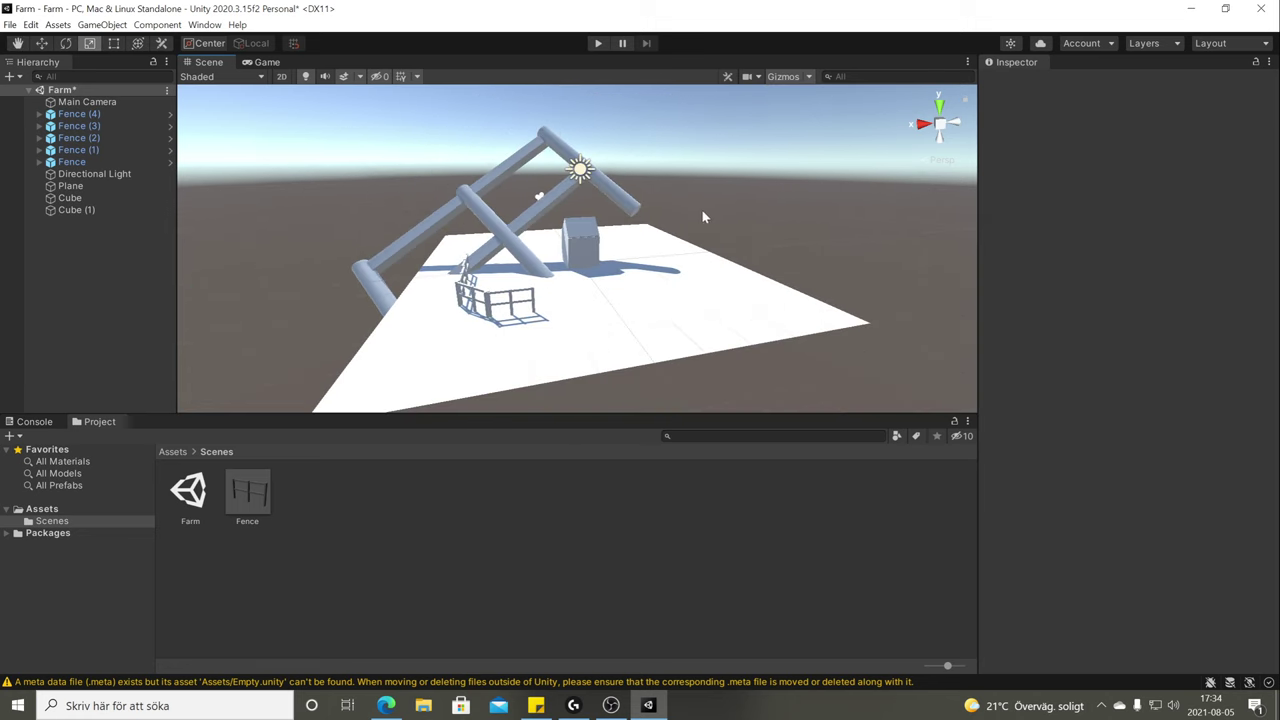